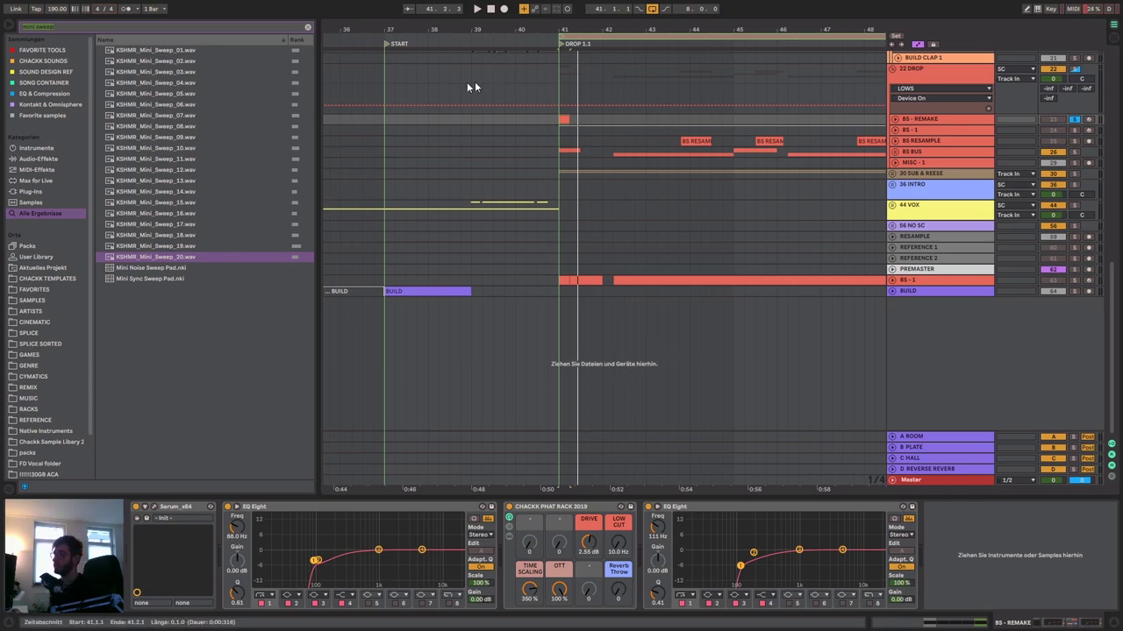
- Play the arrangement from the START marker through the drop
left_click(384, 133)
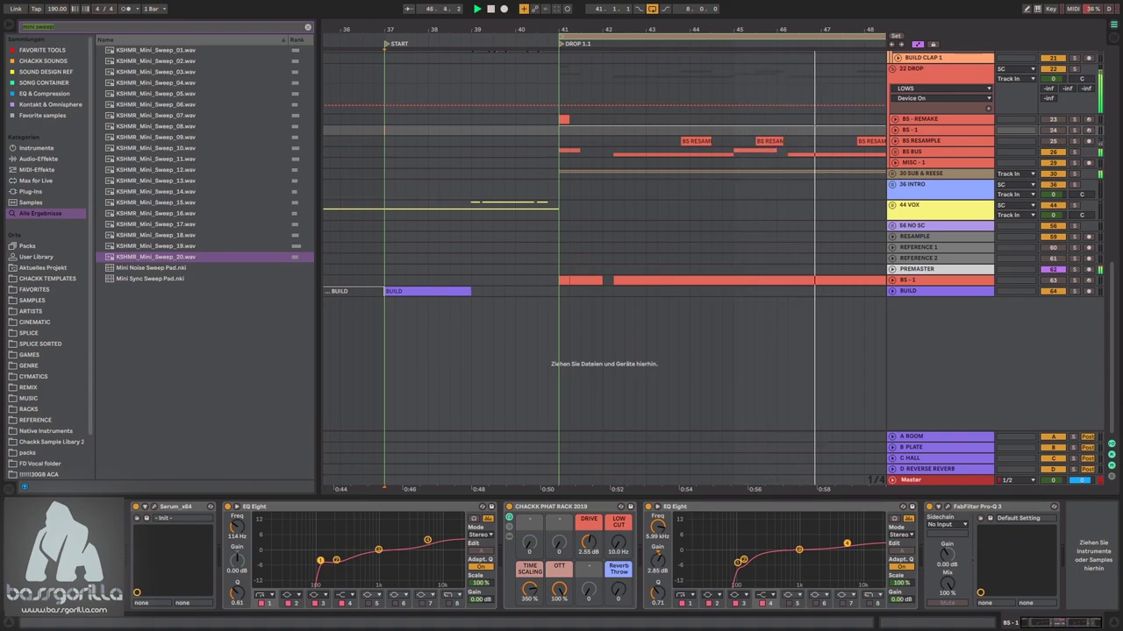
left_click_drag(644, 32, 643, 10)
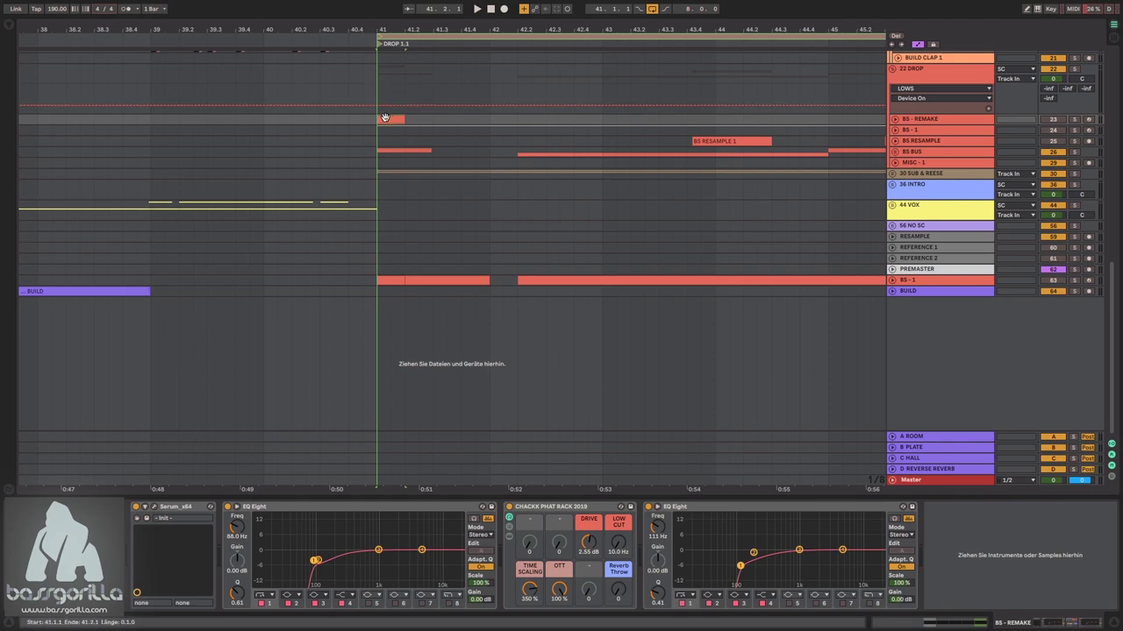
- Duplicate the BS - REMAKE track, then unfold and activate the copy
left_click(914, 122)
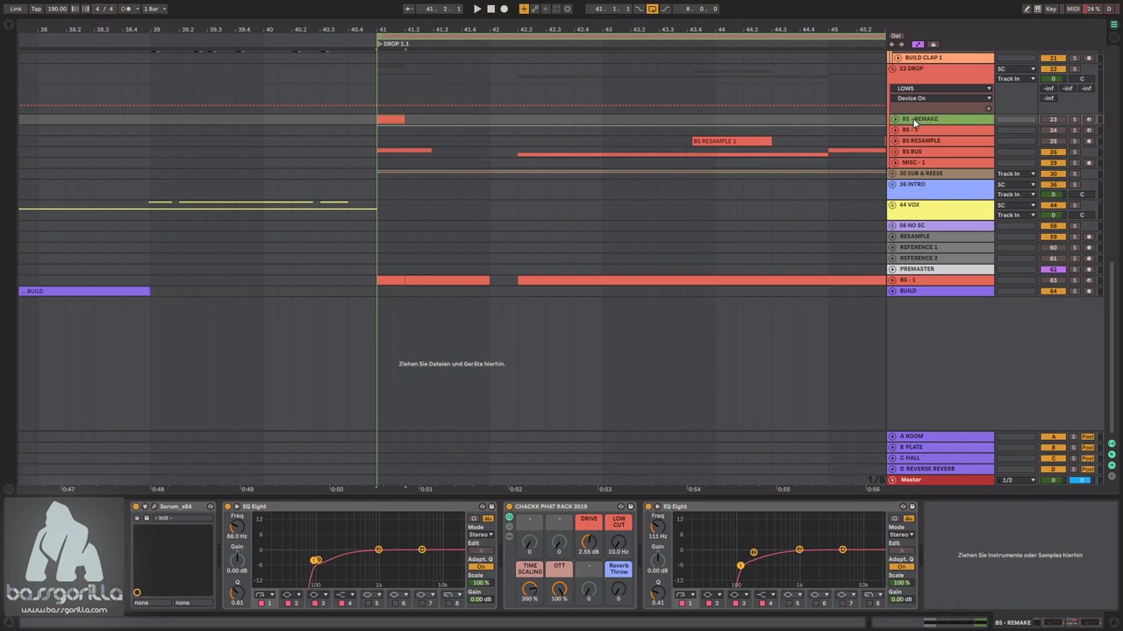
left_click_drag(398, 26, 413, 14)
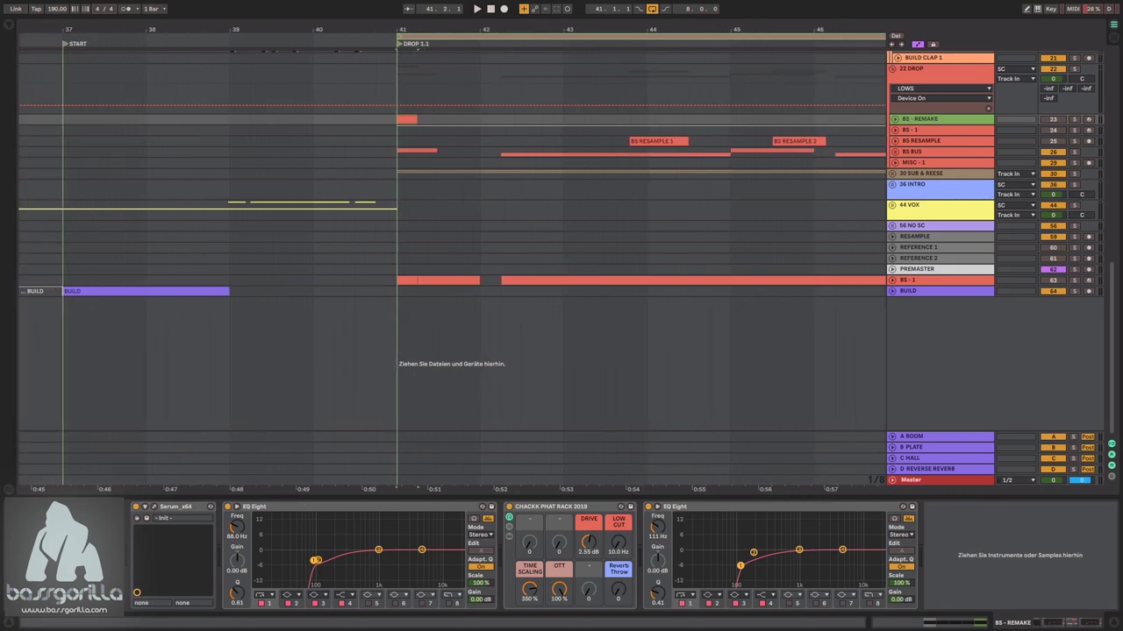
key("ctrl+d")
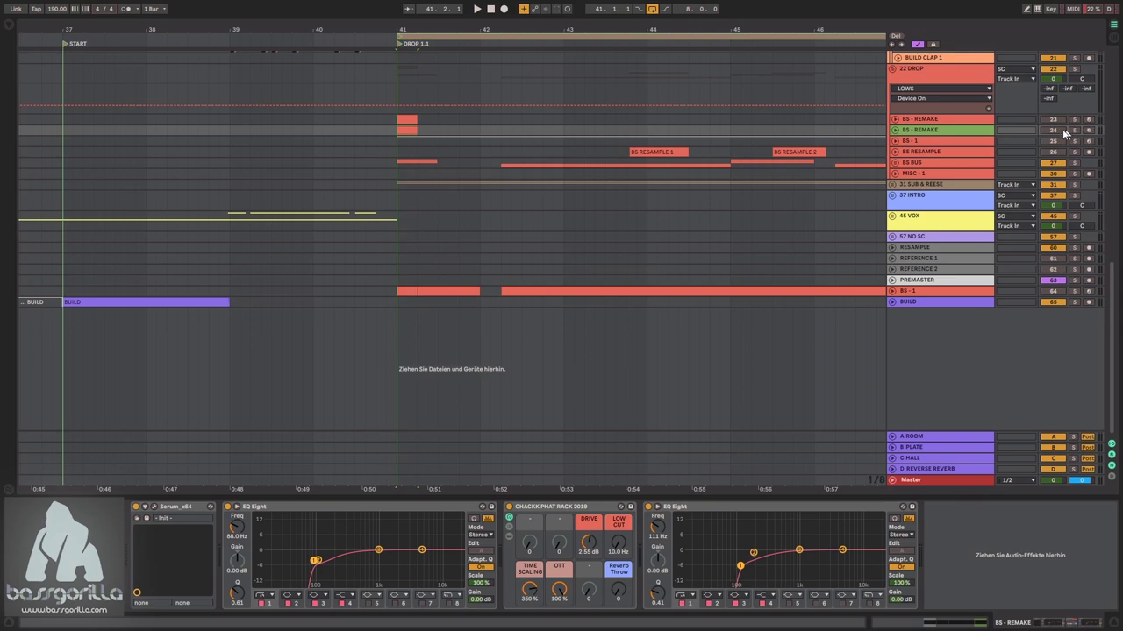
left_click(894, 129)
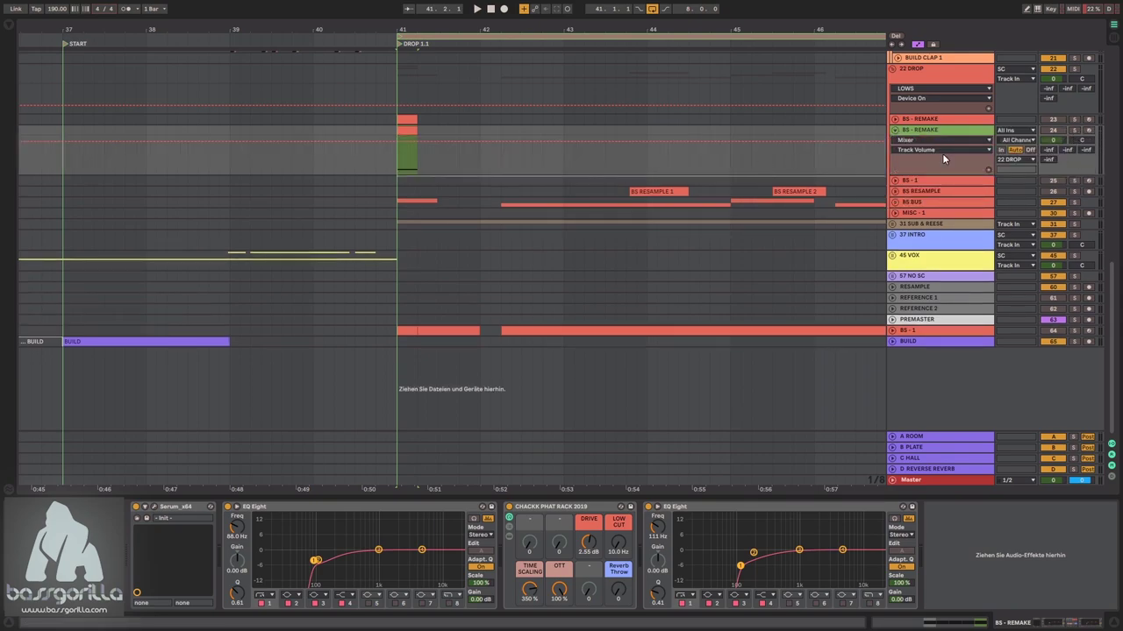
left_click(1053, 131)
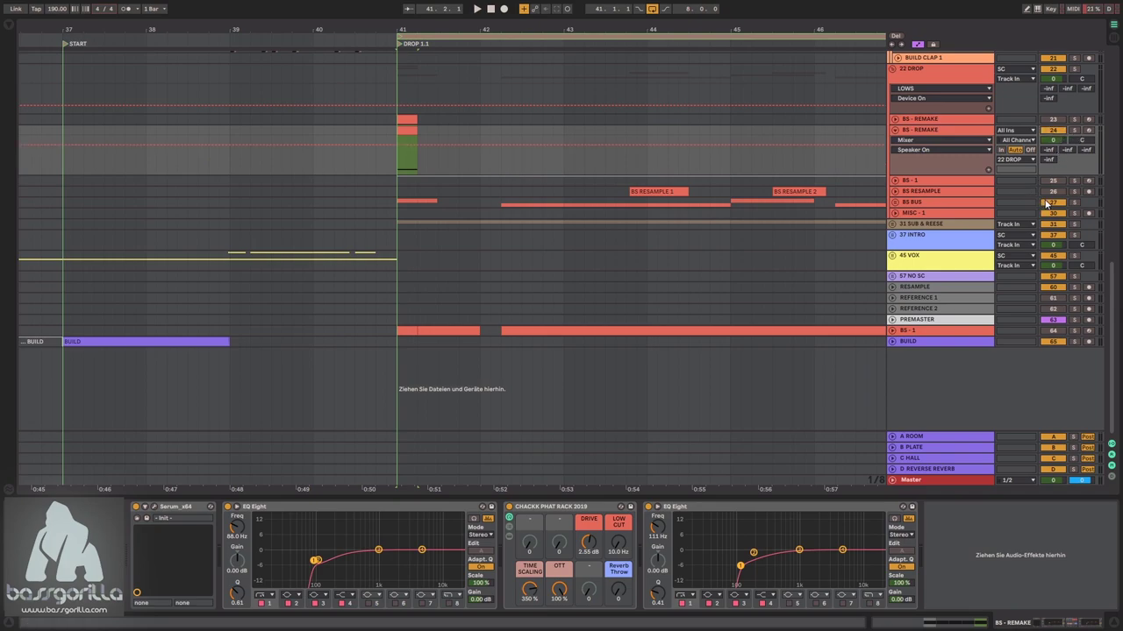
- Play the duplicated BS - REMAKE track in solo from DROP 1.1
left_click(471, 29)
key("space")
key("plus")
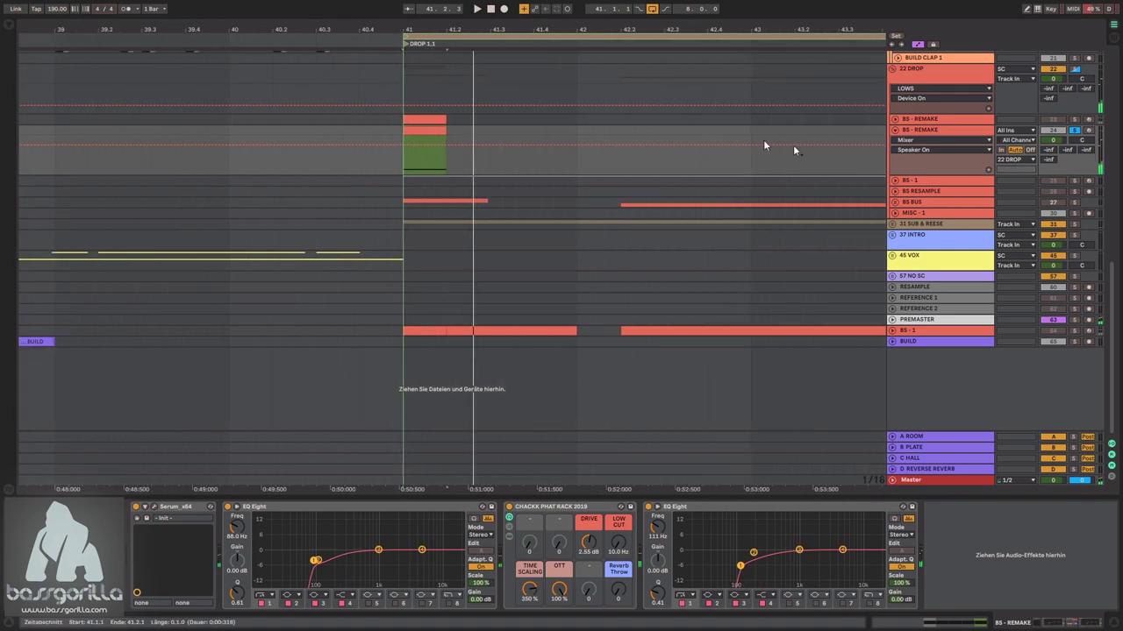
- Insert an audio track below the duplicated BS - REMAKE track and name it RESAMPLING
left_click(915, 133)
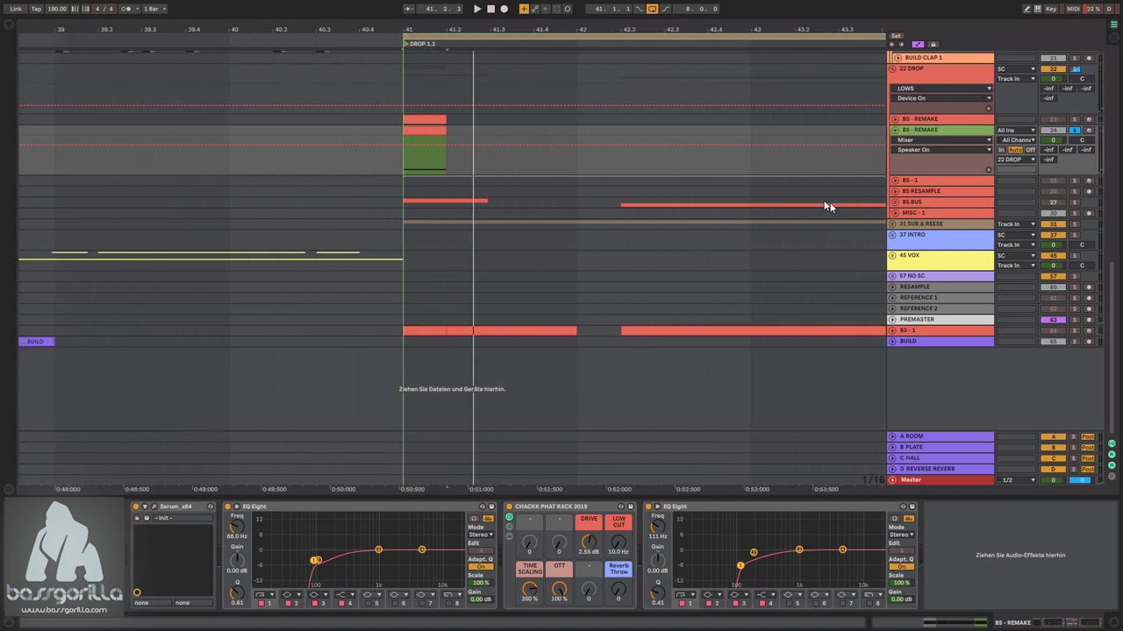
key("ctrl+t")
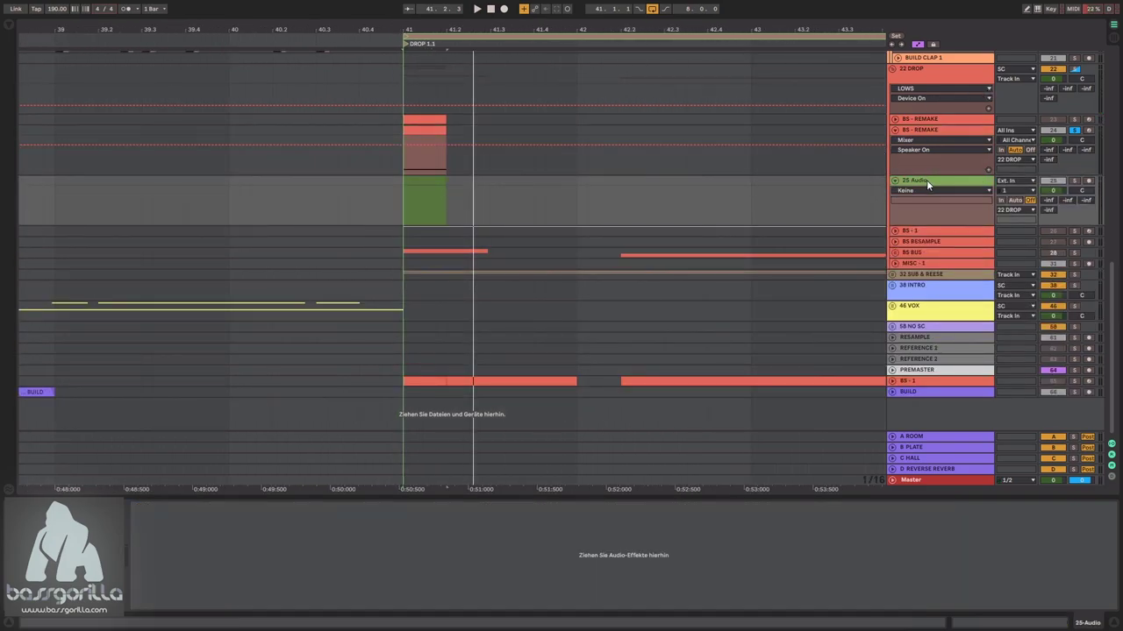
key("Return")
- Set the RESAMPLING track's audio input to the duplicated BS - REMAKE track and arm it for recording
left_click(1111, 446)
left_click(1111, 447)
left_click(1111, 447)
left_click(1111, 446)
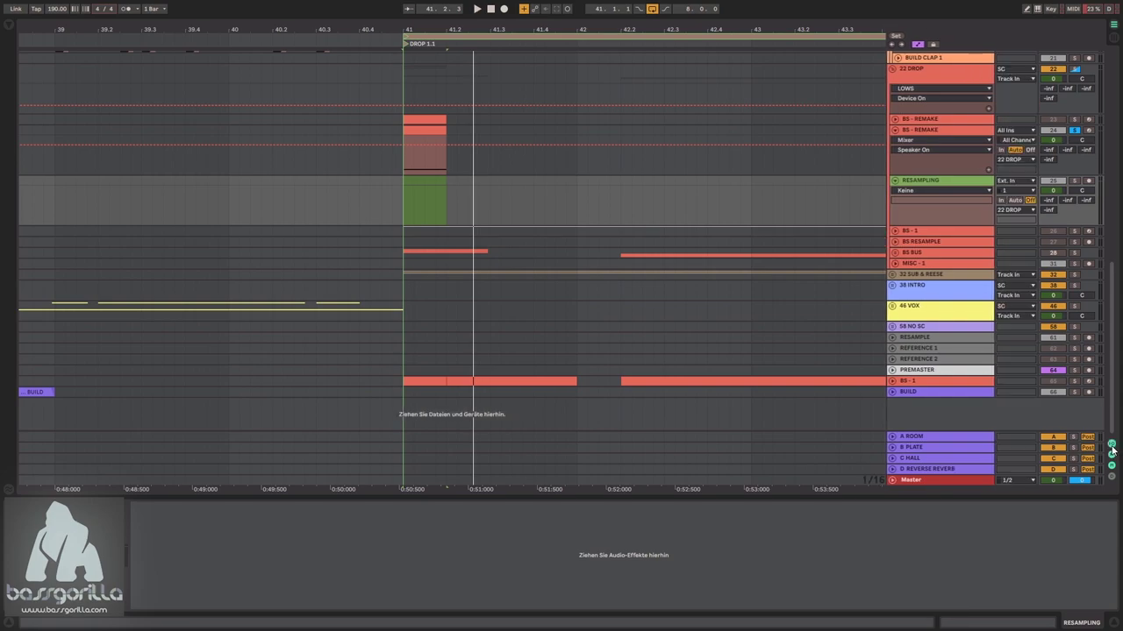
left_click(1010, 181)
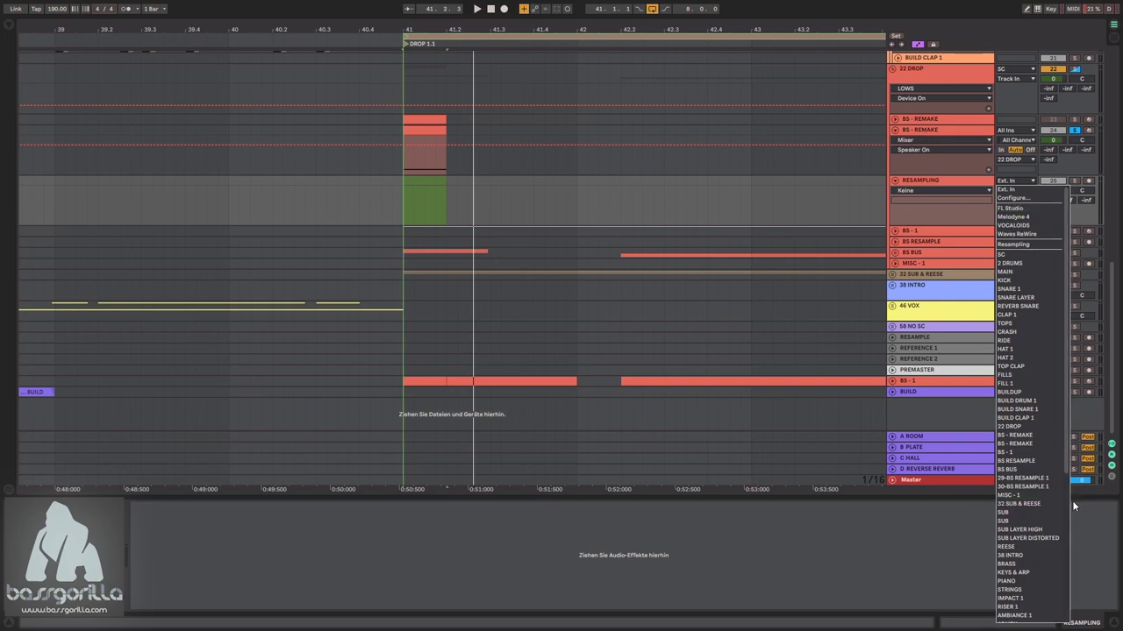
scroll(1019, 438, "down", 1)
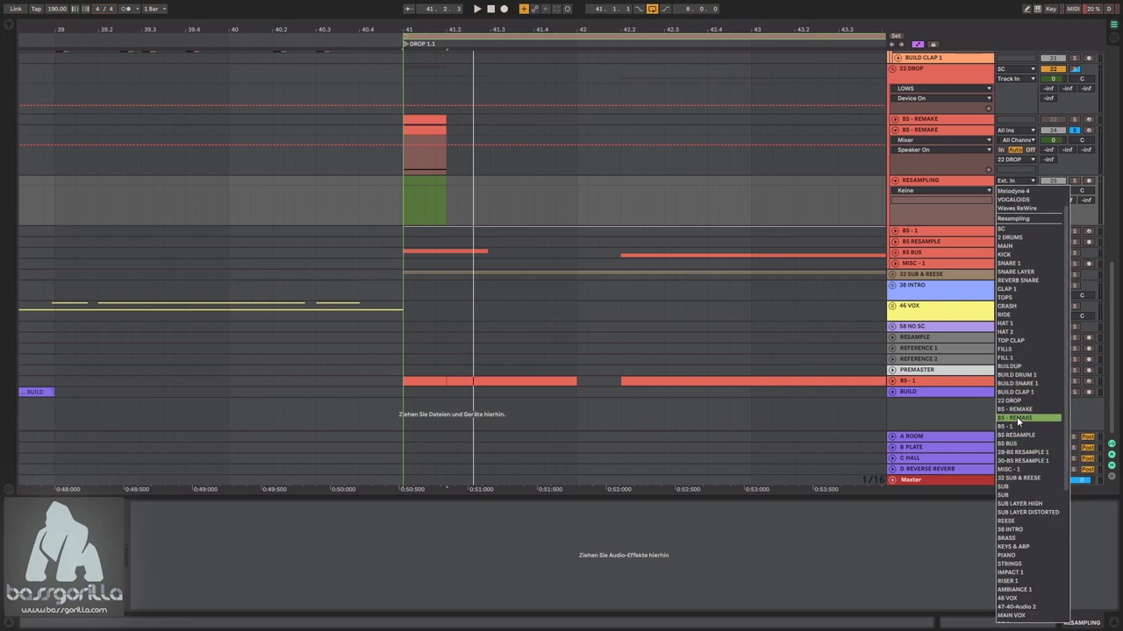
left_click(1017, 416)
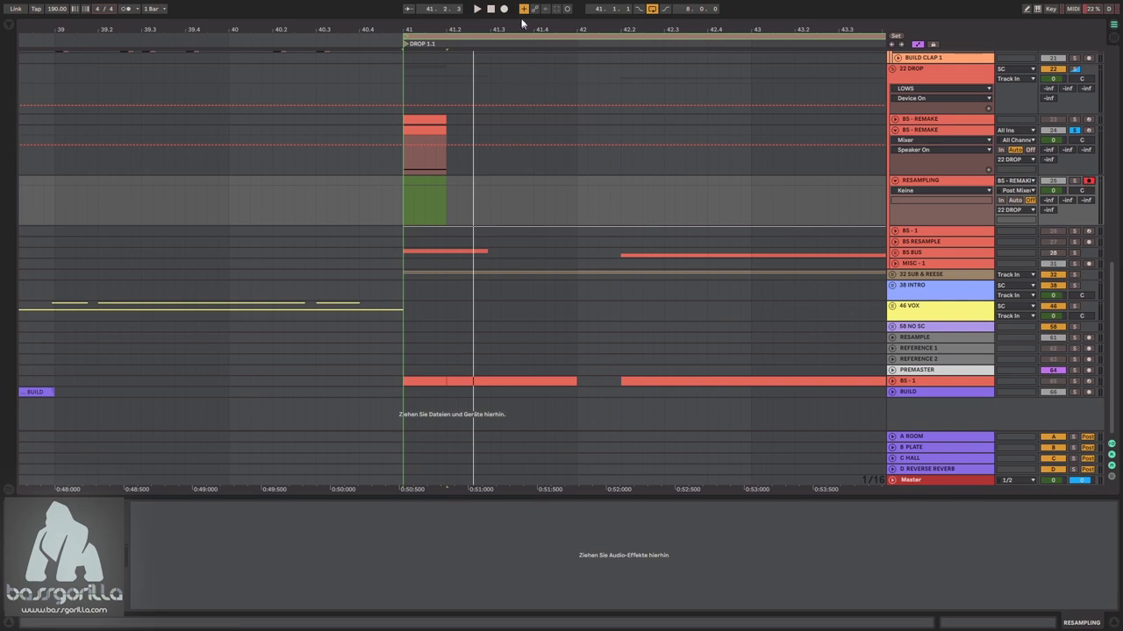
- Record the duplicated BS - REMAKE clip at bar 41 onto the RESAMPLING track and play the recording in solo
left_click(427, 128)
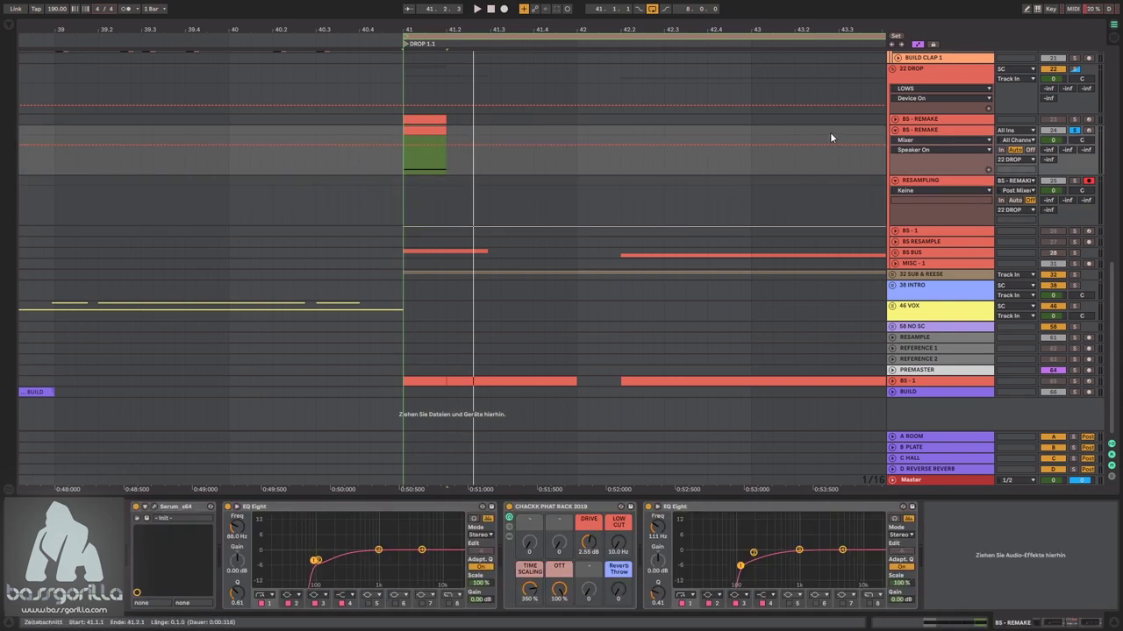
key("F9")
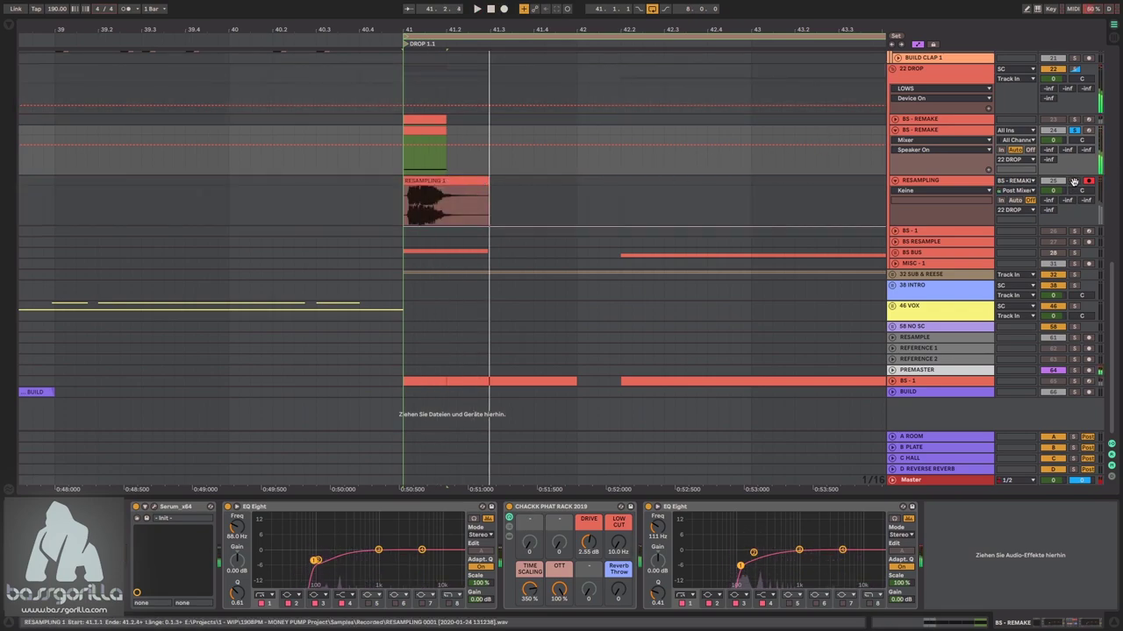
left_click(1017, 186)
left_click(1075, 180)
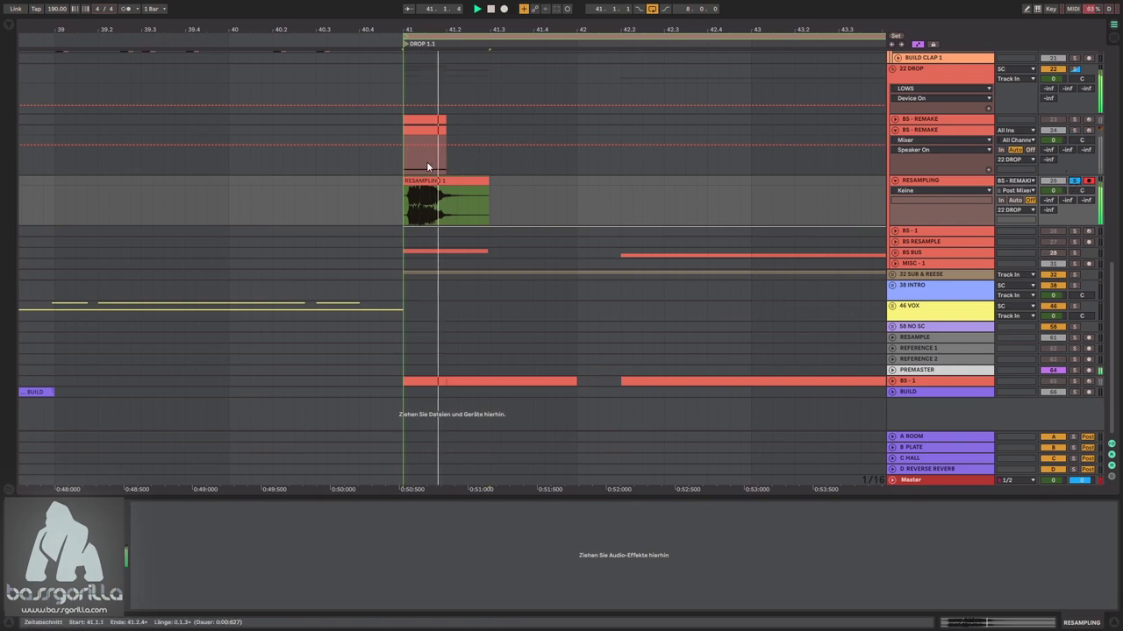
left_click(438, 184)
key("space")
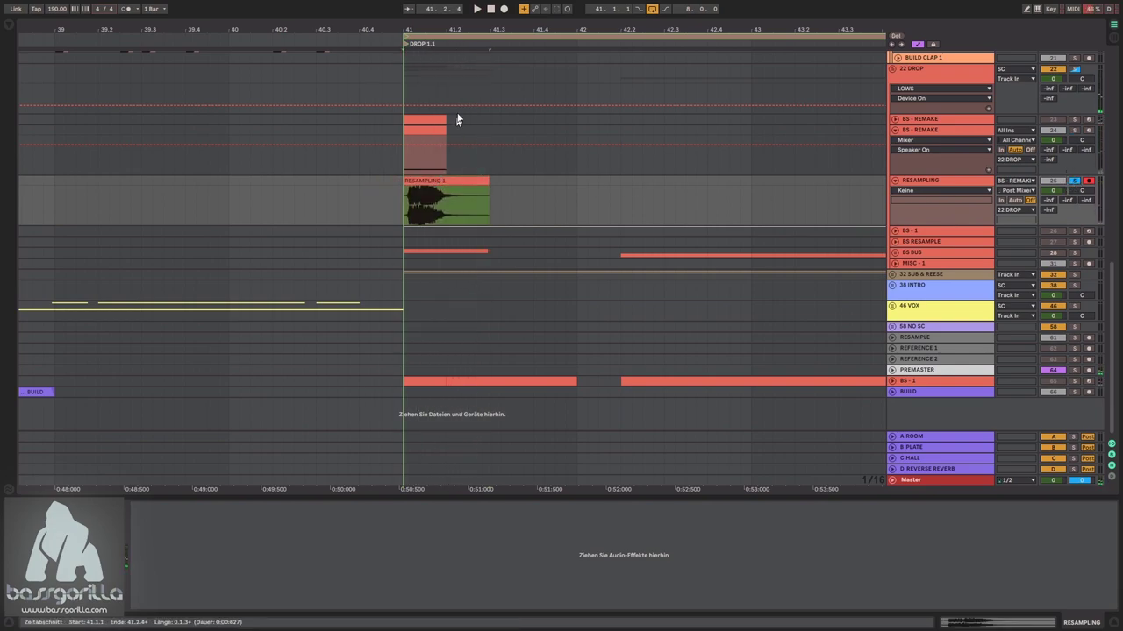
- Move the duplicated track's MIDI clip to 41.3, directly behind the first recording, and solo that track
left_click_drag(434, 26, 436, 9)
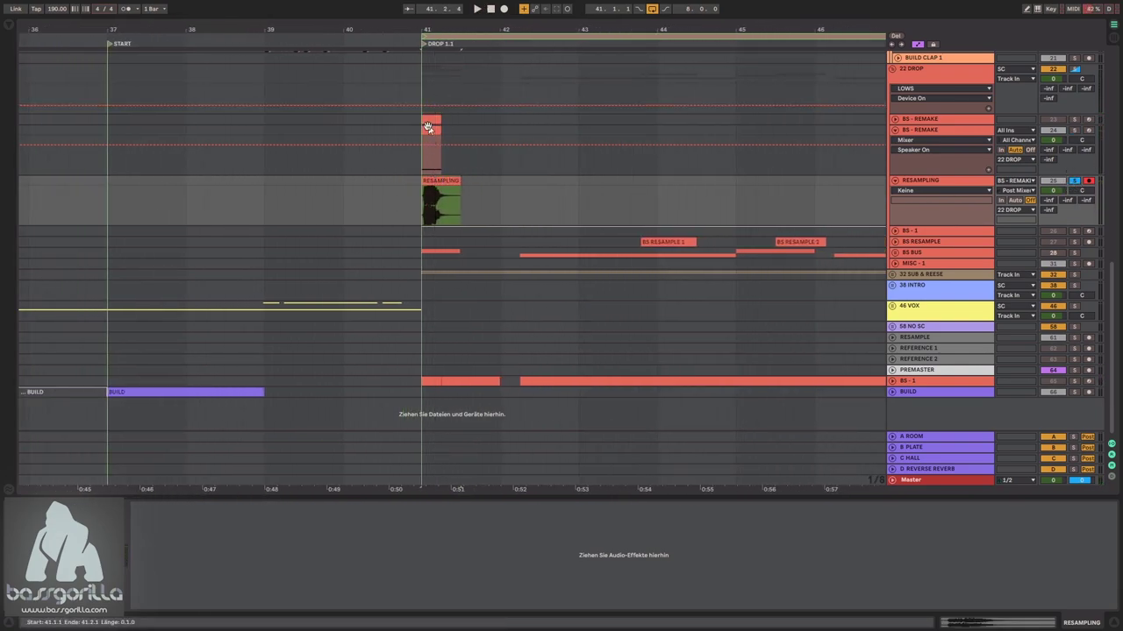
left_click(476, 140)
left_click_drag(478, 139, 470, 136)
left_click(933, 131)
left_click(1074, 129)
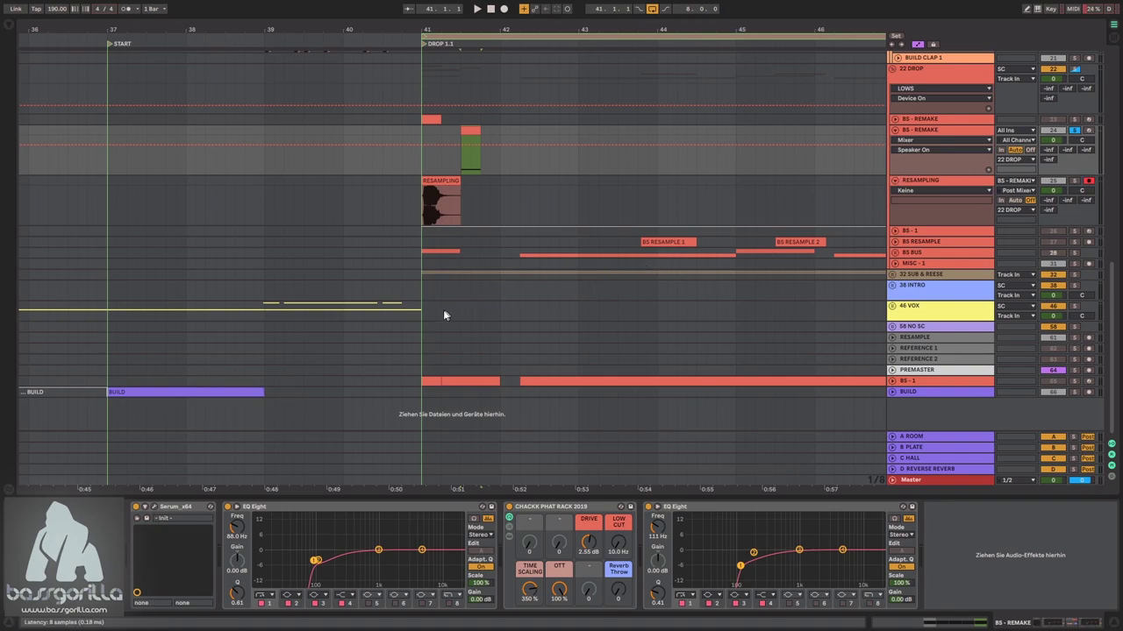
- Open Serum on the duplicated BS - REMAKE track and set the LFO 1 rate to 1/2, auditioning the change
left_click(161, 508)
left_click_drag(606, 54, 640, 86)
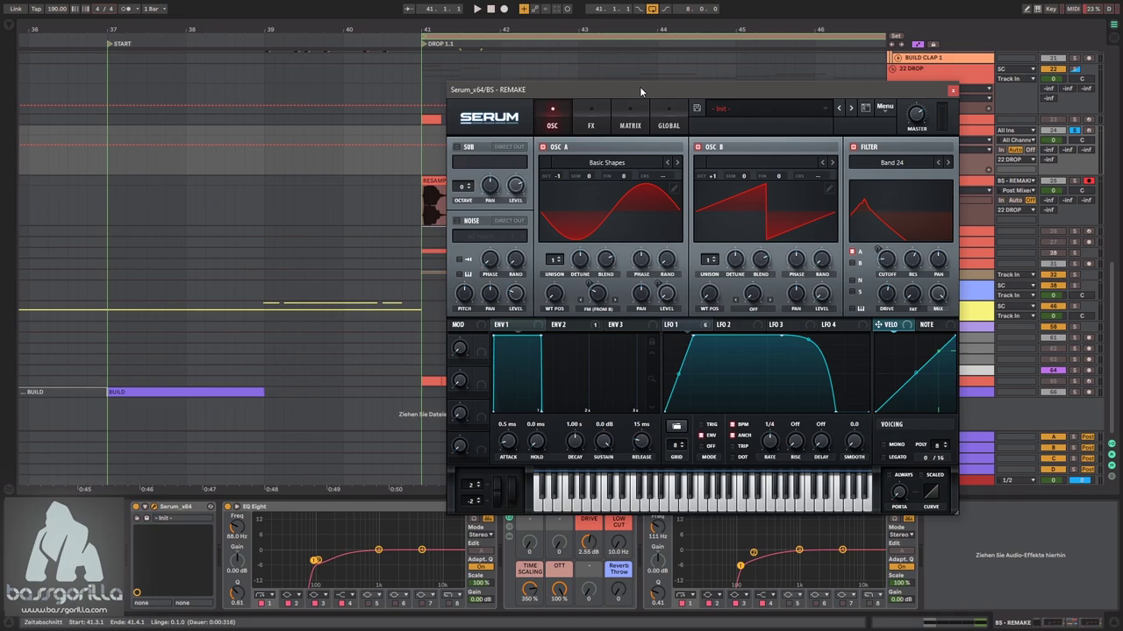
left_click_drag(590, 98, 624, 123)
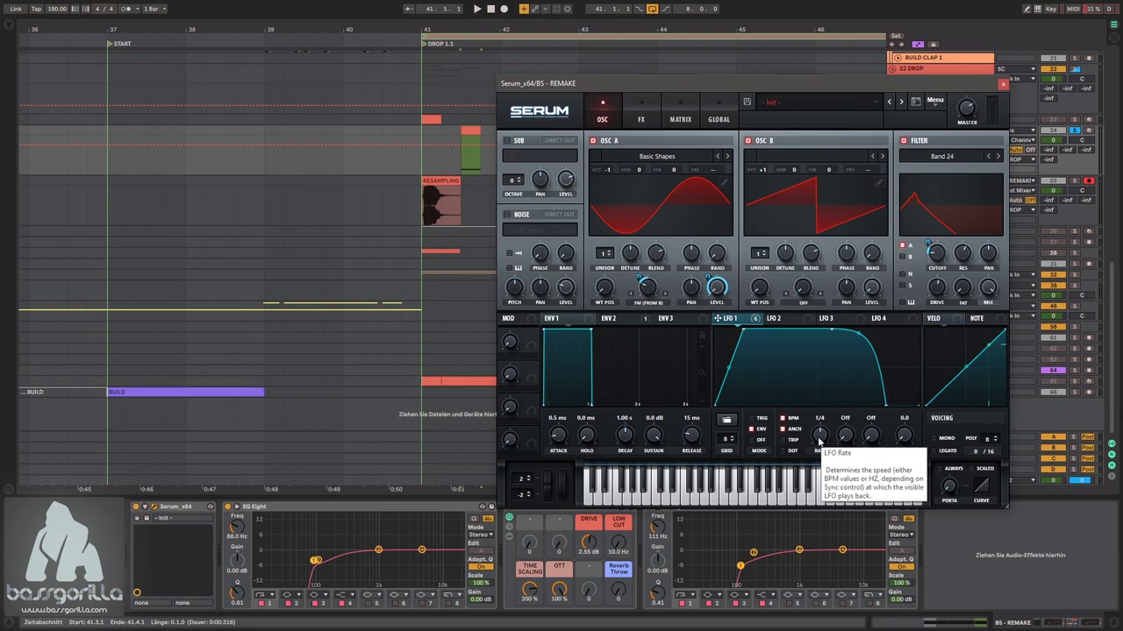
left_click_drag(819, 441, 820, 447)
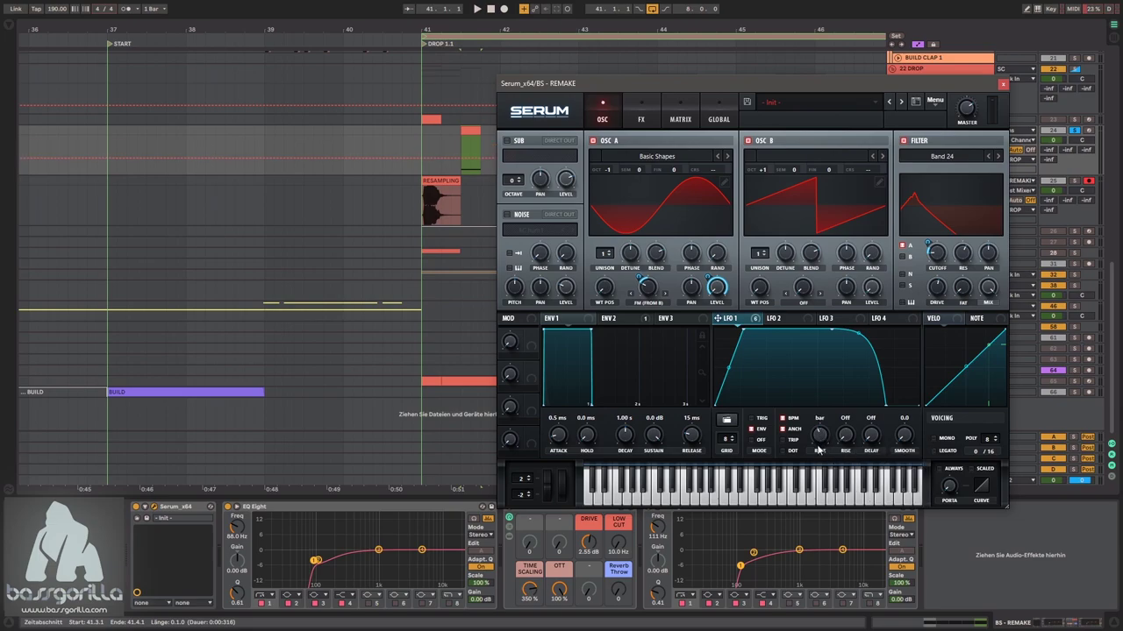
key("space")
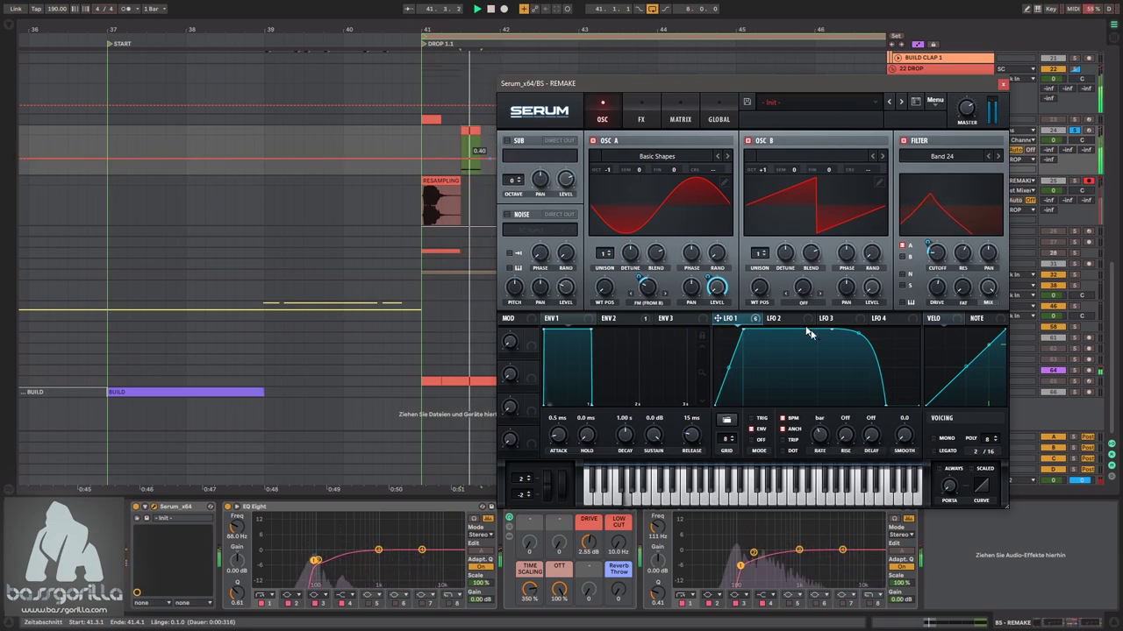
key("space")
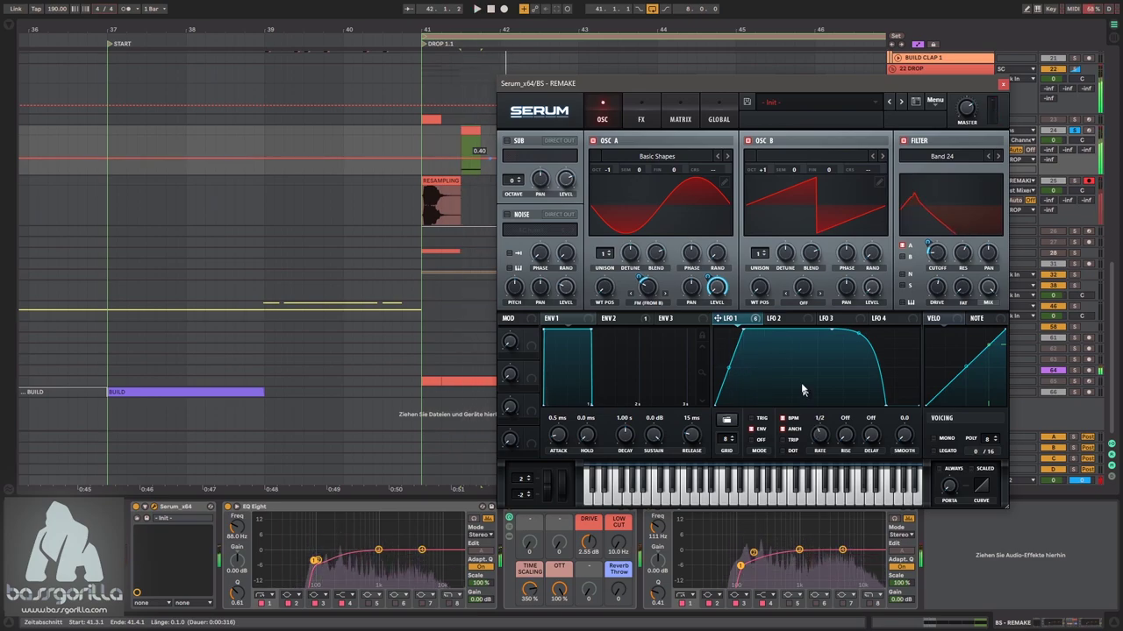
- Record the slower LFO variation onto the RESAMPLING track behind the first take
key("F9")
key("space")
left_click_drag(584, 84, 409, 242)
left_click_drag(530, 236, 693, 60)
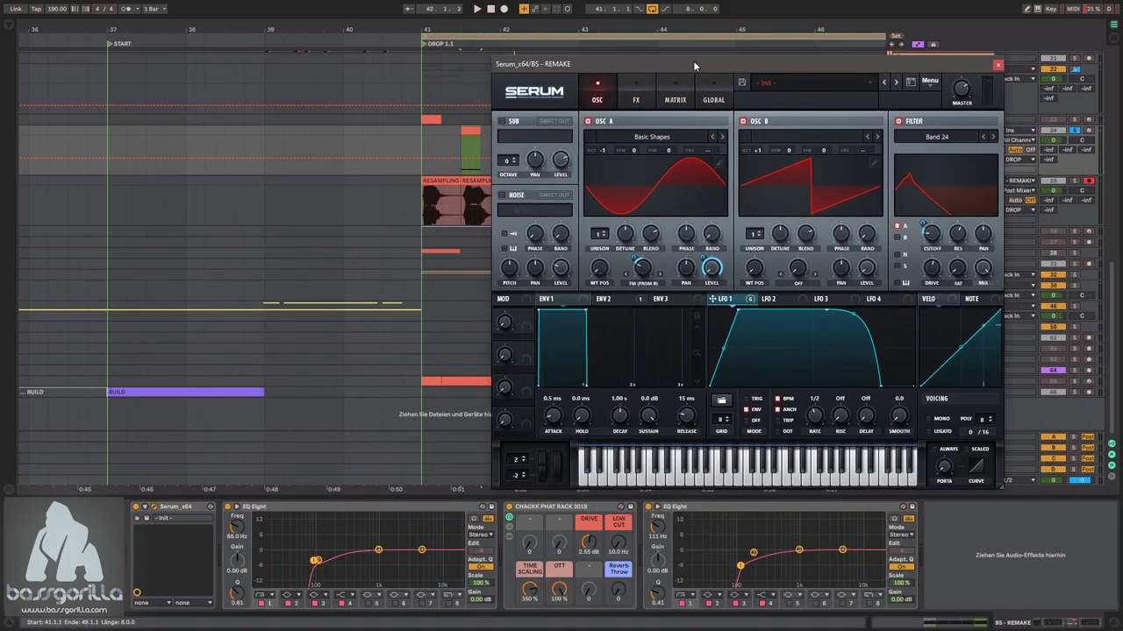
- Check which keyboard key is assigned to the transport's Record button in key mapping mode
right_click(505, 9)
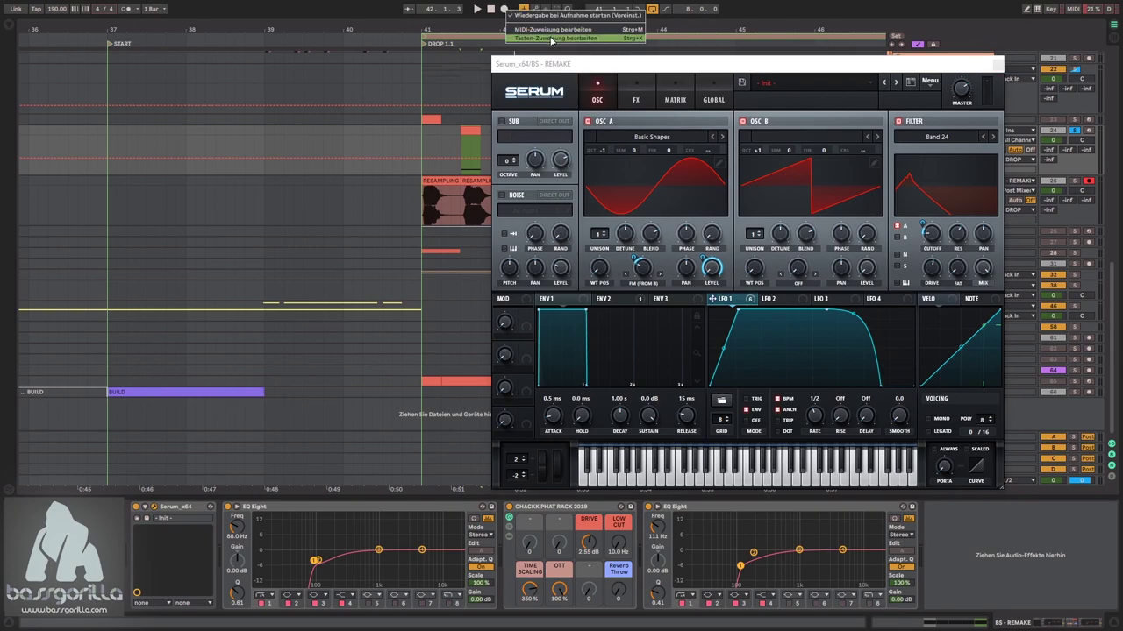
left_click(551, 40)
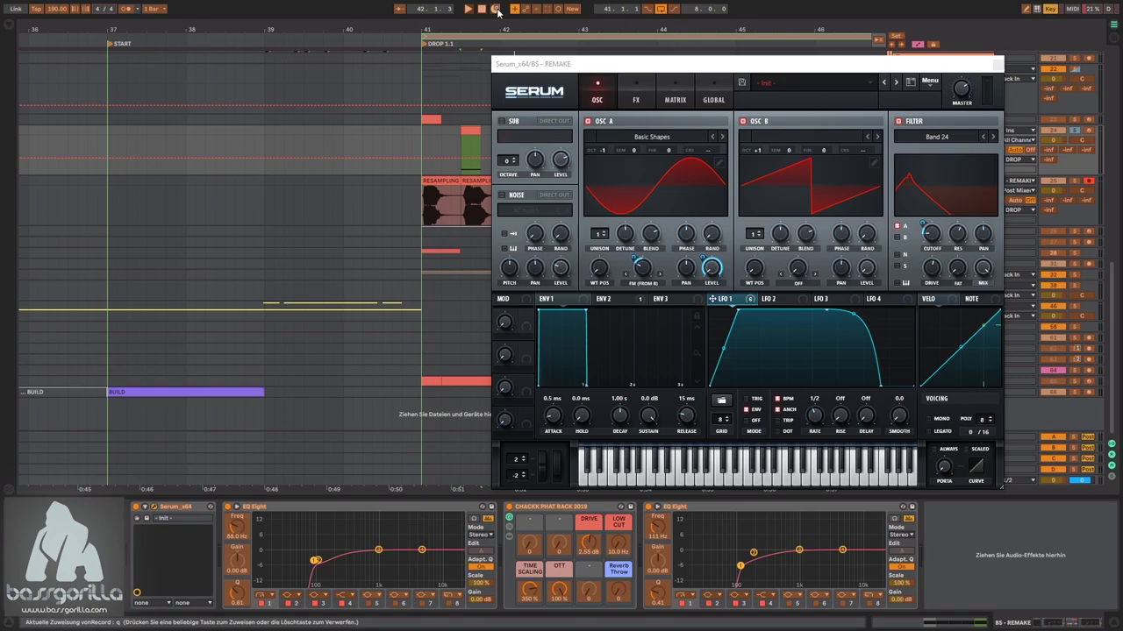
key("ctrl+k")
- Move the duplicated track's MIDI clip to 42.2, keeping the Serum window clear of the clips
left_click_drag(573, 67, 480, 231)
left_click_drag(474, 132, 531, 141)
left_click_drag(570, 224, 560, 189)
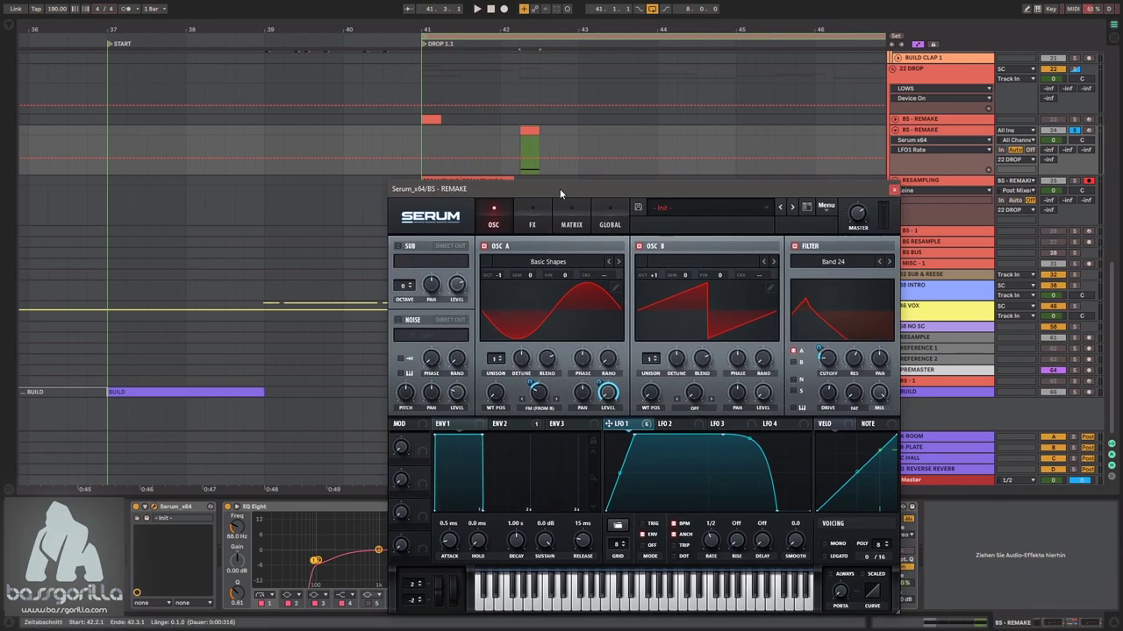
- Adjust the LFO 1 modulation amount on Serum's filter cutoff and record the variation onto the RESAMPLING track
left_click_drag(819, 351, 819, 337)
key("space")
key("space")
left_click_drag(560, 189, 600, 242)
key("space")
key("space")
- Move the MIDI clip to bar 43 and raise Serum's filter cutoff and resonance, readjusting the LFO 1 cutoff modulation
left_click_drag(529, 131, 586, 145)
key("space")
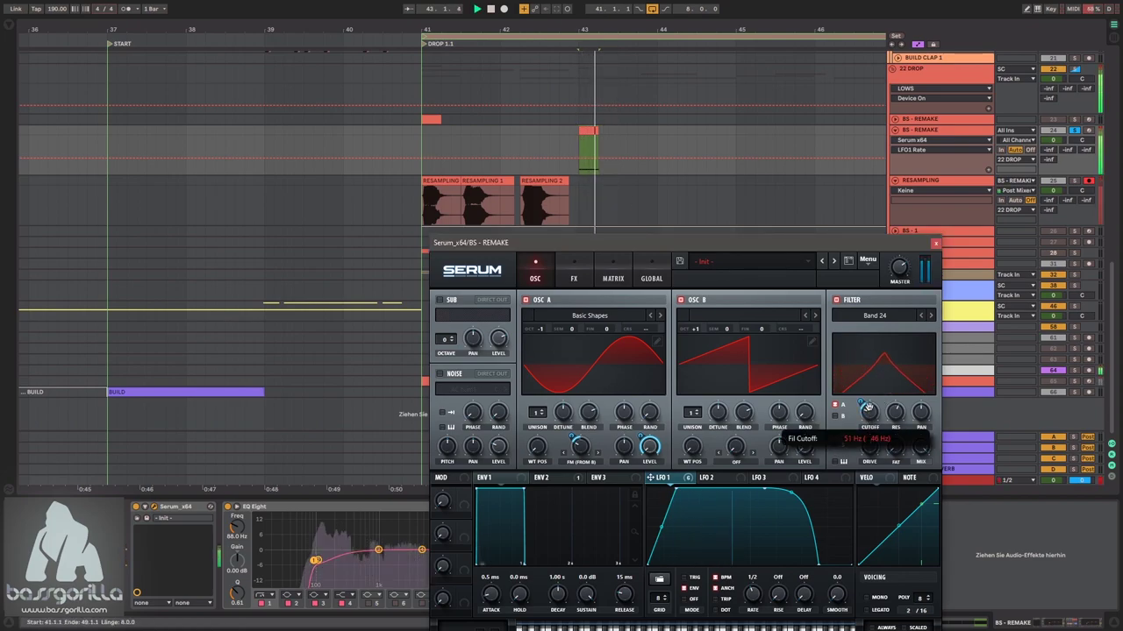
key("space")
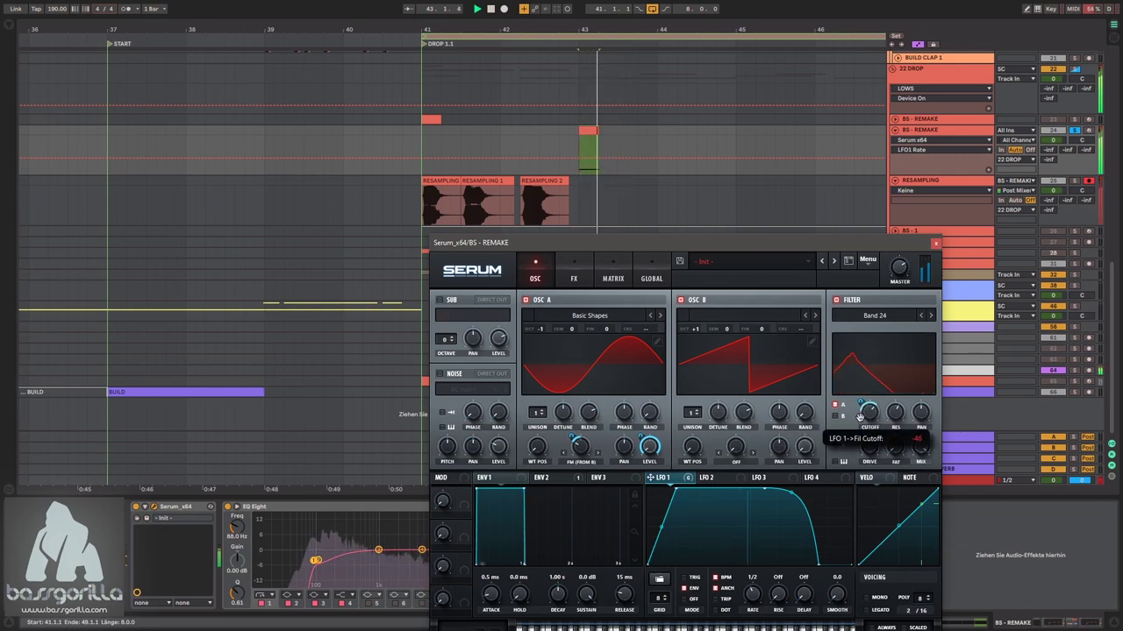
left_click_drag(866, 421, 913, 371)
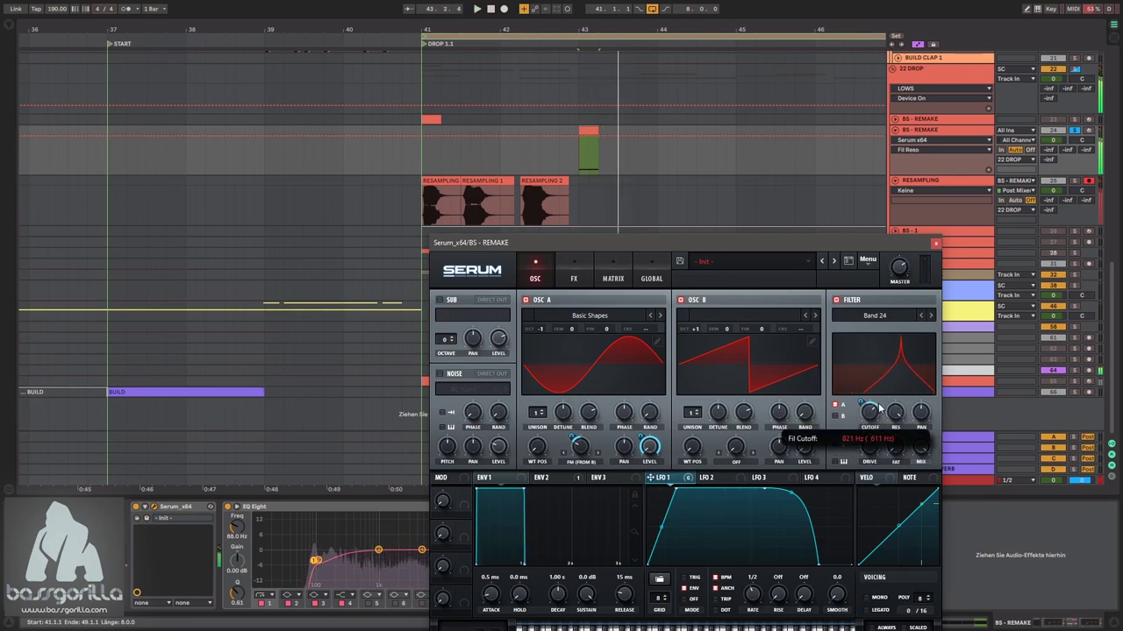
left_click_drag(859, 419, 864, 405)
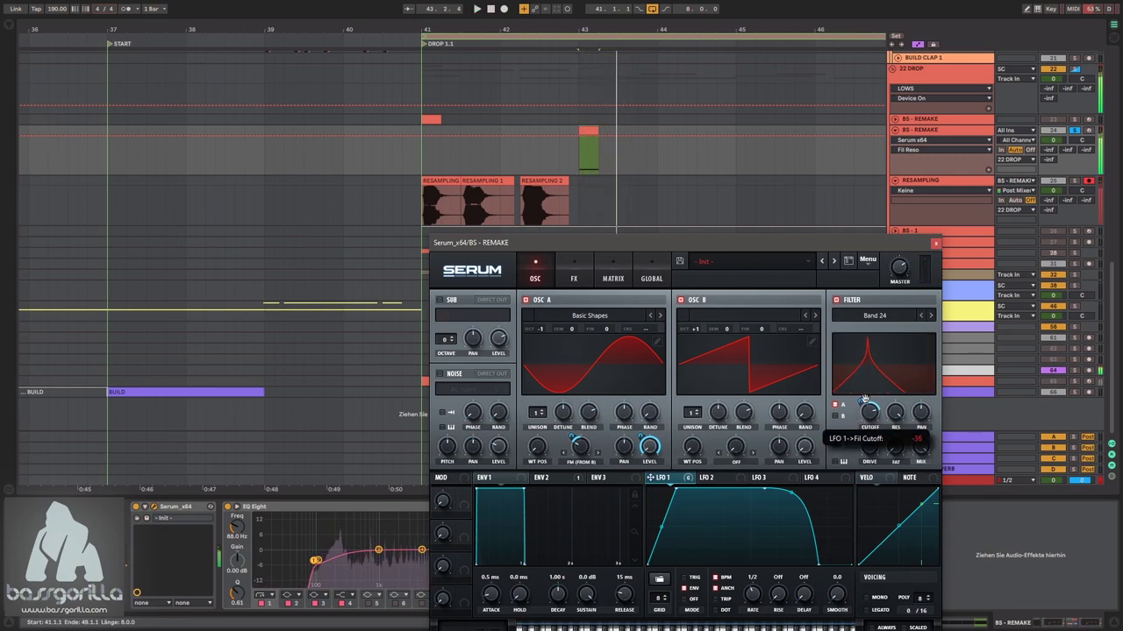
- Record the reshaped filter sound at bar 43 onto the RESAMPLING track and move the MIDI clip to 43.4
key("F9")
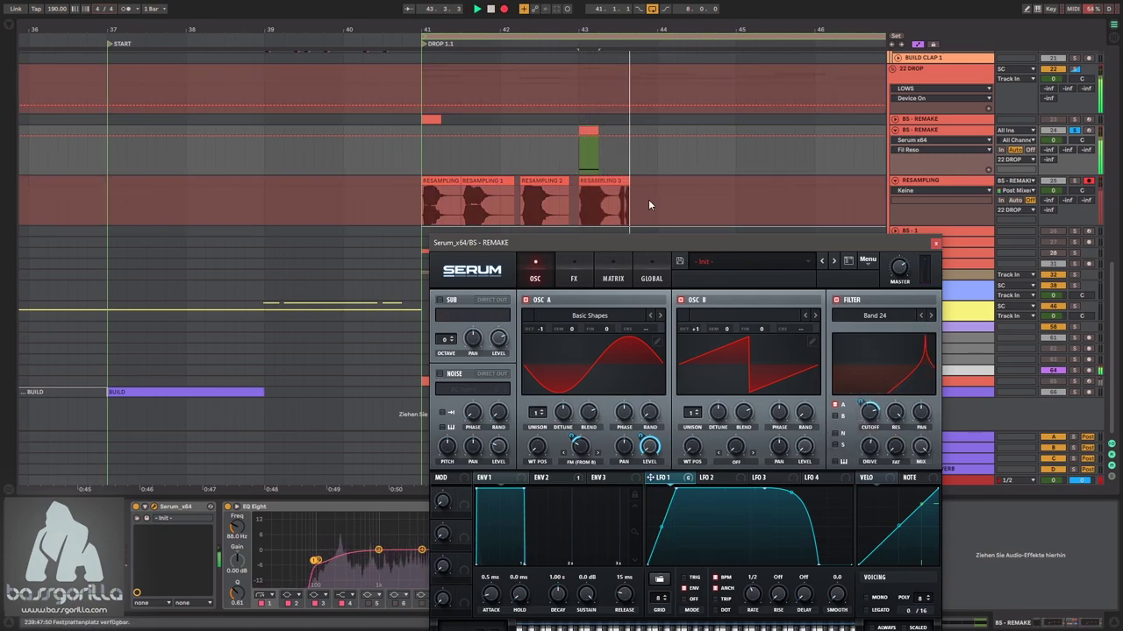
key("space")
left_click_drag(587, 127, 646, 137)
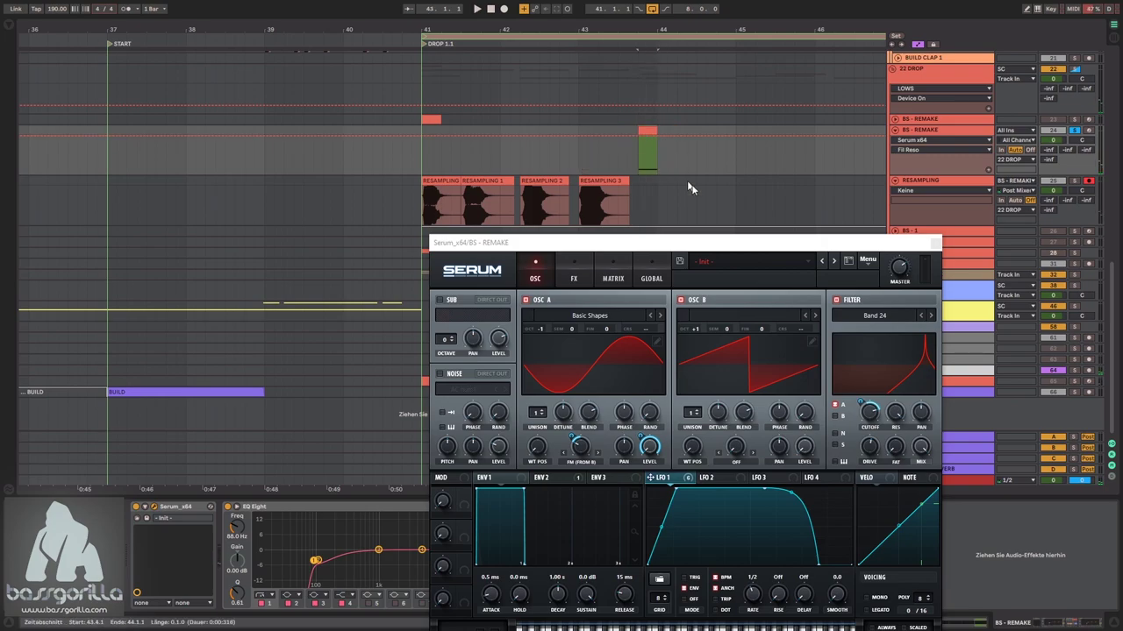
- Lower Serum's filter cutoff and record the variation at 43.4 onto the RESAMPLING track
left_click_drag(868, 409, 866, 438)
key("space")
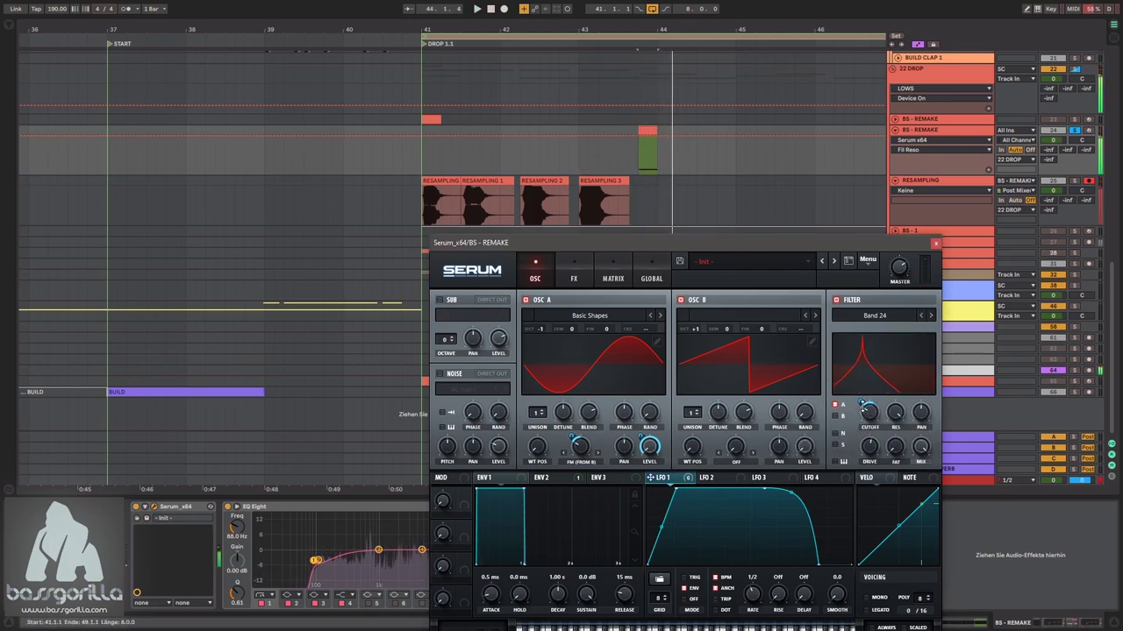
right_click(864, 406)
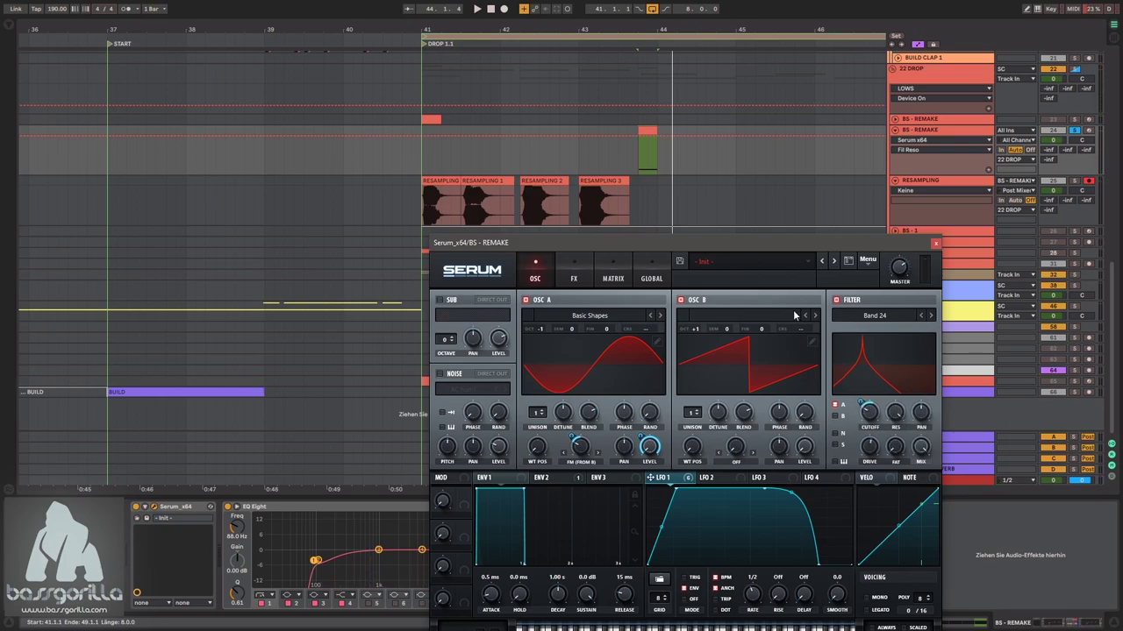
key("F9")
key("space")
- Move the MIDI clip to 44.3 and readjust Serum's filter resonance and LFO 1 cutoff modulation while auditioning
left_click_drag(650, 130, 707, 133)
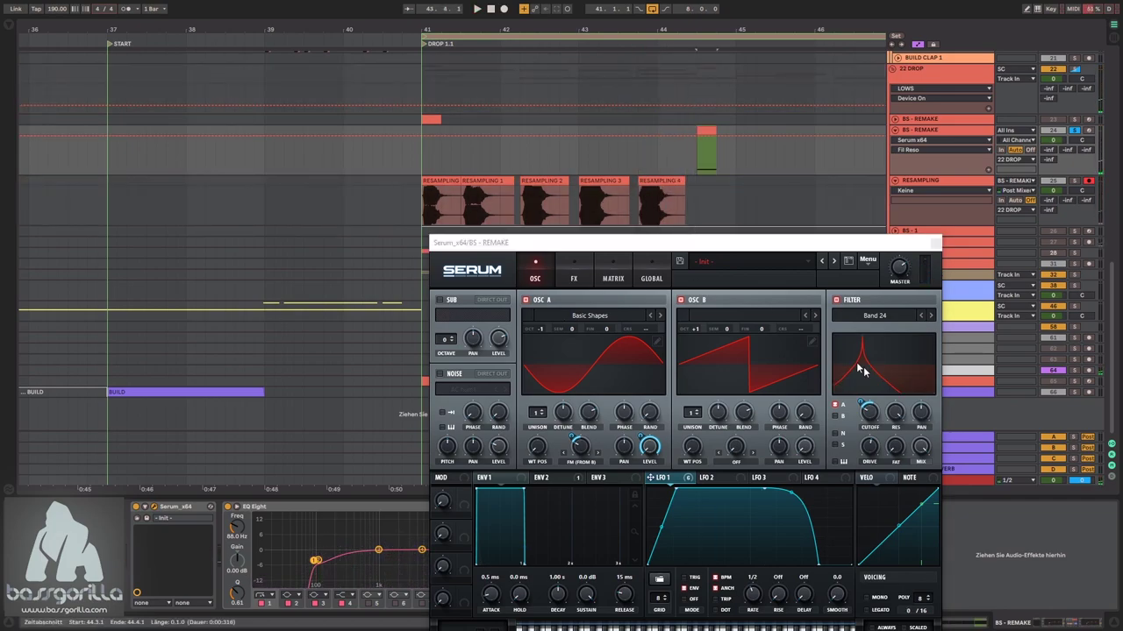
left_click_drag(860, 403, 866, 431)
key("space")
key("space")
key("space")
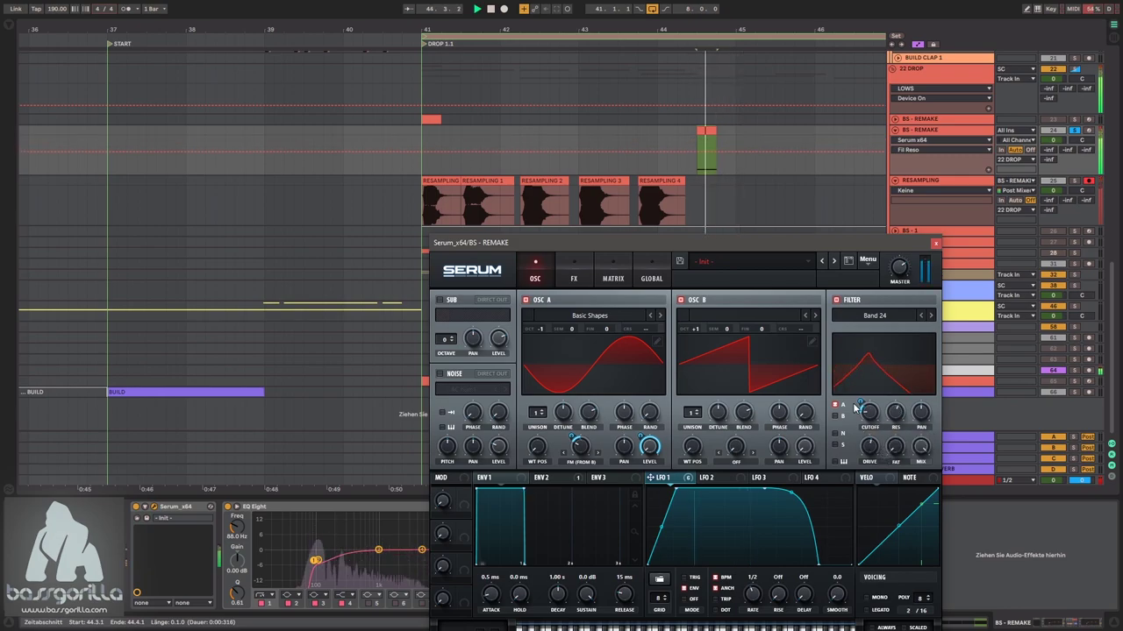
key("space")
- Set the cutoff of Serum's Combs effects filter to 10 Hz and audition the sound
left_click(577, 278)
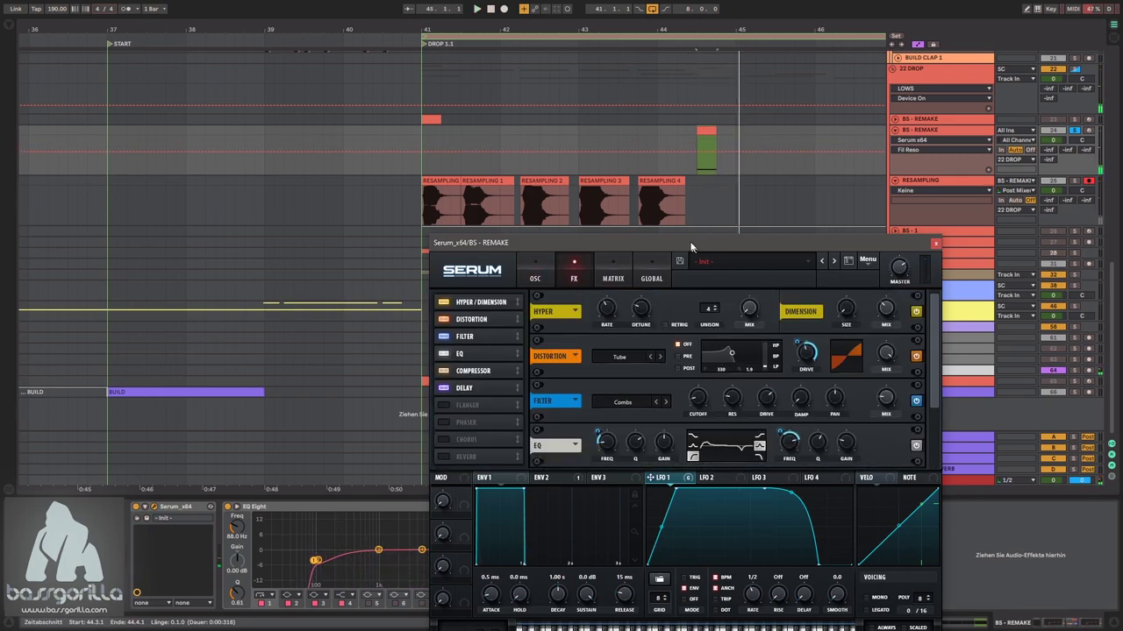
left_click_drag(692, 250, 674, 210)
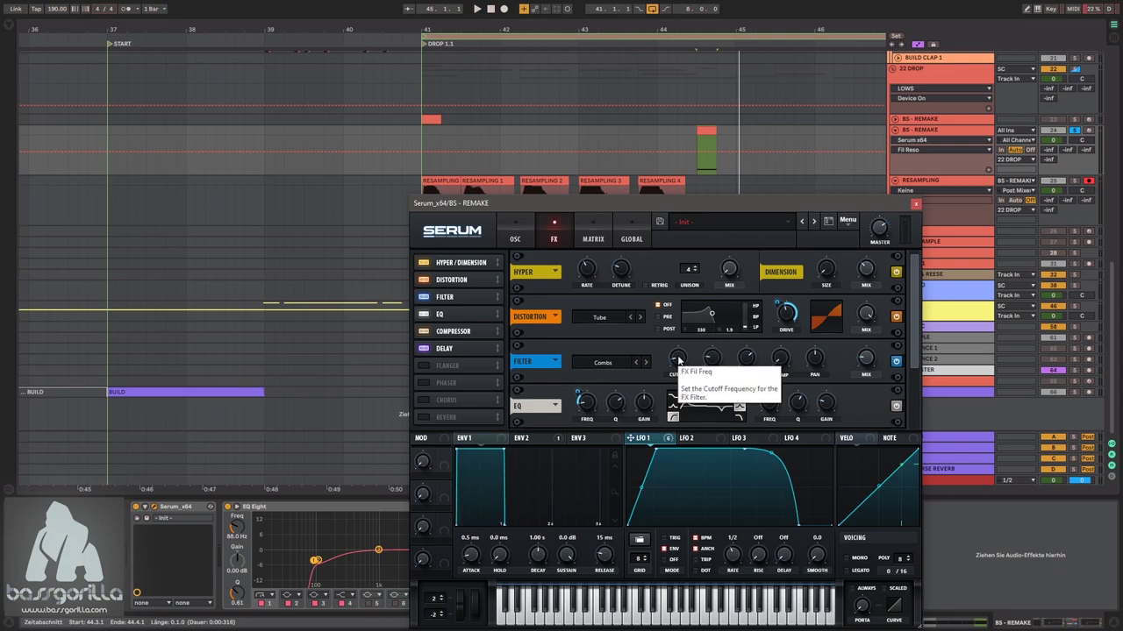
key("space")
mouse_move(678, 361)
left_mouse_down()
mouse_move(675, 392)
mouse_move(679, 358)
left_mouse_up()
key("space")
key("space")
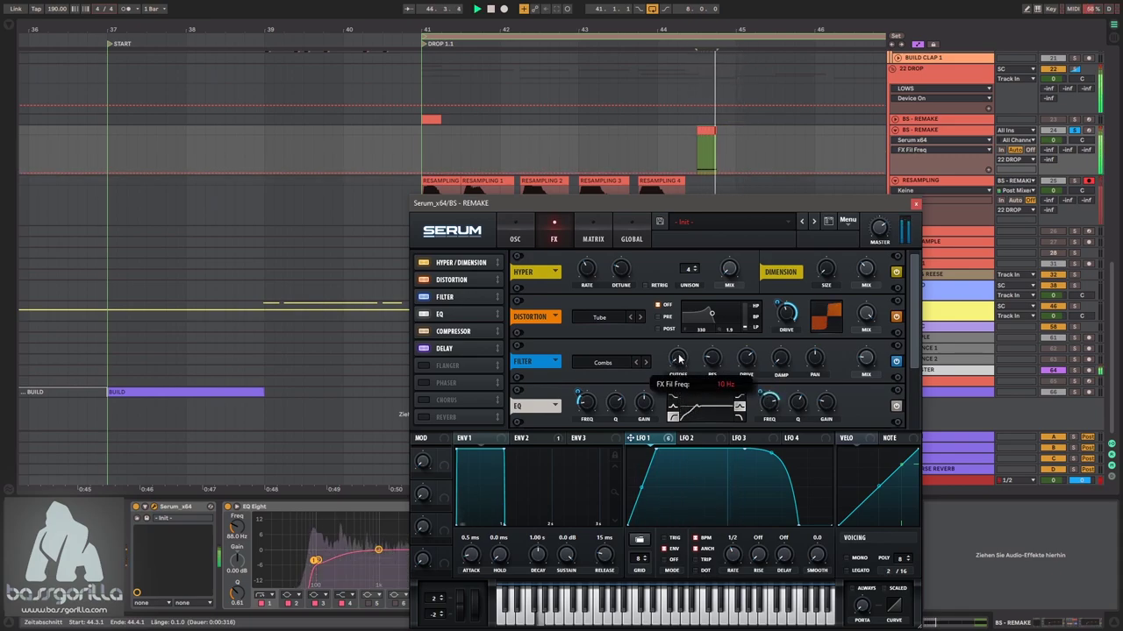
key("space")
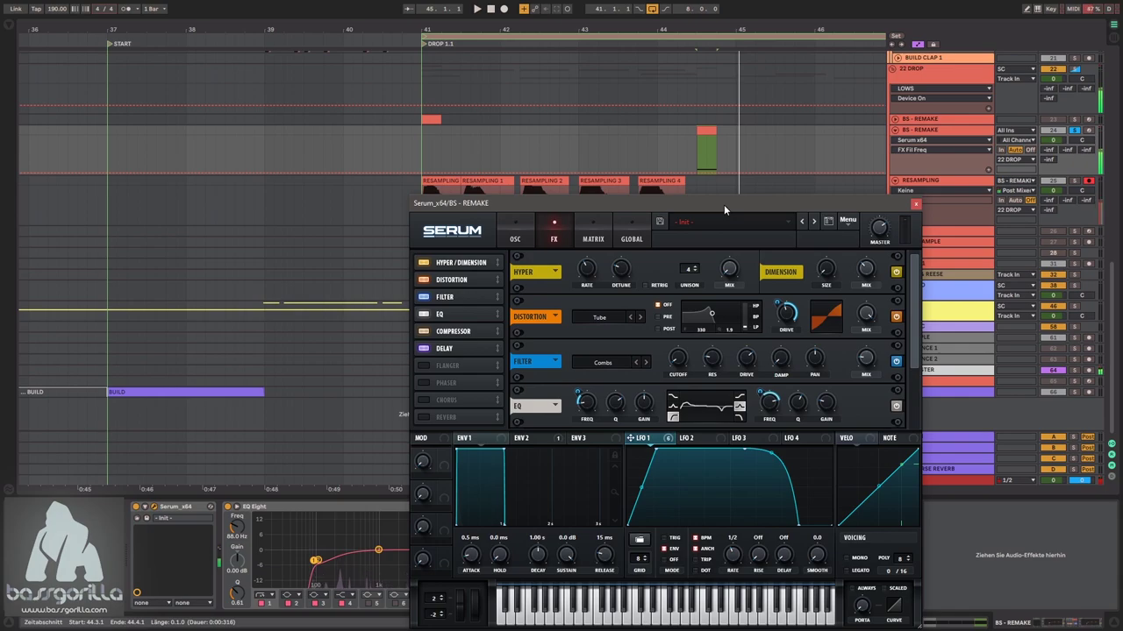
- Record the Combs filter variation at 44.3 onto the RESAMPLING track and move the MIDI clip to bar 45
left_click_drag(686, 203, 1037, 109)
key("F9")
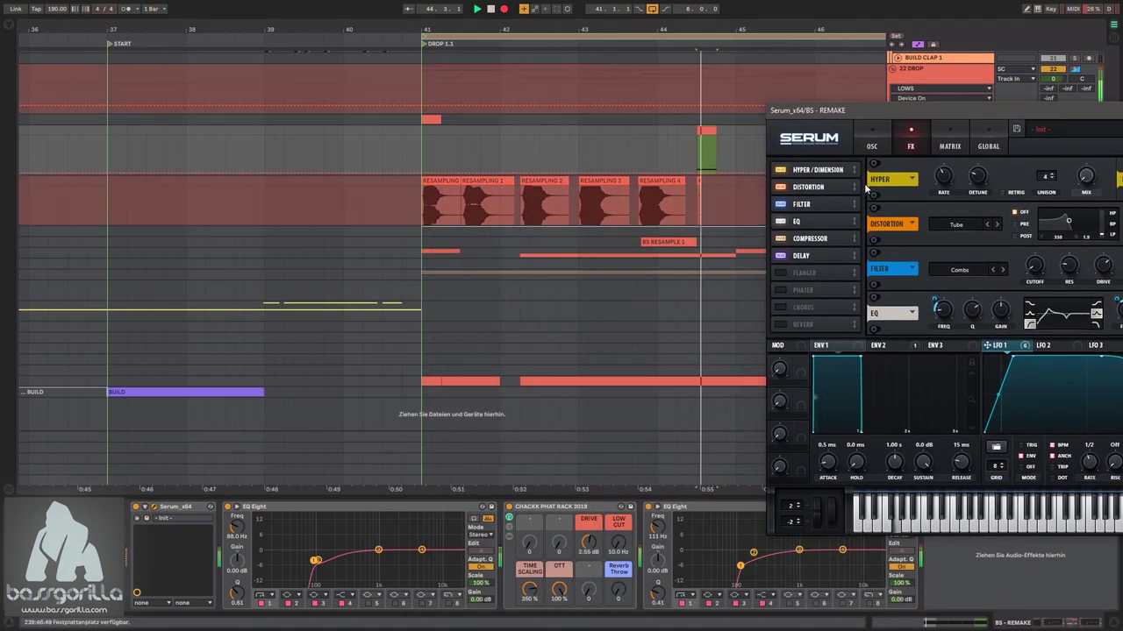
key("space")
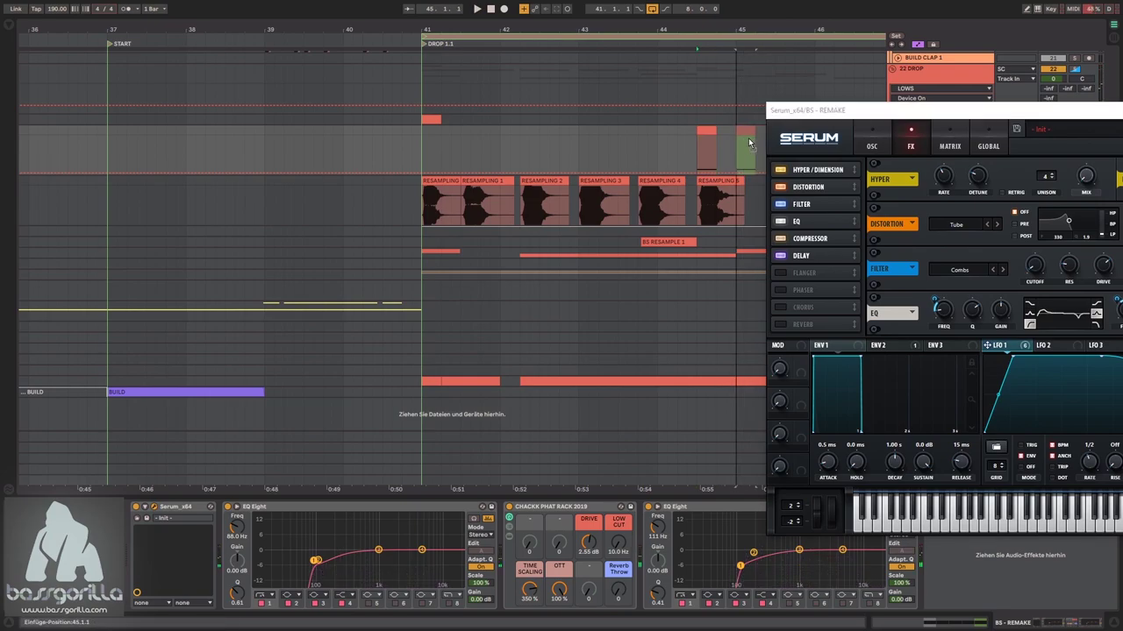
left_click_drag(764, 139, 765, 141)
left_click_drag(859, 113, 961, 109)
left_click_drag(706, 131, 747, 139)
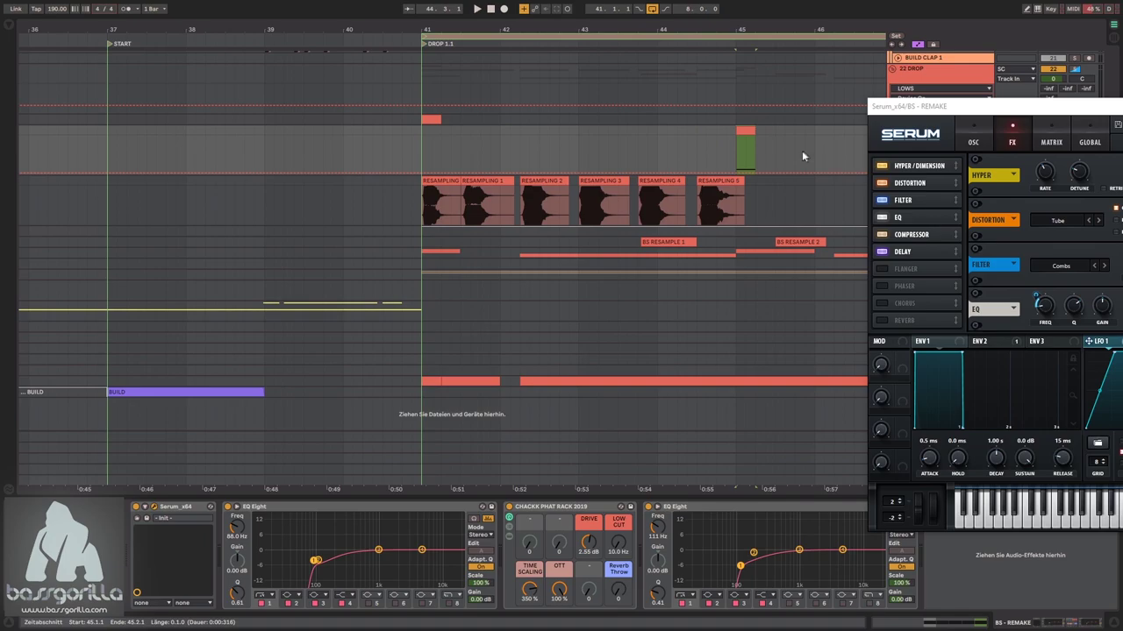
- Readjust the Combs effects filter with its resonance at 41% and tweak Serum's effects EQ bands
left_click_drag(986, 115, 787, 123)
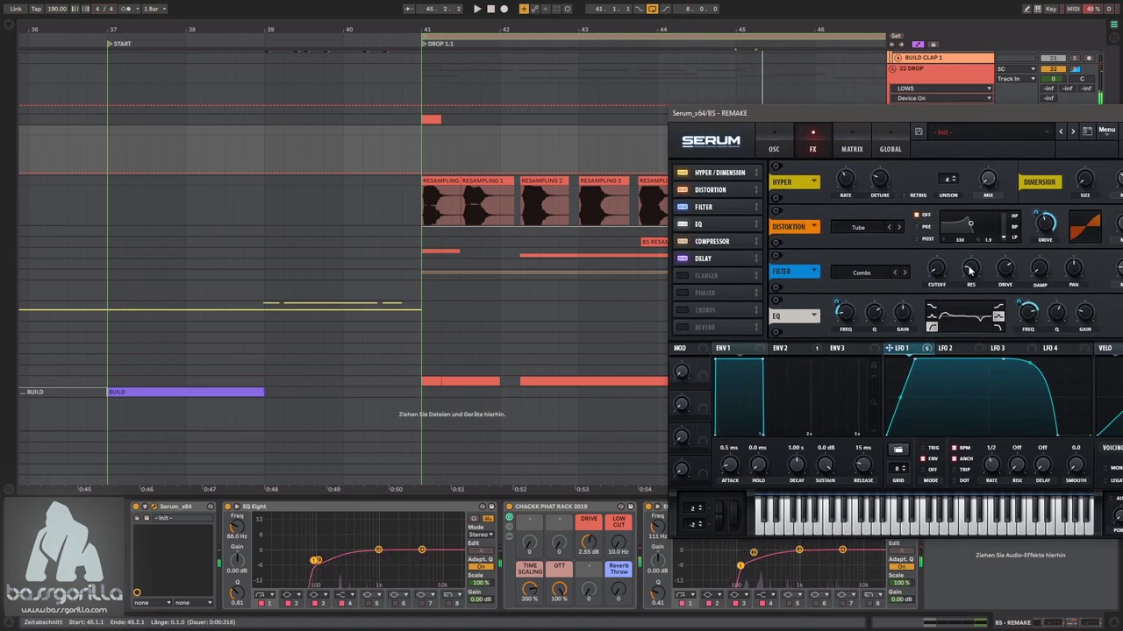
left_click_drag(970, 270, 970, 261)
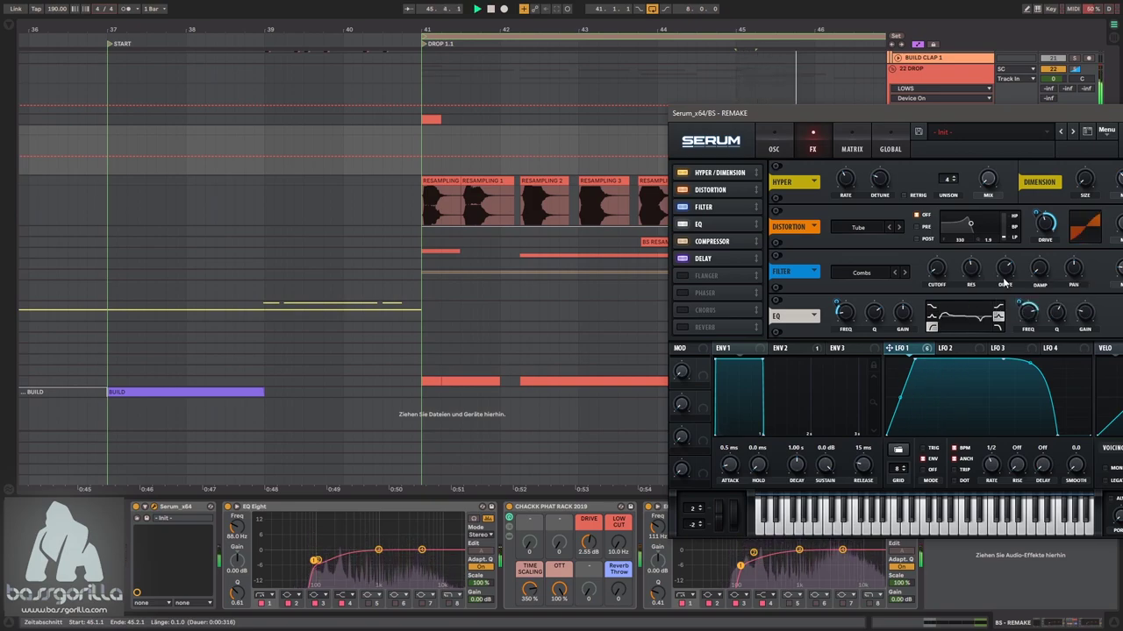
key("space")
left_click_drag(938, 269, 969, 279)
key("space")
key("space")
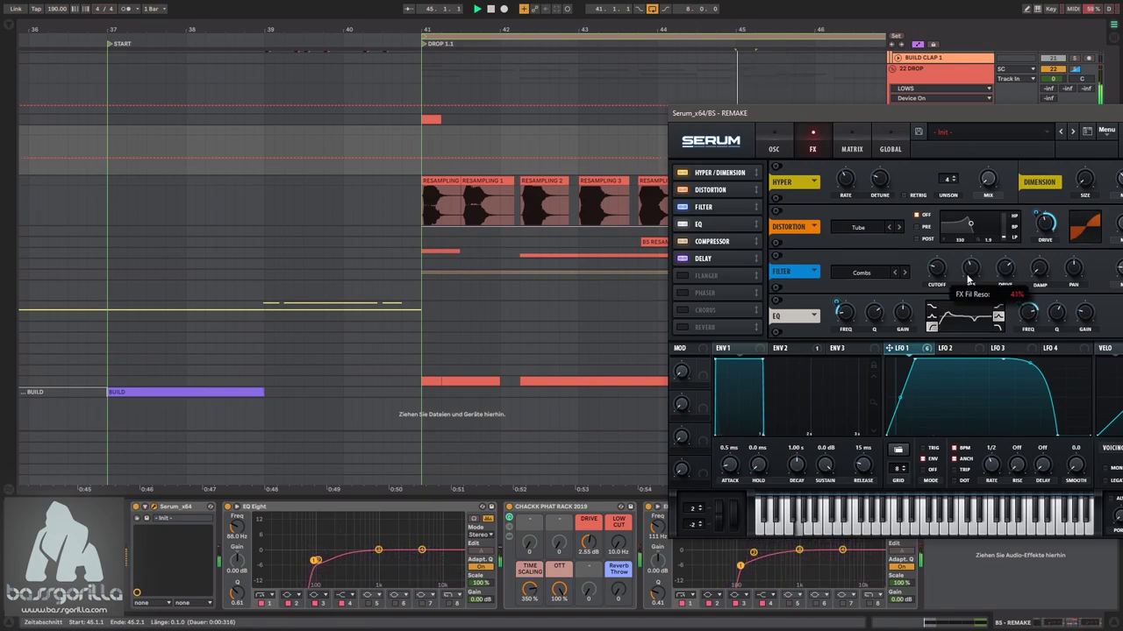
key("space")
left_click_drag(835, 307, 841, 301)
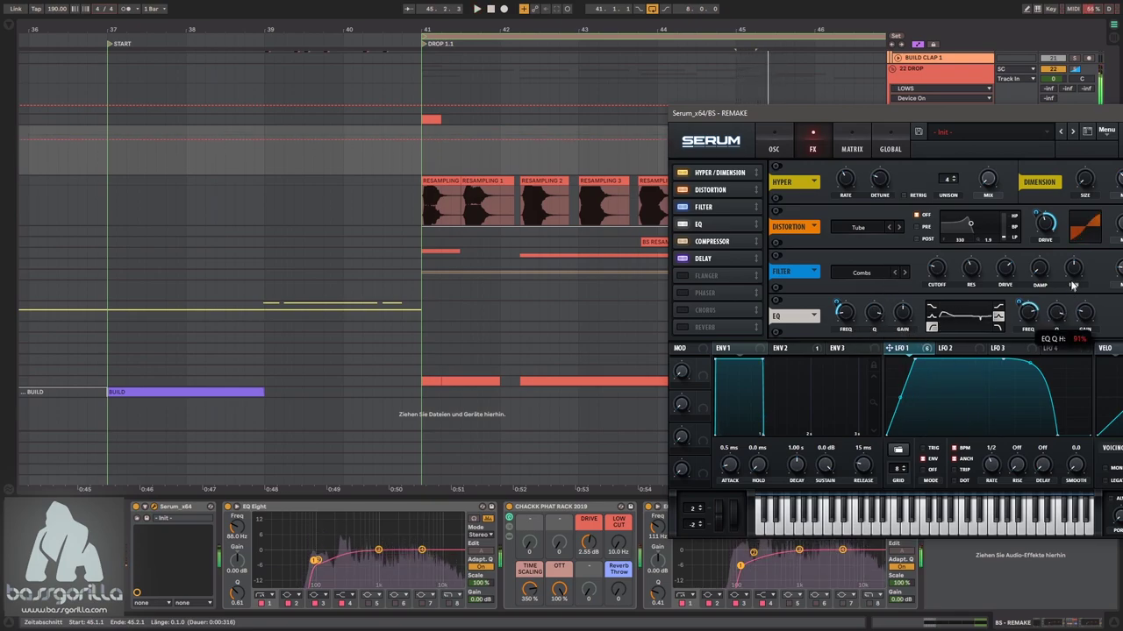
left_click_drag(1053, 373, 1091, 308)
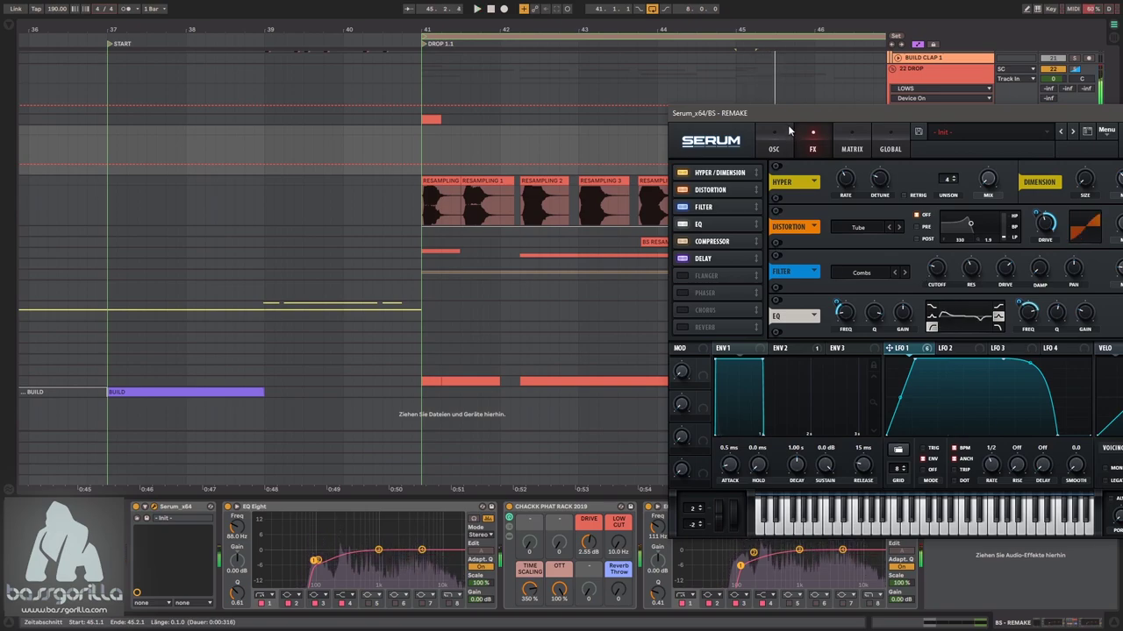
- Adjust the feedback of Serum's delay effect and set the linked delay times to 34.25 during playback
left_click_drag(785, 121, 837, 128)
scroll(971, 255, "down", 3)
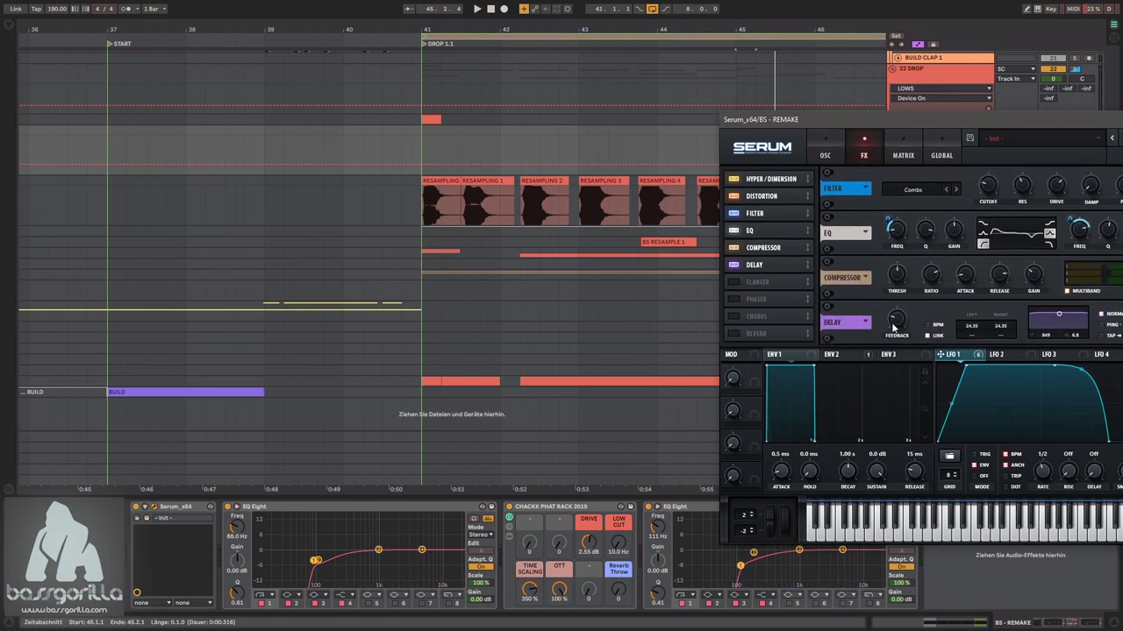
left_click_drag(892, 324, 897, 306)
key("space")
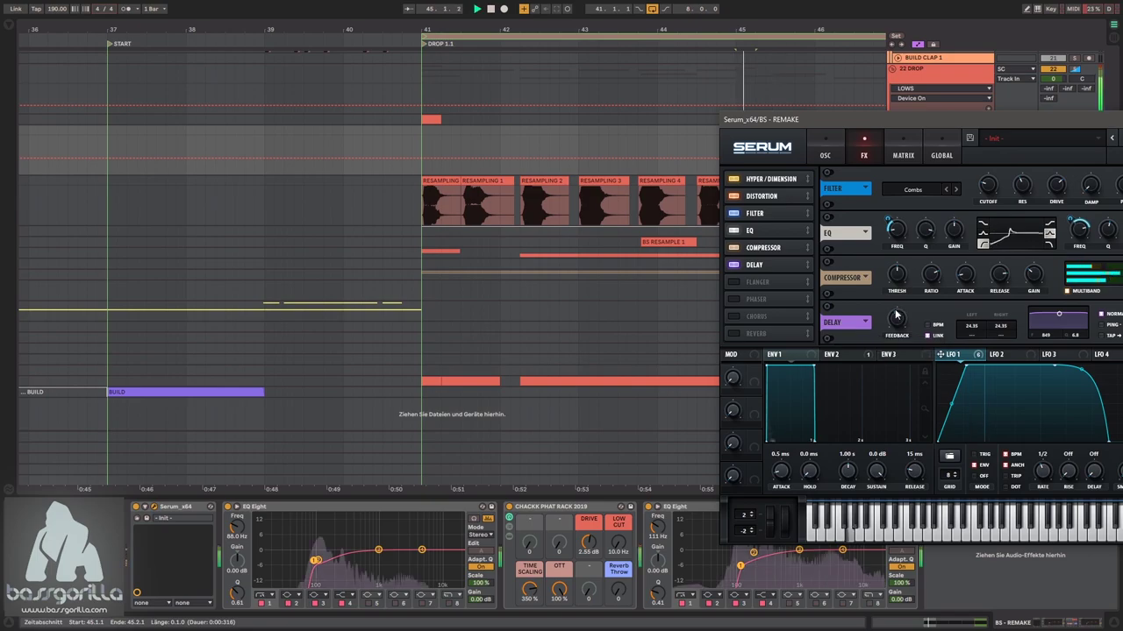
left_click_drag(980, 328, 981, 324)
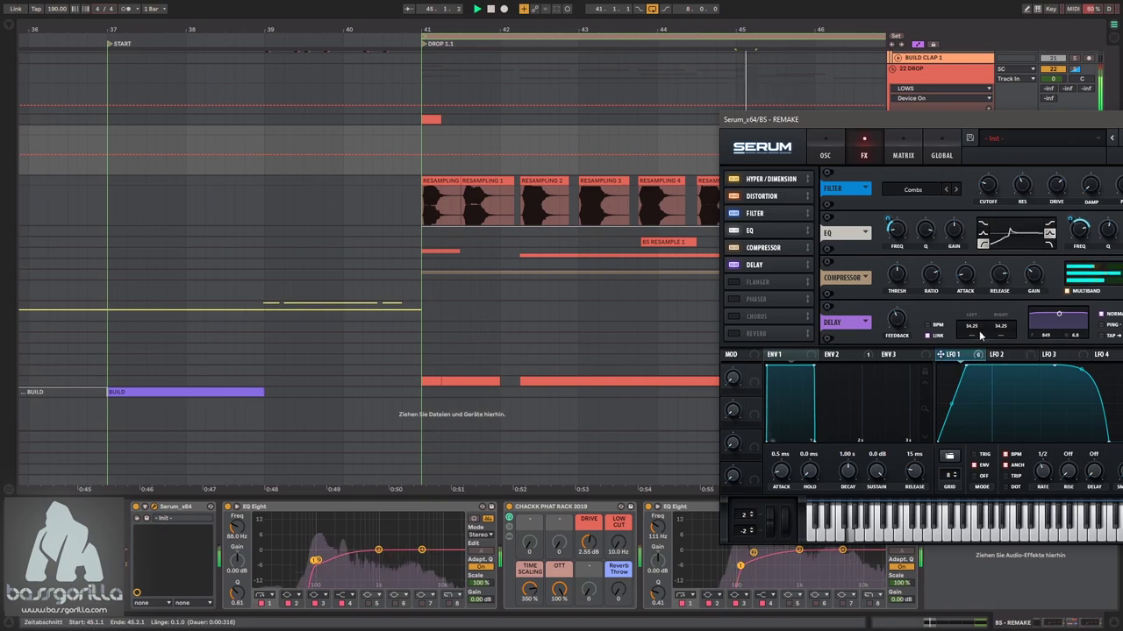
- Increase the LFO 1 modulation on oscillator A's FM (from B) warp and audition the change
left_click_drag(855, 120, 905, 182)
left_click(879, 221)
left_click_drag(986, 188, 583, 78)
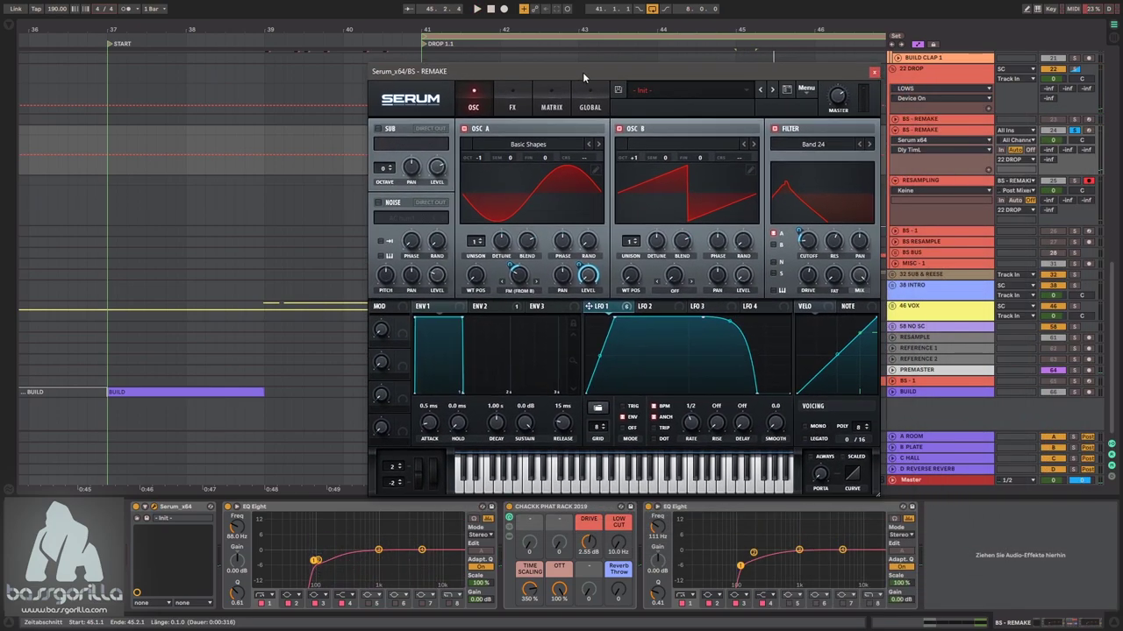
left_click(521, 286)
key("space")
left_click_drag(511, 266, 526, 246)
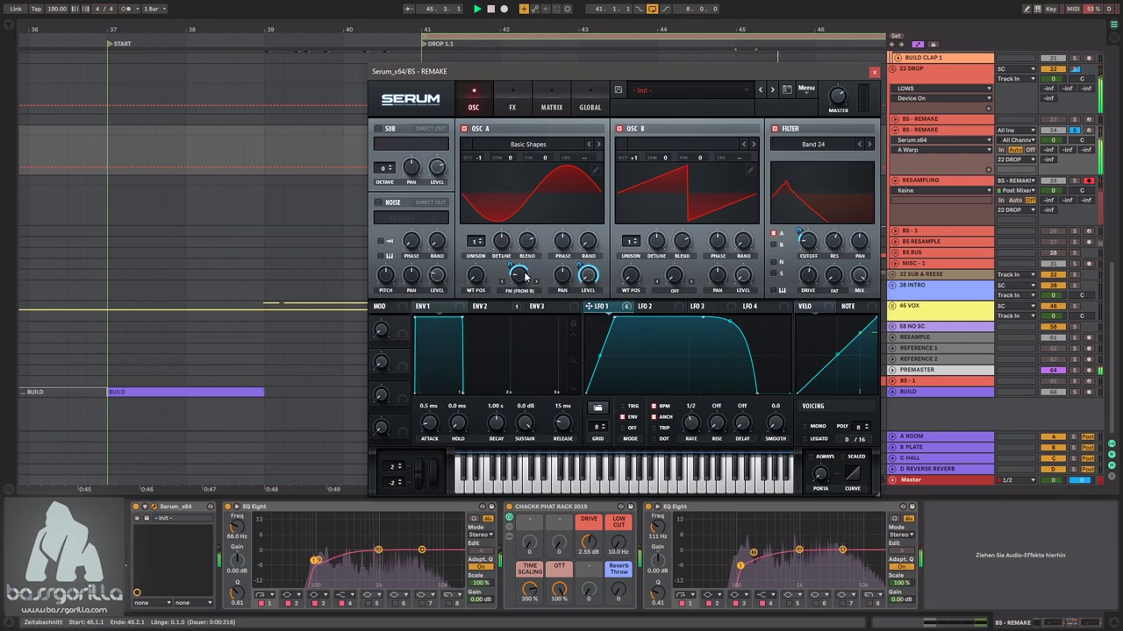
key("space")
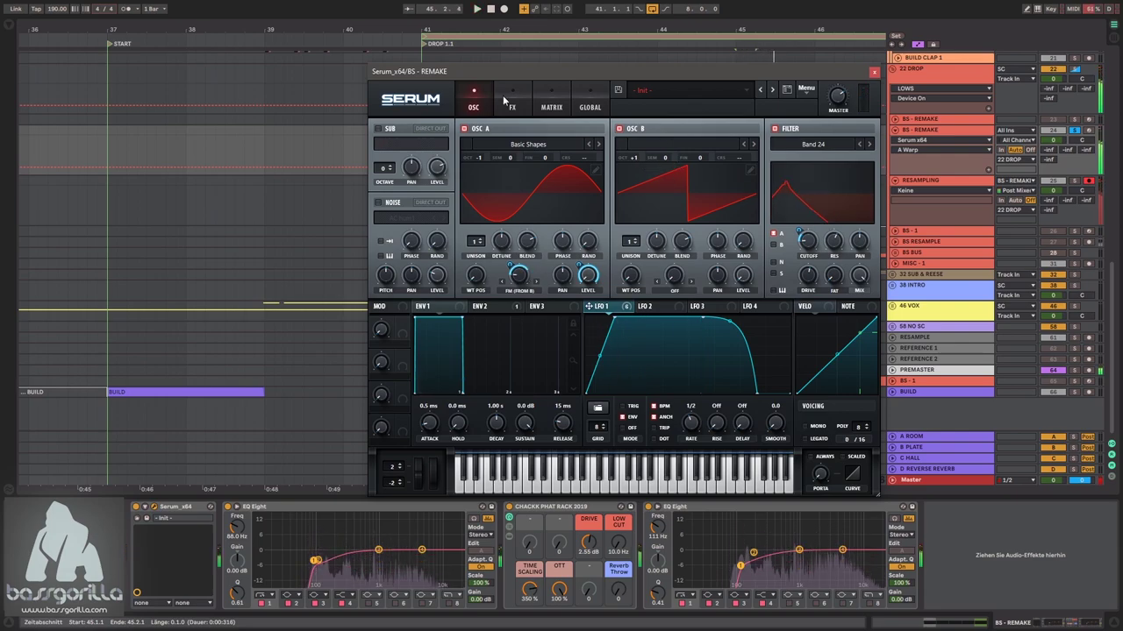
- Set Serum's delay feedback to 30% and lower the Combs effects filter's resonance
left_click(507, 102)
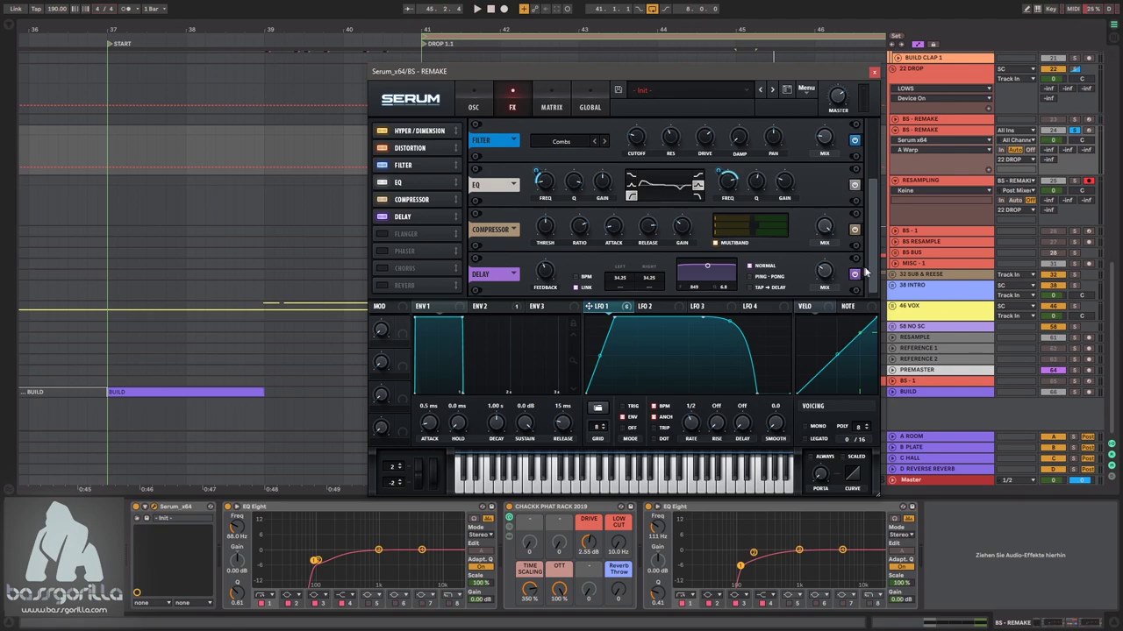
left_click(545, 273)
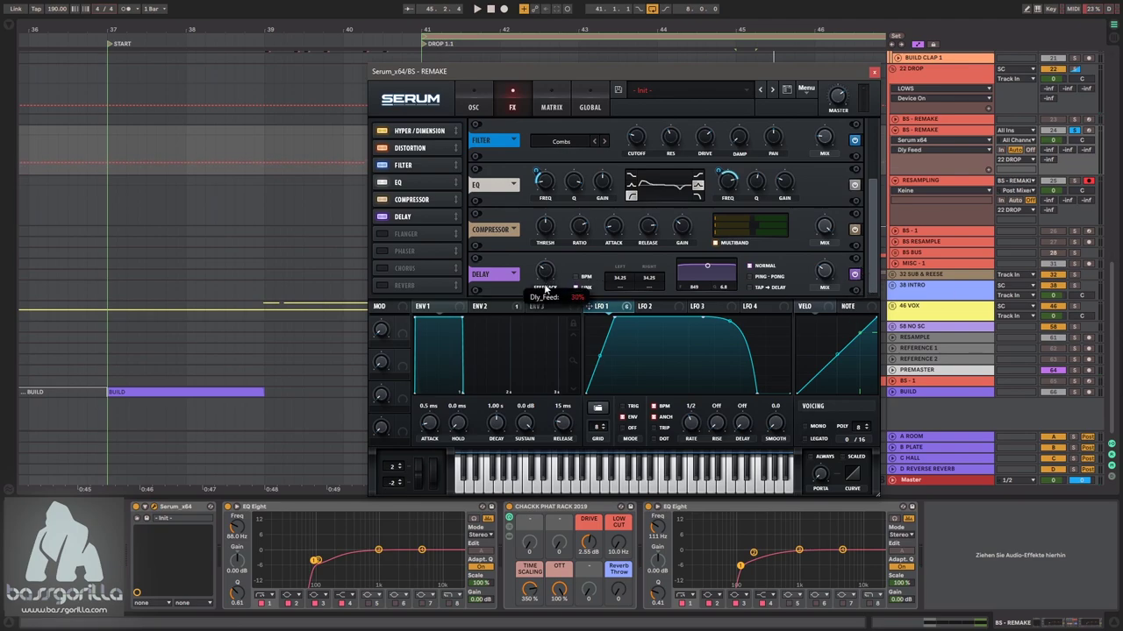
key("space")
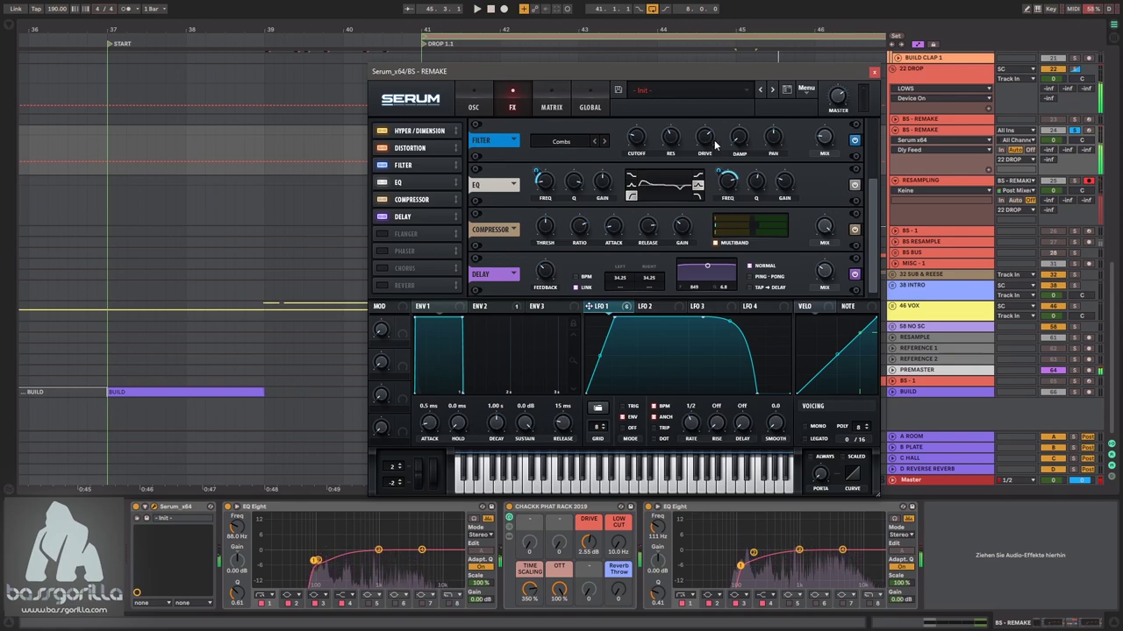
left_click(670, 139)
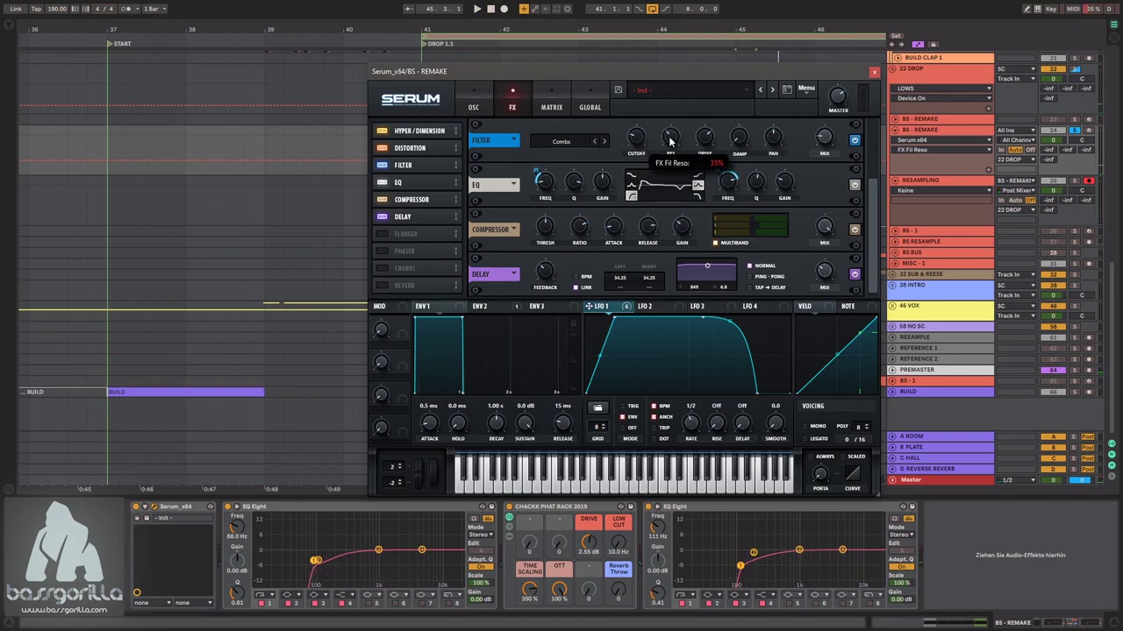
left_click_drag(666, 151, 665, 170)
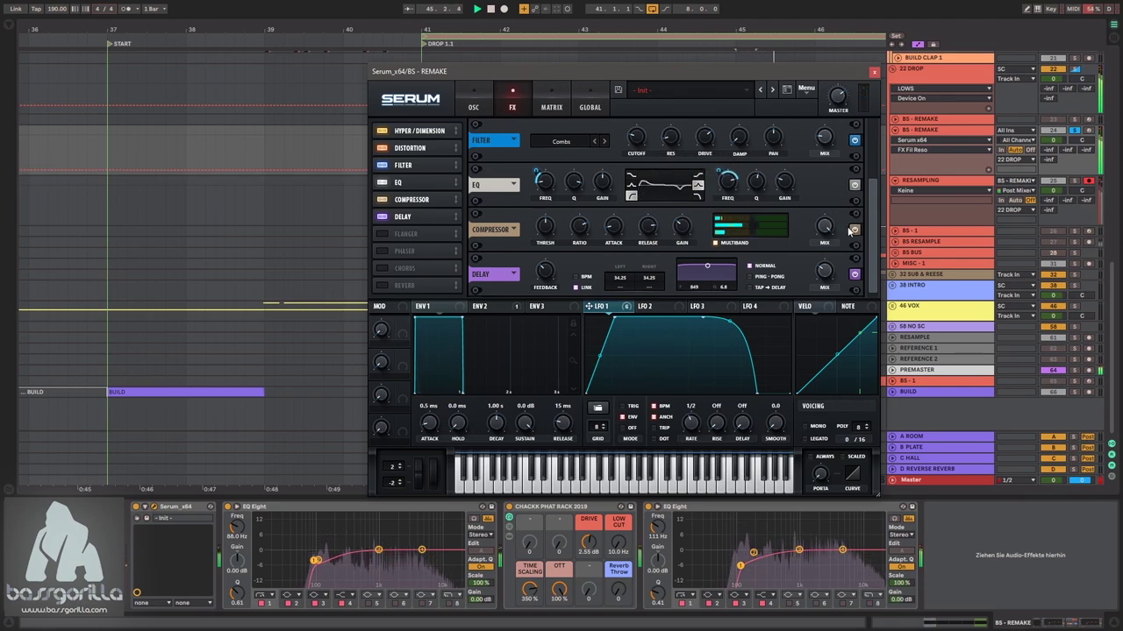
- Adjust the Dimension effect's mix in Serum while repeatedly auditioning the bass
scroll(816, 158, "up", 3)
left_click(822, 147)
left_click_drag(822, 147, 820, 156)
key("space")
key("space")
key("space")
key("space")
key("space")
left_click_drag(872, 226, 863, 289)
- Audition the bass and fine-tune the LFO 1 amount on oscillator A's FM warp
left_click(474, 99)
key("space")
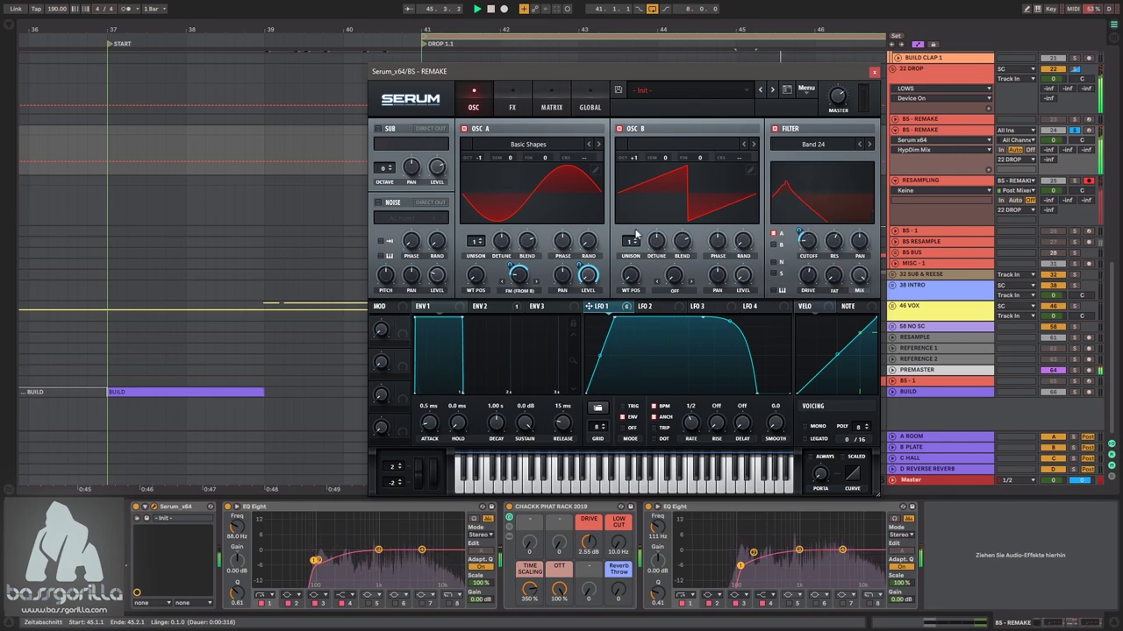
mouse_move(515, 275)
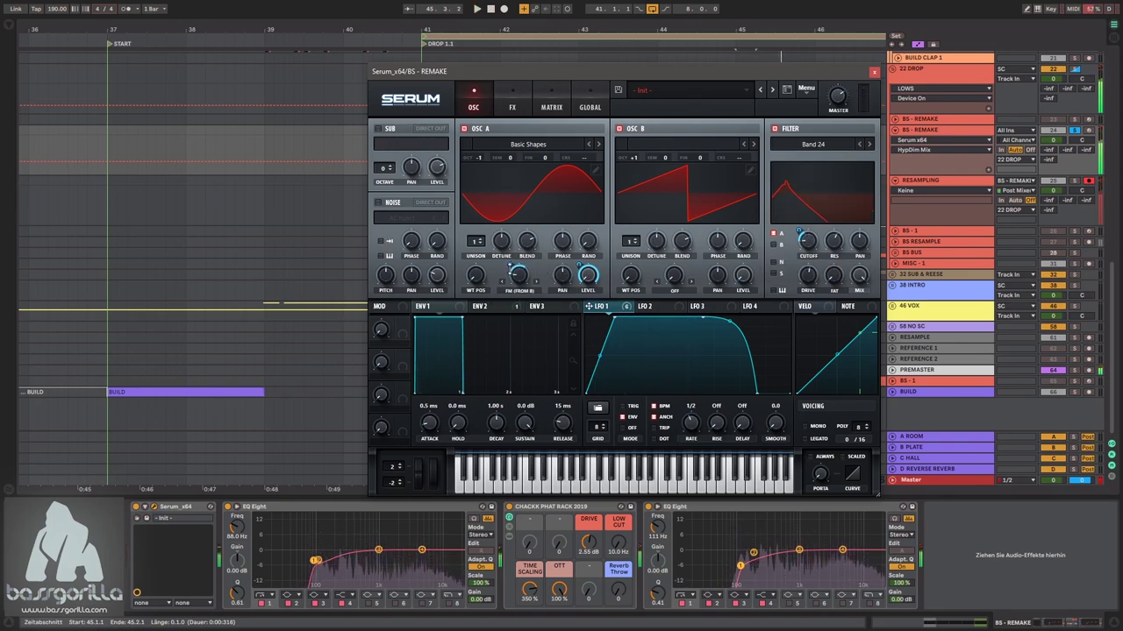
left_click_drag(516, 270, 515, 265)
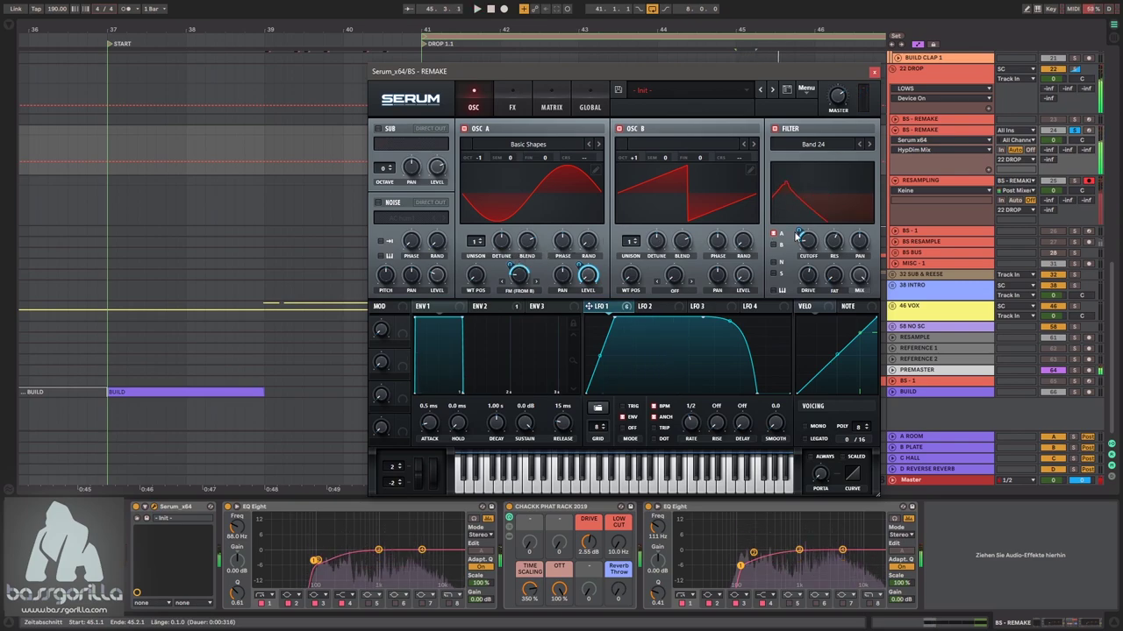
- Record the new variation at bar 45 onto the RESAMPLING track and move the MIDI clip to 45.4
left_click_drag(636, 70, 745, 321)
key("r")
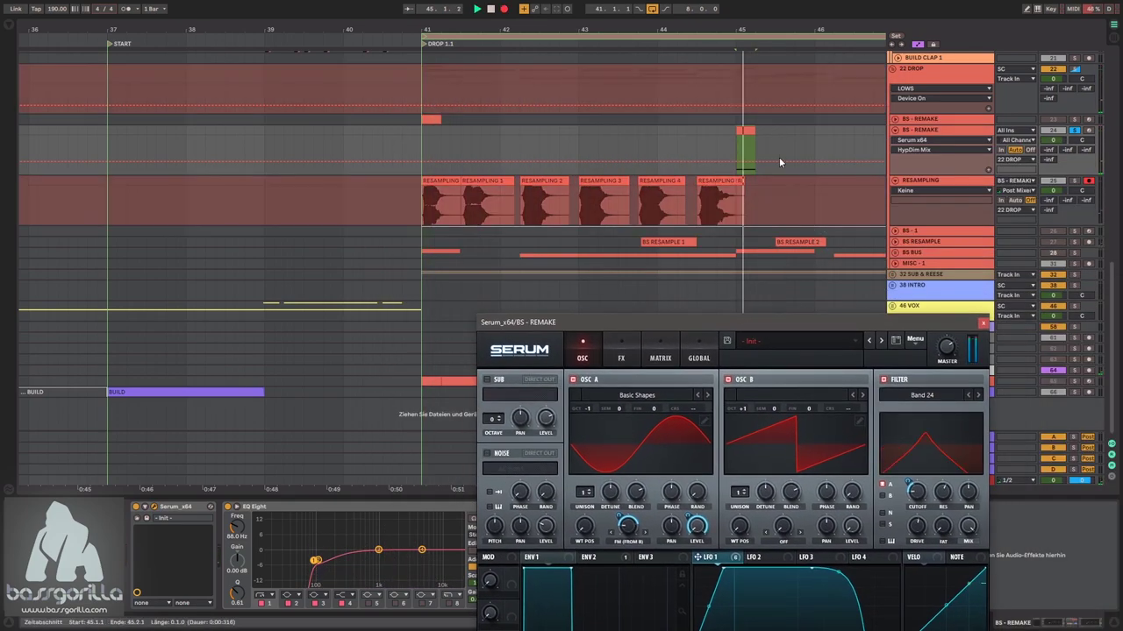
key("space")
left_click_drag(742, 131, 804, 147)
- Raise oscillator B's octave to +4 and audition the sound, keeping the Serum window clear of the clips
left_click_drag(685, 321, 616, 142)
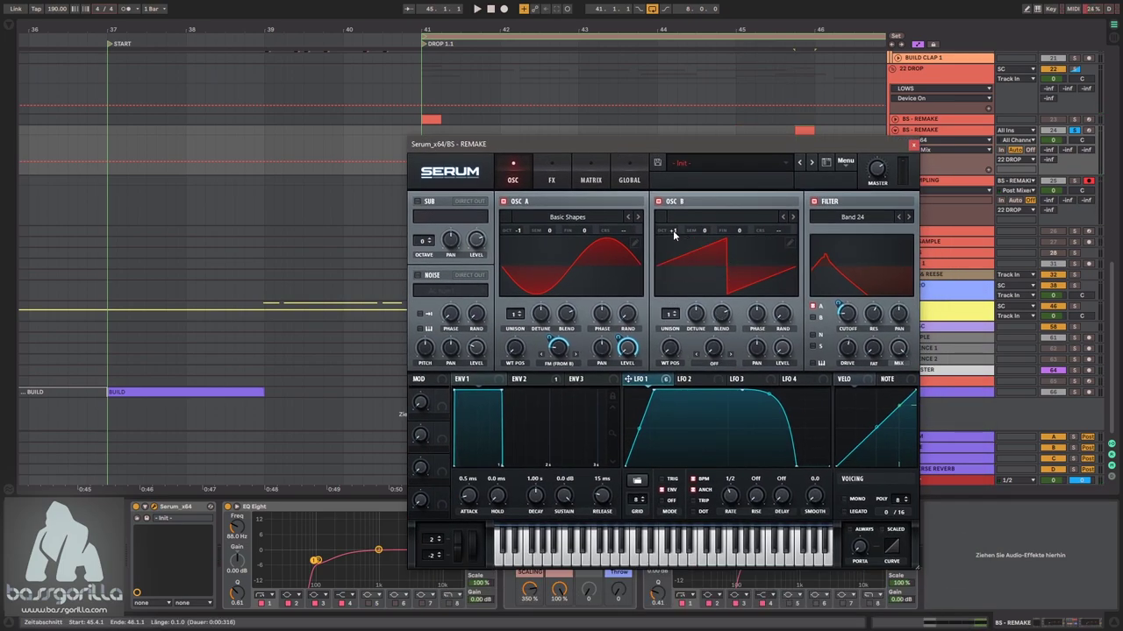
scroll(673, 230, "up", 2)
left_click_drag(671, 145, 514, 89)
key("space")
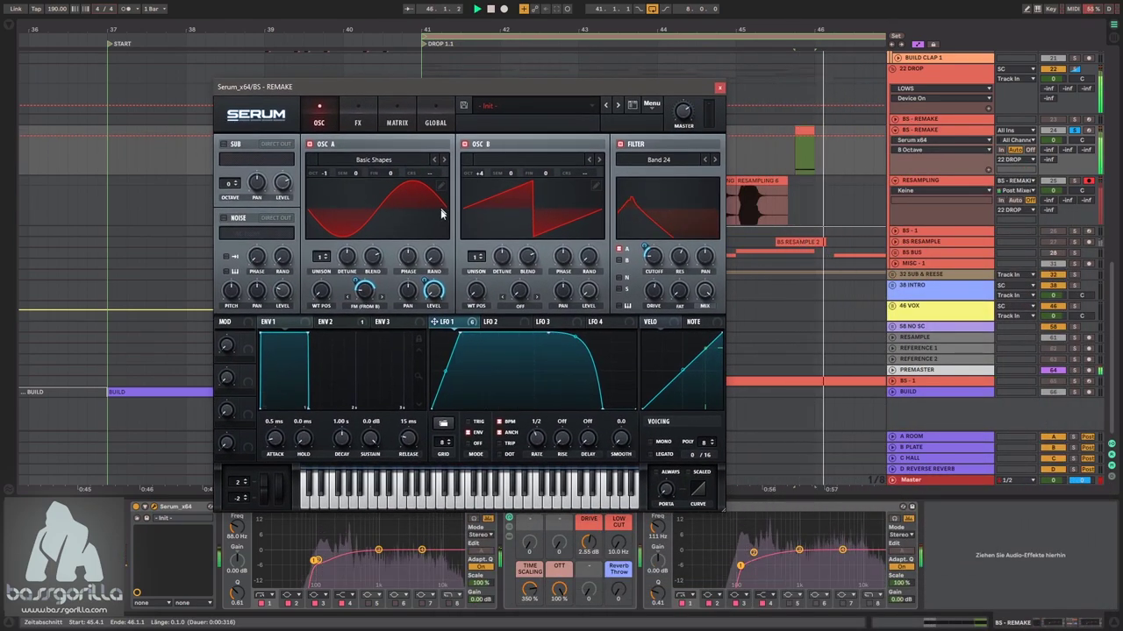
key("space")
mouse_move(481, 176)
left_mouse_down()
mouse_move(478, 190)
mouse_move(488, 166)
left_mouse_up()
- Reduce the LFO 1 modulation on oscillator A's FM (from B) warp while repeatedly auditioning the clip at 45.4
key("space")
key("space")
key("space")
key("space")
key("space")
key("space")
key("space")
key("space")
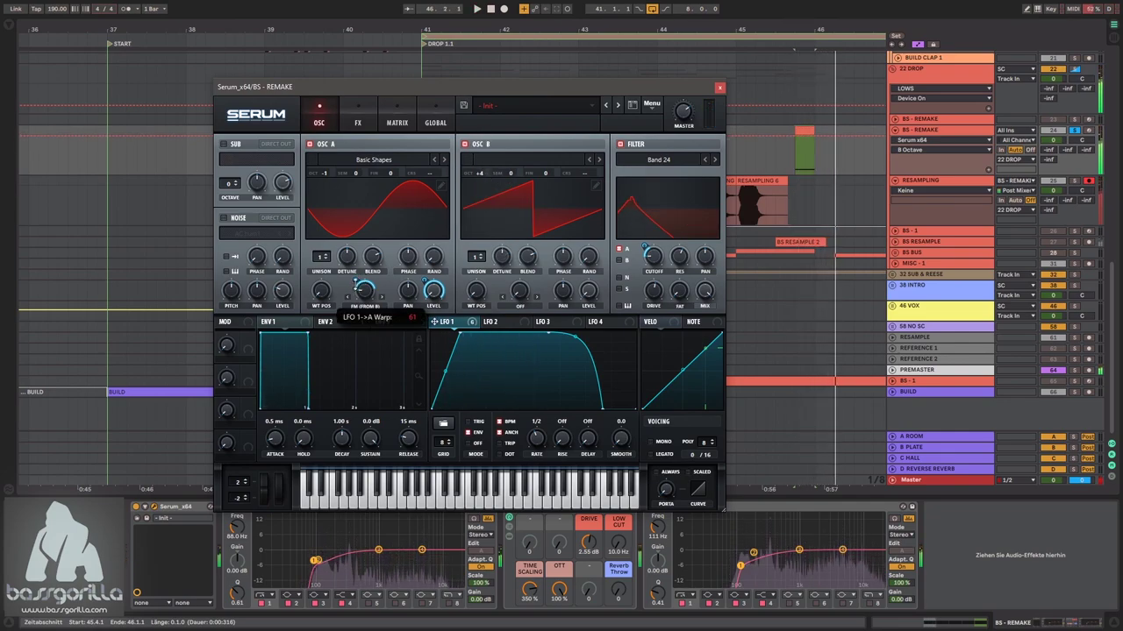
key("space")
key("space")
mouse_move(354, 292)
left_mouse_down()
mouse_move(349, 306)
mouse_move(357, 293)
left_mouse_up()
key("space")
key("space")
key("space")
key("space")
key("space")
key("space")
key("space")
key("space")
key("space")
key("space")
key("space")
key("space")
key("space")
key("space")
- Raise Serum's main filter cutoff to about 80 Hz and audition the result
left_click_drag(652, 263, 662, 243)
key("space")
key("space")
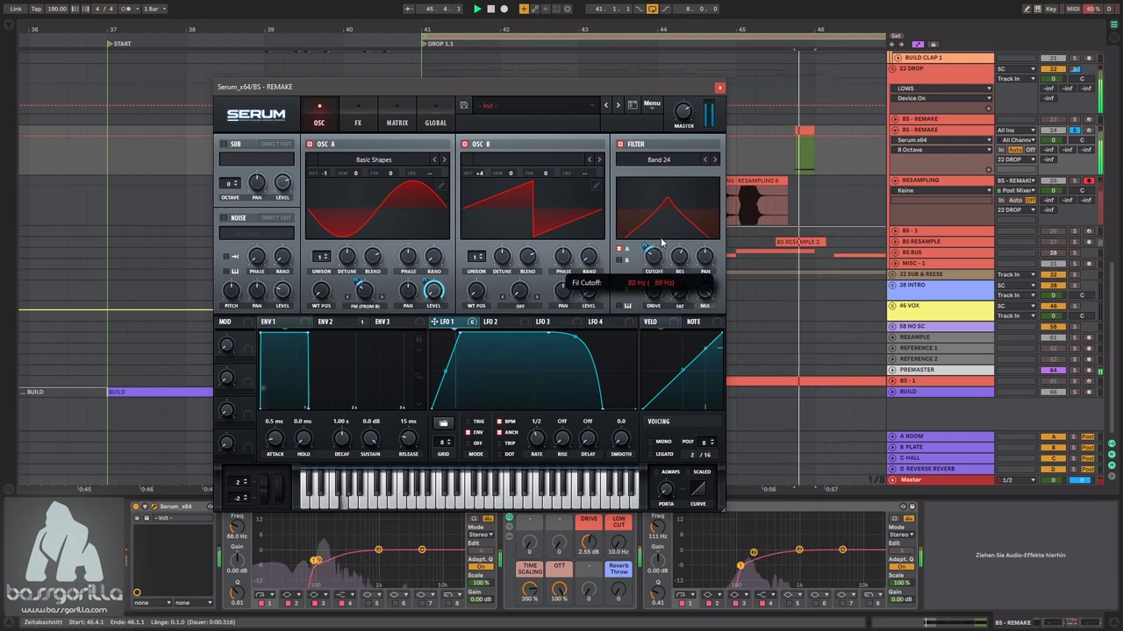
- Raise the drive of Serum's main filter and audition the clip at 45.4 repeatedly
left_click_drag(654, 287, 659, 253)
key("space")
key("space")
key("space")
key("space")
key("space")
key("space")
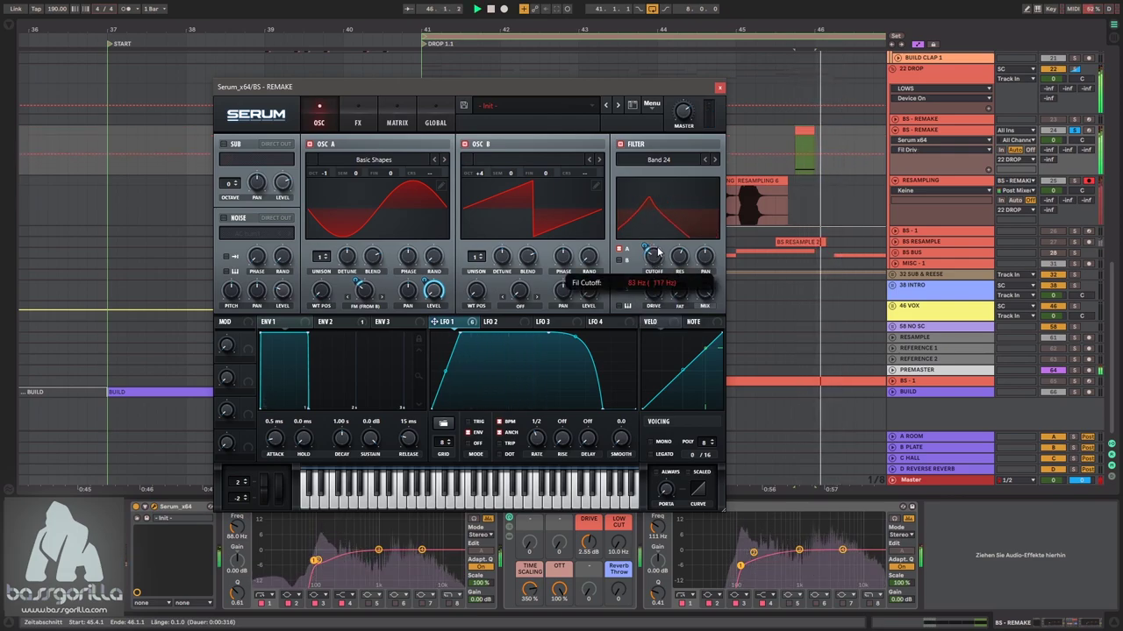
key("space")
key("space")
- In Serum's effects, shorten the delay time to 25.95 and raise its feedback to about 44%, auditioning the changes
left_click(358, 122)
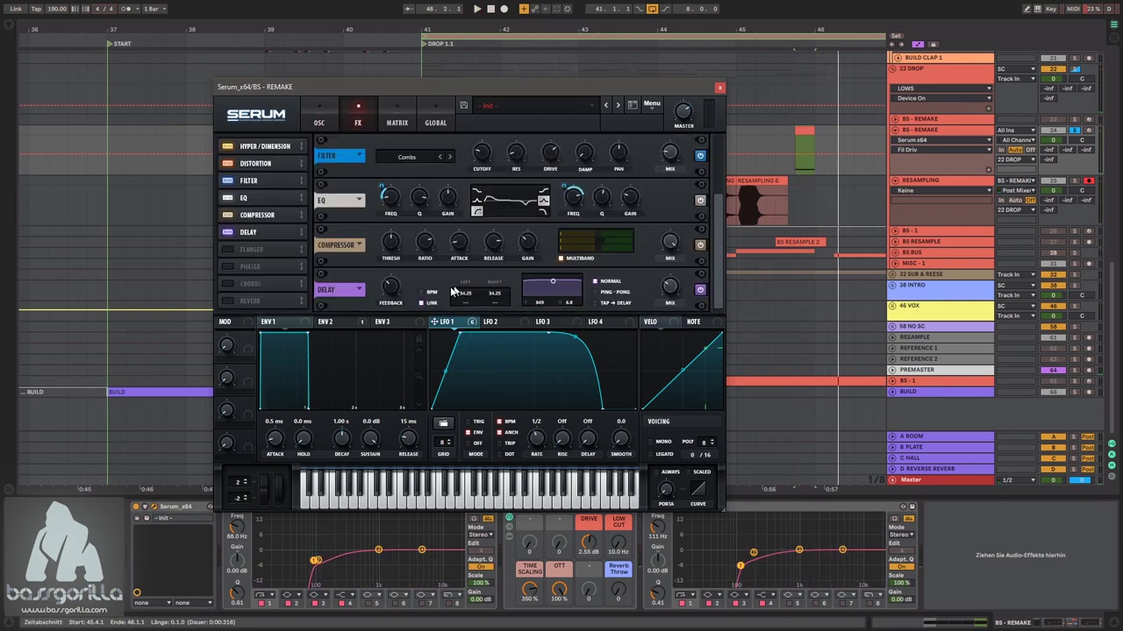
left_click_drag(465, 295, 465, 301)
key("space")
left_click_drag(393, 288, 396, 279)
key("space")
key("space")
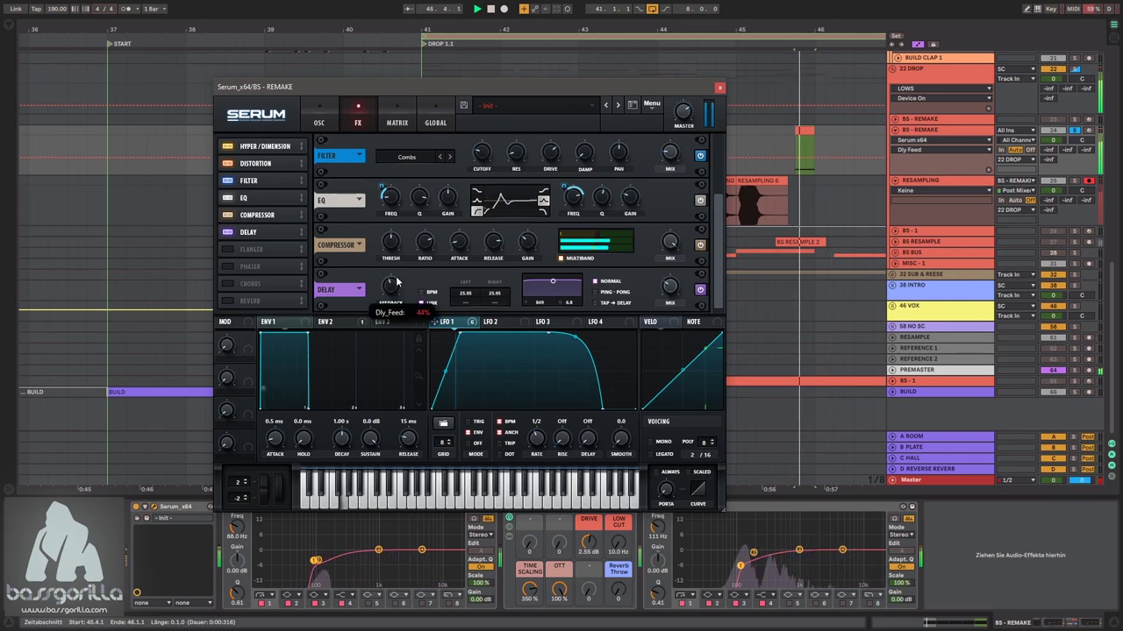
- Adjust the Combs effect filter's cutoff and resonance, raise the Tube distortion drive to about 66%, and audition the result
left_click(485, 152)
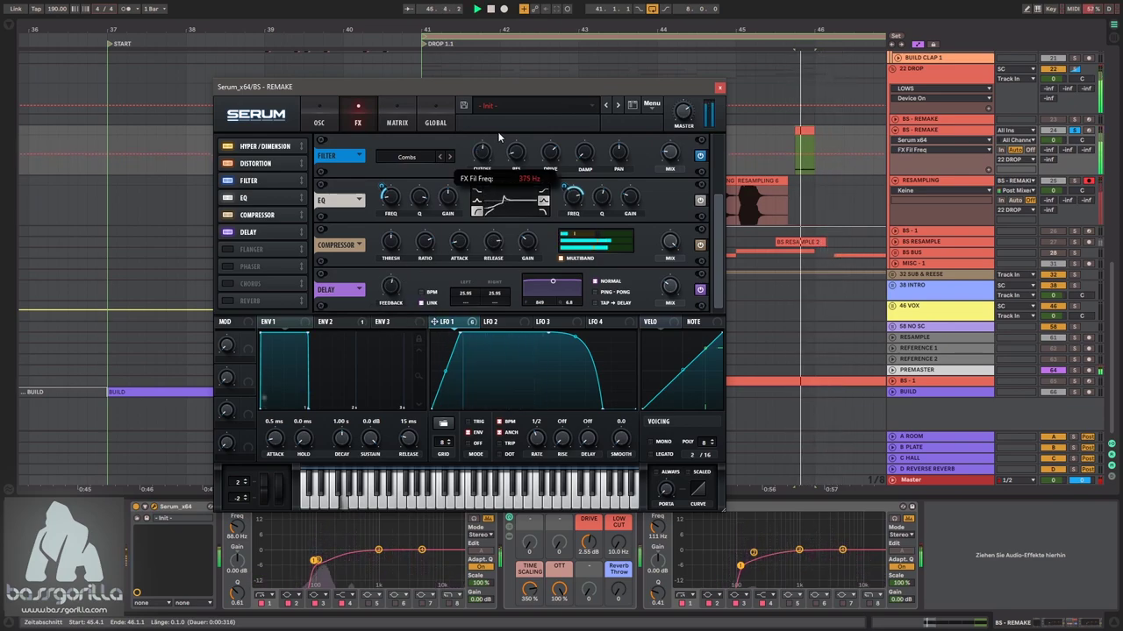
left_click_drag(482, 155, 523, 134)
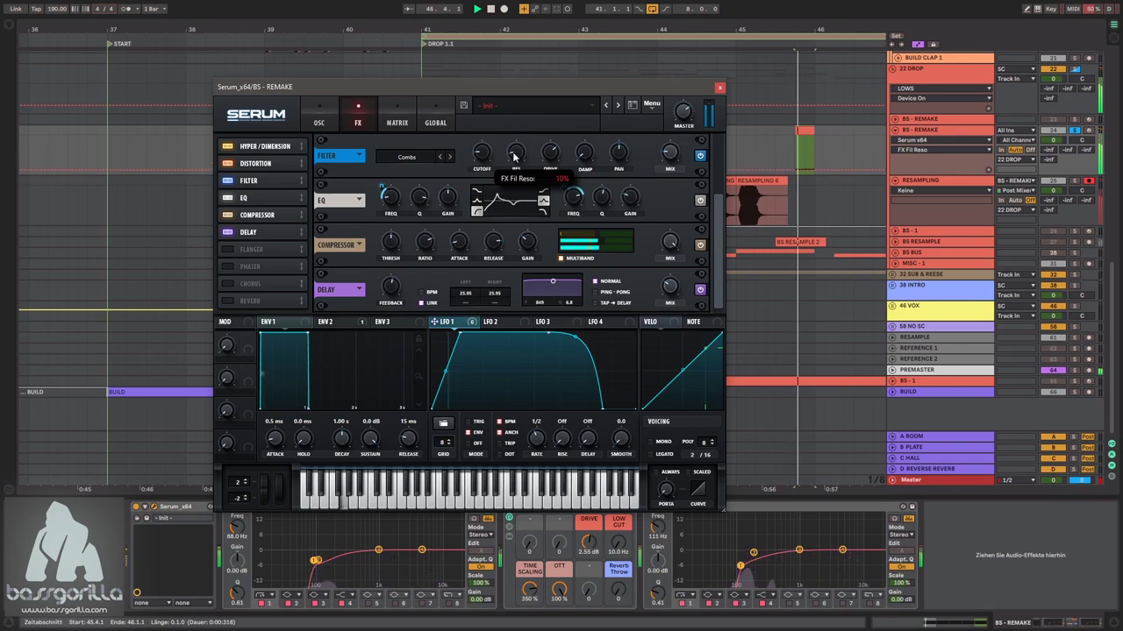
left_click_drag(717, 250, 718, 192)
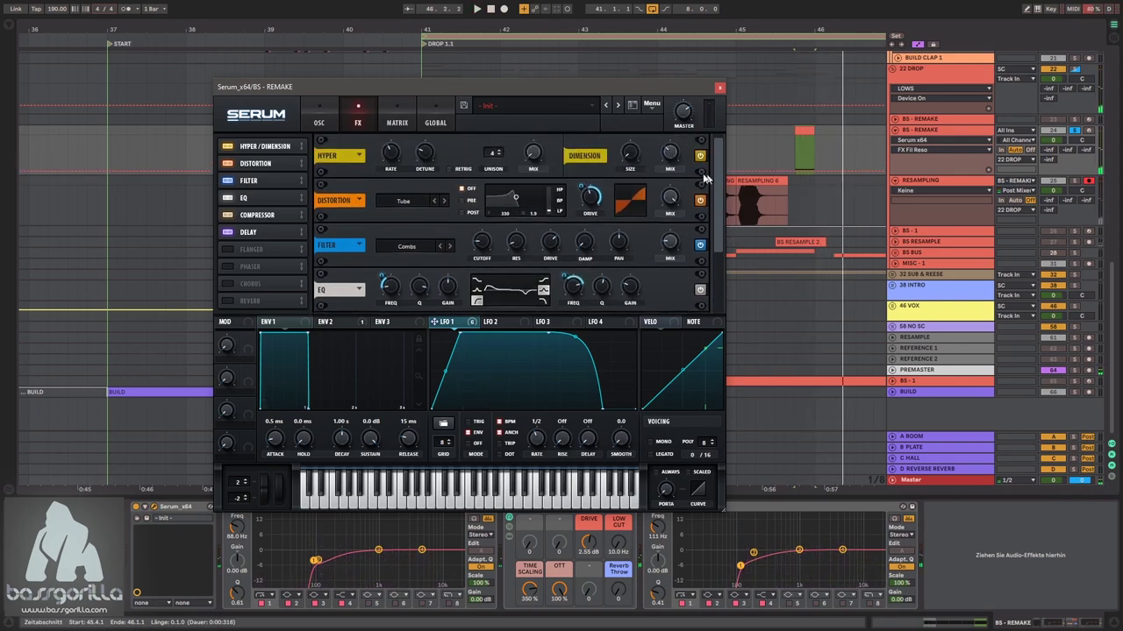
left_click_drag(592, 202, 592, 191)
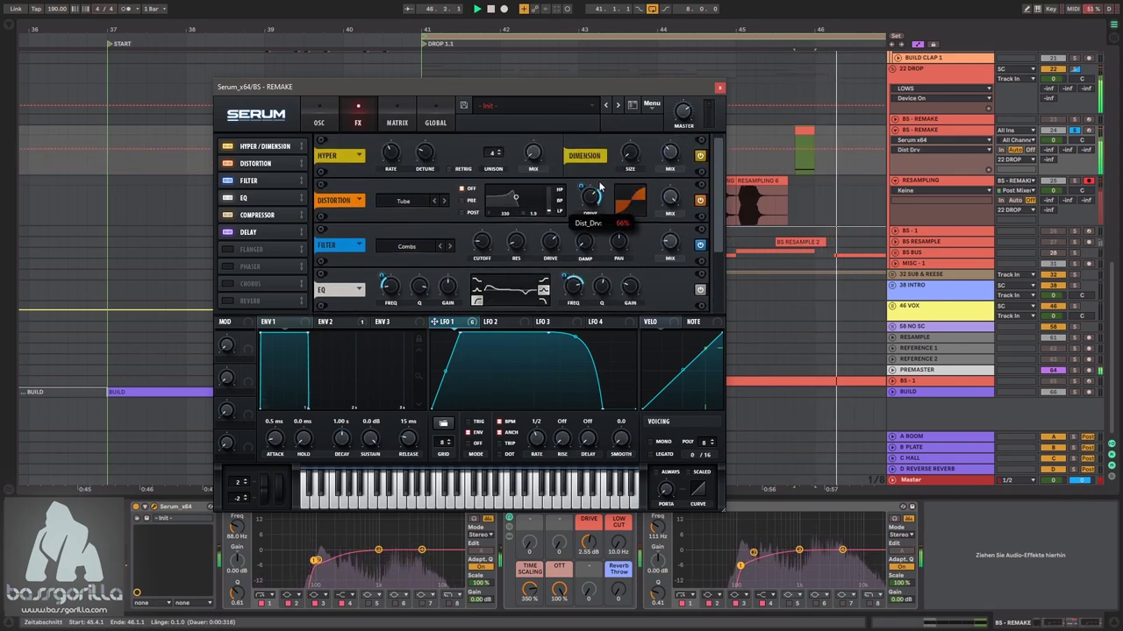
key("space")
key("space")
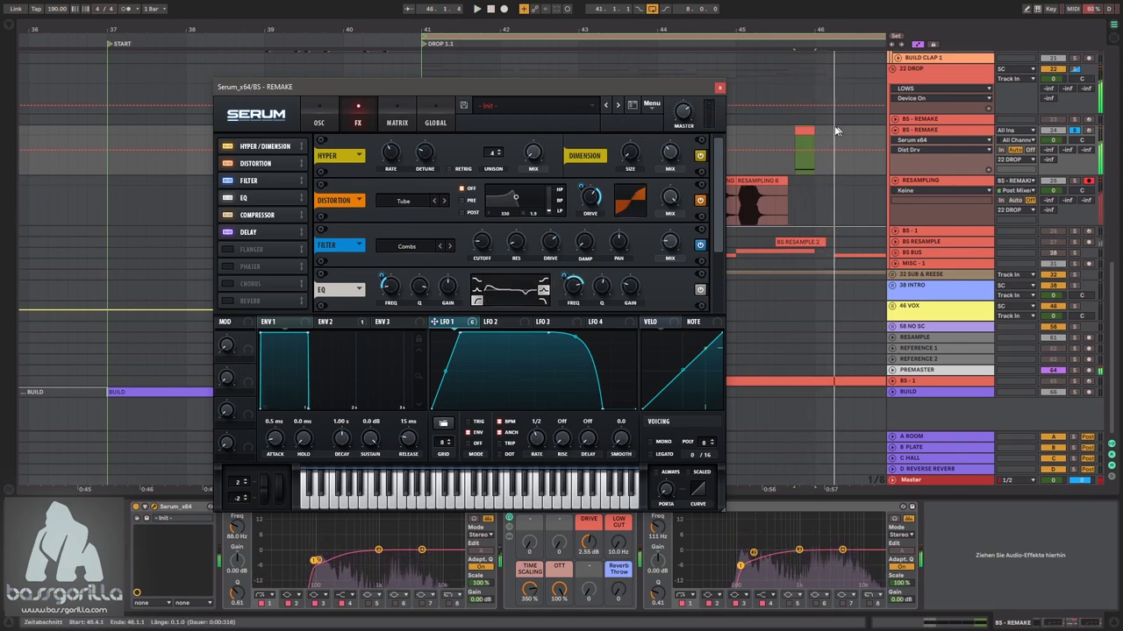
- Record the variation at 45.4 onto the RESAMPLING track and move the MIDI clip to 46.3
key("F9")
key("space")
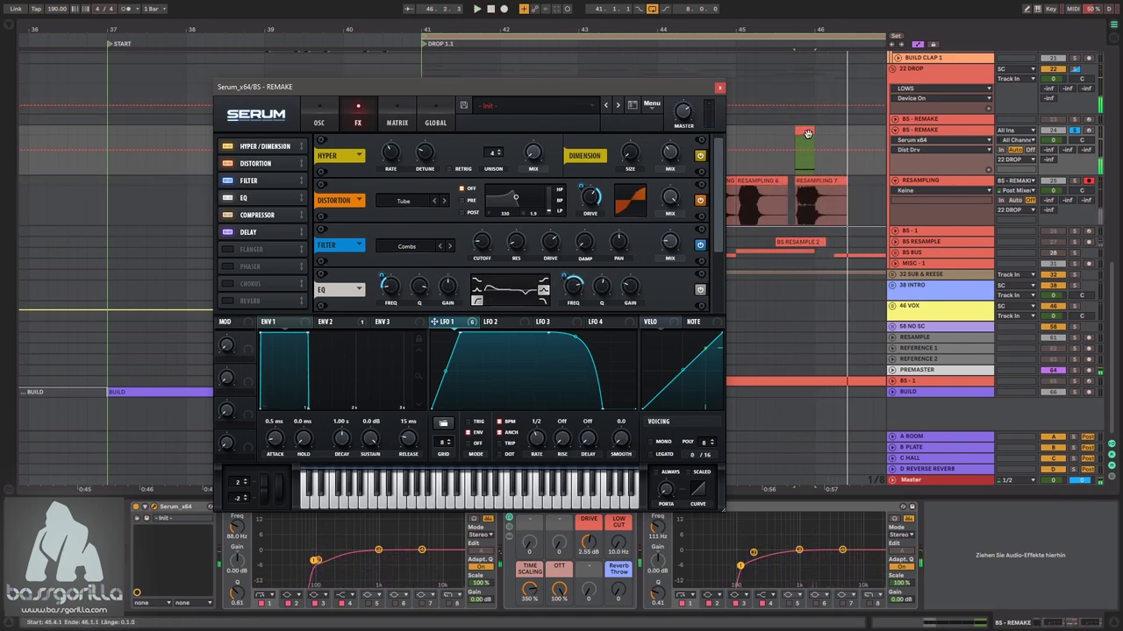
left_click(857, 134)
- Lengthen envelope 2's decay to 573 ms and lower the main filter cutoff while auditioning the clip at 46.3
left_click(321, 123)
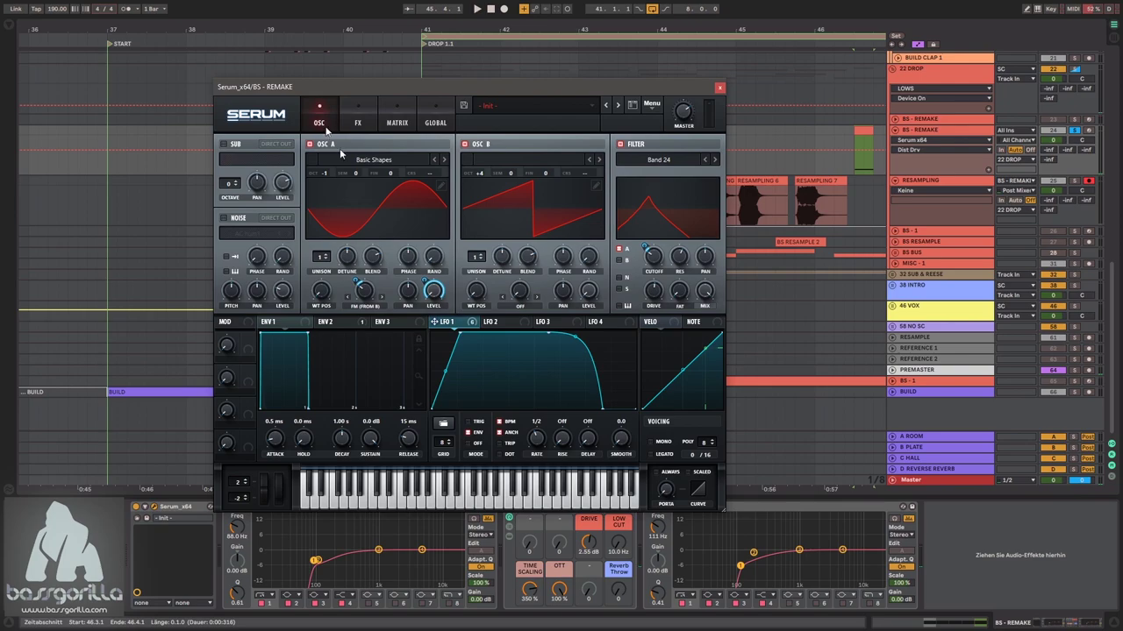
left_click(339, 322)
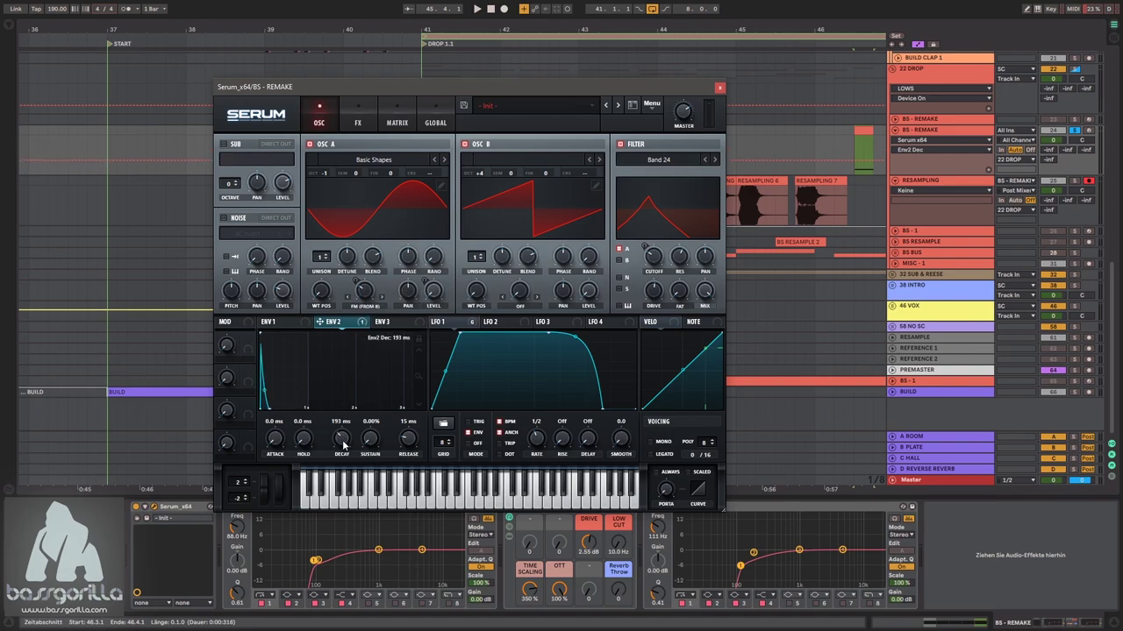
key("space")
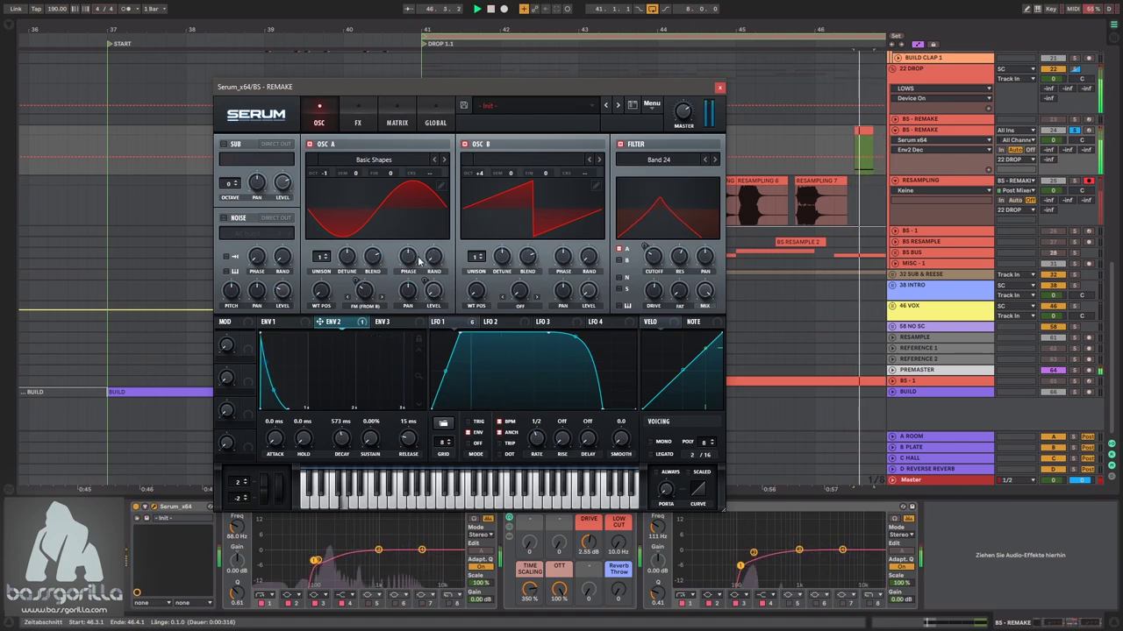
mouse_move(360, 303)
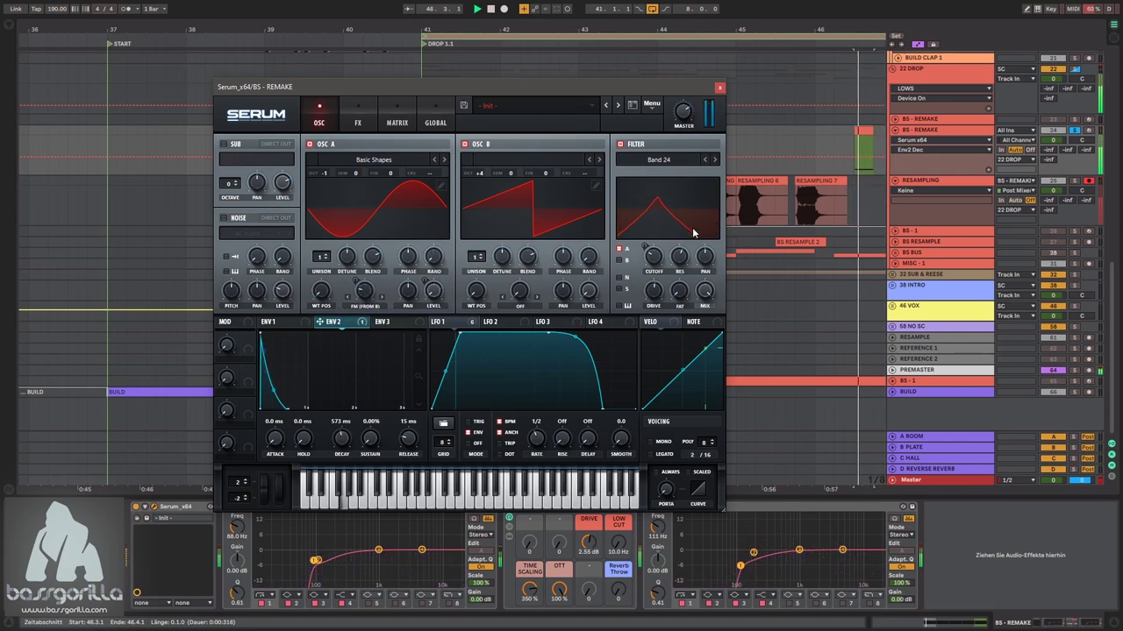
left_click_drag(655, 256, 654, 265)
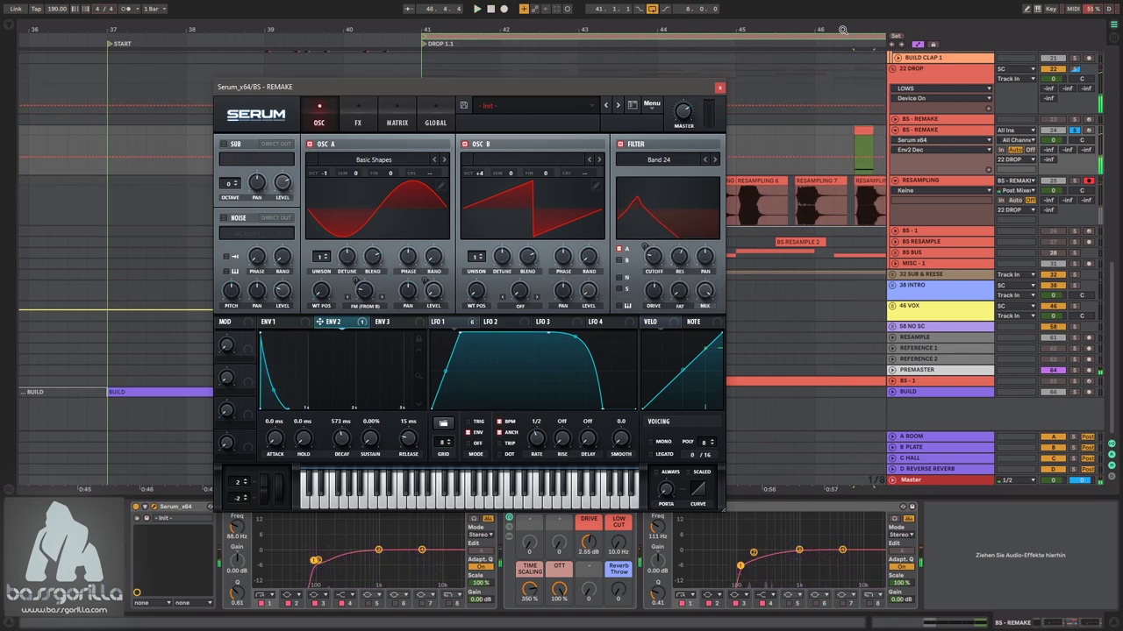
- Move the MIDI clip to 47.1 and audition it there
left_click_drag(842, 29, 713, 32)
left_click_drag(735, 128, 780, 147)
left_click(658, 260)
key("space")
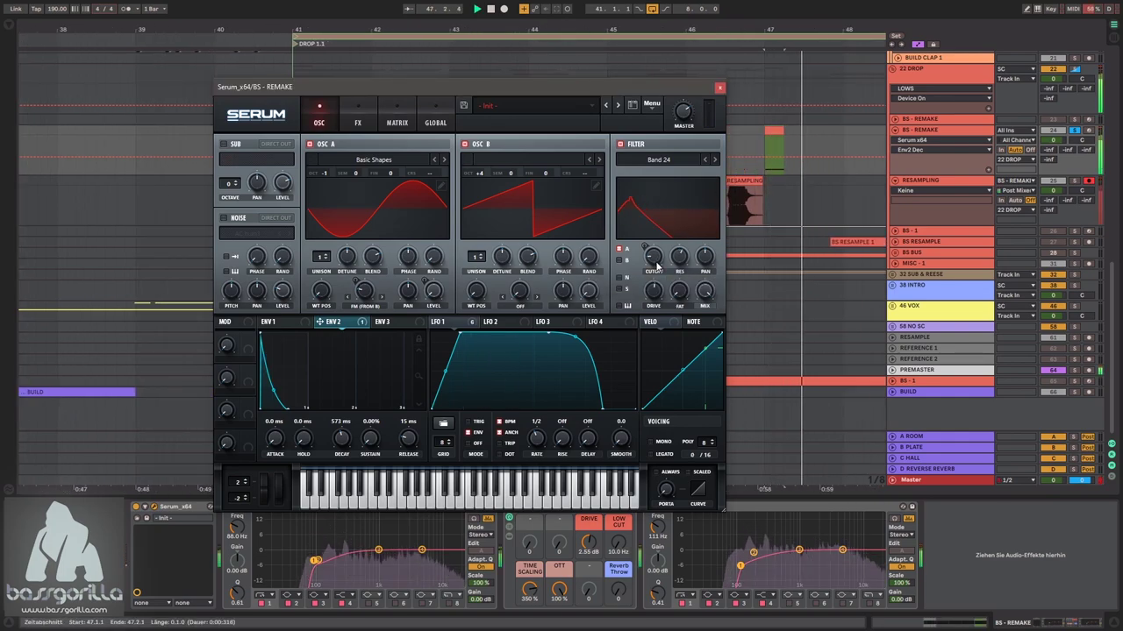
- Raise the main filter's cutoff, adjust its resonance and fat amount, and audition the clip at 47.1
left_click_drag(658, 255, 674, 282)
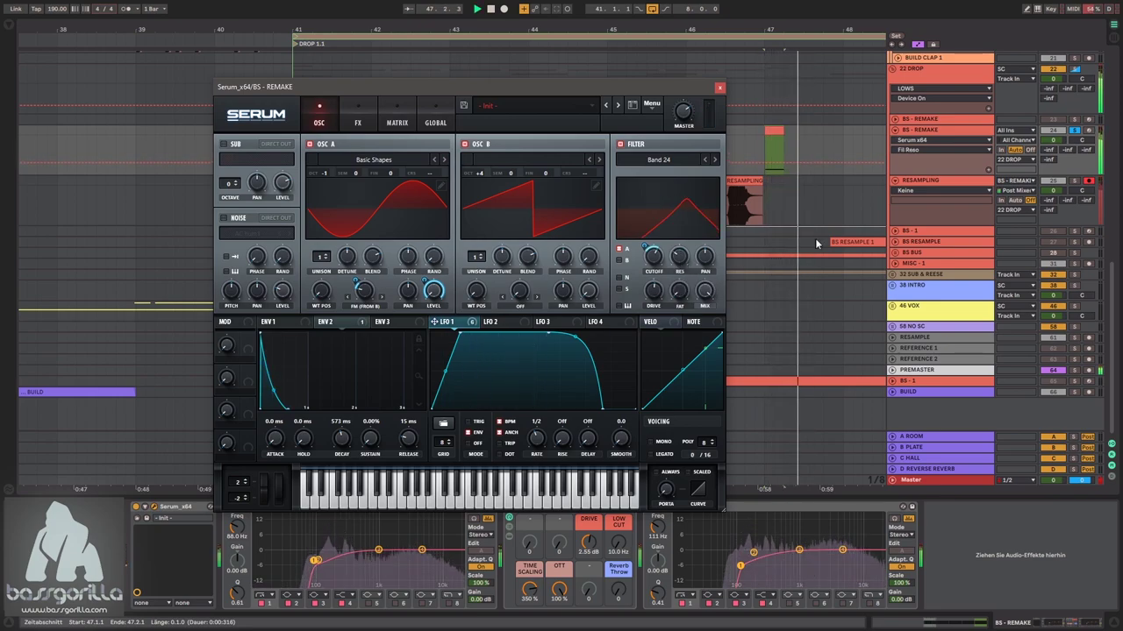
left_click_drag(678, 292, 709, 183)
key("space")
key("space")
key("space")
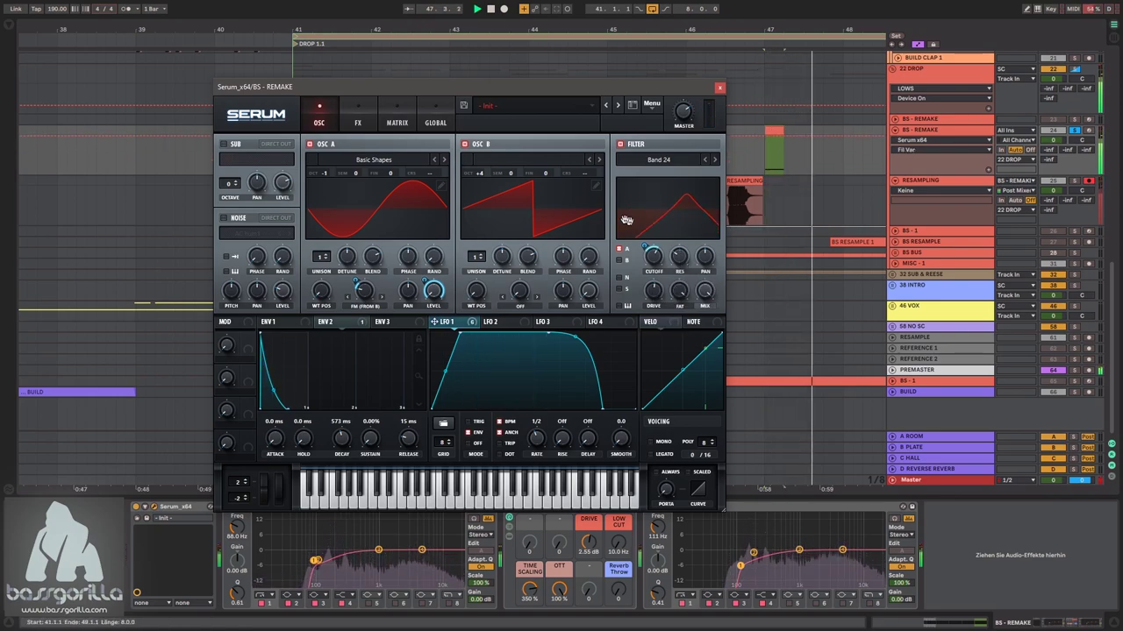
- Set oscillator B's octave to +2 and its semitones to +7, auditioning the tuning
key("space")
left_click_drag(480, 173, 511, 168)
key("space")
key("space")
key("space")
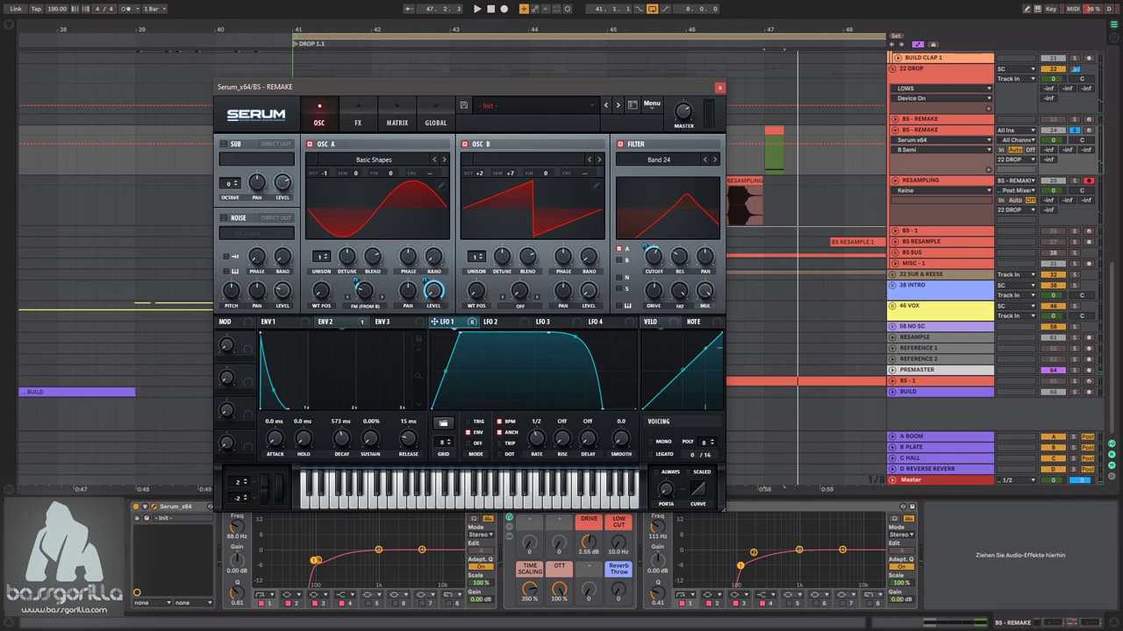
- Lower the Band 24 filter's cutoff and audition the retuned sound
left_click(1089, 181)
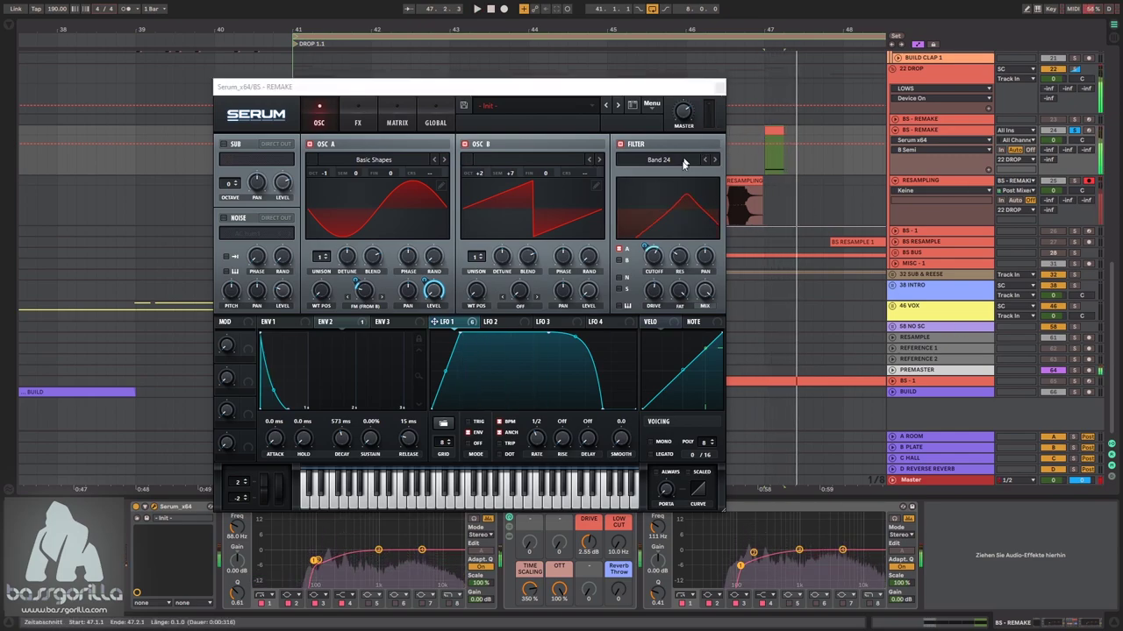
mouse_move(652, 256)
left_mouse_down()
mouse_move(651, 276)
mouse_move(649, 253)
left_mouse_up()
key("space")
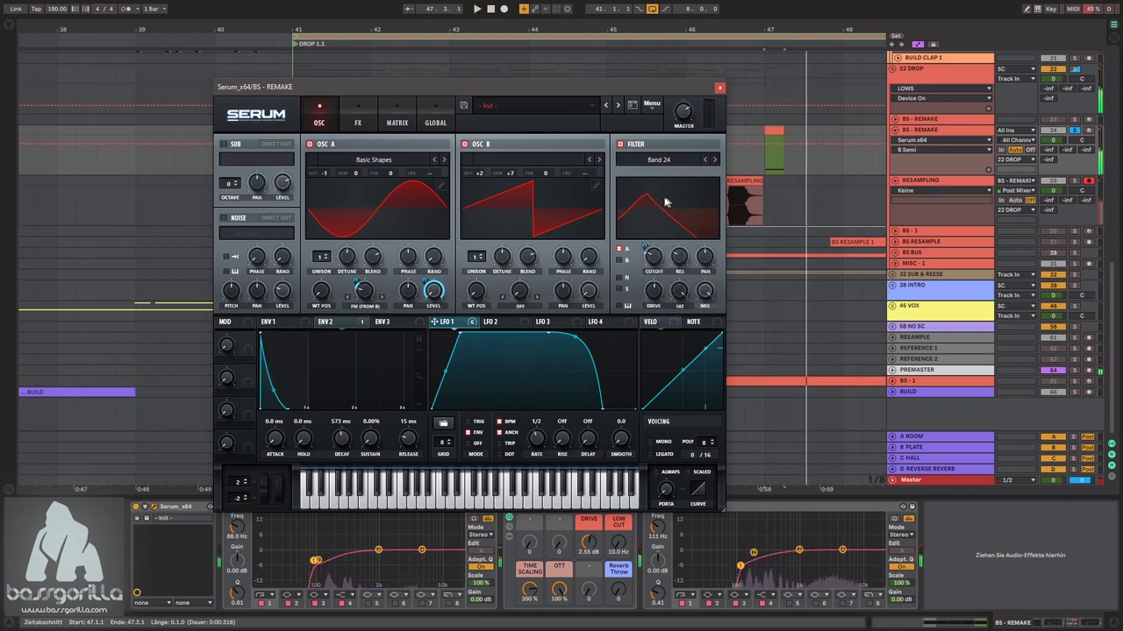
- Change the main filter type to Reverb, remove the LFO 1 modulation from its cutoff, and audition the clip
left_click(647, 163)
mouse_move(642, 212)
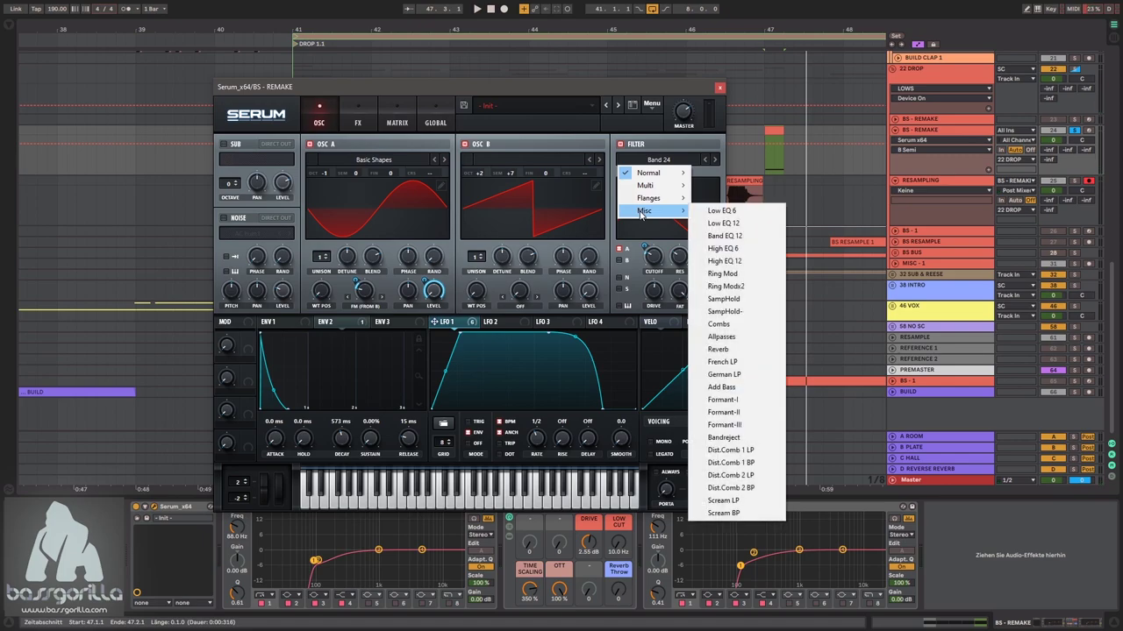
left_click(719, 349)
right_click(656, 257)
left_click(666, 275)
key("space")
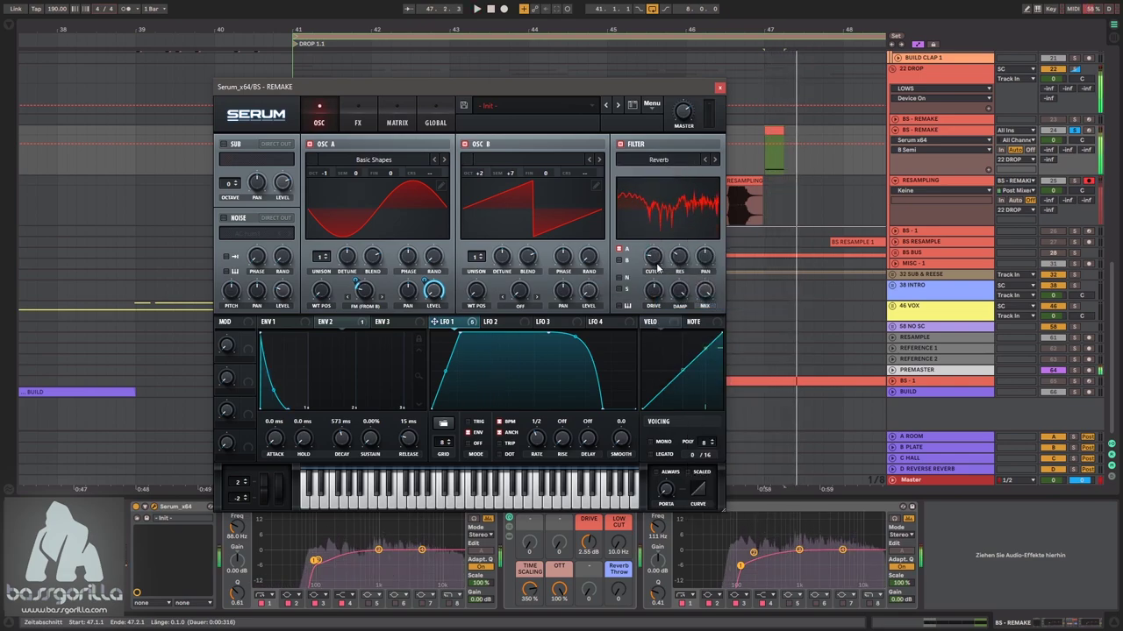
- Set LFO 1's rate to 1/8 and reshape its curve into an earlier, concave decay
left_click_drag(537, 439, 544, 436)
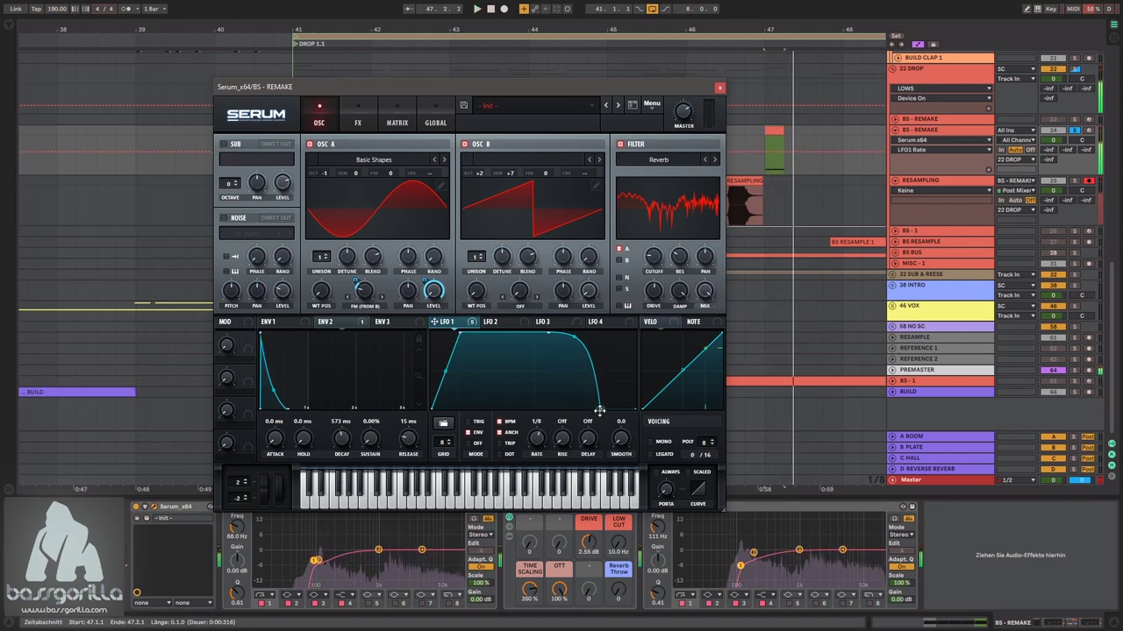
left_click_drag(600, 408, 560, 411)
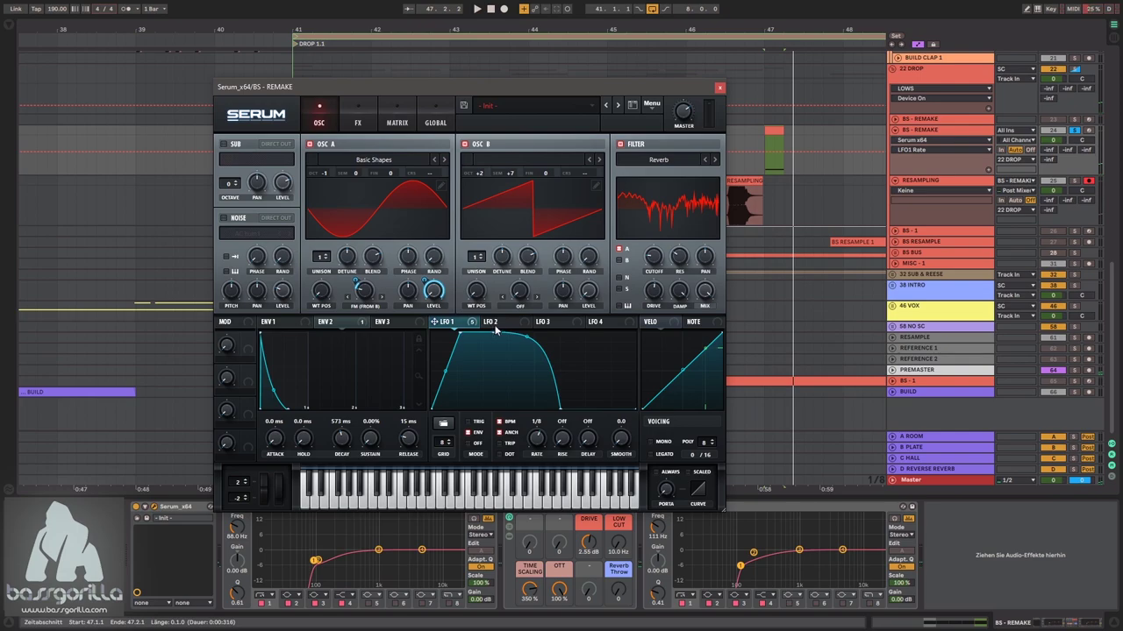
left_click_drag(527, 340, 534, 368)
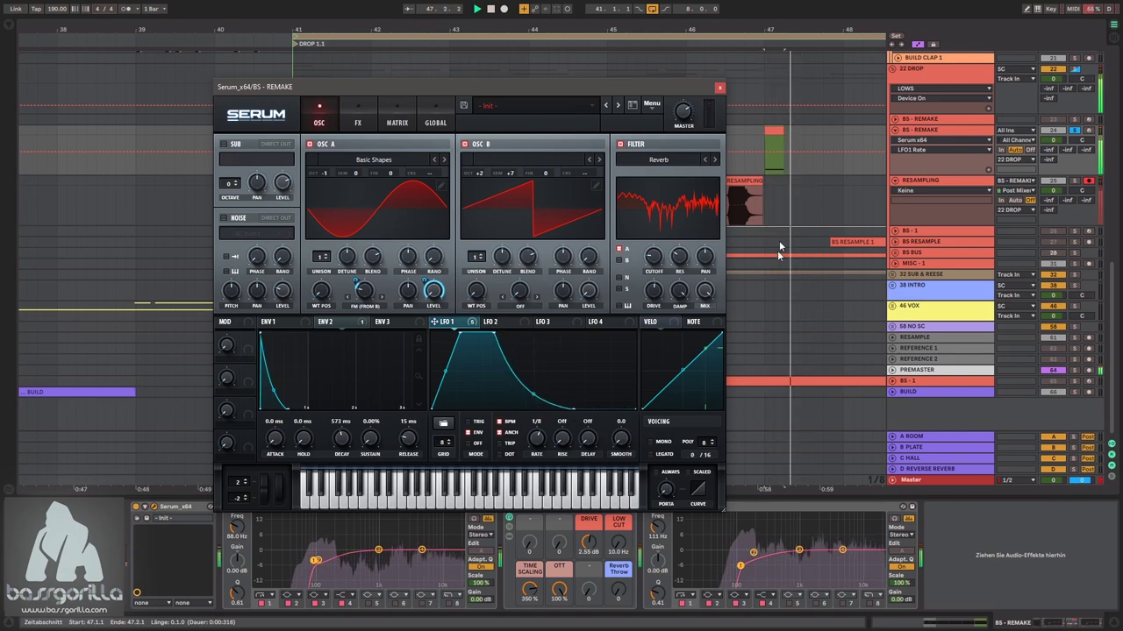
- Record the variation at 47.1 onto the RESAMPLING track and move the MIDI clip to 47.3
key("space")
left_click_drag(765, 133, 815, 133)
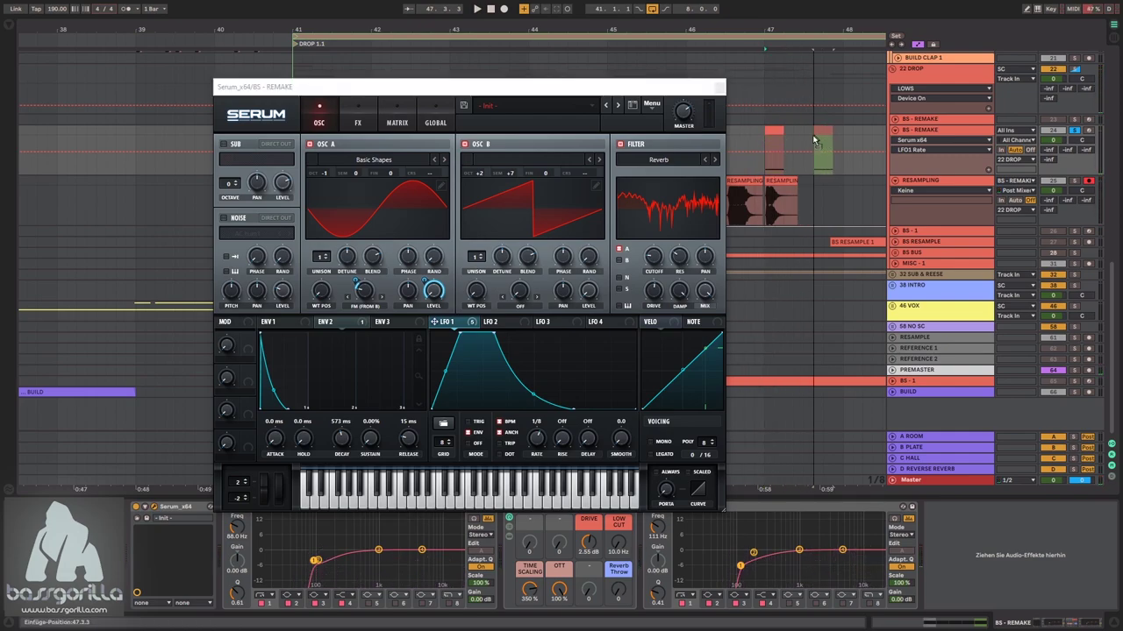
- Audition the clip at 47.3 and assign LFO 1 to the Reverb filter's cutoff with an amount of about 12
key("space")
key("space")
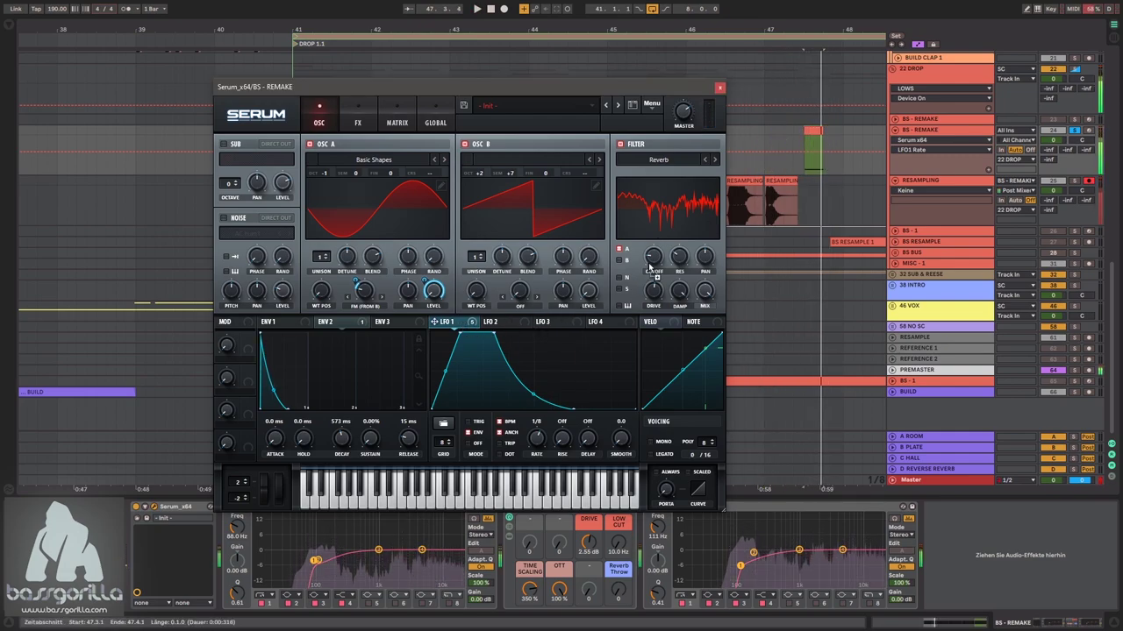
left_click_drag(434, 322, 649, 257)
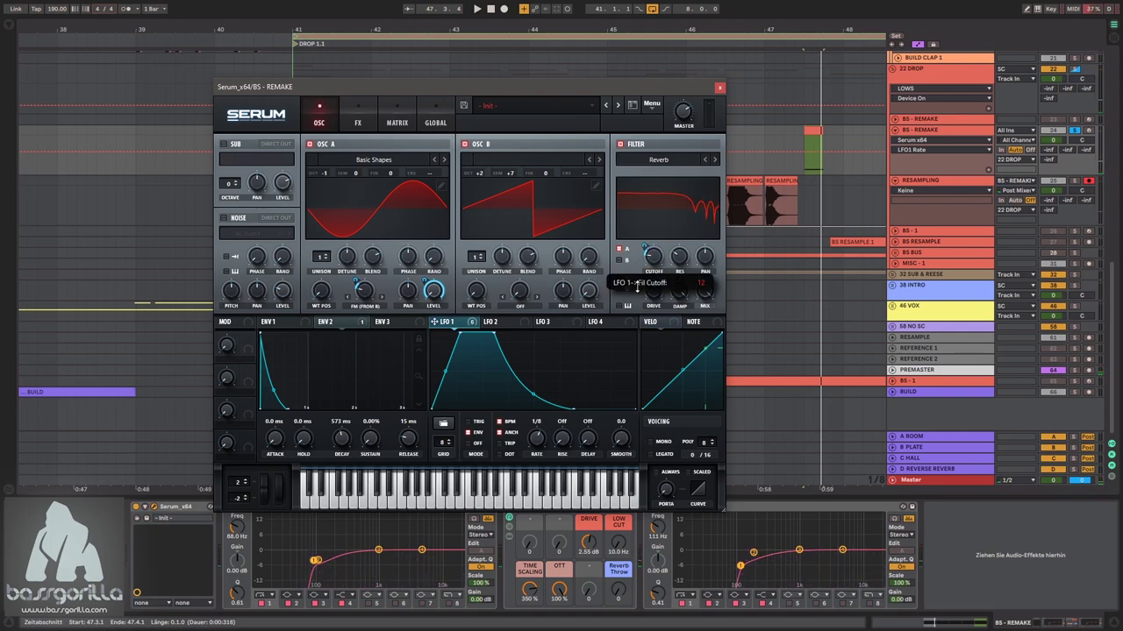
- Record the variation at 47.3 onto the RESAMPLING track, move the MIDI clip to 48.1 and audition it
key("F9")
key("space")
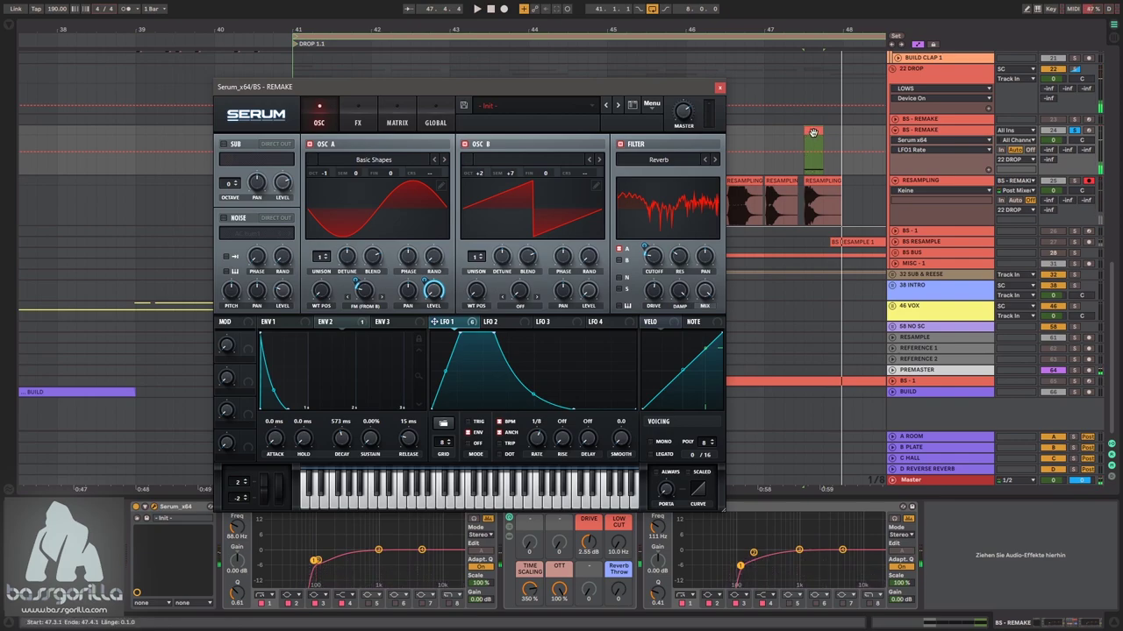
left_click_drag(814, 131, 852, 135)
key("space")
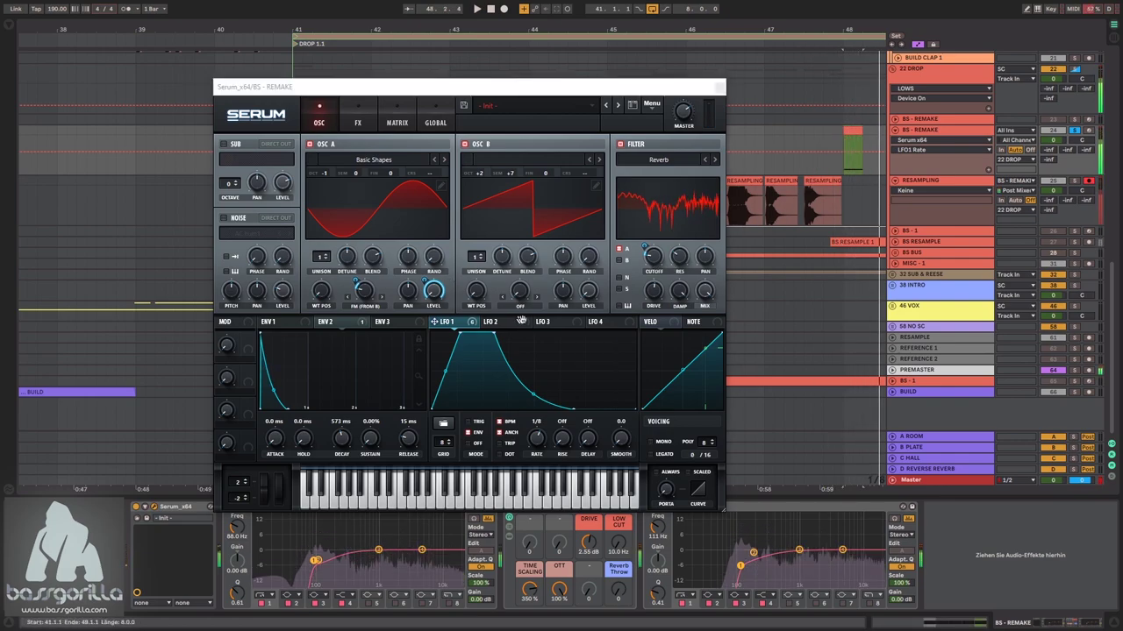
- Set the Reverb filter's cutoff to about 42 Hz and oscillator B's octave to -4, auditioning repeatedly
left_click(652, 256)
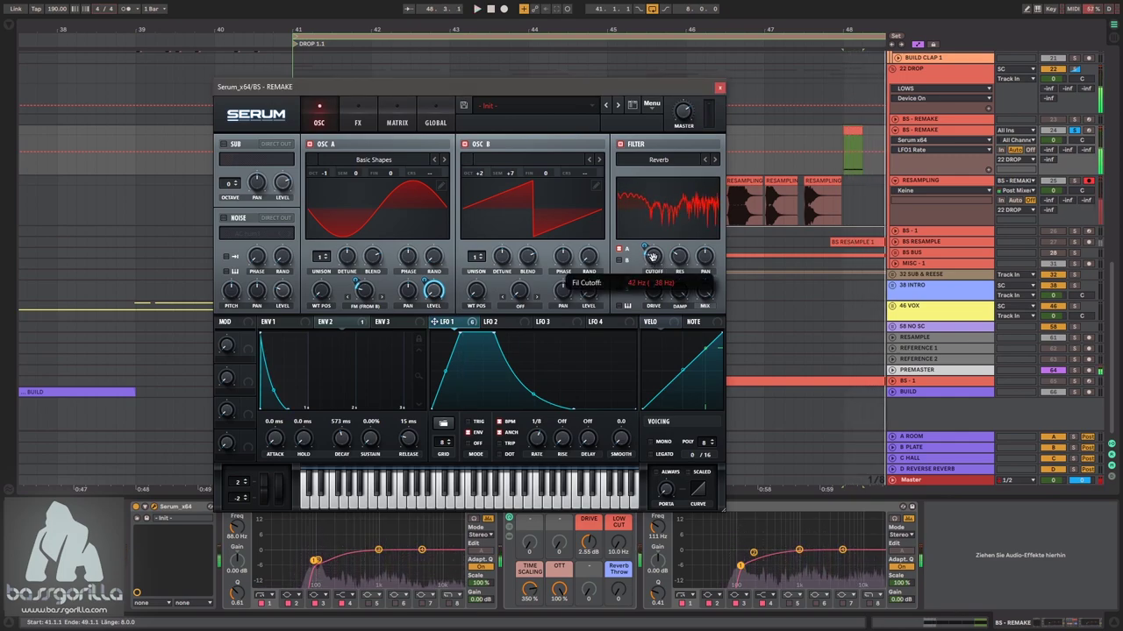
key("space")
key("space")
left_click_drag(478, 174, 464, 344)
key("space")
key("space")
key("space")
key("space")
key("space")
key("space")
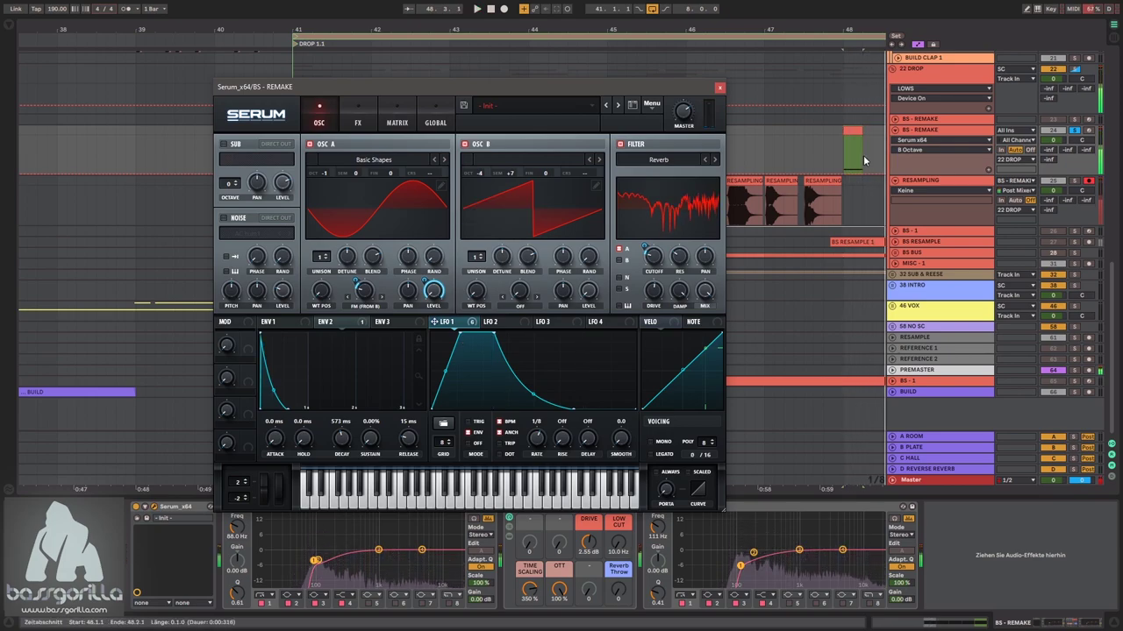
- Record the variation at 48.1 onto the RESAMPLING track and move the MIDI clip to 48.3
key("space")
key("space")
left_click_drag(848, 28, 785, 28)
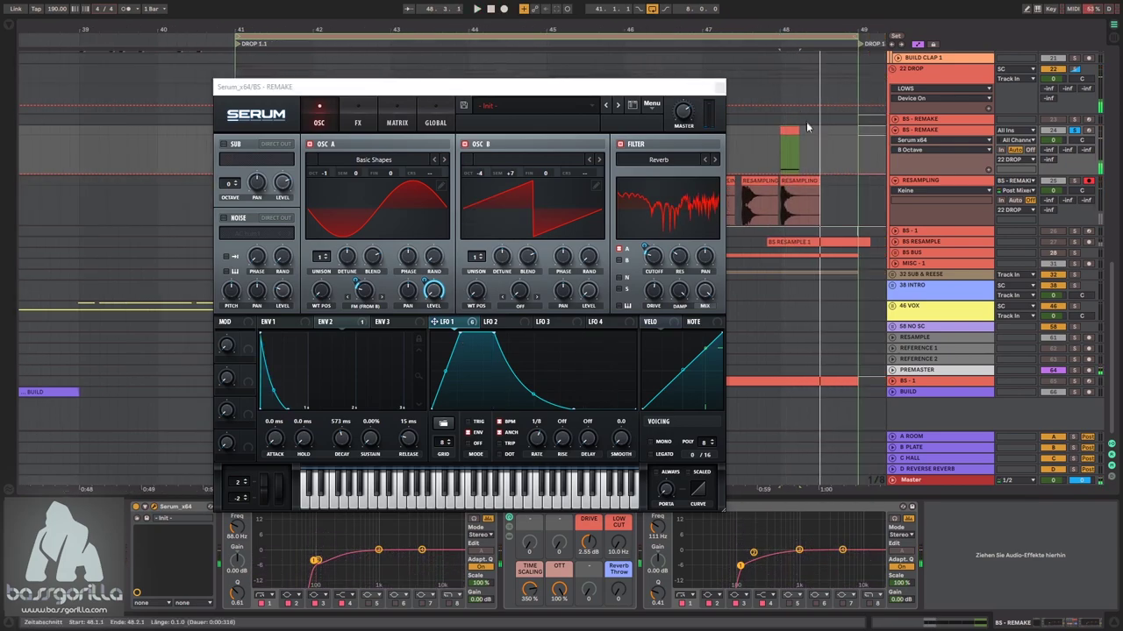
left_click_drag(787, 130, 826, 130)
- Extend the arrangement loop's length to 9.3.2 and select the MIDI clip at 48.3
left_click_drag(854, 36, 980, 35)
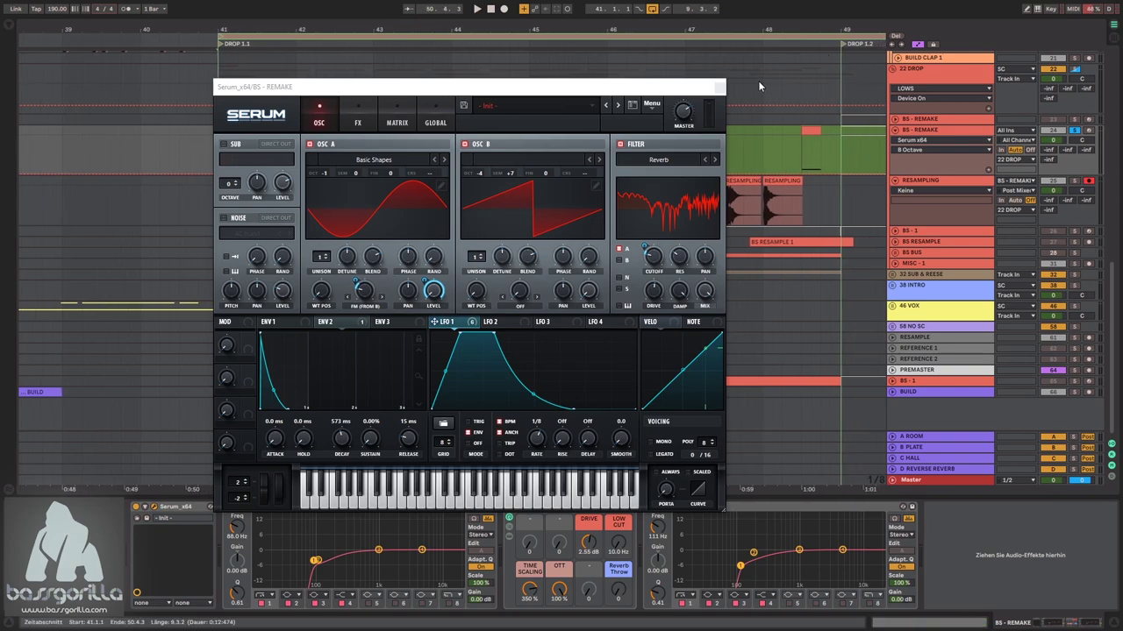
left_click(804, 130)
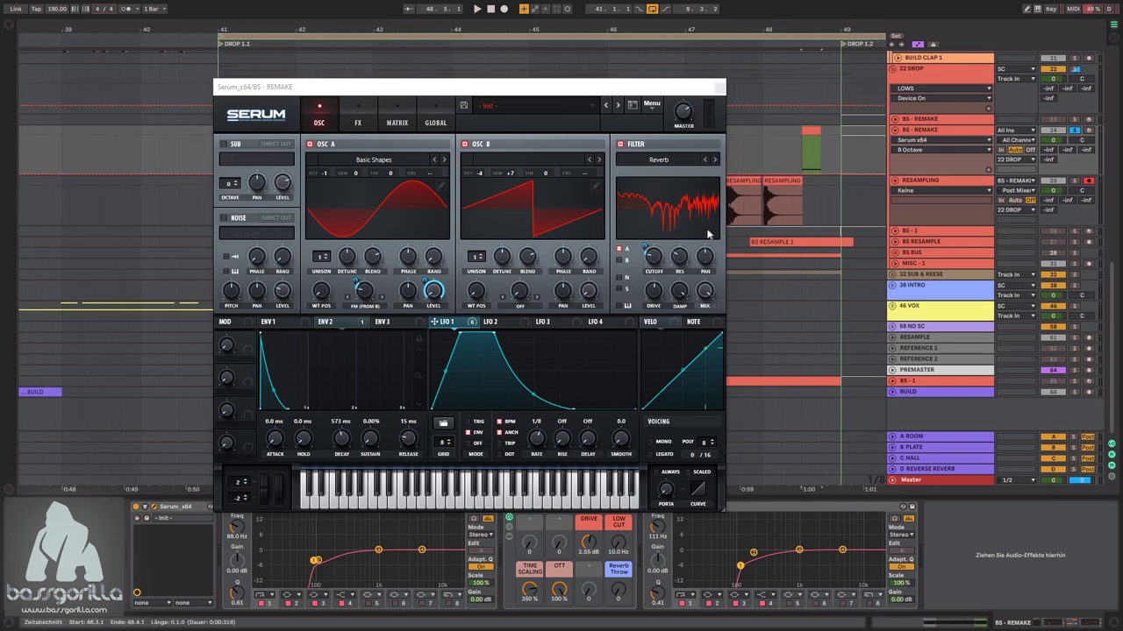
- Raise the Reverb filter's resonance to 88% and LFO 1's modulation of its cutoff to 51 while auditioning
left_click(681, 256)
key("space")
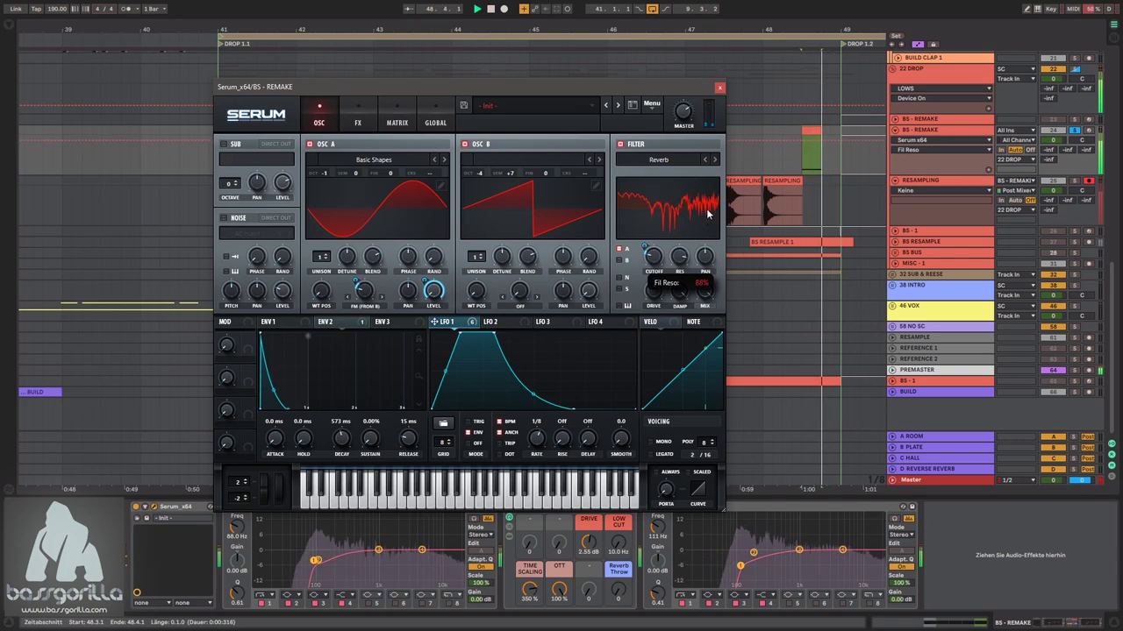
left_click_drag(645, 248, 658, 237)
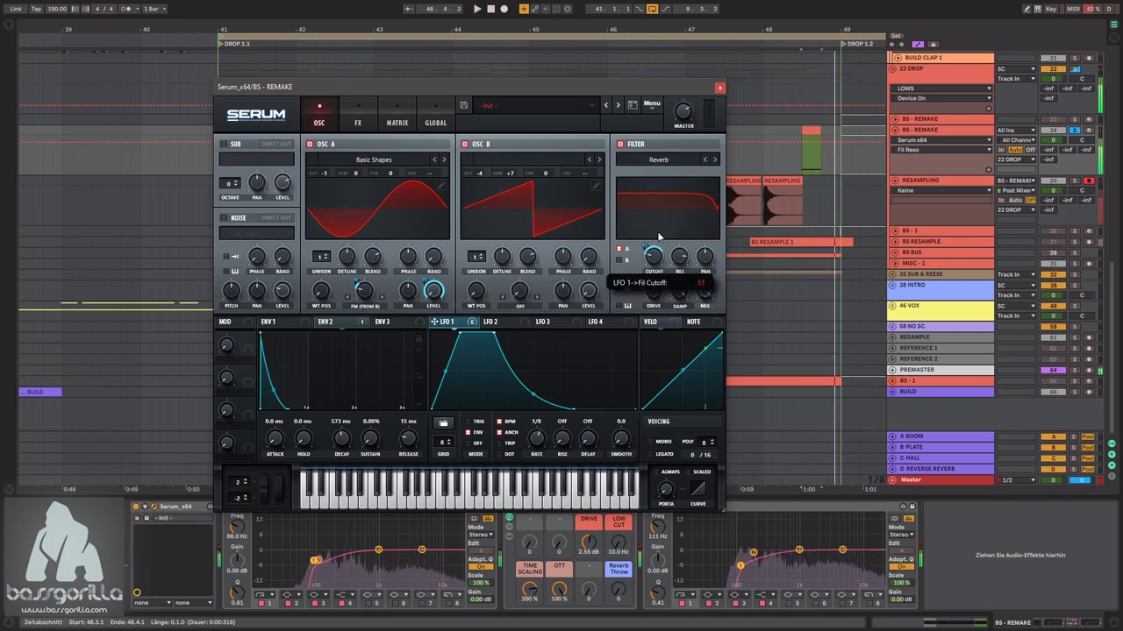
- Set Env 2's decay to 170 ms, the filter cutoff to about 23 Hz, and oscillator B to octave +2 with 0 semitones
mouse_move(342, 440)
left_mouse_down()
mouse_move(356, 421)
mouse_move(345, 454)
left_mouse_up()
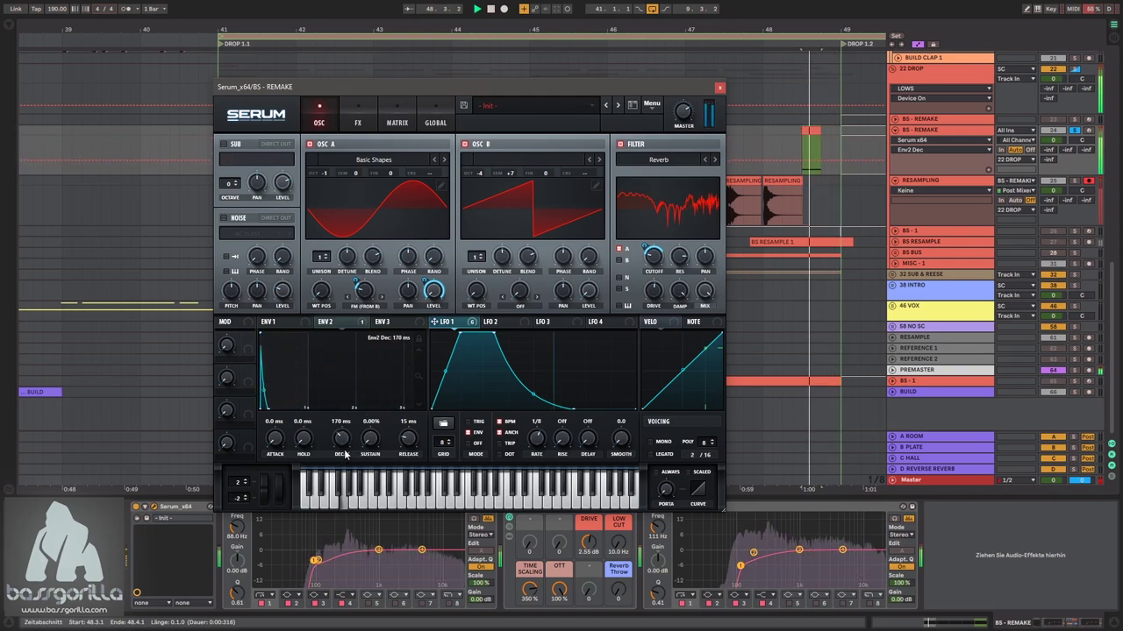
left_click_drag(645, 249, 646, 283)
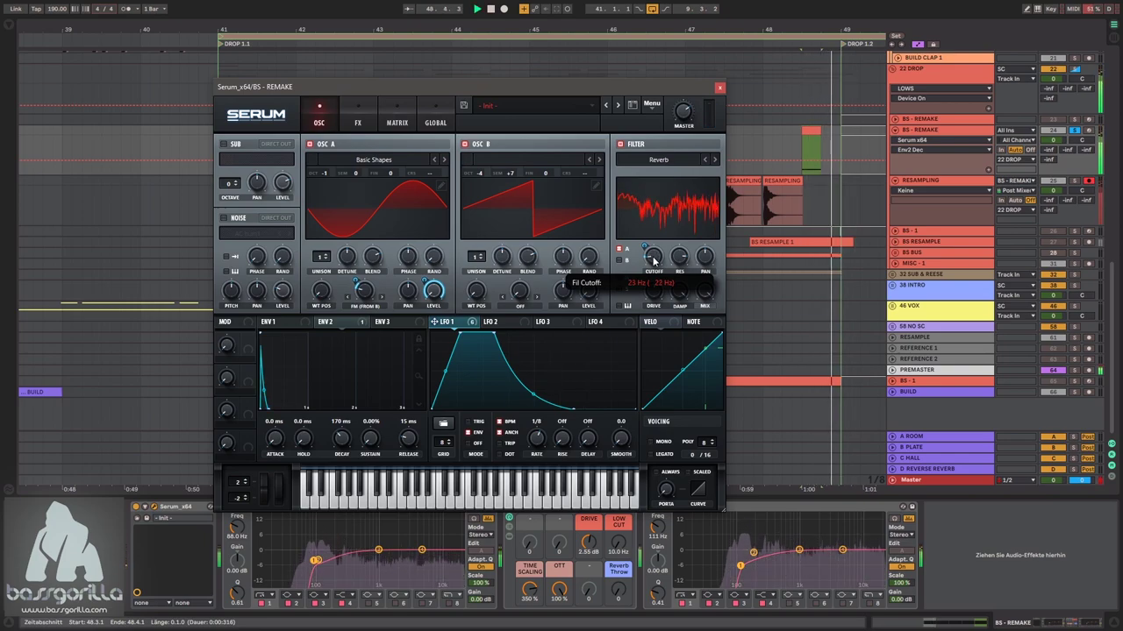
left_click_drag(479, 172, 509, 89)
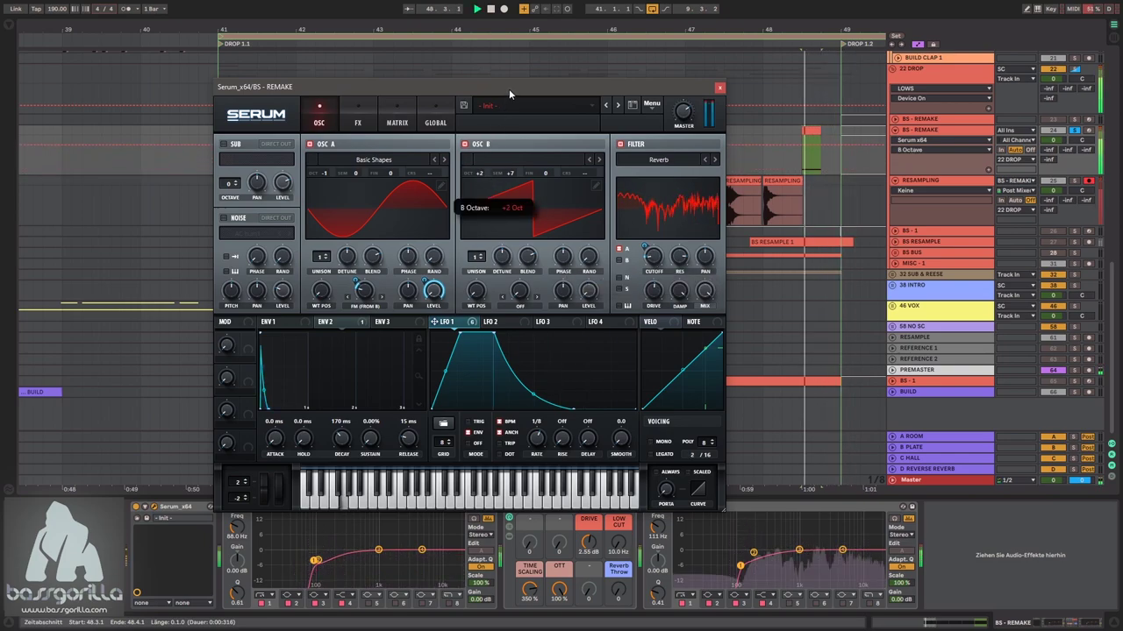
left_click_drag(511, 175, 512, 217)
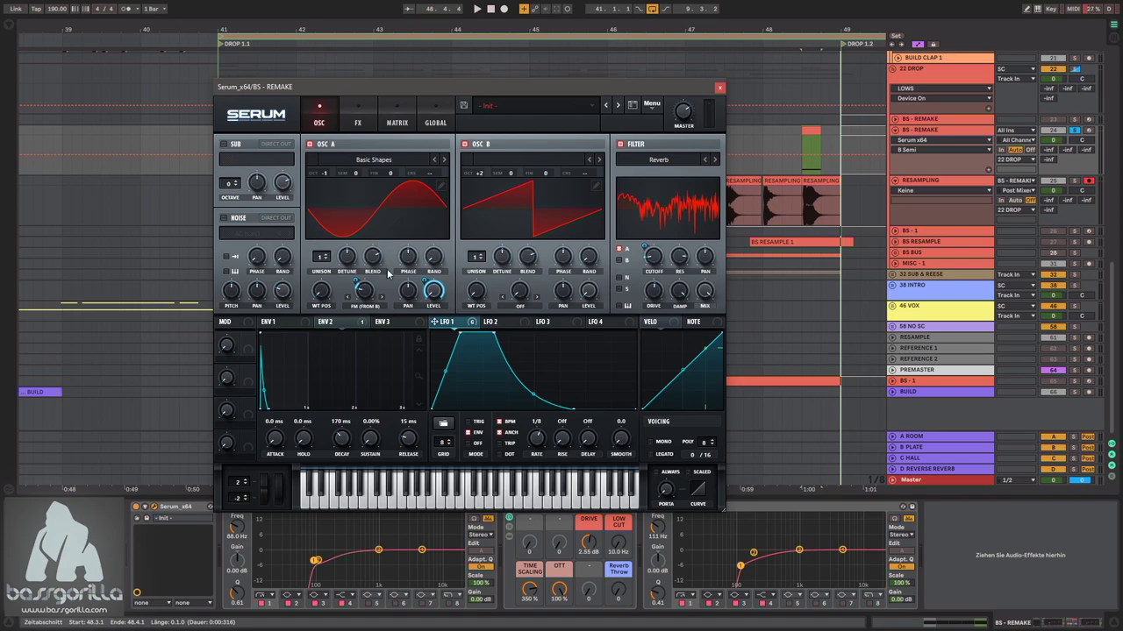
- Record a variation at 49.1 with adjusted modulation of oscillator A's FM amount, and move the MIDI clip to 49.3
left_click_drag(823, 28, 773, 45)
left_click_drag(772, 133, 809, 133)
key("space")
left_click_drag(356, 283, 357, 269)
left_click_drag(800, 130, 837, 131)
- Lengthen LFO 1's plateau, adjust the filter cutoff and set Env 2's decay to 123 ms for the variation at 49.3
left_click_drag(574, 409, 590, 333)
key("space")
left_click_drag(653, 257, 663, 228)
left_click_drag(342, 438, 353, 463)
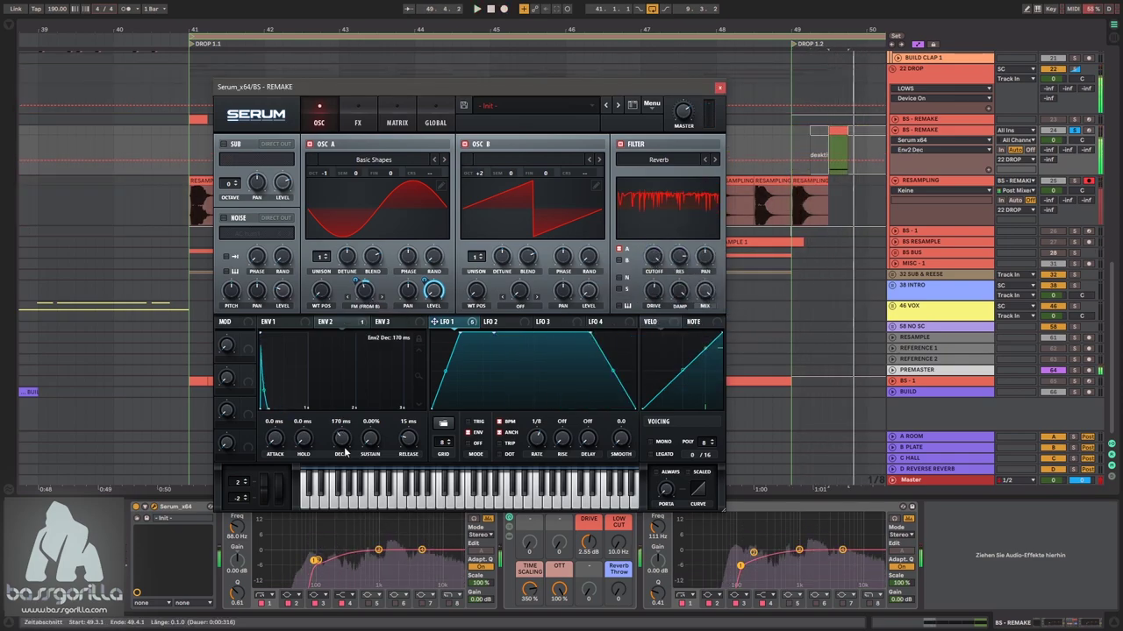
key("space")
- Record variations at 50.1 with LFO 1's rate at 1/16 and at 50.2.3 with its BPM sync off
left_click_drag(536, 440, 539, 436)
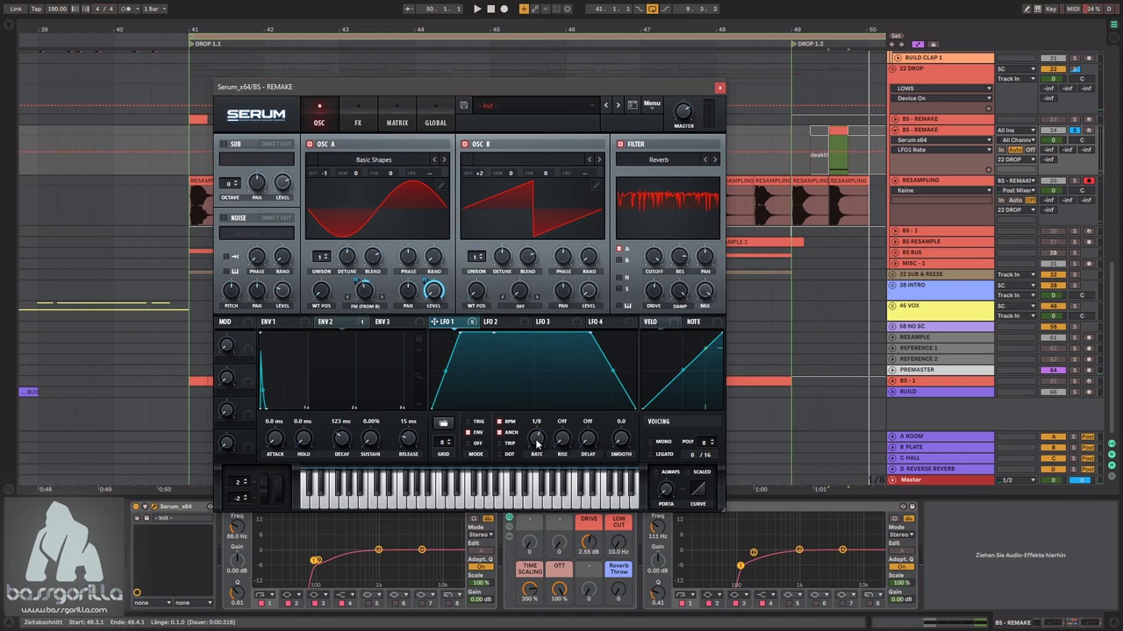
key("space")
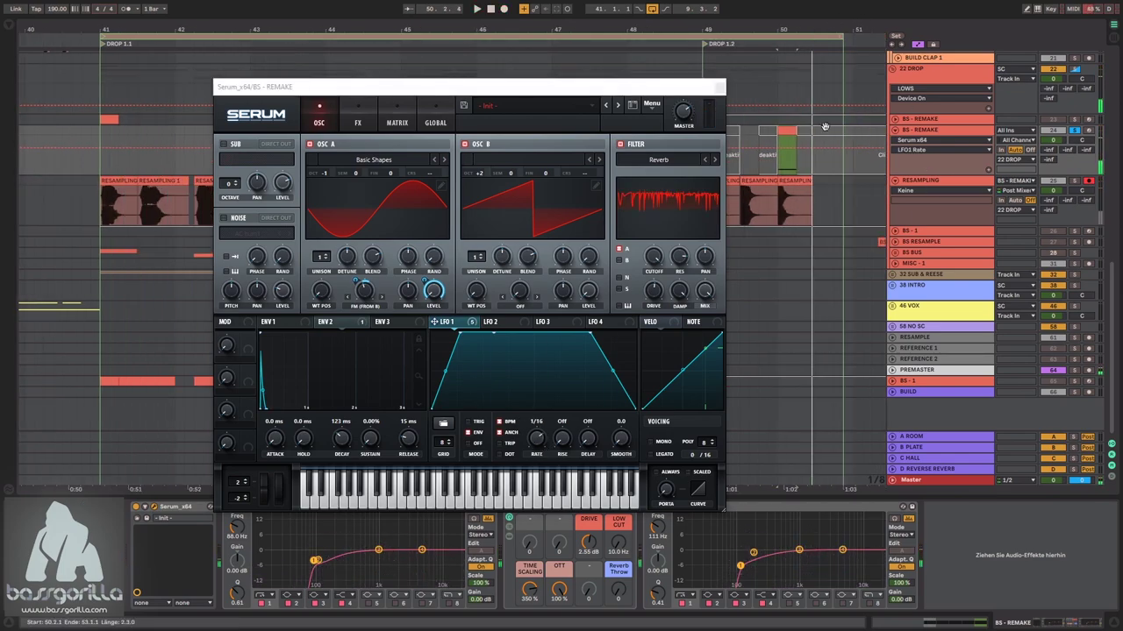
left_click(499, 424)
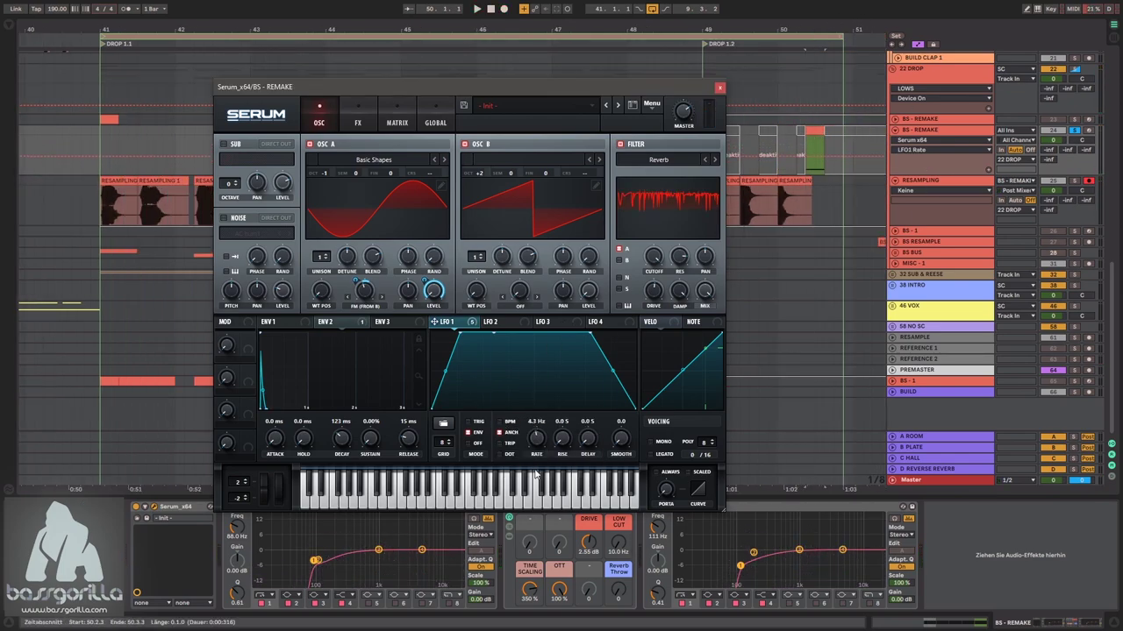
left_click_drag(537, 469, 537, 458)
key("space")
key("space")
- Close the Serum window and insert a new audio track below RESAMPLING
left_click(720, 88)
key("minus")
key("minus")
key("minus")
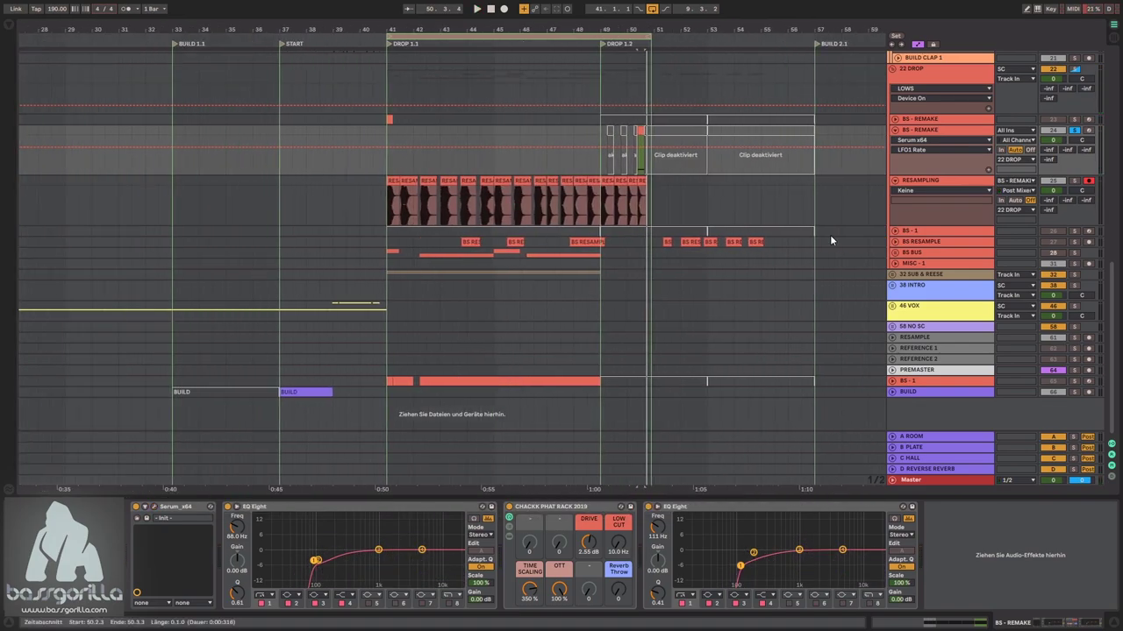
key("plus")
key("plus")
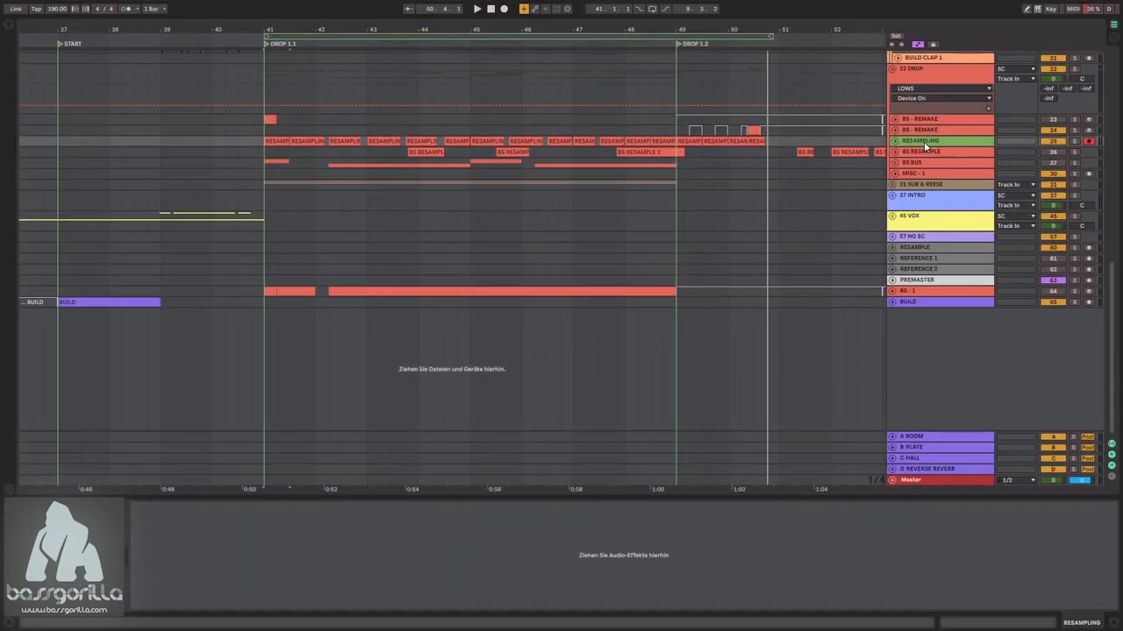
key("ctrl+t")
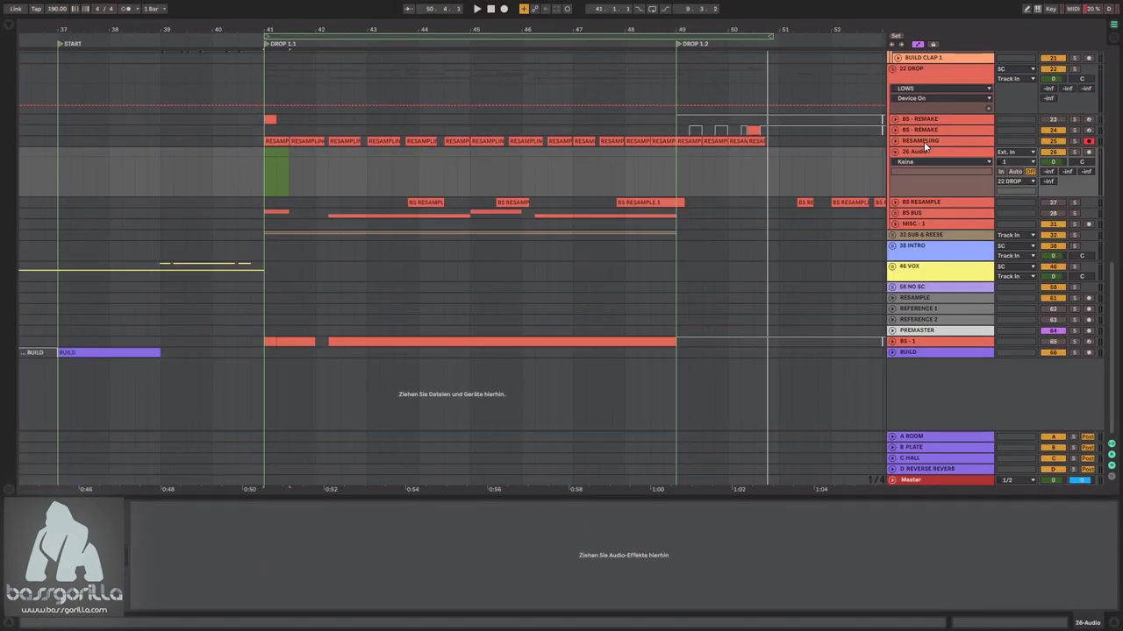
- Select the first RESAMPLING clip, unfold its track and deactivate the track
left_click_drag(272, 25, 321, 149)
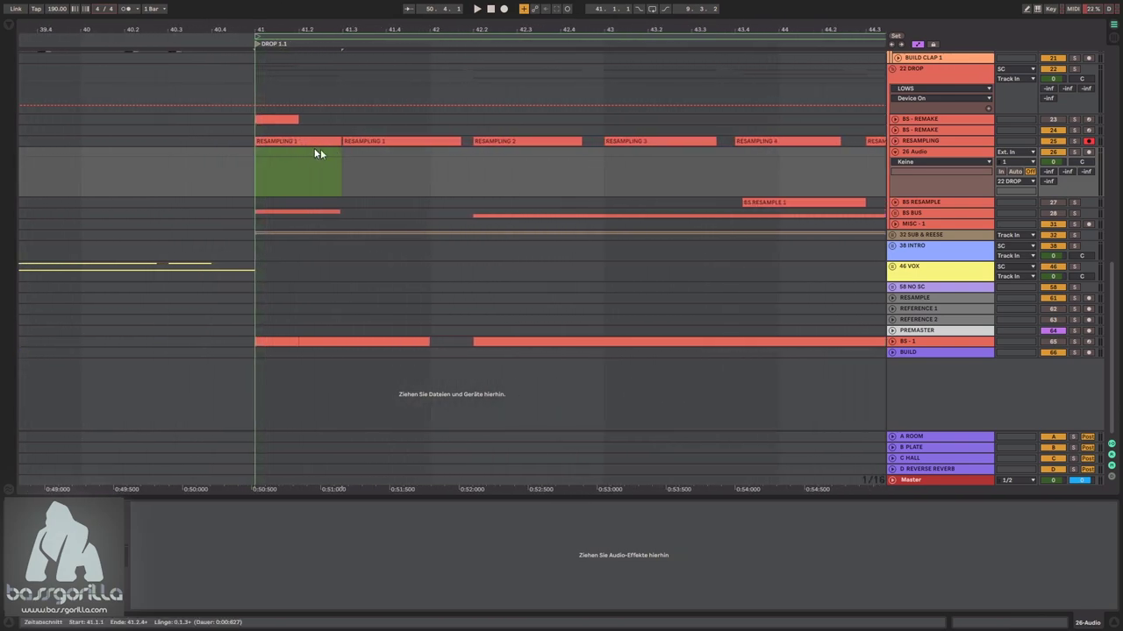
left_click_drag(580, 29, 534, 29)
left_click(268, 142)
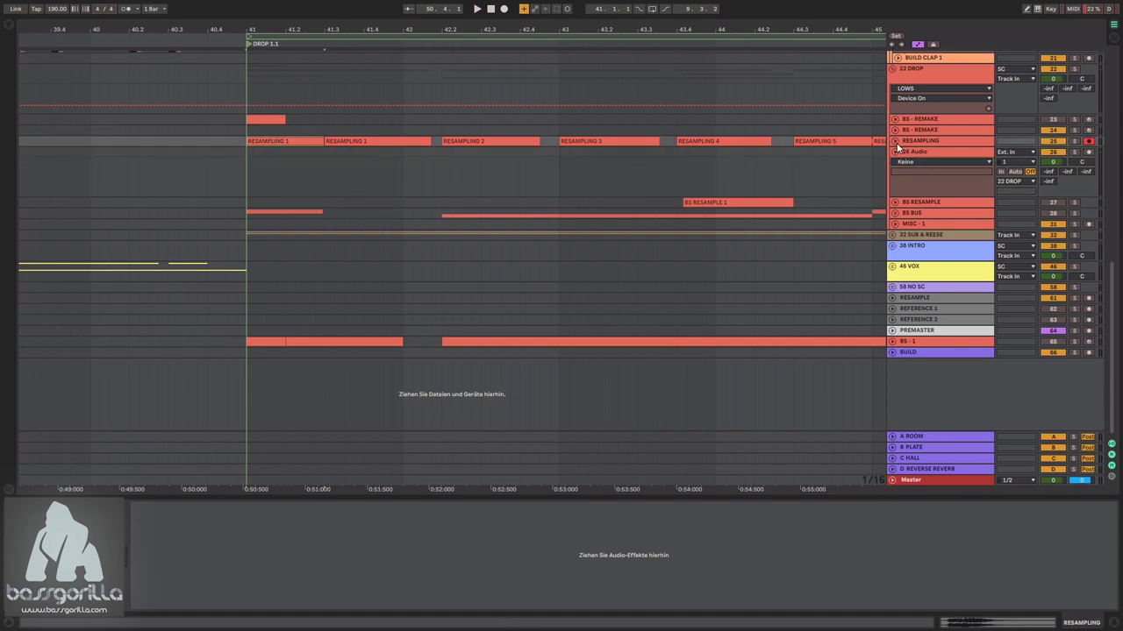
left_click(896, 146)
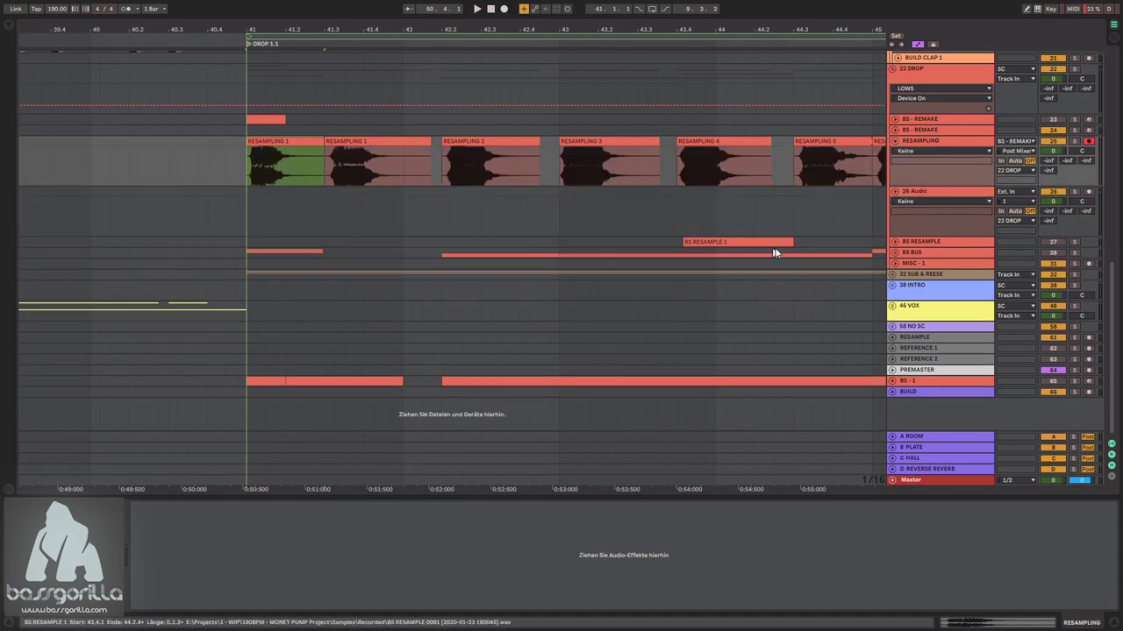
left_click(1055, 145)
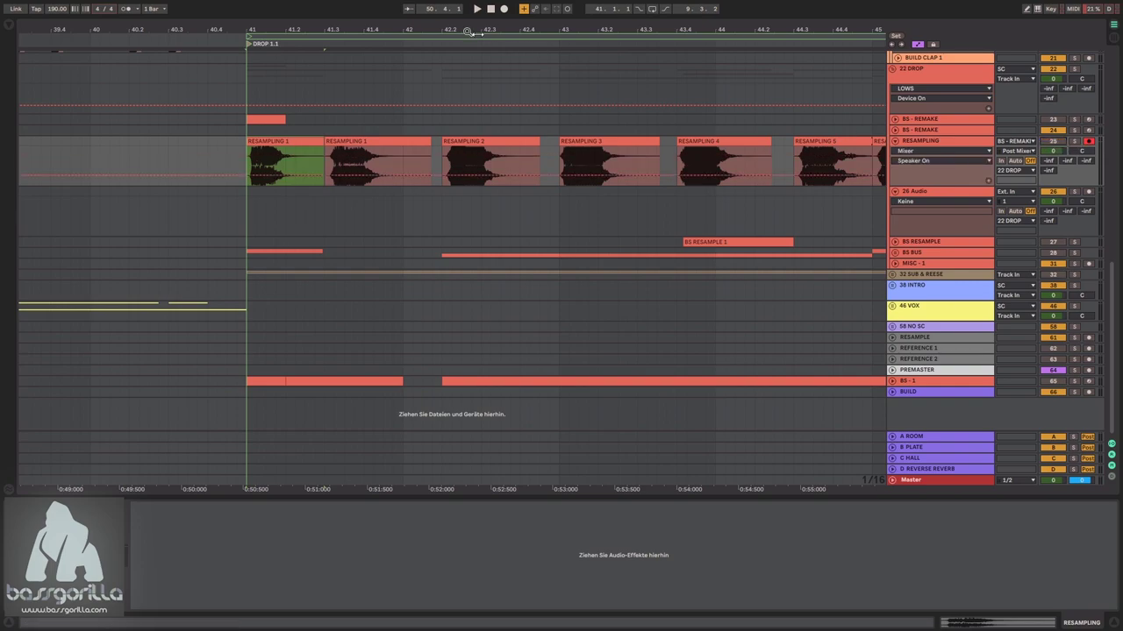
- Play the arrangement from bar 40 into the drop to hear it without the resampled clips
left_click_drag(322, 30, 378, 7)
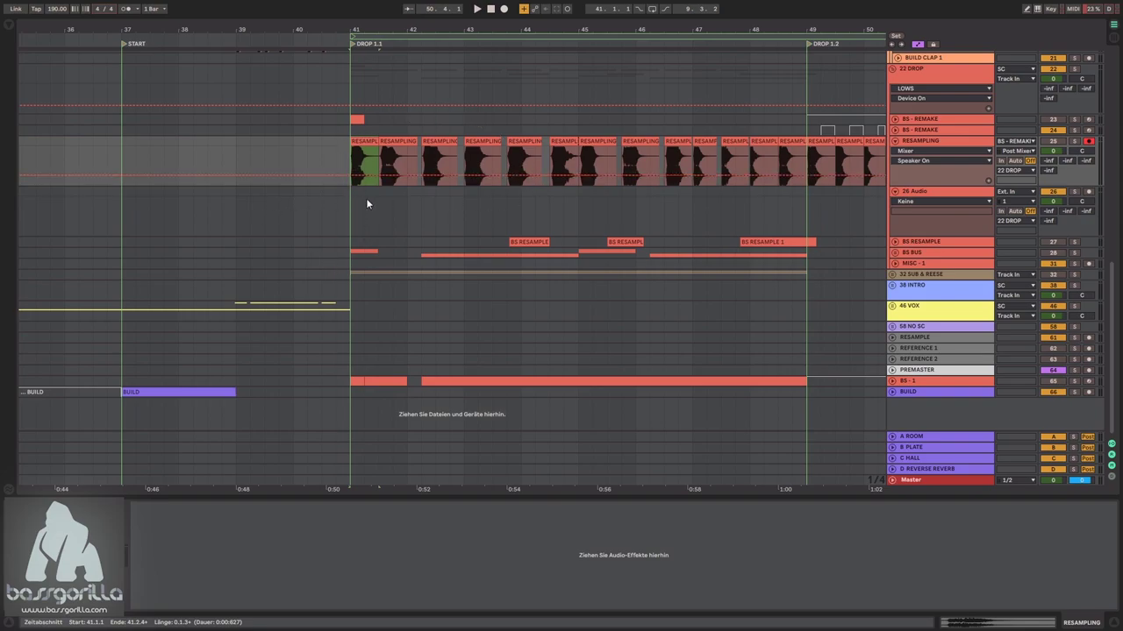
scroll(386, 228, "up", 6)
scroll(416, 161, "down", 5)
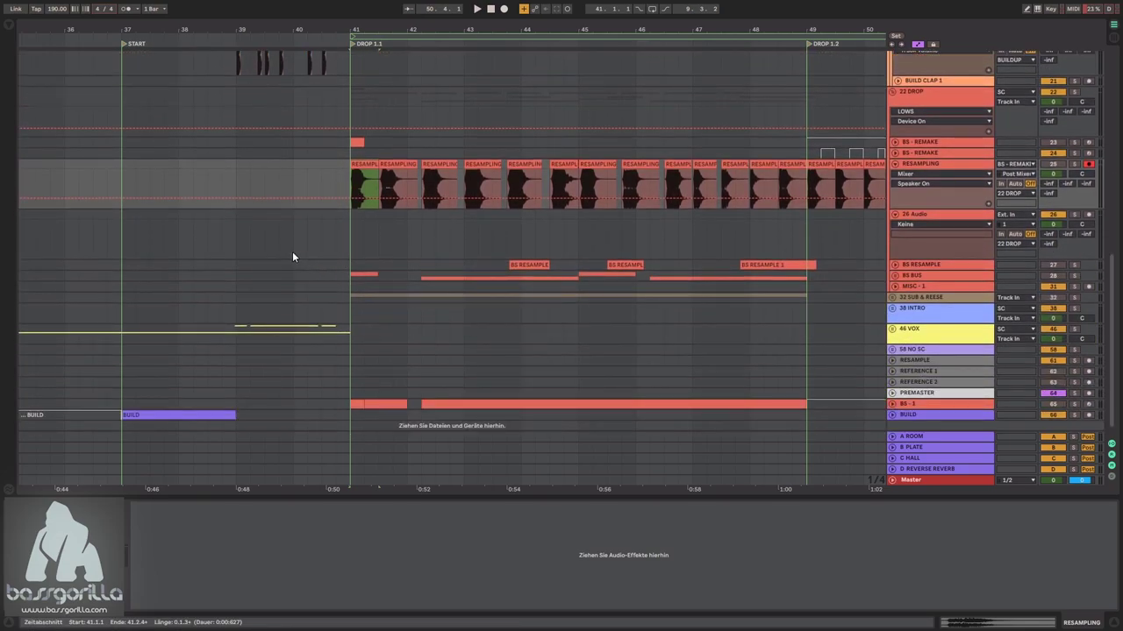
left_click(294, 256)
key("space")
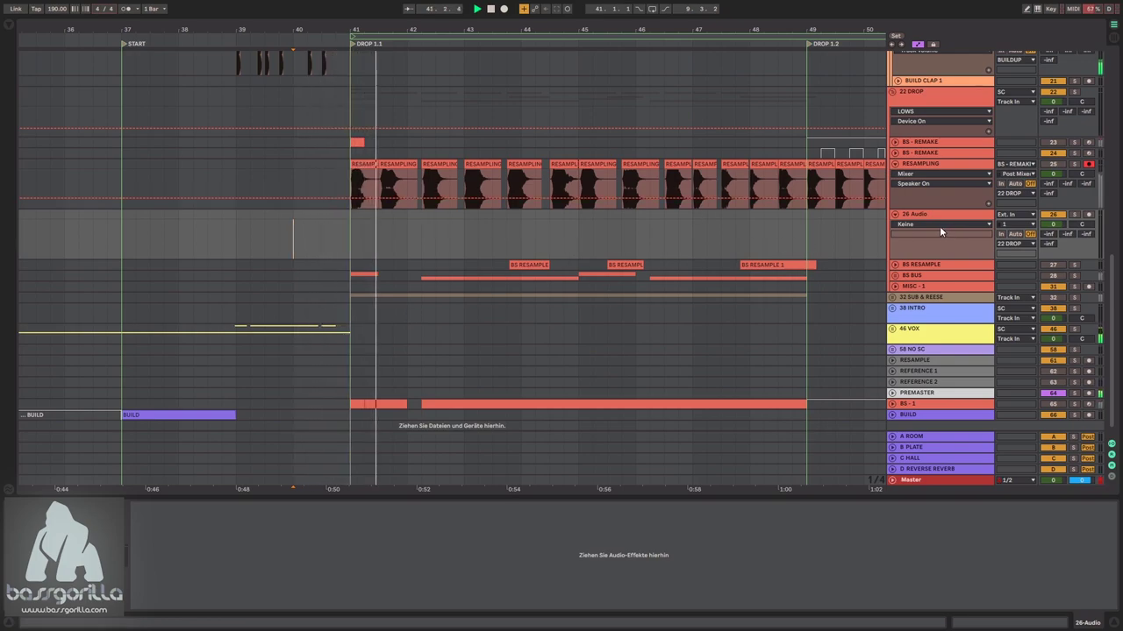
left_click_drag(401, 31, 399, 68)
left_click_drag(523, 36, 479, 32)
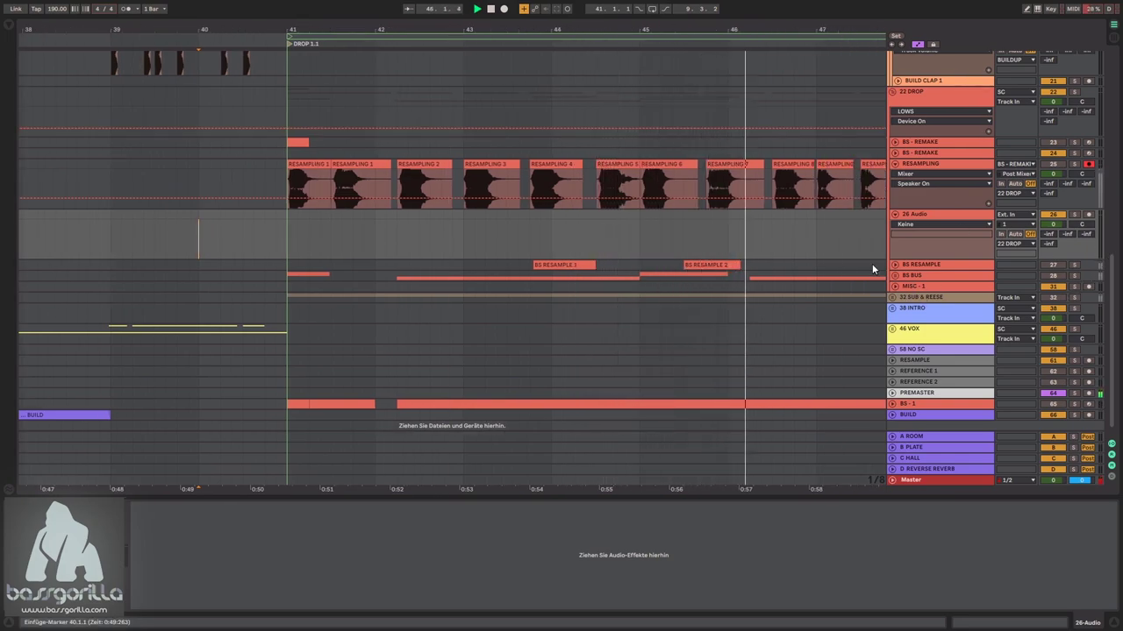
left_click_drag(566, 30, 554, 10)
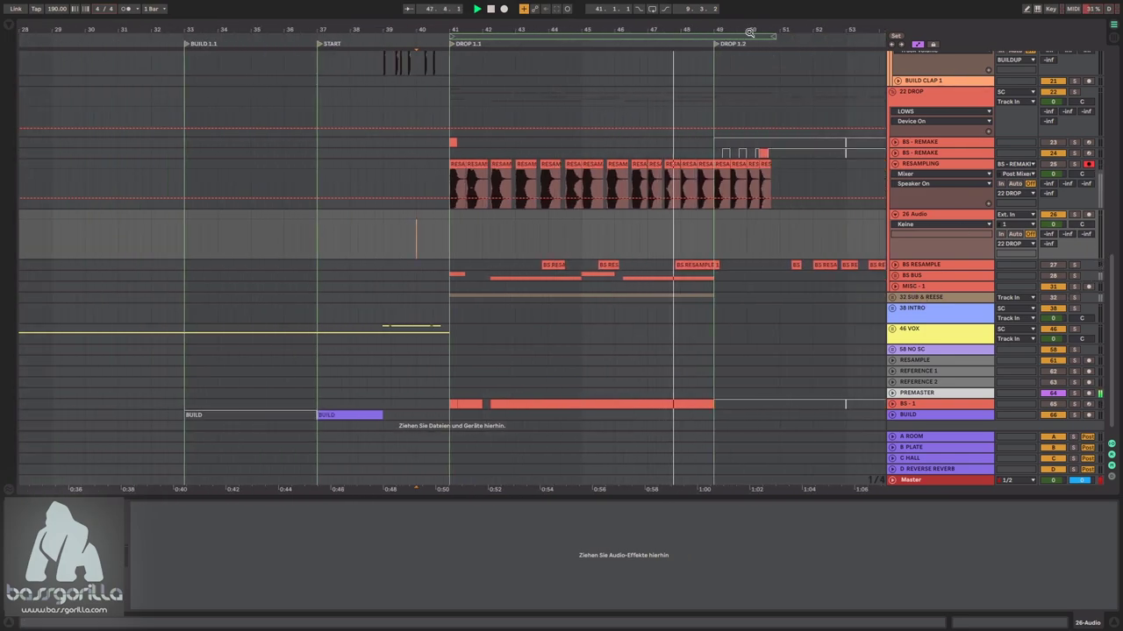
- Shorten the arrangement loop to 8.0.0, solo the RESAMPLING track and play its first clip
left_click_drag(775, 37, 713, 47)
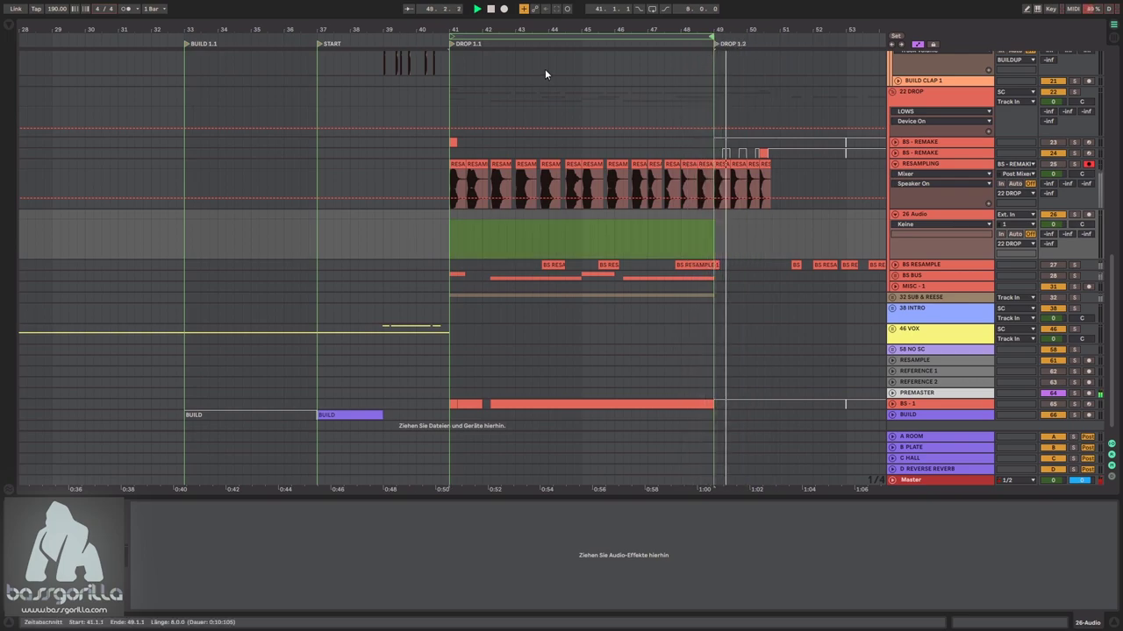
left_click_drag(420, 27, 468, 113)
left_click(468, 184)
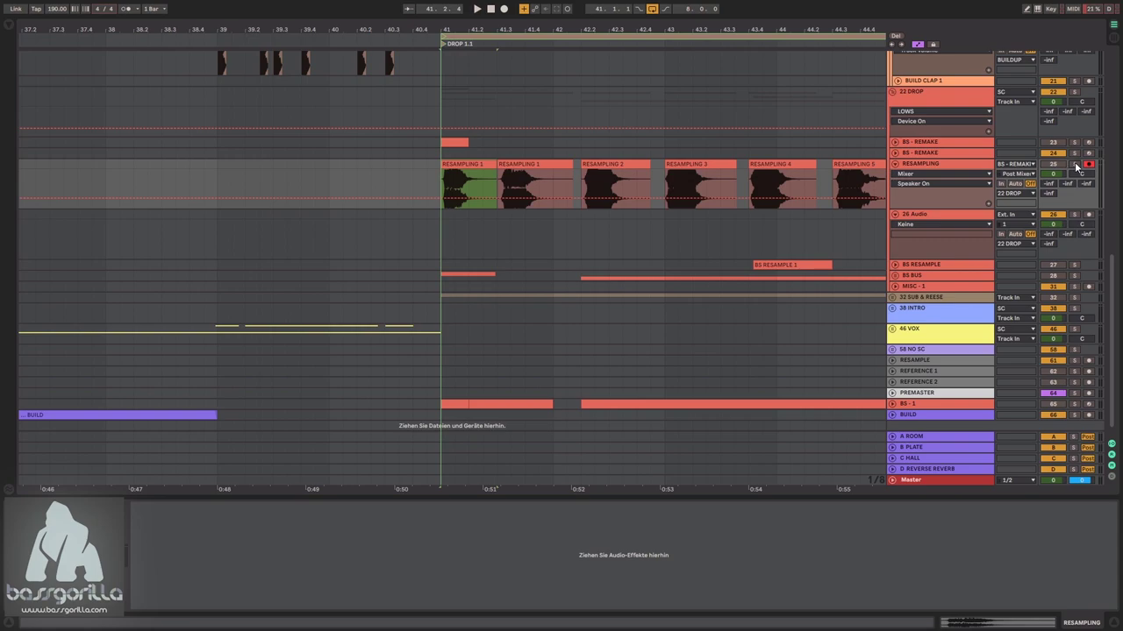
key("space")
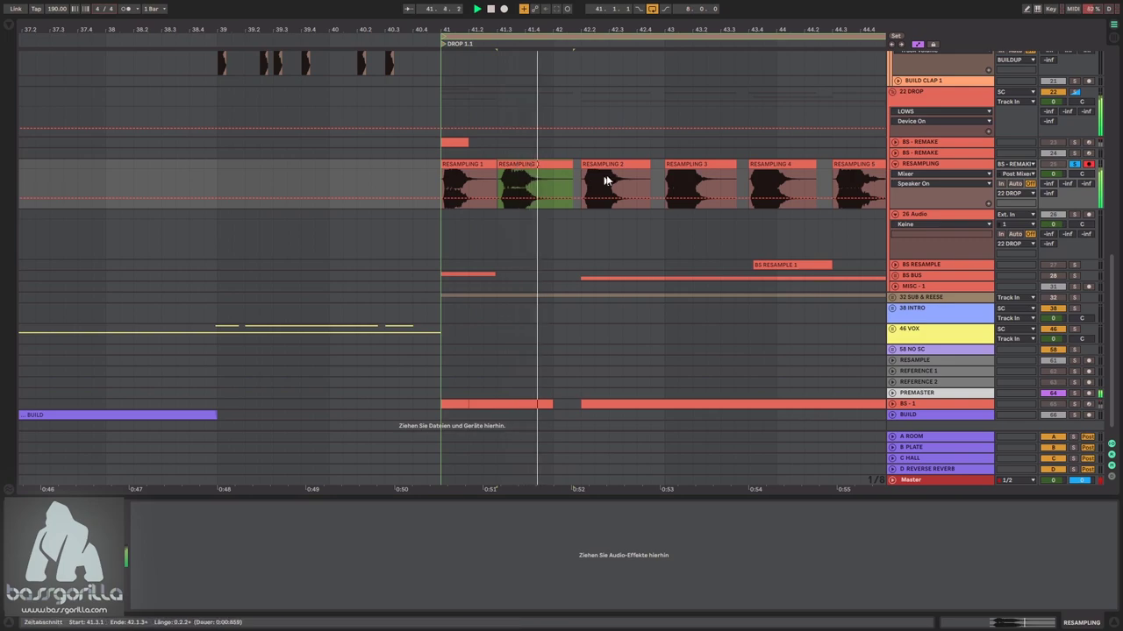
- Audition the successive clips on the RESAMPLING track, starting with RESAMPLING 2 at 42.2
left_click(620, 184)
key("Right")
key("Right")
key("Right")
key("Right")
key("Right")
key("Right")
key("space")
- Copy the first RESAMPLING 1 clip to 41.1.1 on the new audio track and solo that track
left_click(453, 165)
left_click(975, 167)
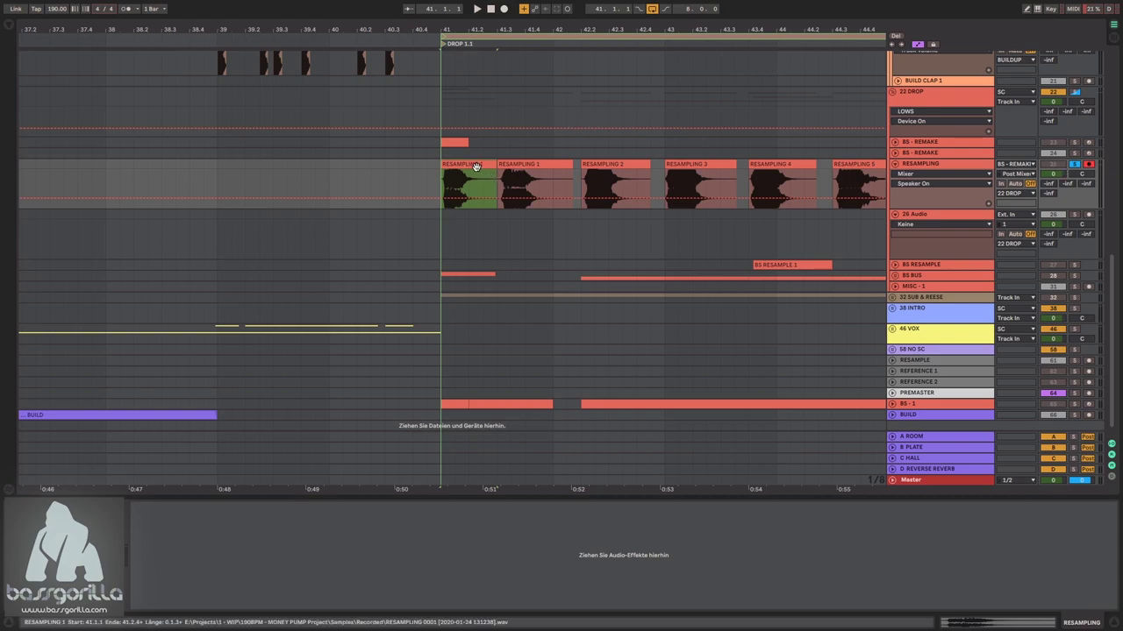
left_click_drag(481, 167, 467, 221)
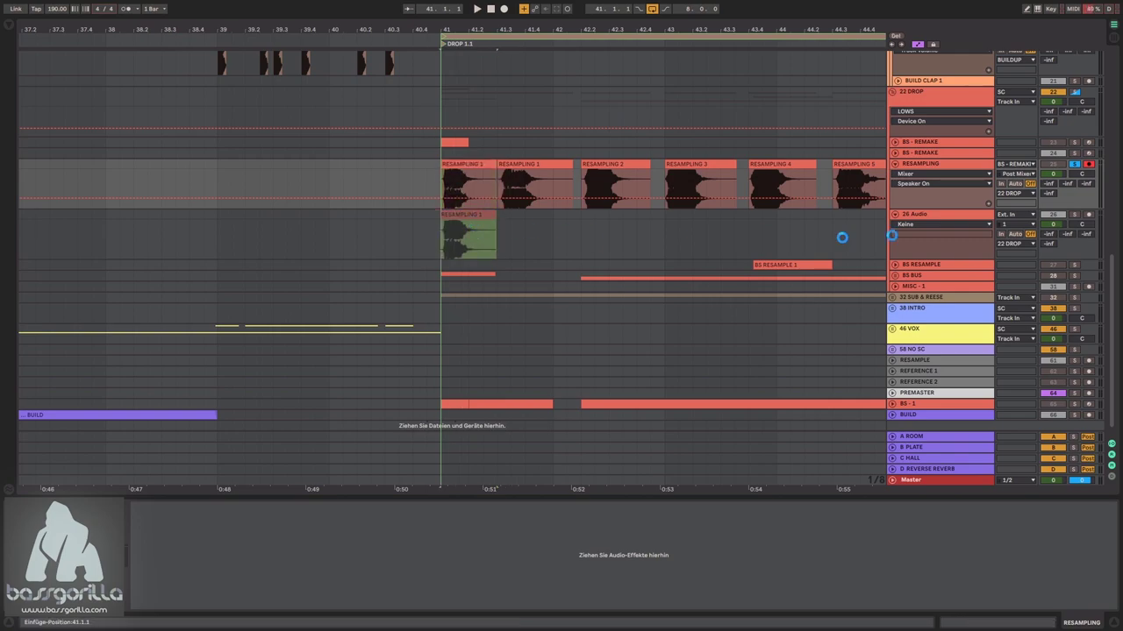
left_click(1073, 216)
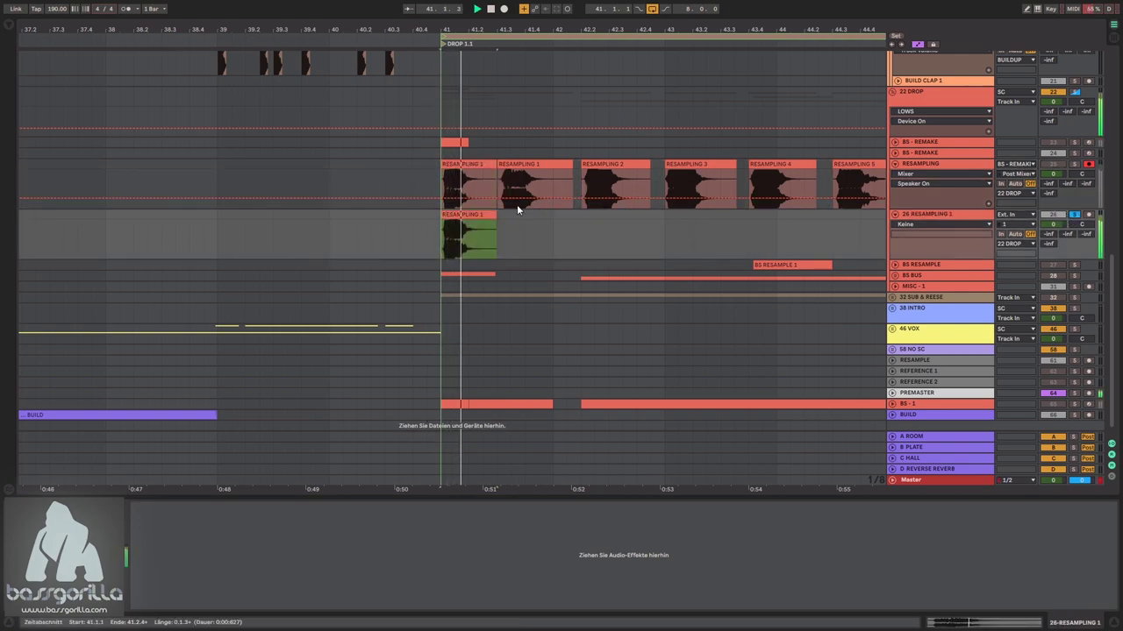
- Audition the RESAMPLING 2 clip and copy it onto the new audio track at 41.3.1
left_click(624, 168)
key("space")
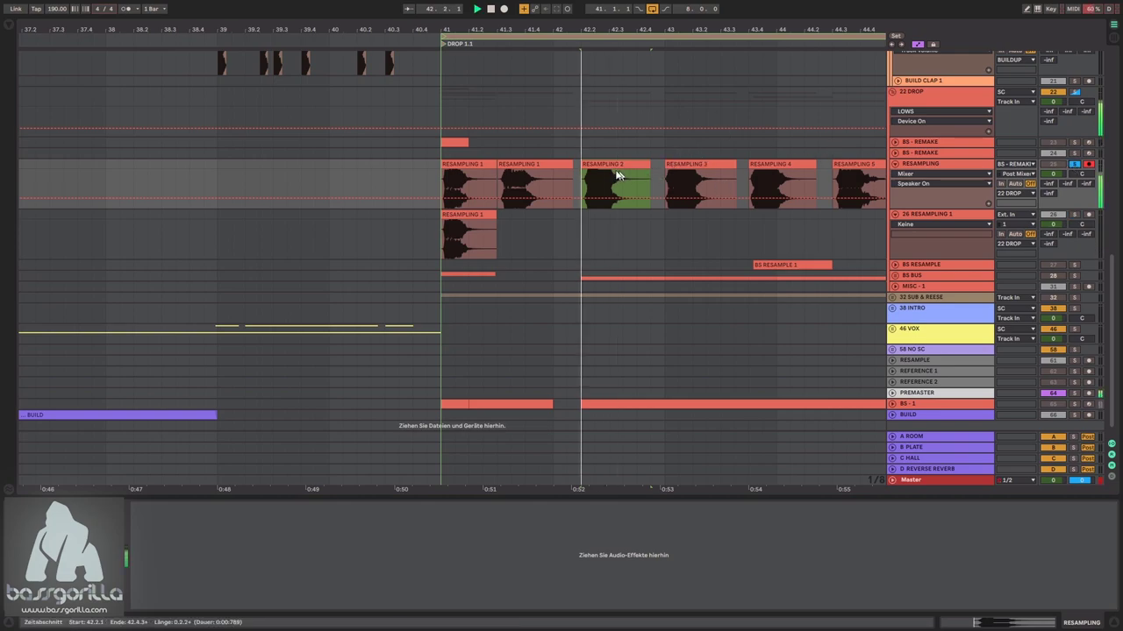
left_click_drag(616, 169, 531, 242)
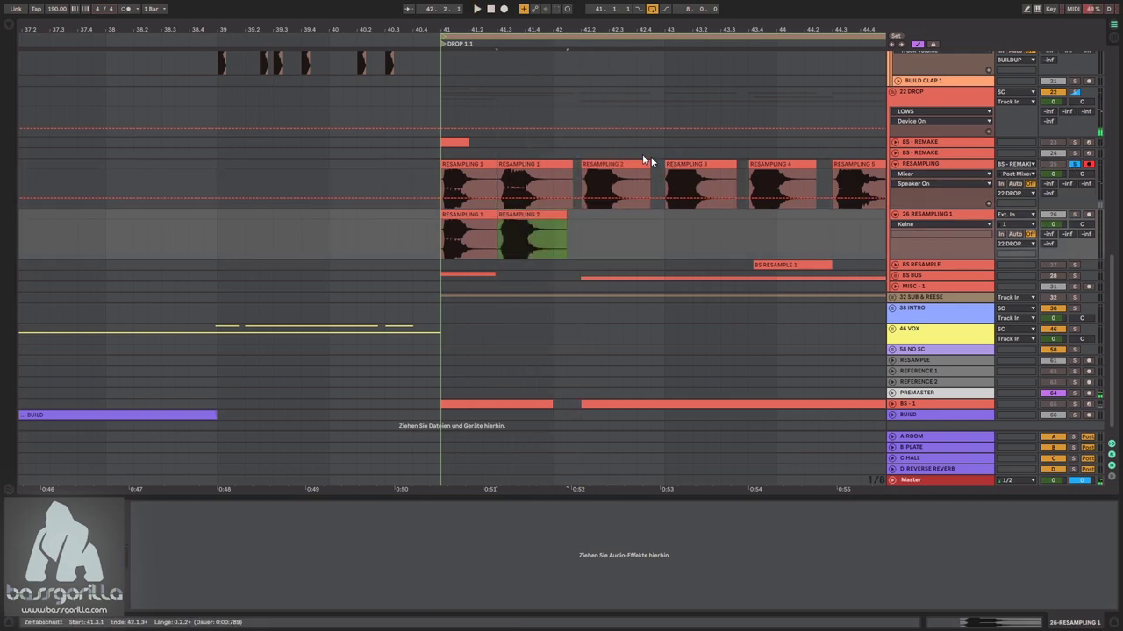
left_click(452, 214)
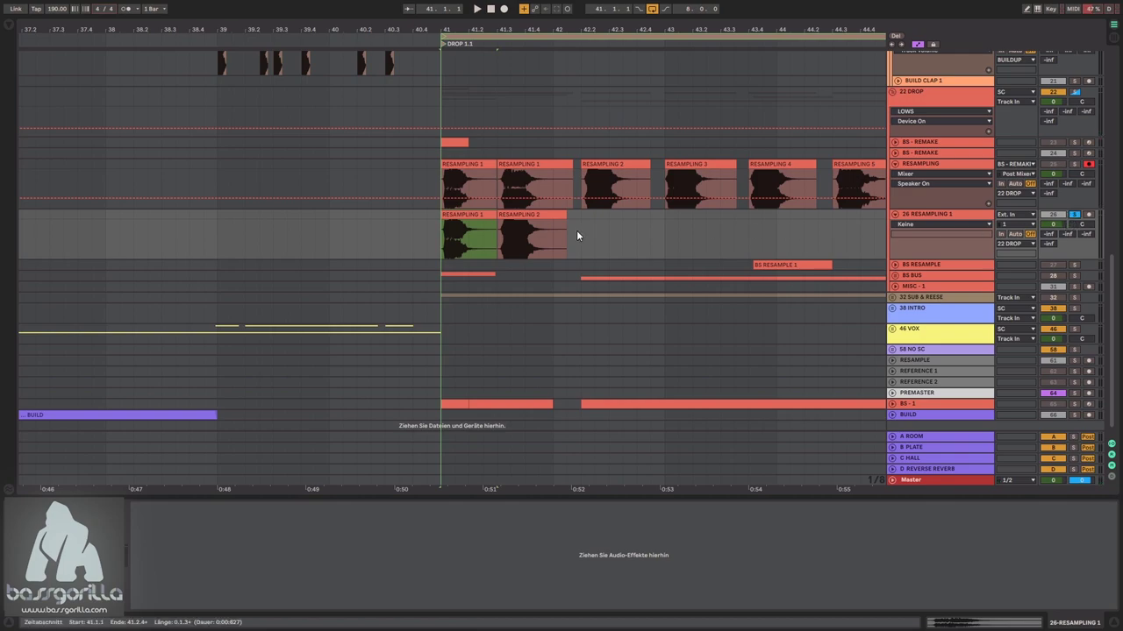
- Open the copied RESAMPLING 1 clip's sample settings and time-stretch the copied RESAMPLING 2 clip to a length of 0.2.0
double_click(480, 215)
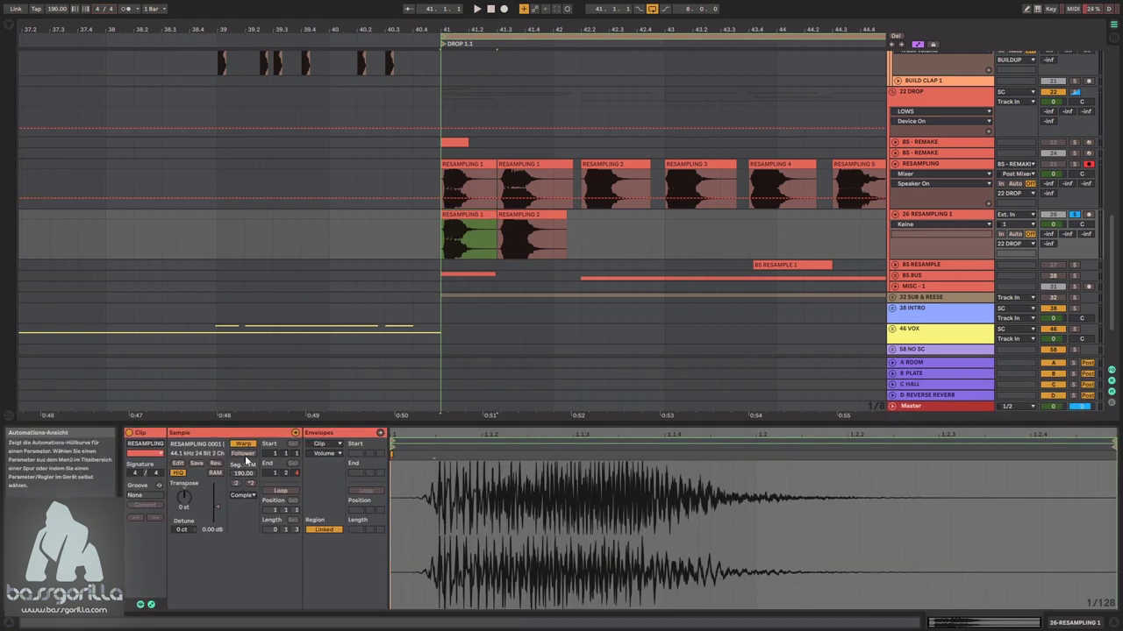
mouse_move(497, 225)
left_mouse_down()
mouse_move(456, 225)
mouse_move(492, 225)
left_mouse_up()
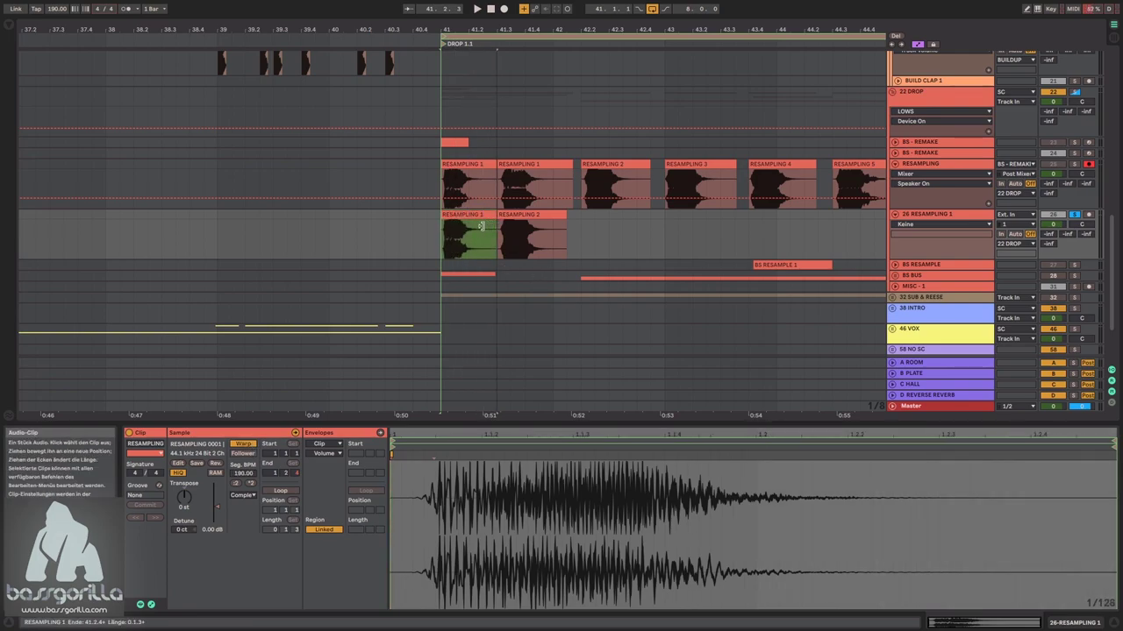
left_click(525, 217)
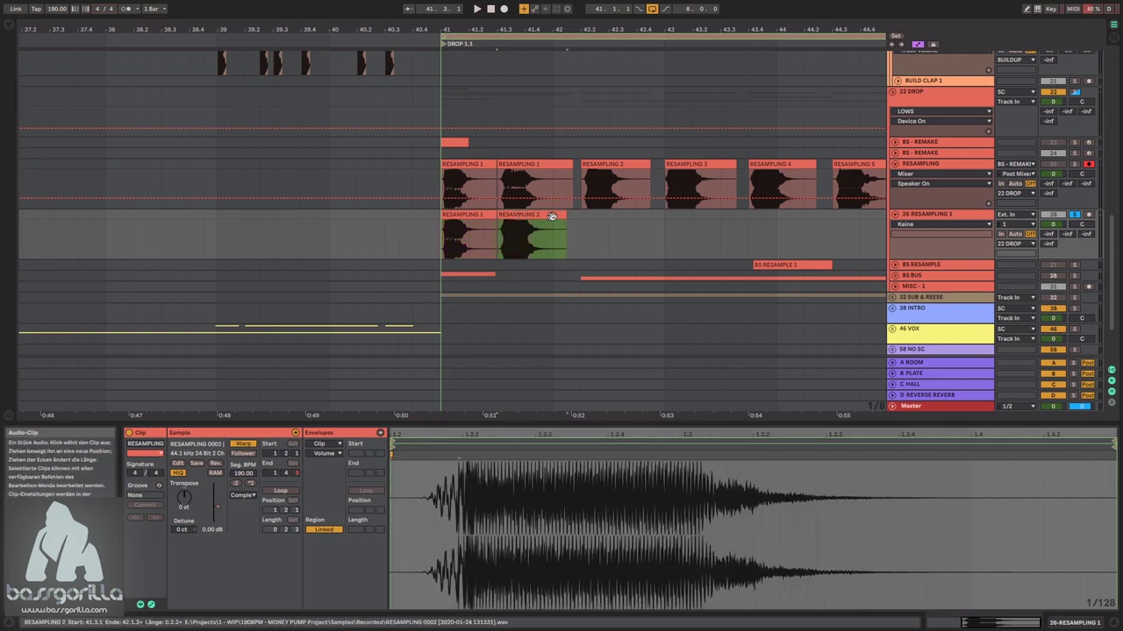
left_click_drag(549, 216, 535, 217)
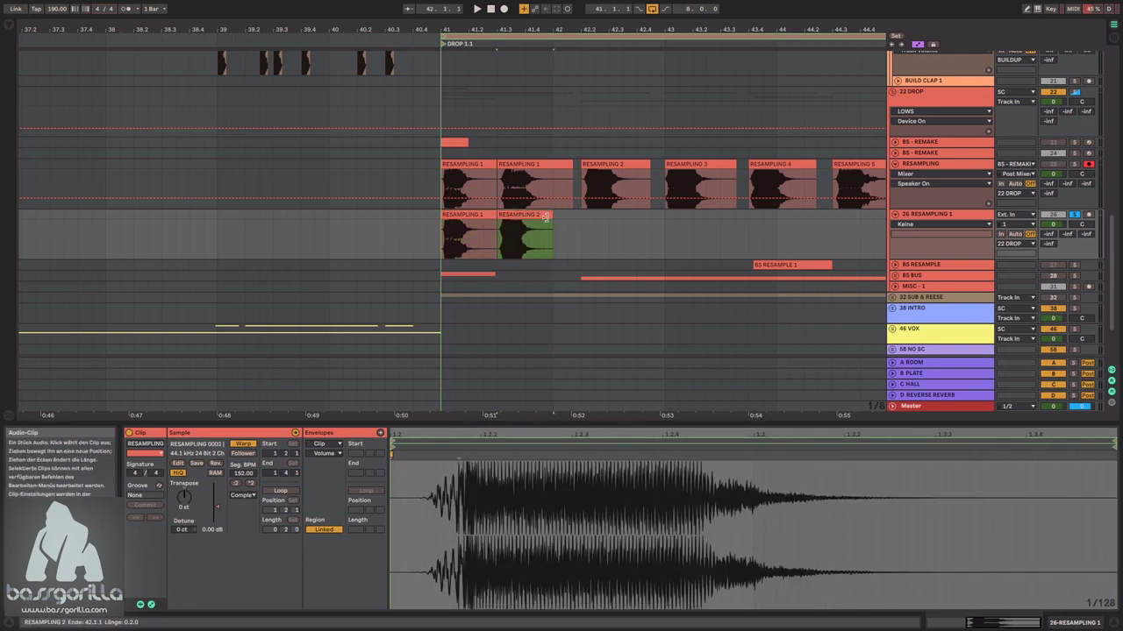
- Time-stretch the copied RESAMPLING 1 and RESAMPLING 2 clips to one beat each and place them back to back from 41.1.1
left_click(491, 224)
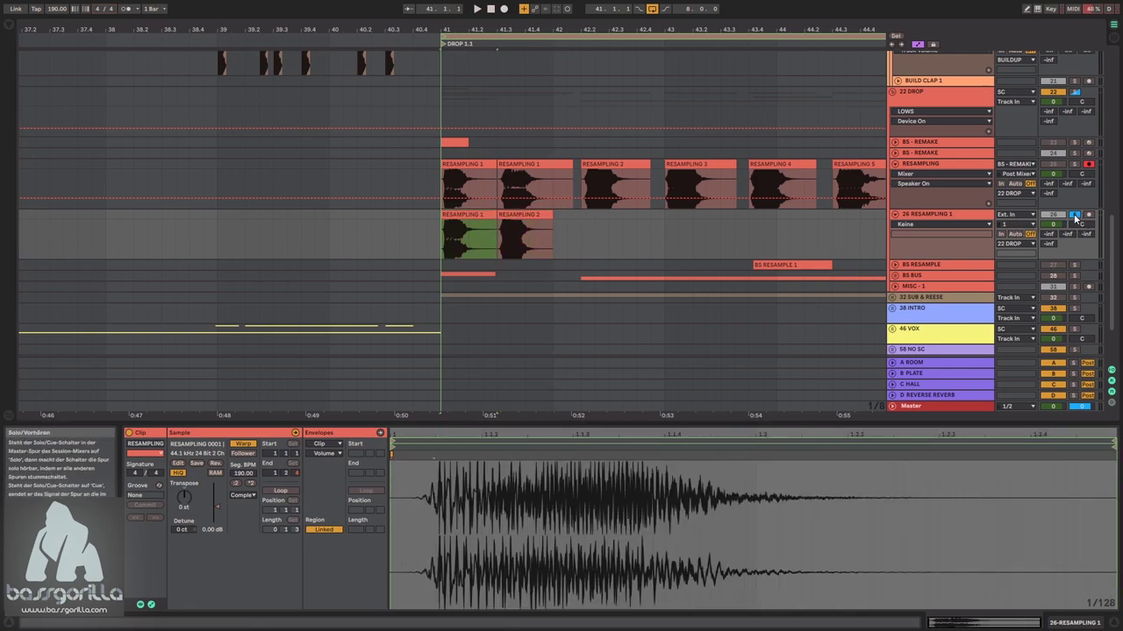
key("space")
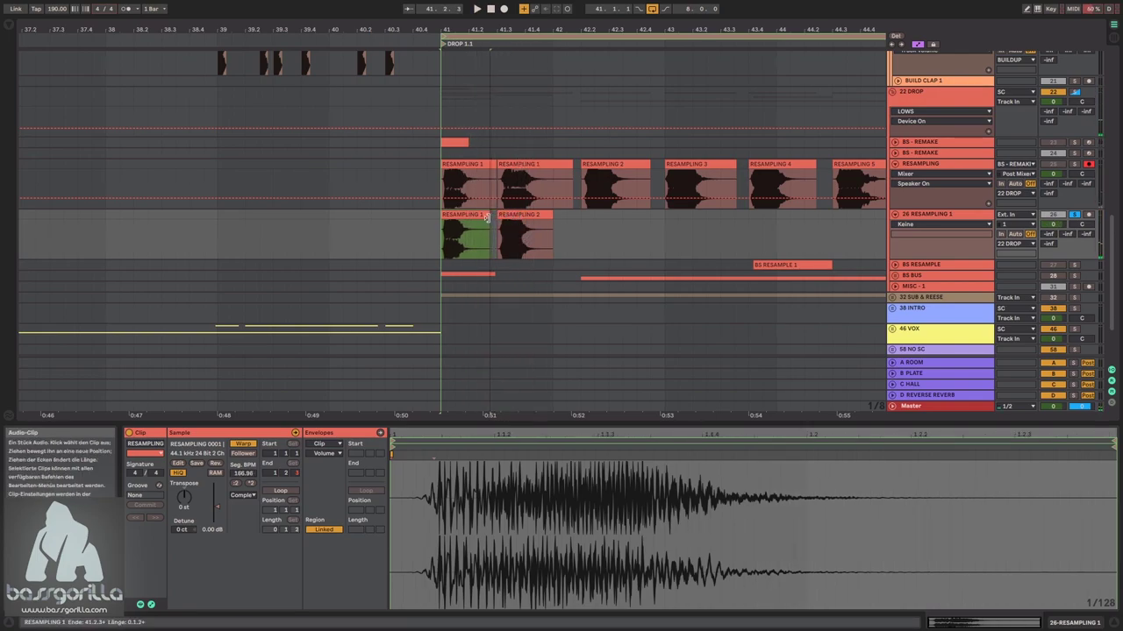
left_click_drag(480, 216, 468, 216)
left_click(548, 214)
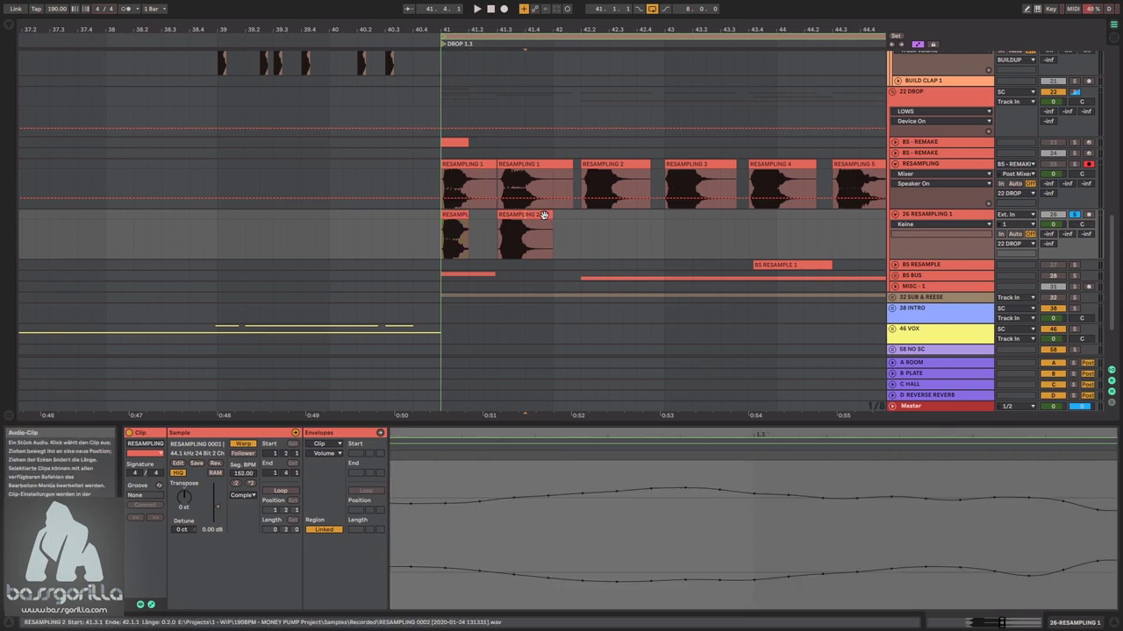
left_click_drag(548, 214, 498, 214)
left_click(443, 221)
key("space")
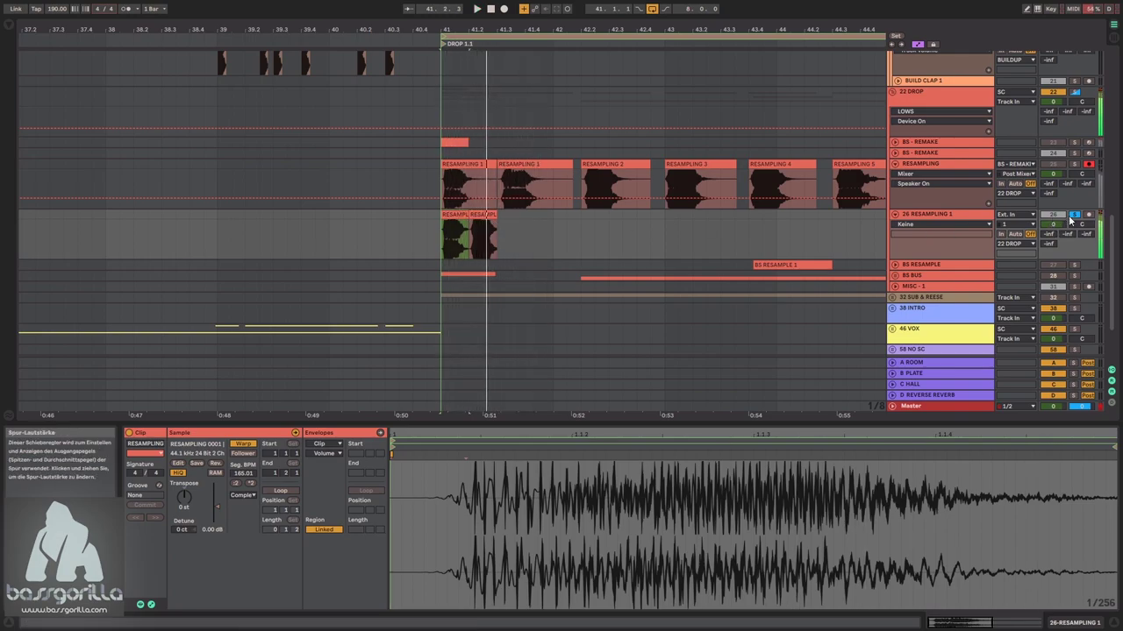
- Unsolo the new audio track and play the build-up from 40.3.1 into the two clips at the start of the drop
scroll(685, 239, "down", 2)
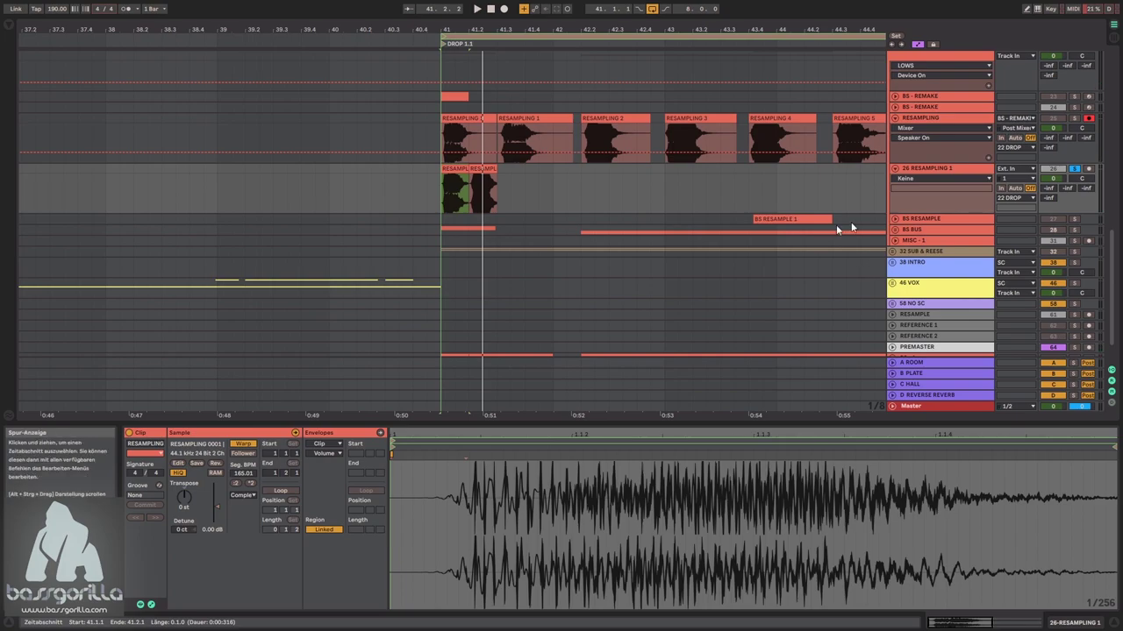
left_click(384, 207)
key("space")
scroll(477, 204, "up", 3)
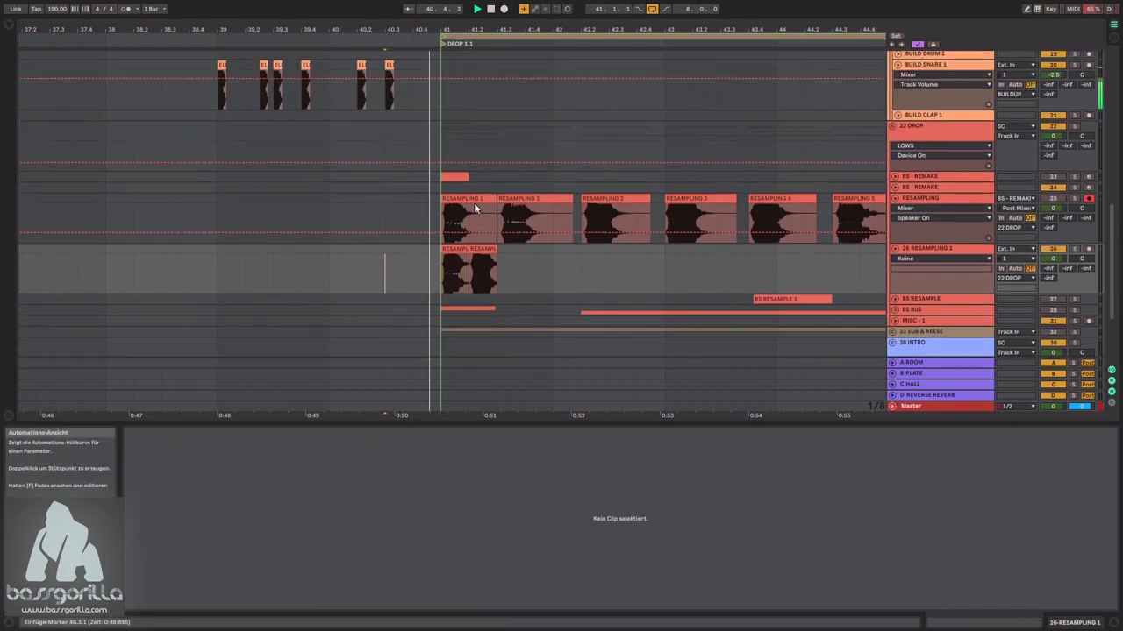
left_click(456, 268)
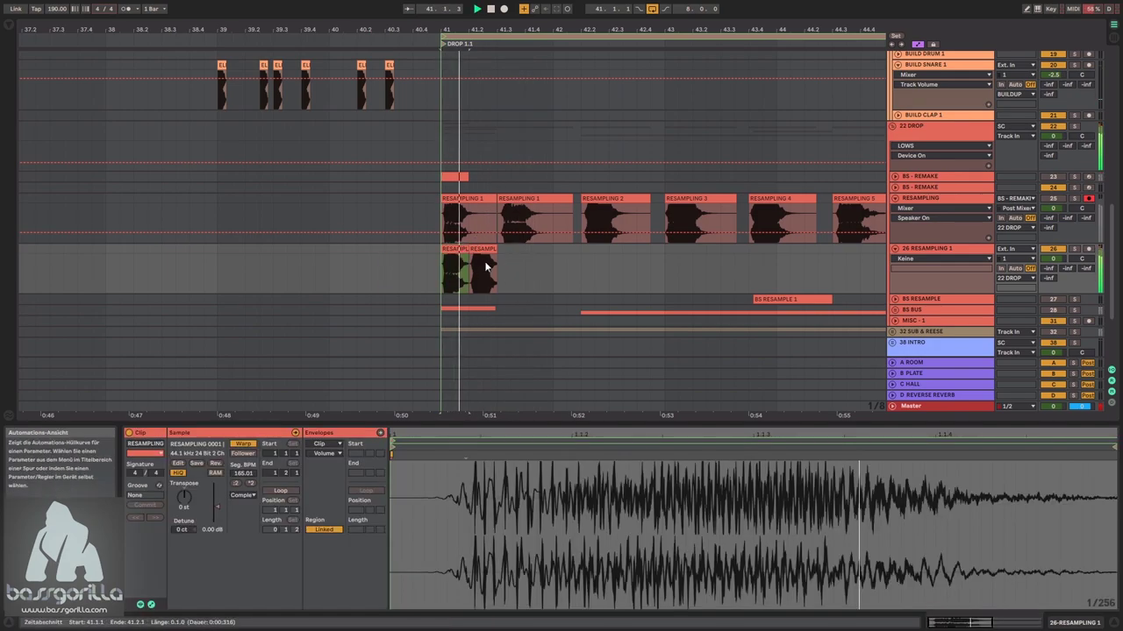
- Solo the RESAMPLING track and audition its clips up to RESAMPLING 4 to find a sound for 42.2.1
left_click(603, 199)
key("space")
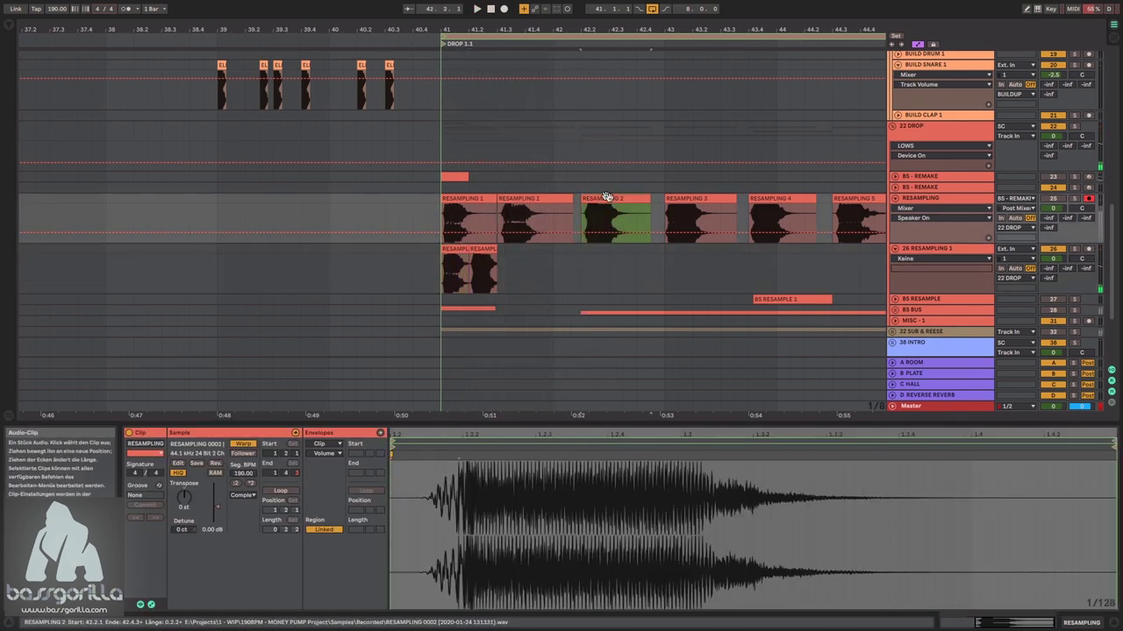
left_click(1074, 199)
left_click_drag(591, 29, 459, 38)
key("space")
key("space")
key("space")
key("space")
left_click(396, 198)
key("space")
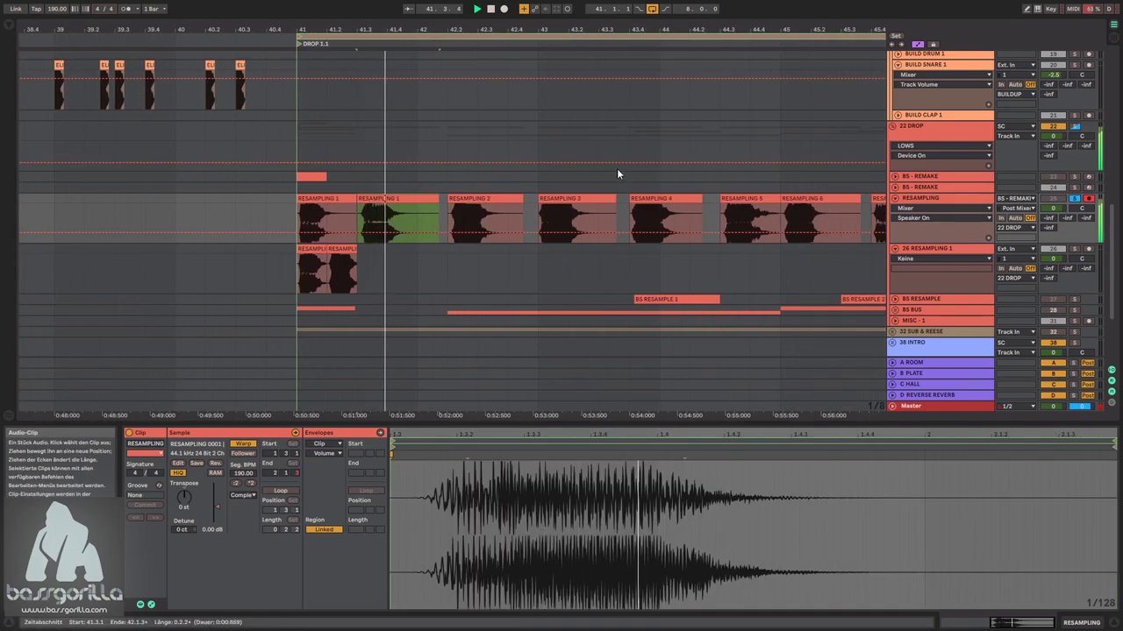
key("space")
left_click(584, 196)
left_click(671, 195)
key("space")
- Try the RESAMPLING 4 clip at 42.2.1 on the new track, time-stretched to 0.1.0, and play it after the opening clips
left_click_drag(666, 196, 478, 254)
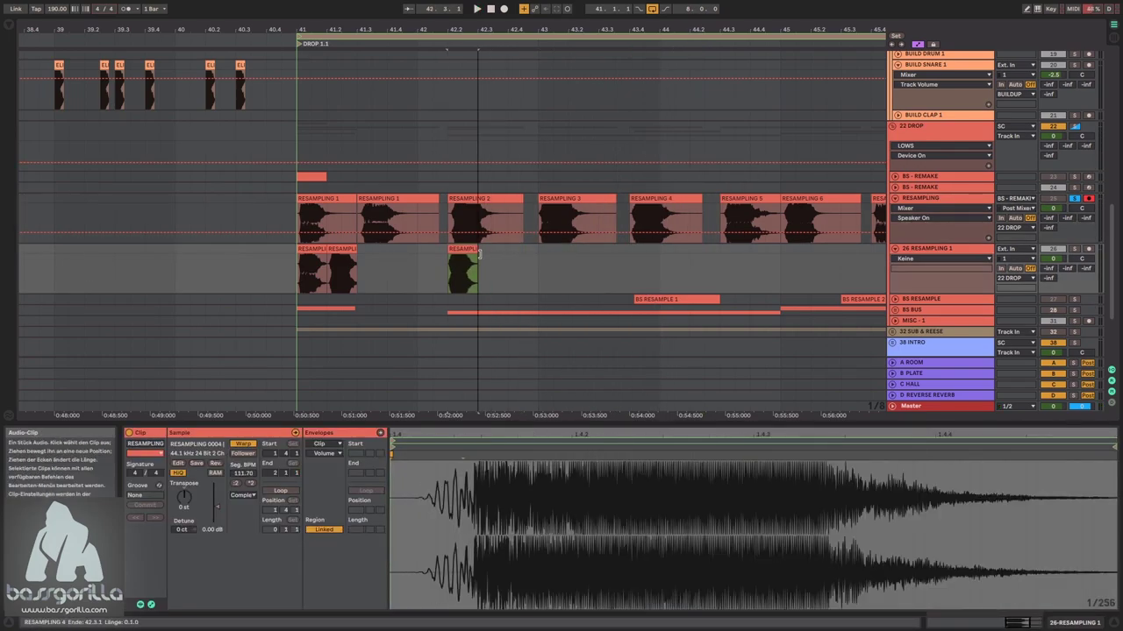
left_click(310, 251)
key("space")
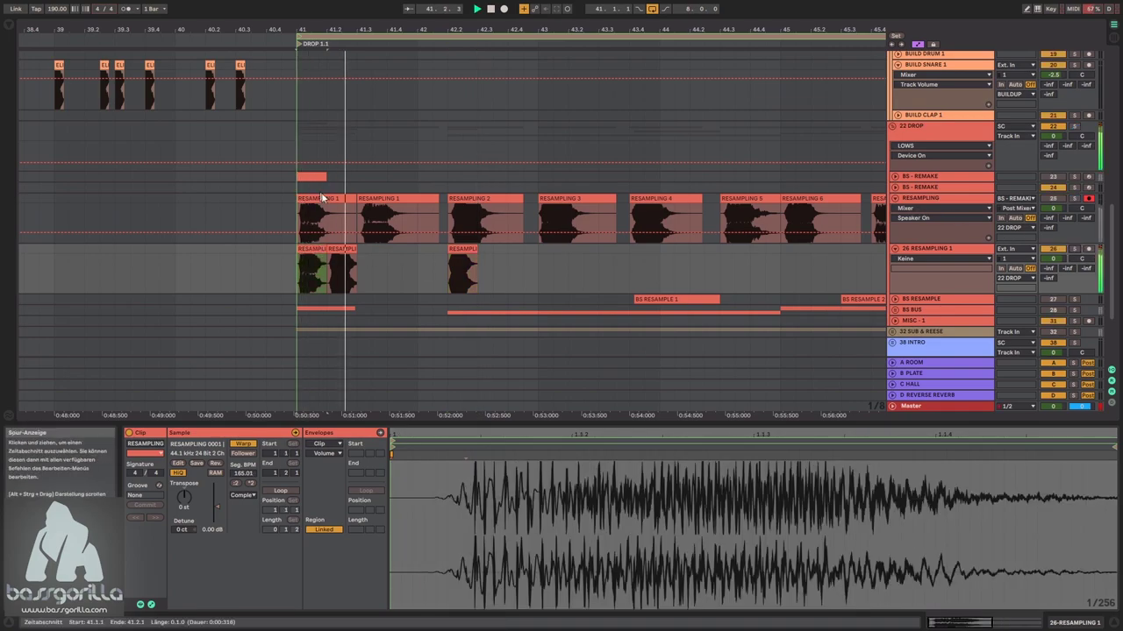
left_click(455, 271)
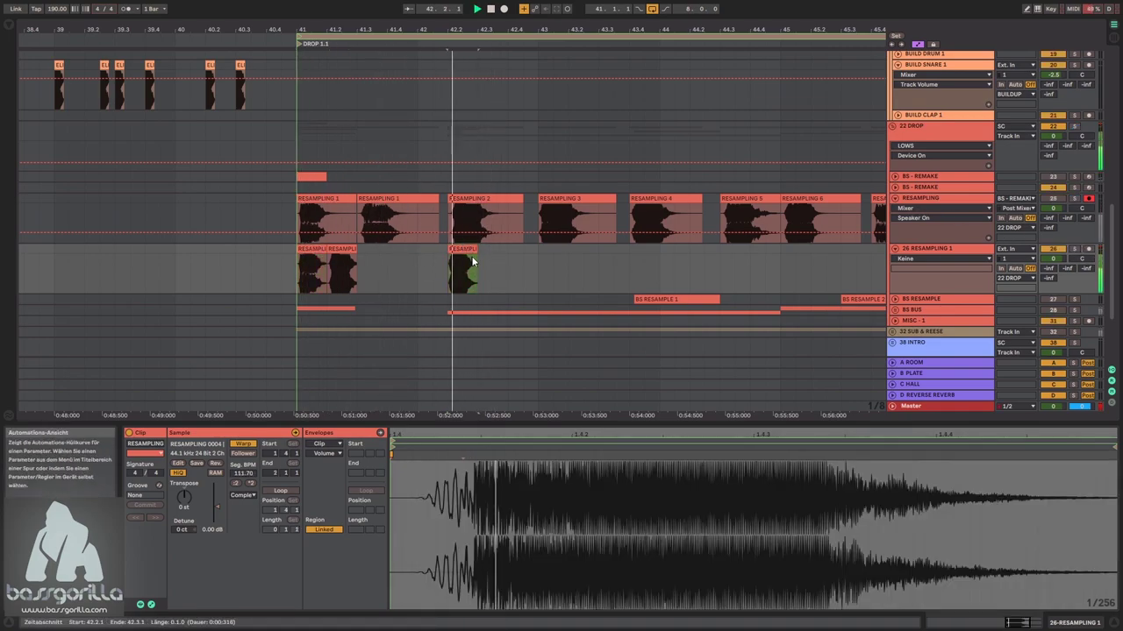
- Audition RESAMPLING 5, then try it at 42.2.1 on the soloed new track, time-stretched to a length of 0.1.0
left_click(760, 200)
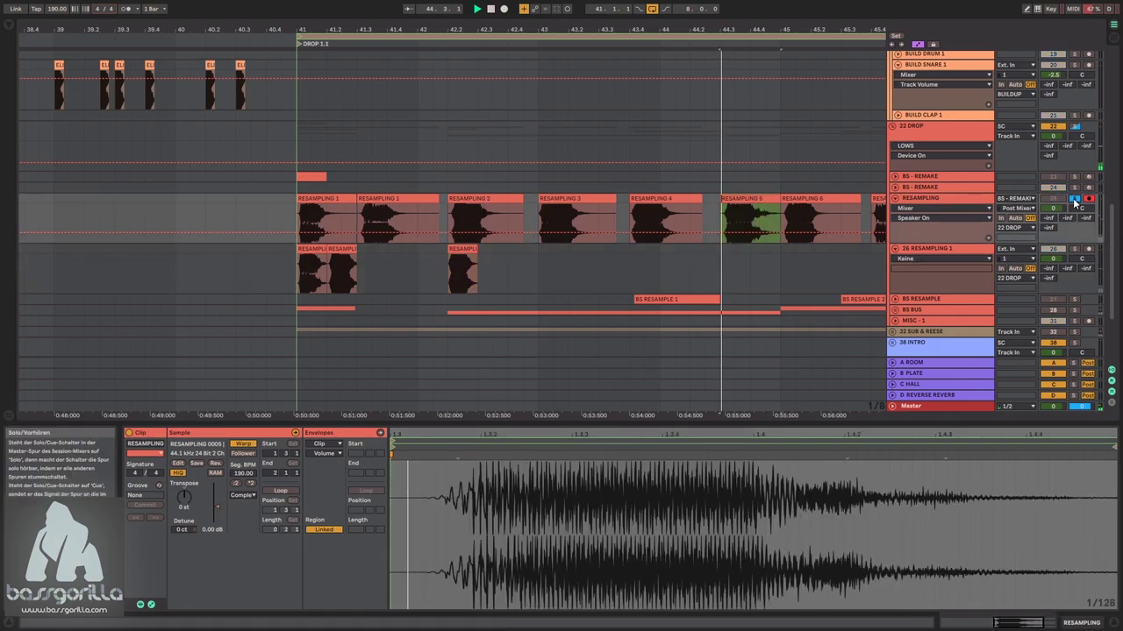
left_click_drag(748, 195, 476, 254)
key("space")
key("space")
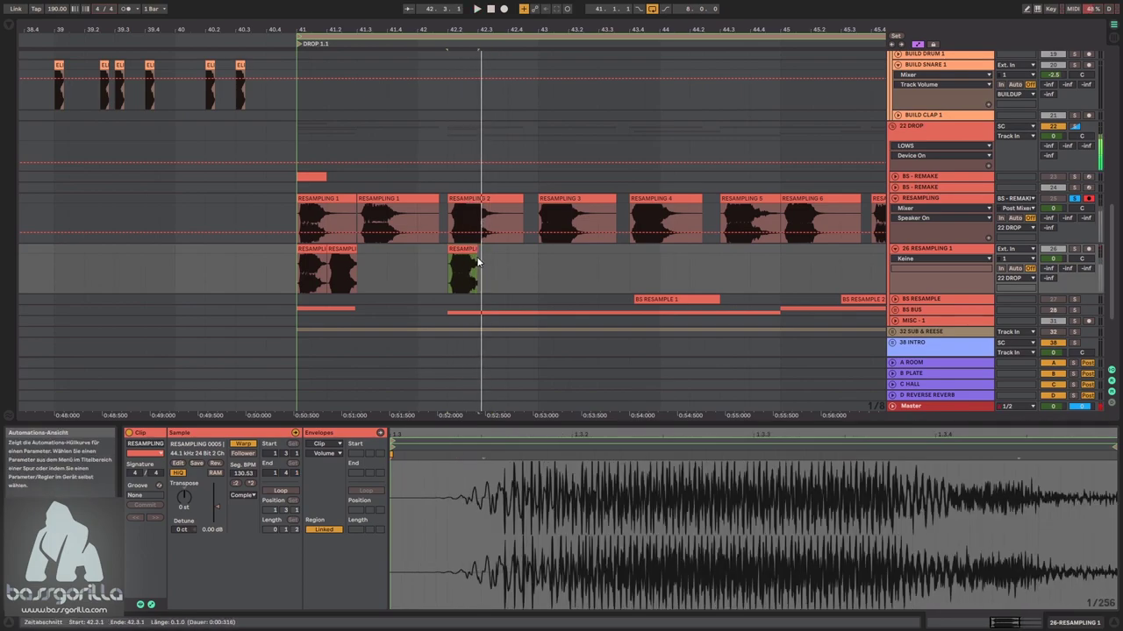
left_click(1076, 250)
key("space")
key("space")
key("space")
key("space")
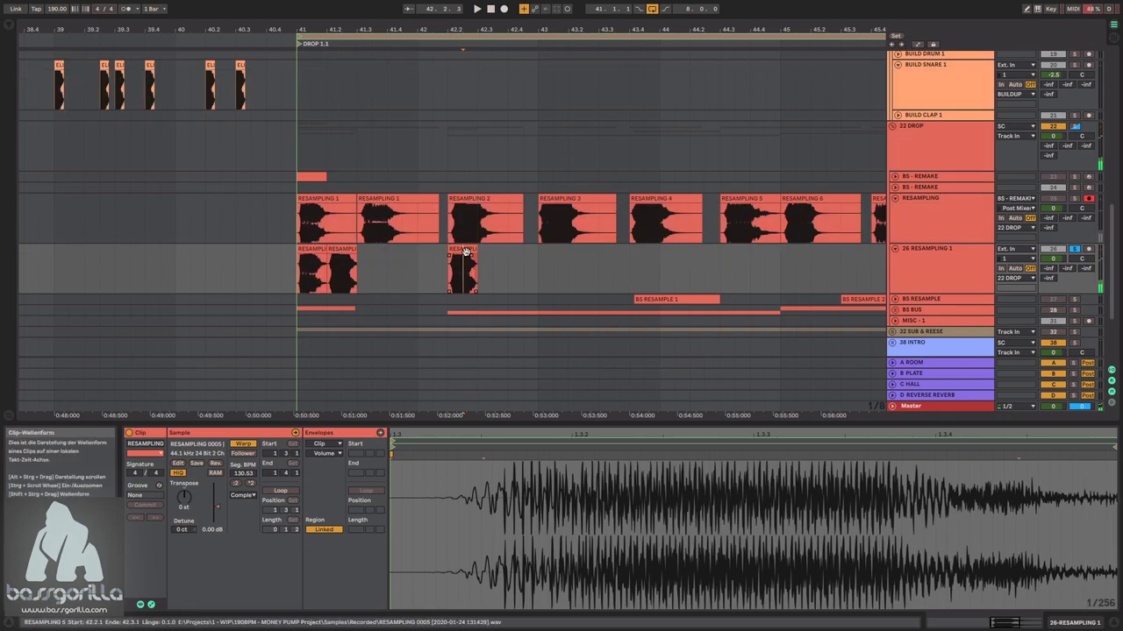
- Solo the RESAMPLING track and audition the clips from RESAMPLING 6 to RESAMPLING 8
left_click(813, 192)
left_click(823, 198)
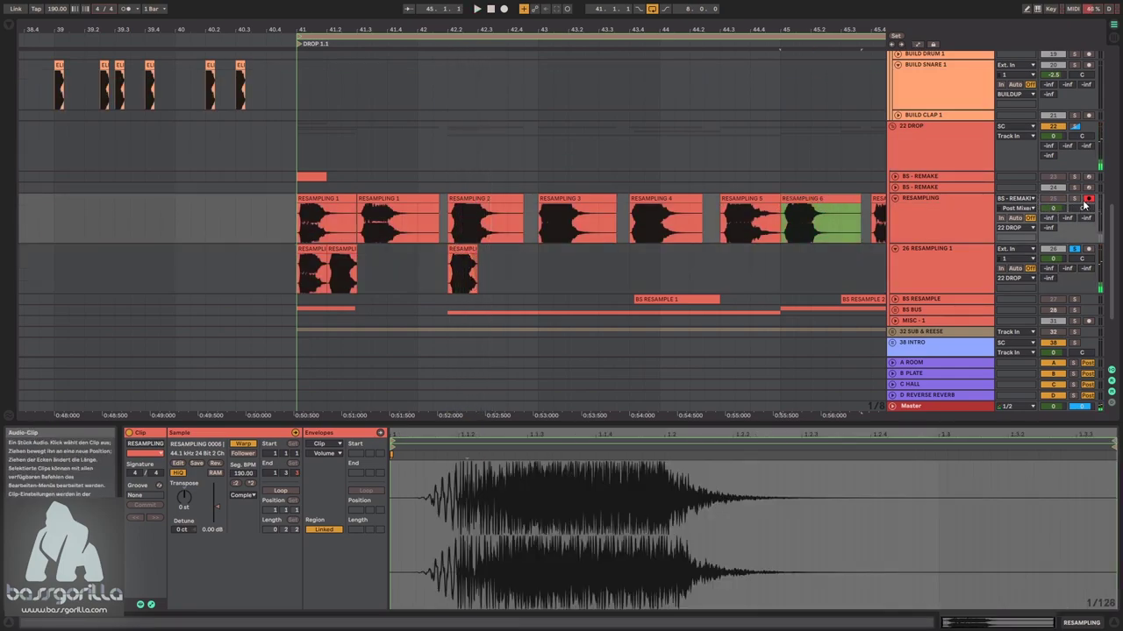
left_click(1075, 200)
key("space")
key("space")
left_click_drag(825, 29, 732, 27)
left_click(789, 199)
key("space")
key("space")
left_click(867, 198)
key("space")
key("space")
key("space")
left_click_drag(847, 30, 811, 25)
key("space")
- Copy RESAMPLING 8 to 42.2.1 on the new track, time-stretch it to 0.1.0 and give it a fade-in and fade-out
left_click_drag(822, 193, 442, 256)
left_click(437, 261)
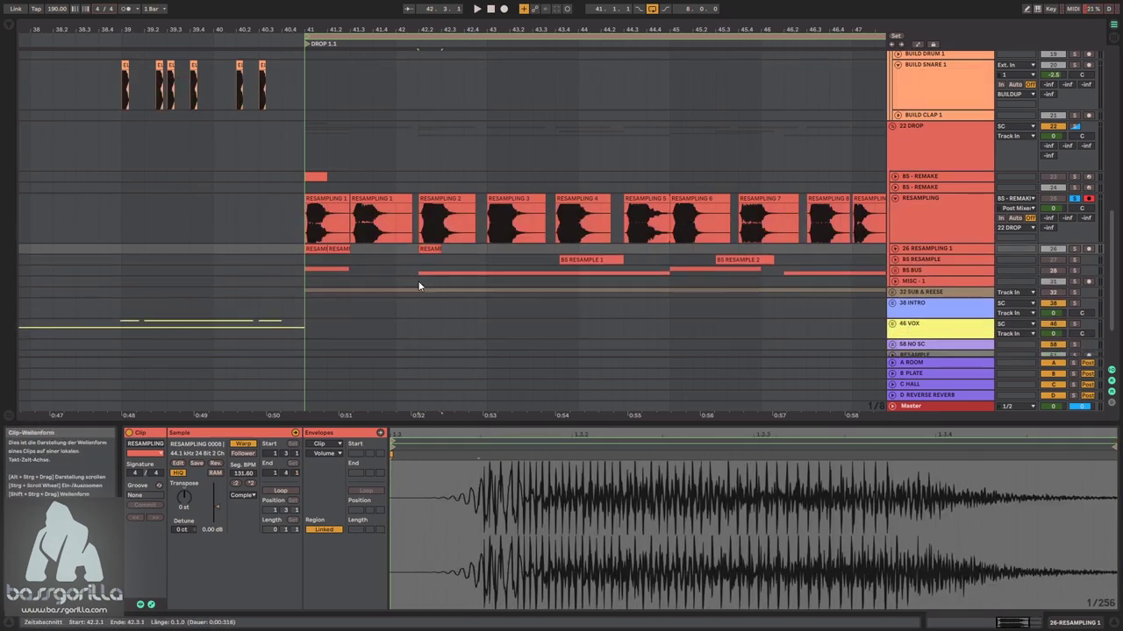
scroll(419, 277, "up", 10, "ctrl")
scroll(425, 279, "down", 5, "ctrl")
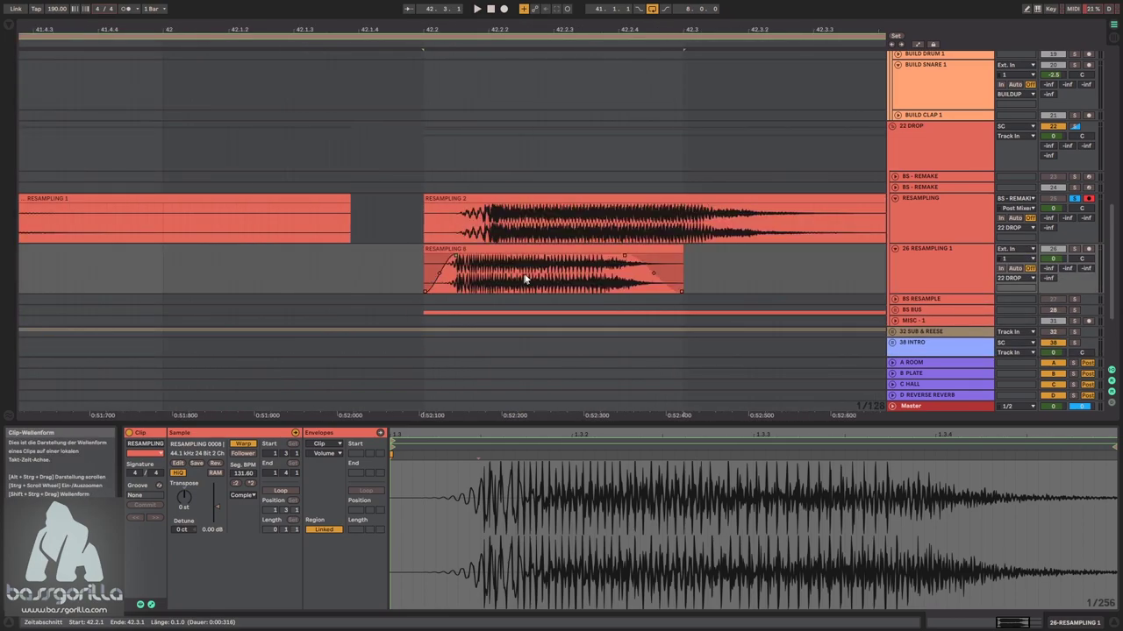
left_click(463, 252)
- Add a short fade-out to the copied RESAMPLING 1 clip and short fades at both ends of the copied RESAMPLING 2 clip
mouse_move(384, 20)
left_mouse_down()
mouse_move(549, 48)
mouse_move(540, 25)
left_mouse_up()
left_click(219, 277)
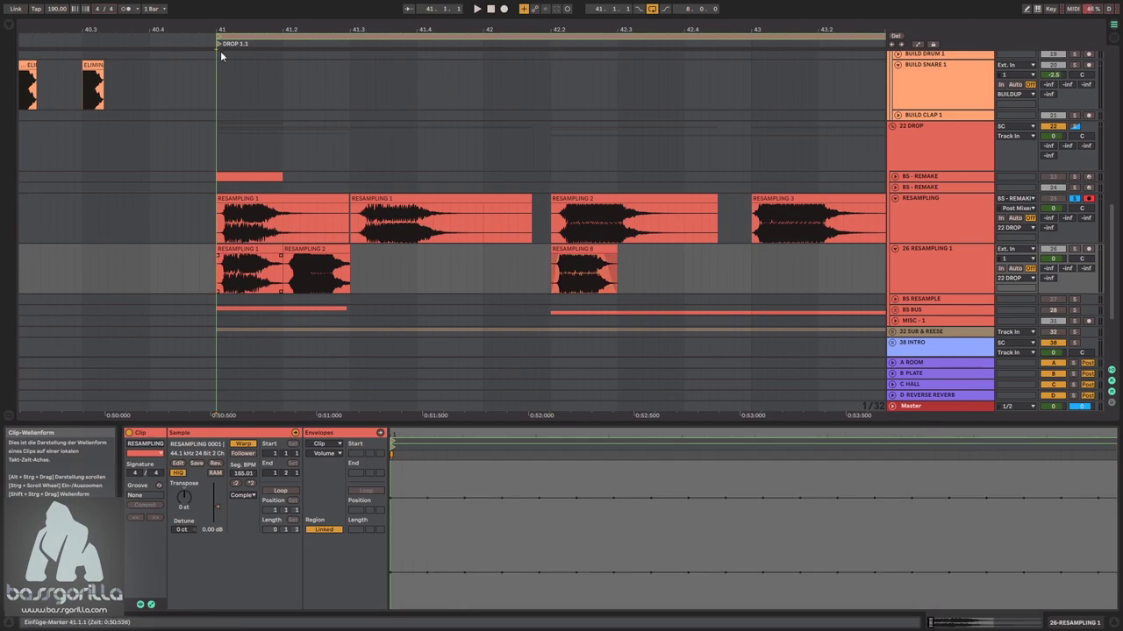
left_click_drag(231, 24, 227, 141)
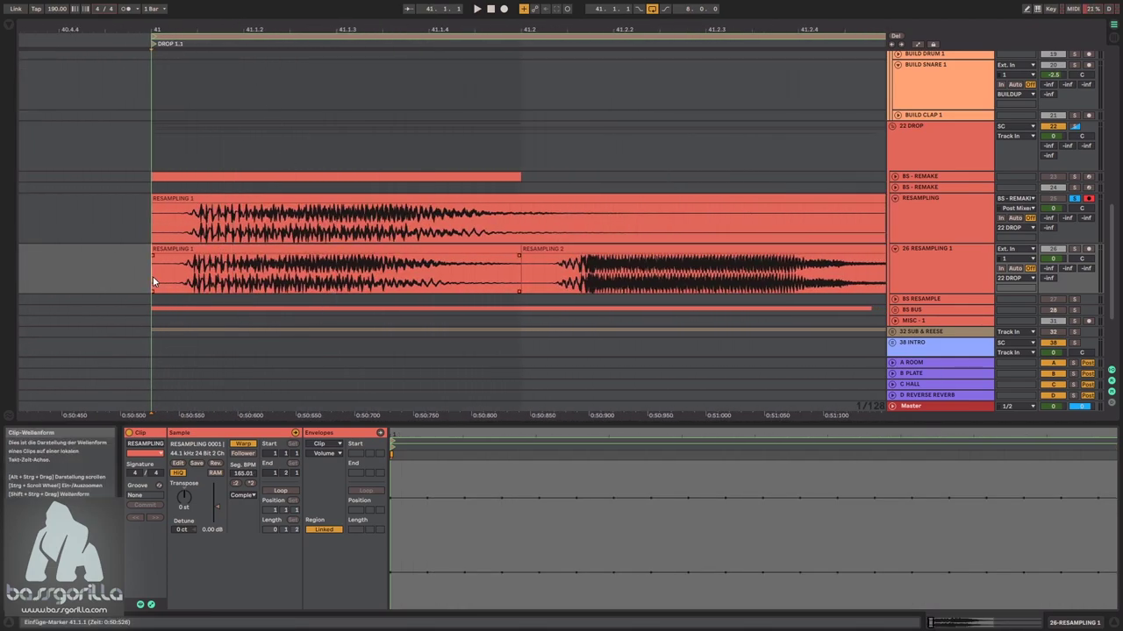
left_click_drag(553, 29, 393, 31)
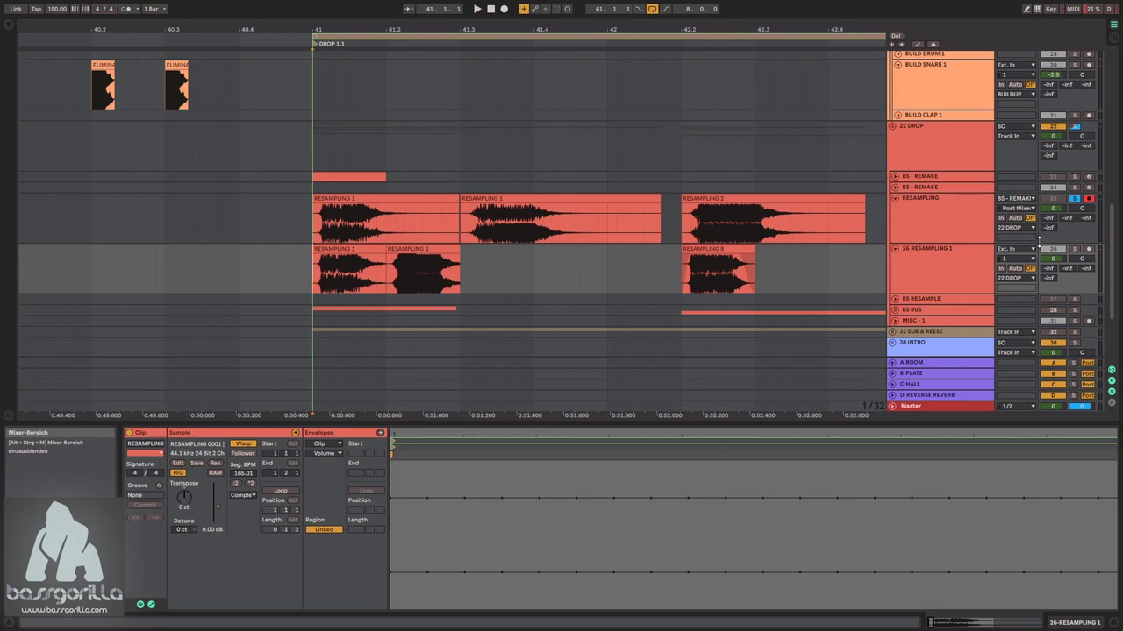
left_click(452, 262)
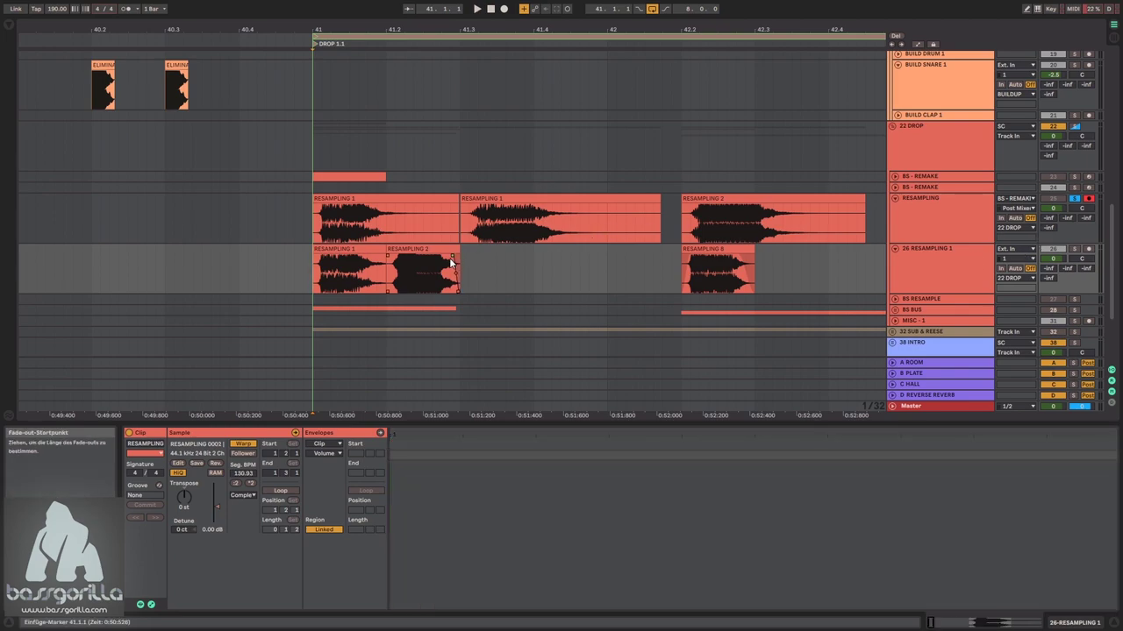
left_click(368, 260)
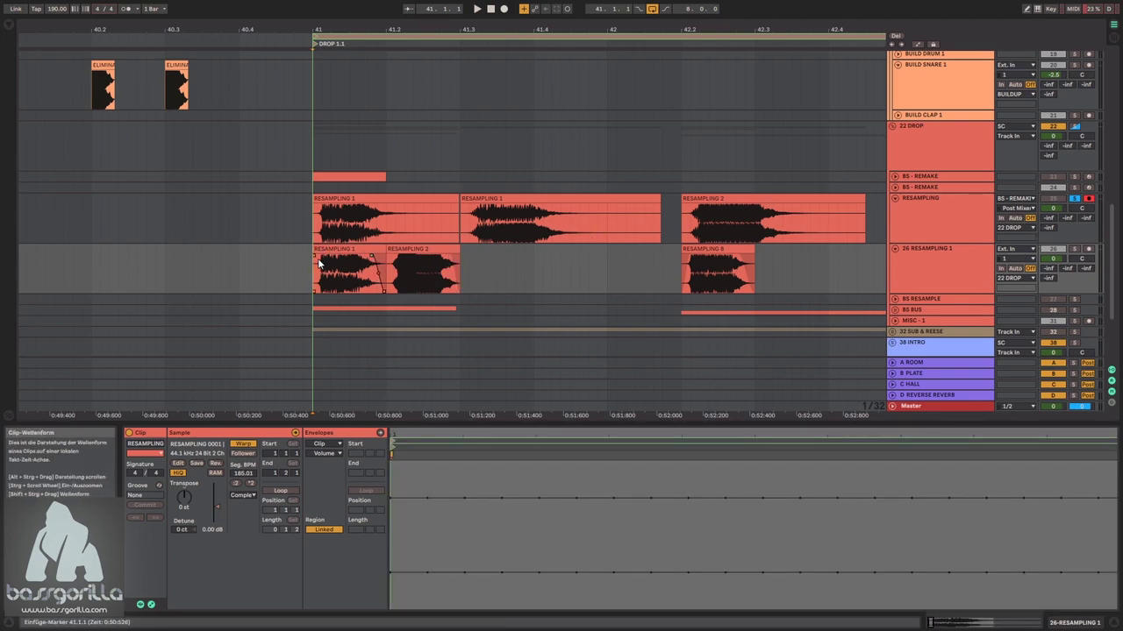
left_click_drag(389, 257, 393, 257)
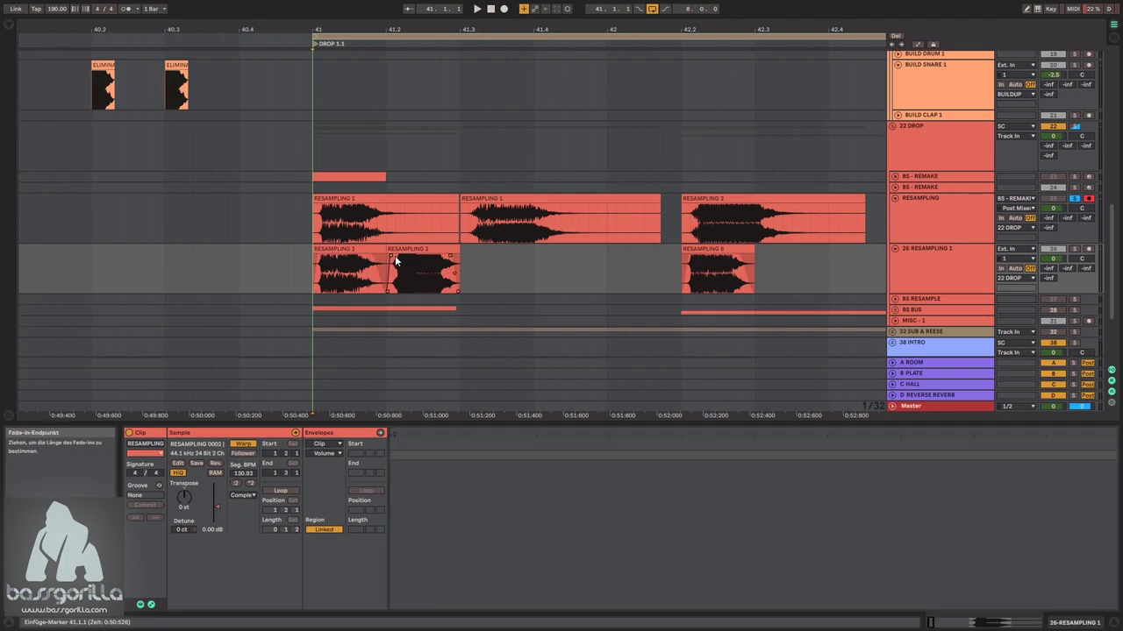
- Play the faded clips at 41.1.1 and 42.2.1 in the full mix, then with the new track soloed
left_click(323, 248)
left_click(1073, 200)
key("space")
left_click_drag(757, 29, 667, 33)
left_click(653, 264)
key("space")
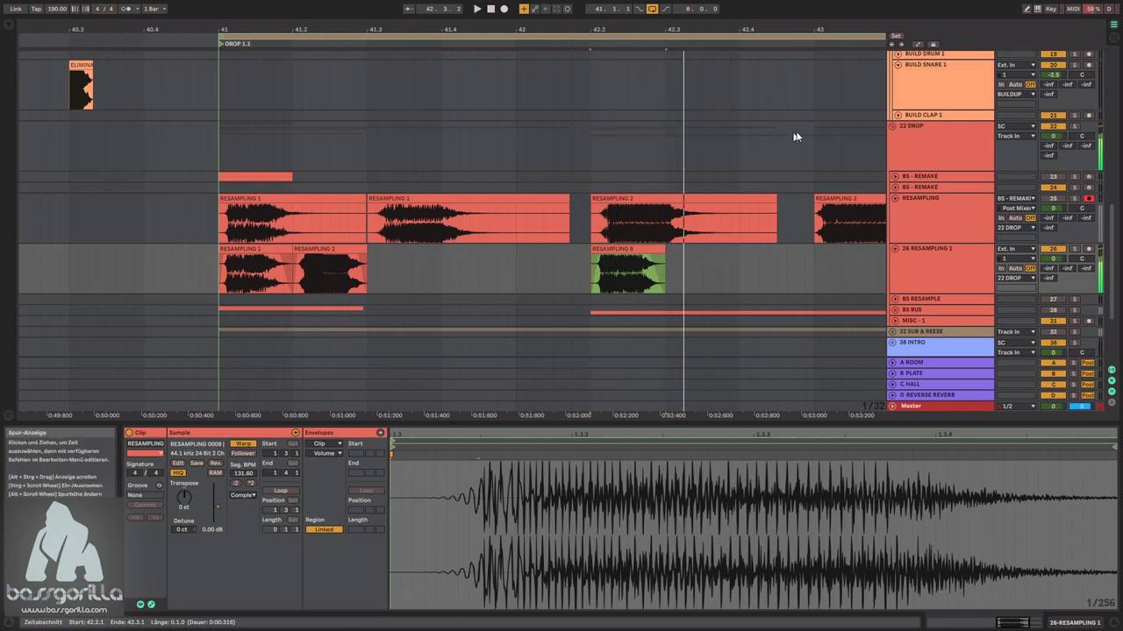
left_click(1075, 250)
key("space")
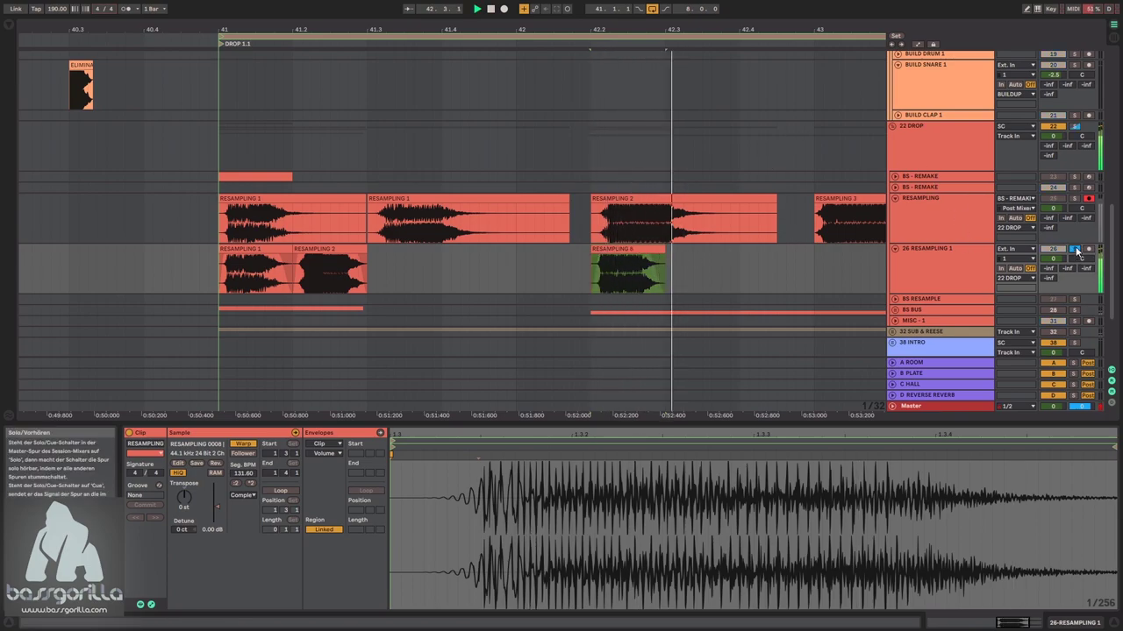
left_click_drag(664, 32, 446, 30)
key("space")
key("space")
- Audition RESAMPLING 3 soloed, copy it to 42.3.1 on the new track and time-stretch it to a third of a beat
left_click(643, 199)
left_click(1075, 199)
key("space")
key("space")
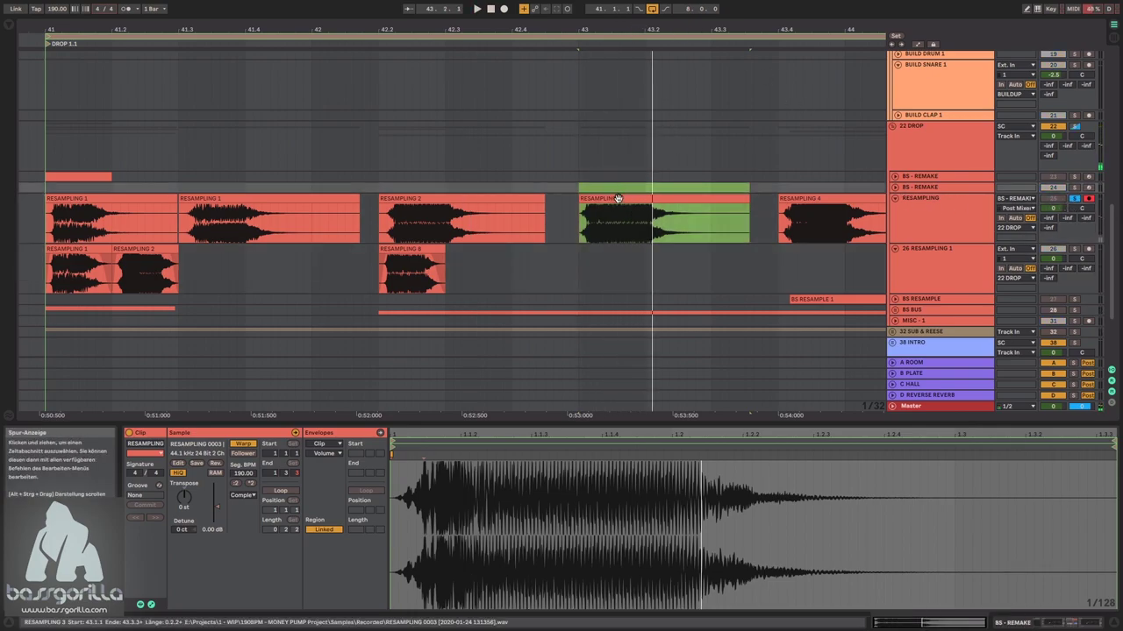
left_click_drag(598, 232, 486, 289)
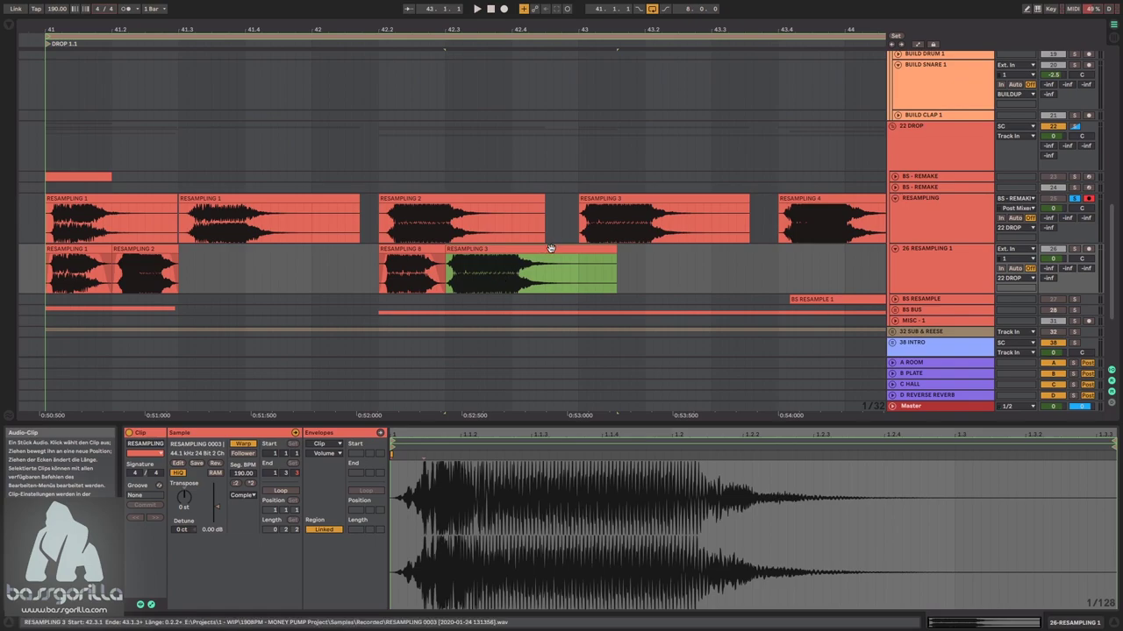
left_click_drag(611, 250, 501, 256)
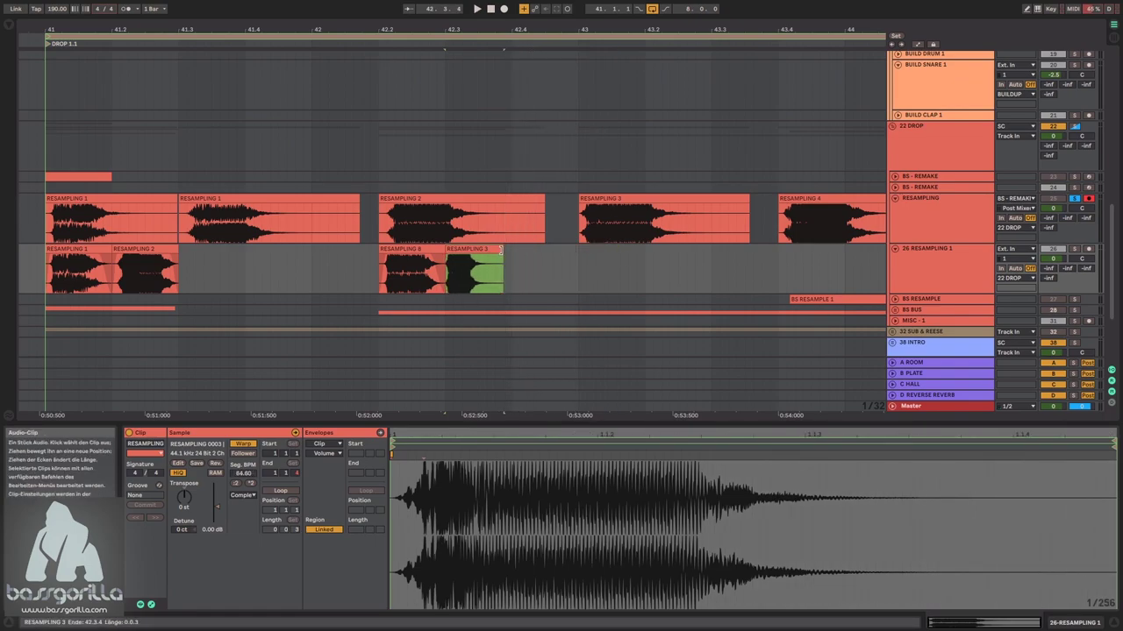
left_click_drag(494, 251, 468, 254)
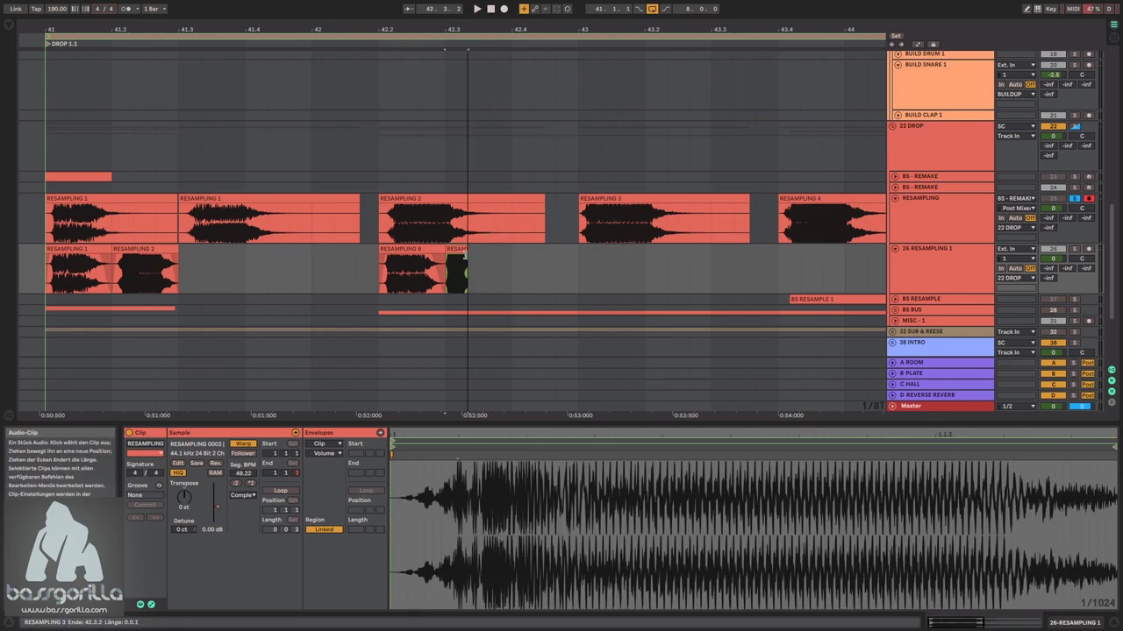
- Duplicate the shortened RESAMPLING 3 clip twice to fill the beat from 42.3.1, then play from the RESAMPLING 8 clip
scroll(468, 259, "up", 3)
left_click(439, 260)
key("ctrl+d")
key("ctrl+d")
left_click(368, 249)
key("space")
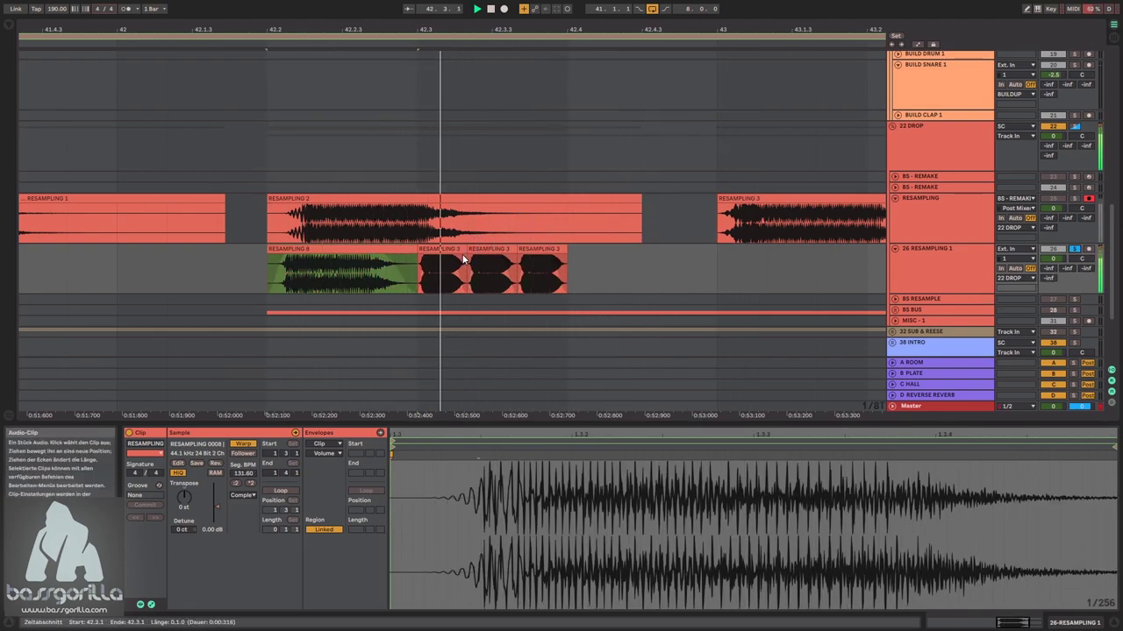
- Rework the beat from 42.3.1 into two RESAMPLING 3 clips time-stretched to 0.0.2 each, and audition the new rhythm
left_click_drag(463, 252, 479, 251)
left_click(365, 246)
key("space")
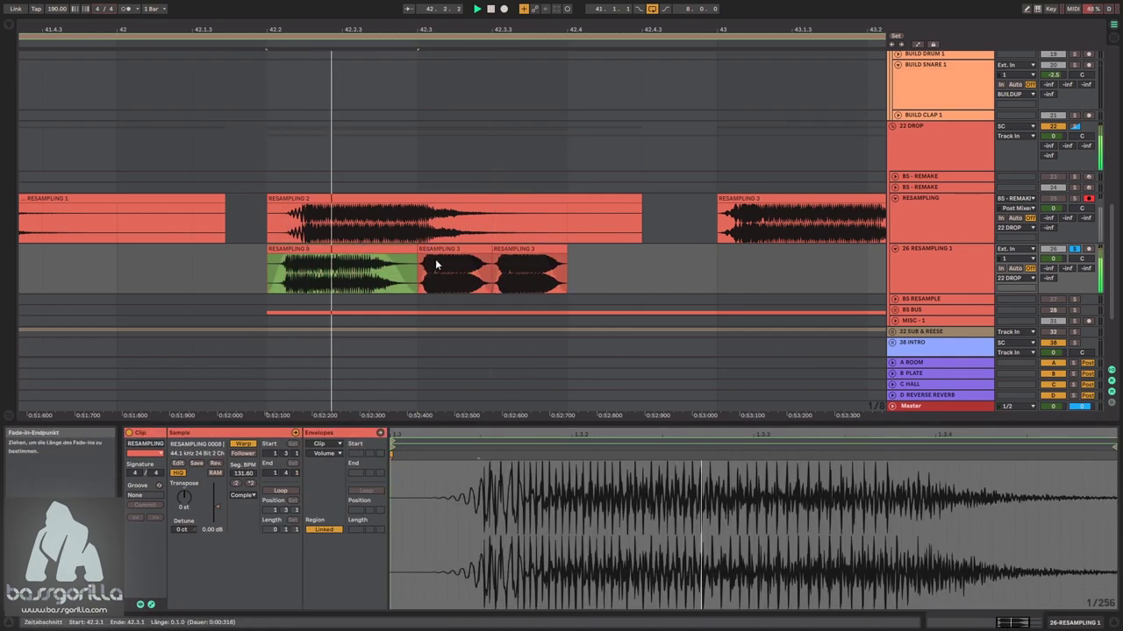
left_click(427, 260)
key("space")
key("space")
left_click(525, 250)
key("space")
- Set the clip volume of both short RESAMPLING 3 clips to -1.10 dB and play the passage from 42.2.1
left_click(431, 252, "shift")
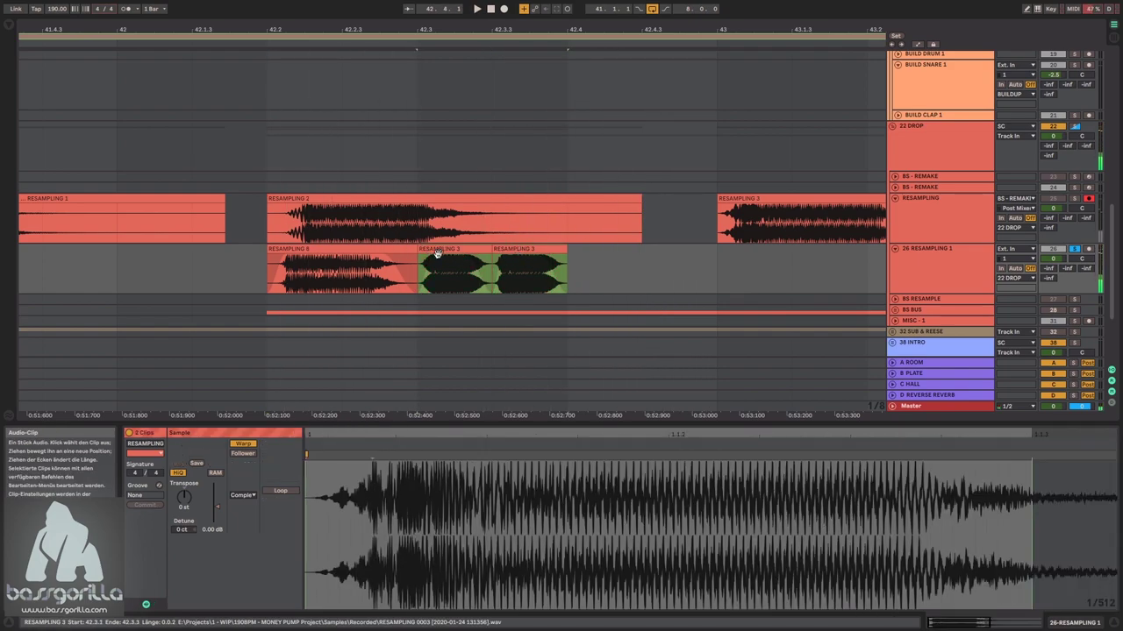
left_click_drag(217, 507, 216, 511)
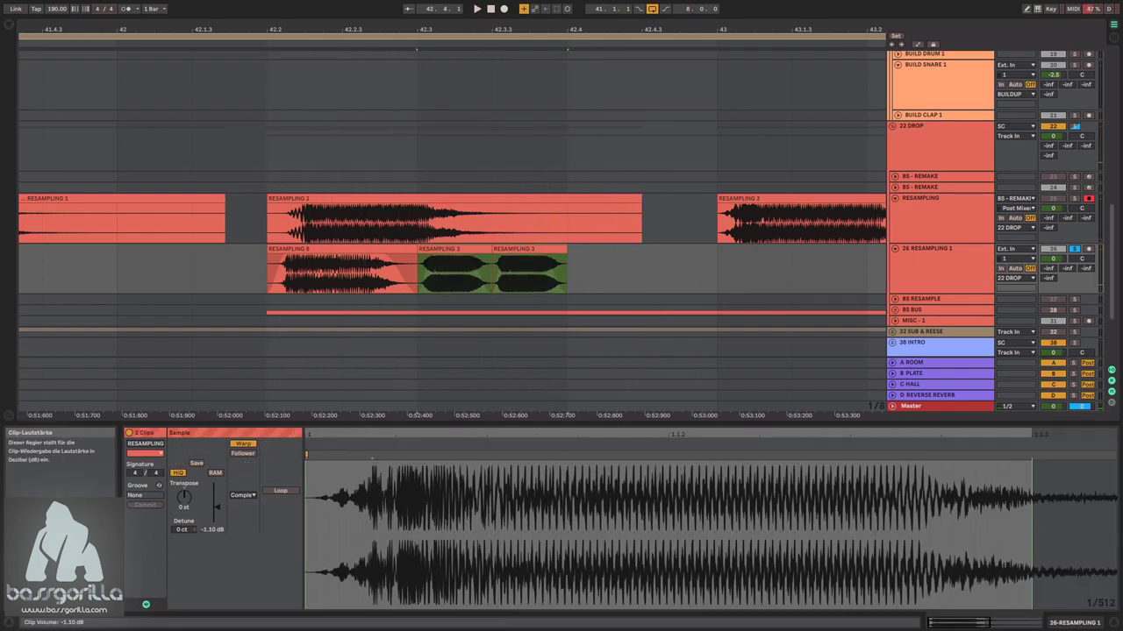
left_click(346, 260)
key("space")
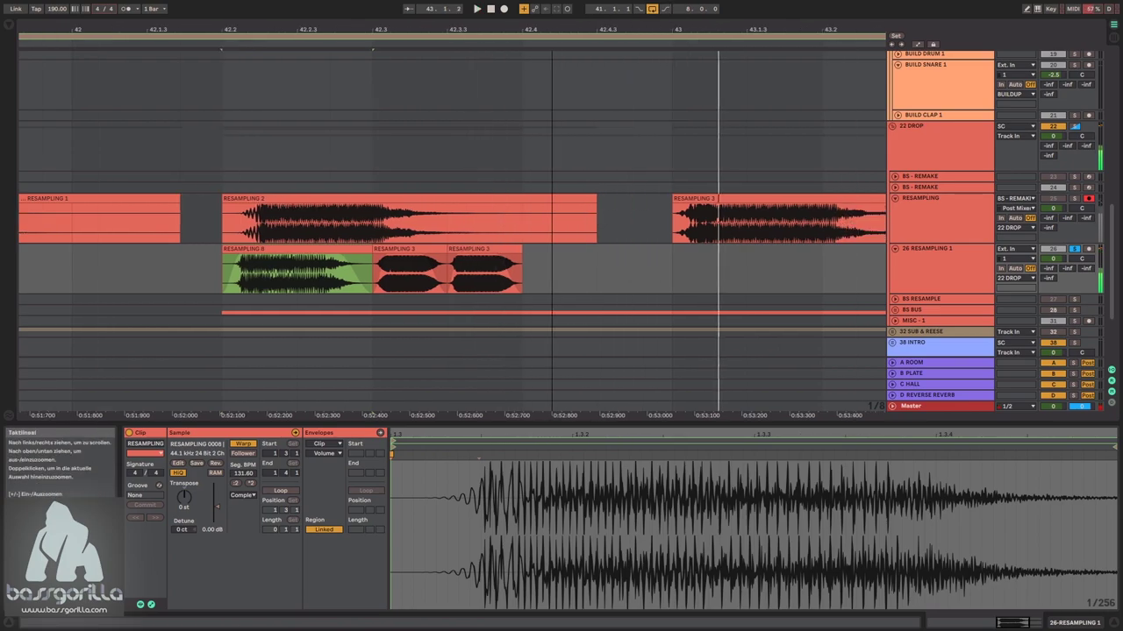
- Solo the RESAMPLING track and audition the RESAMPLING 4, 5 and 6 variations one after another
key("minus")
key("minus")
left_click(584, 199)
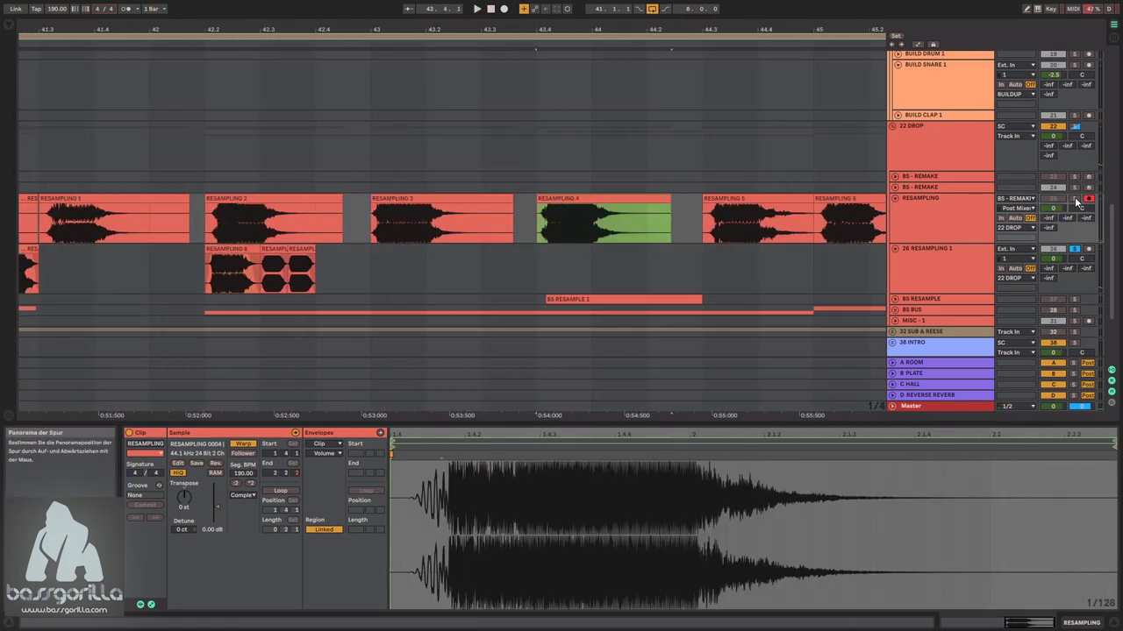
left_click(747, 200)
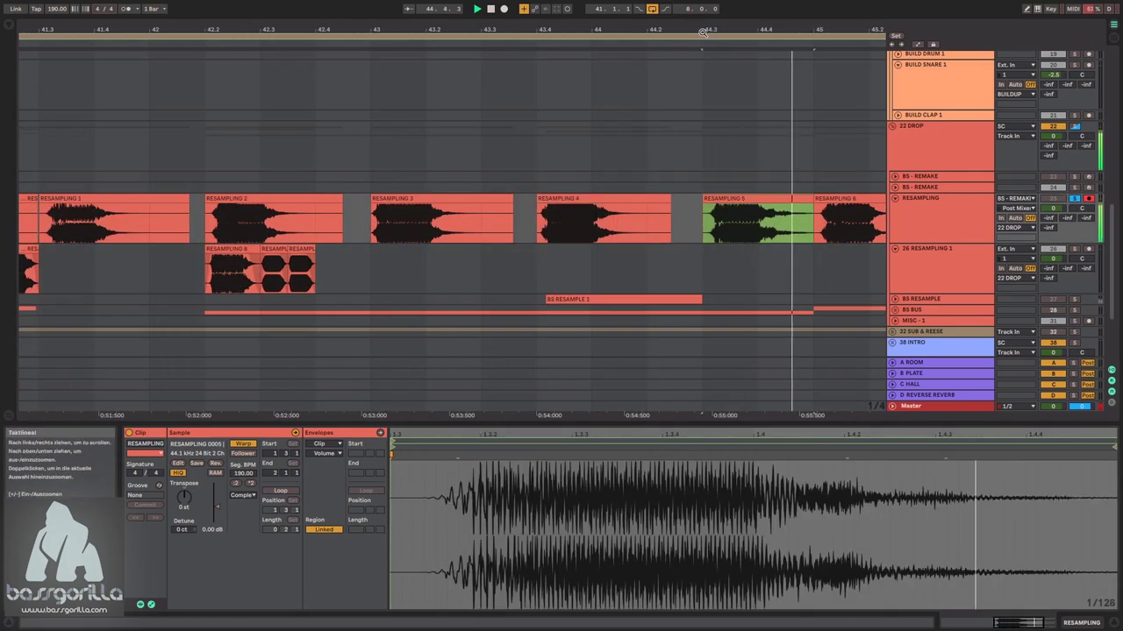
left_click(753, 212)
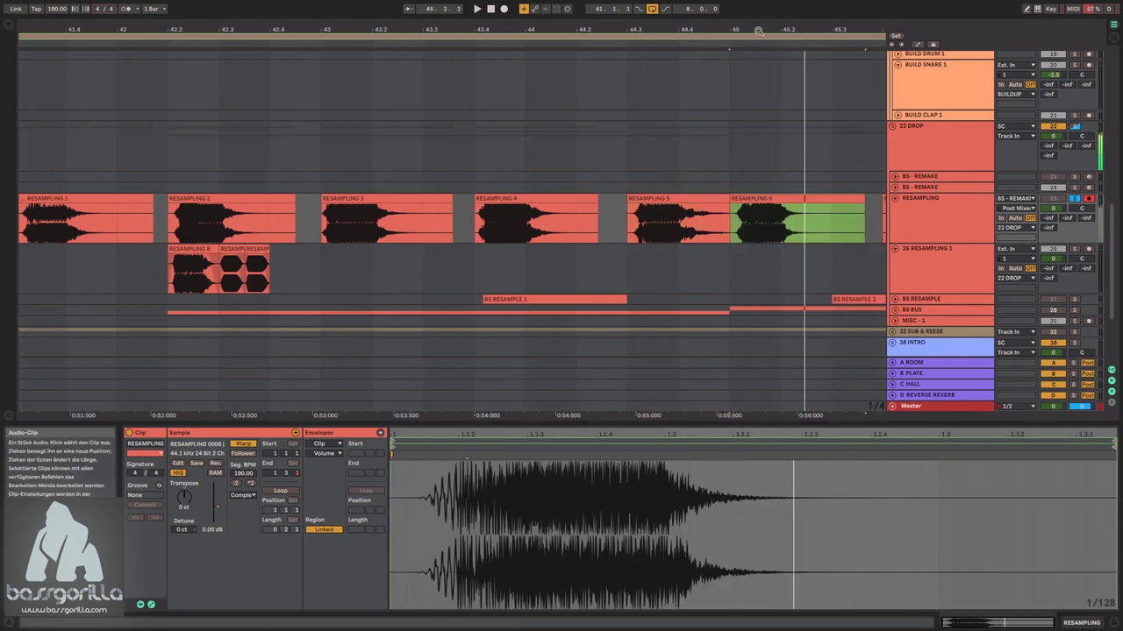
- Copy RESAMPLING 6 to 42.4.1 on the 26 RESAMPLING 1 track and time-stretch it to one beat
left_click_drag(752, 213, 317, 277)
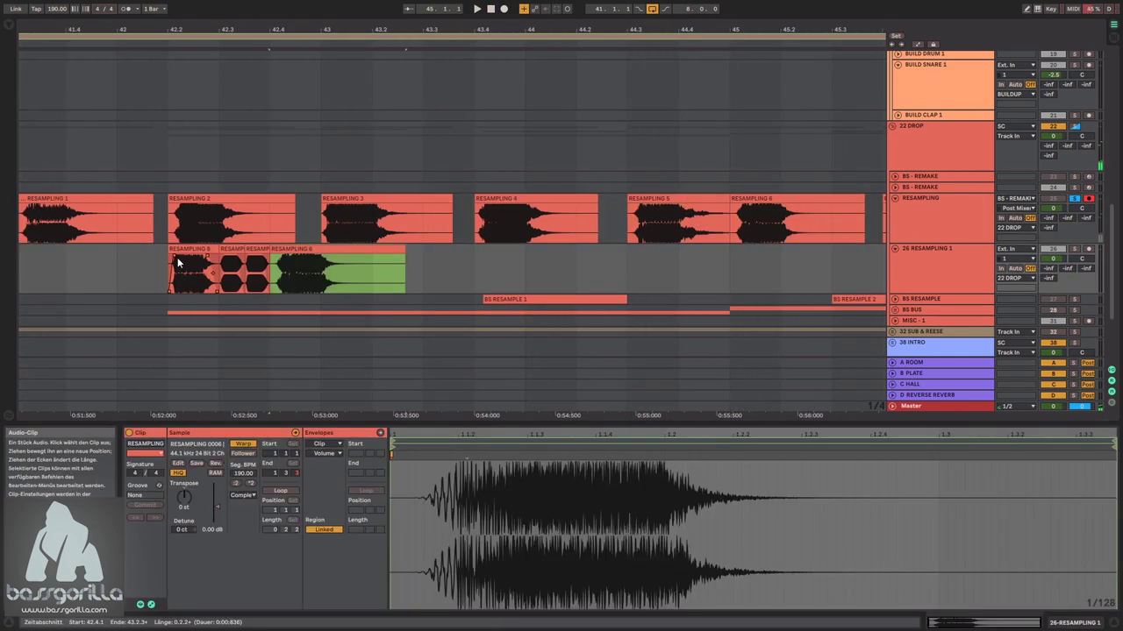
left_click(184, 276)
left_click_drag(256, 49, 437, 255)
left_click(439, 251)
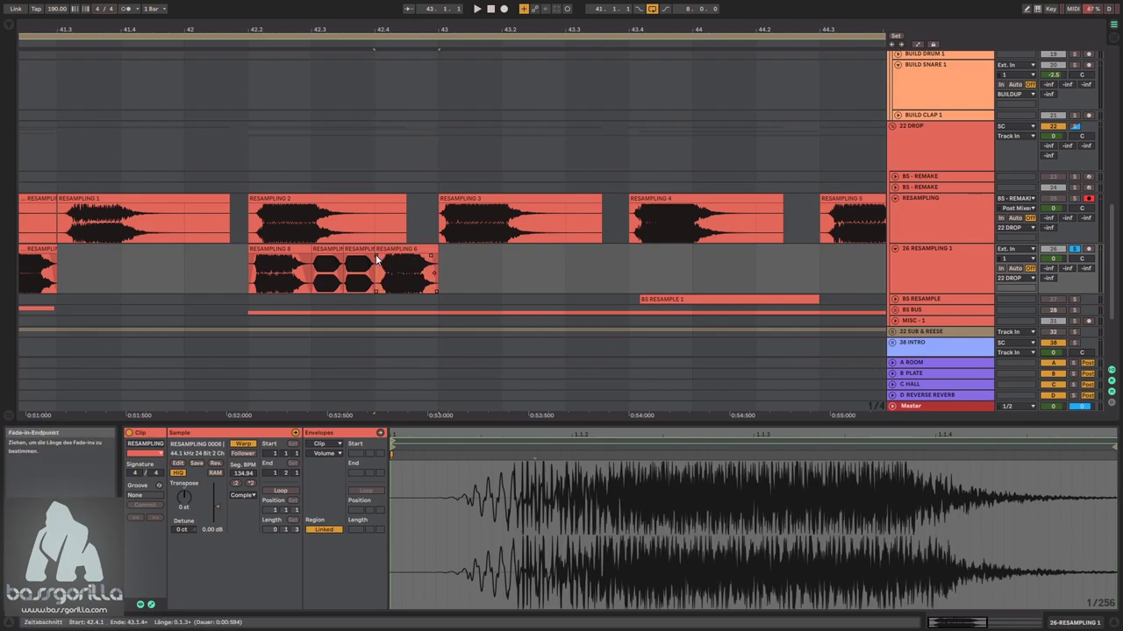
- Try repeating the shortened RESAMPLING 6 clip on every beat from 43.1.1 to 44.2.1, and play the pattern from 42.2.1
key("ctrl+d")
key("ctrl+d")
key("ctrl+d")
key("ctrl+d")
key("ctrl+d")
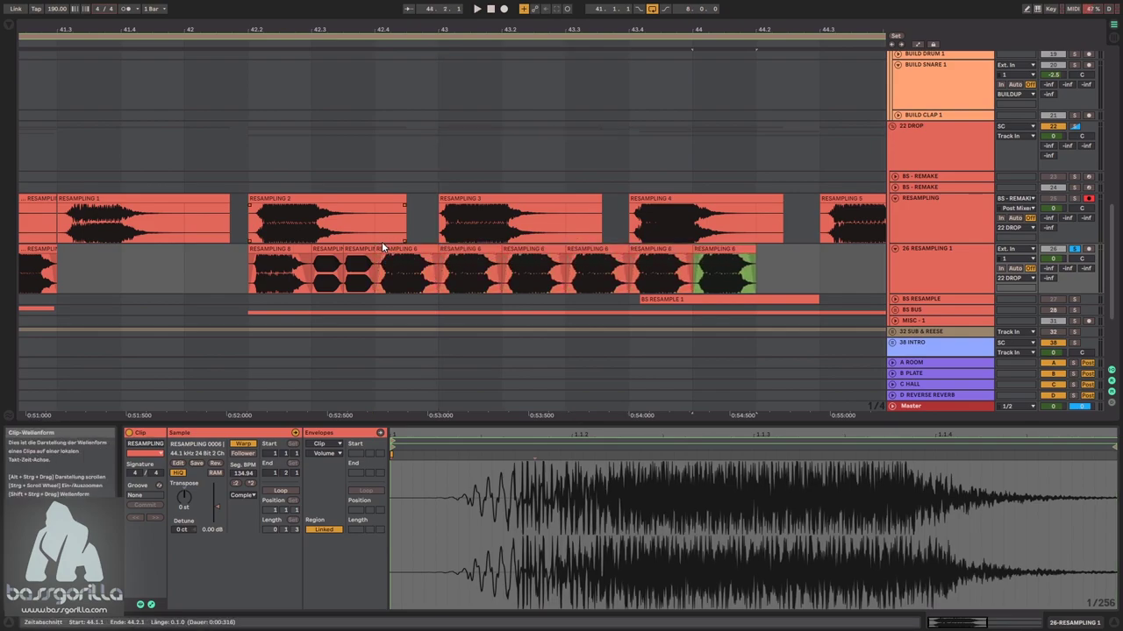
key("ctrl+d")
left_click(267, 249)
key("space")
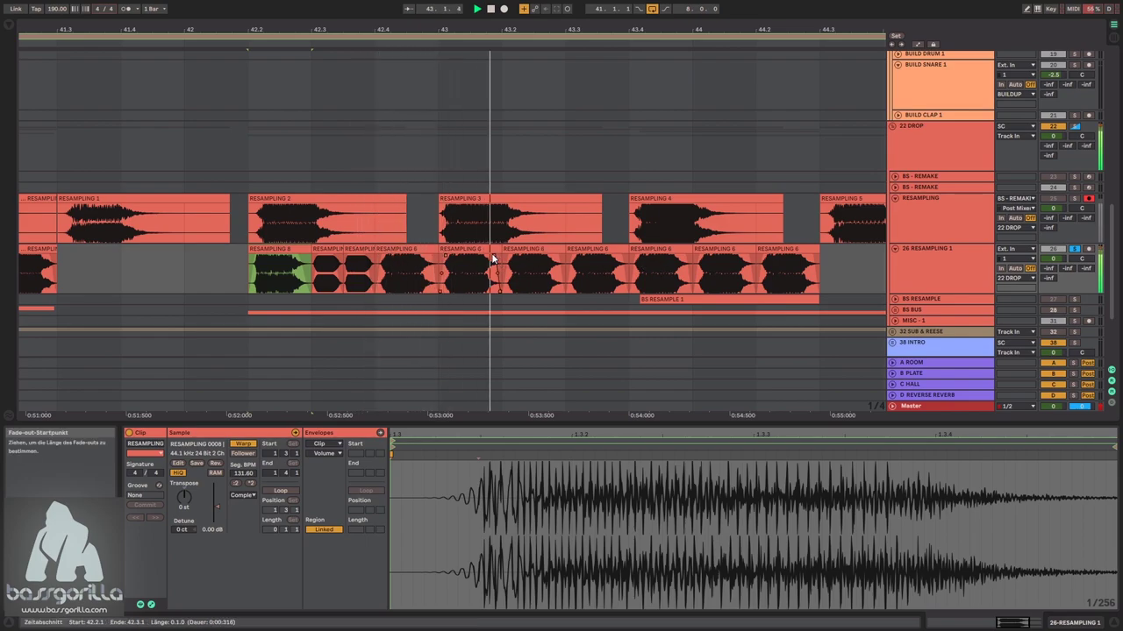
left_click(779, 251)
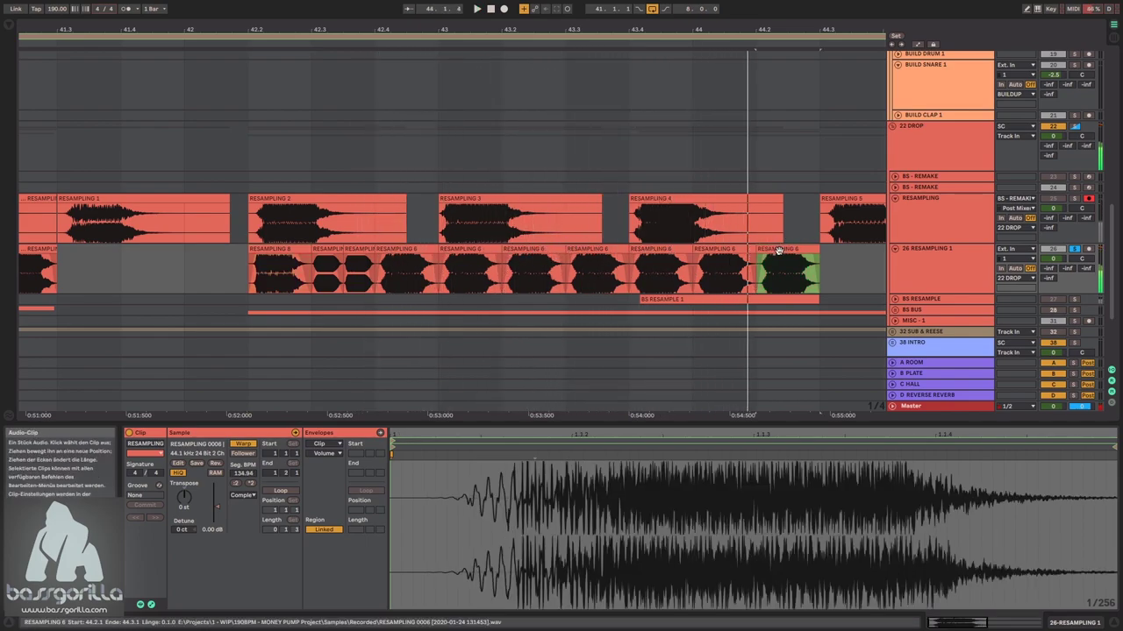
key("ctrl+z")
- Audition the RESAMPLING 5 to RESAMPLING 10 variations in sequence on the soloed RESAMPLING track
left_click_drag(690, 32, 452, 28)
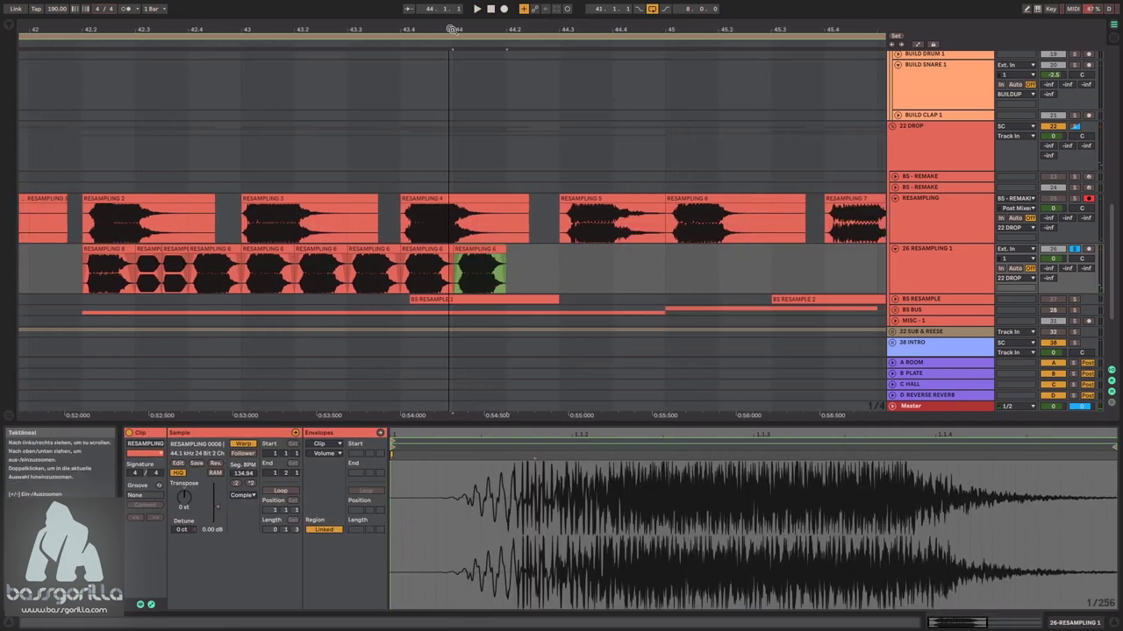
left_click(617, 199)
key("space")
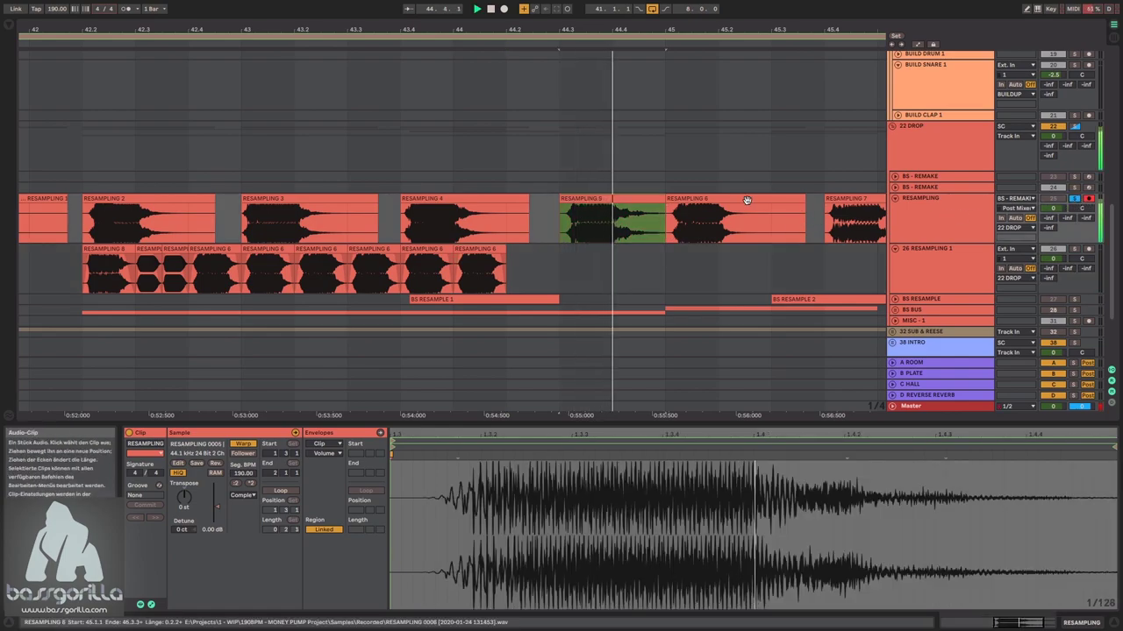
left_click(741, 200)
left_click(859, 199)
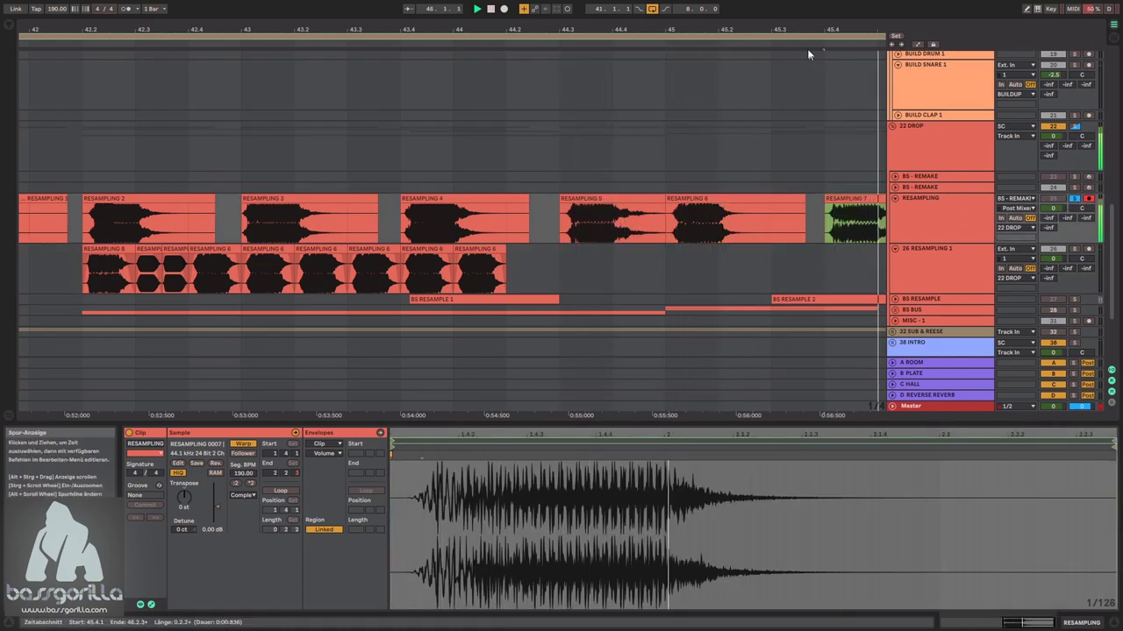
left_click(859, 199)
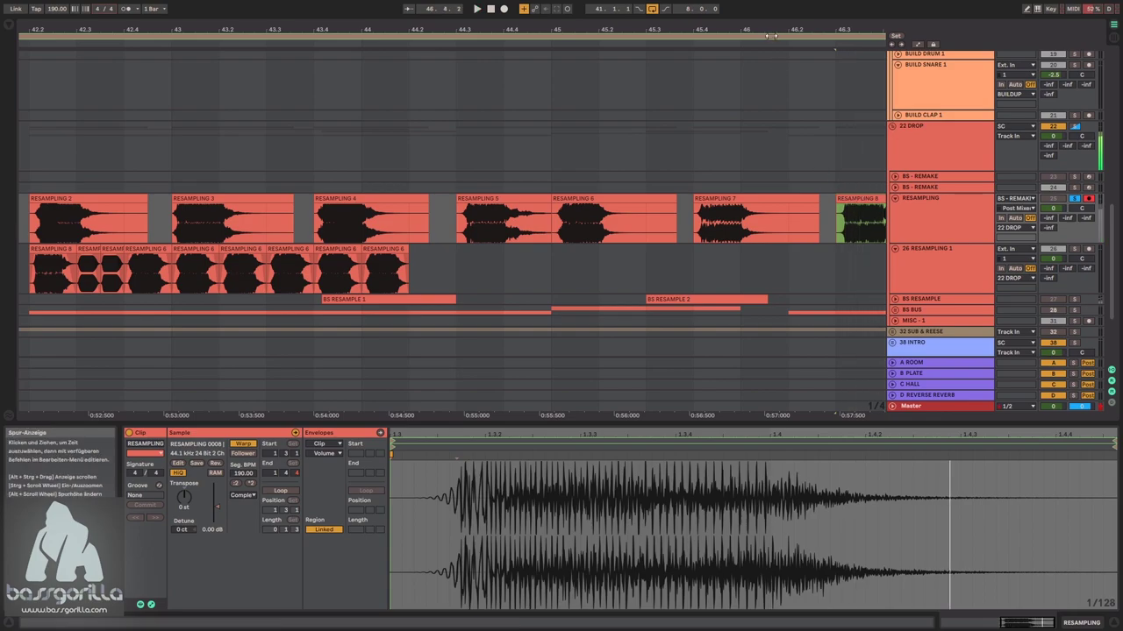
left_click(747, 195)
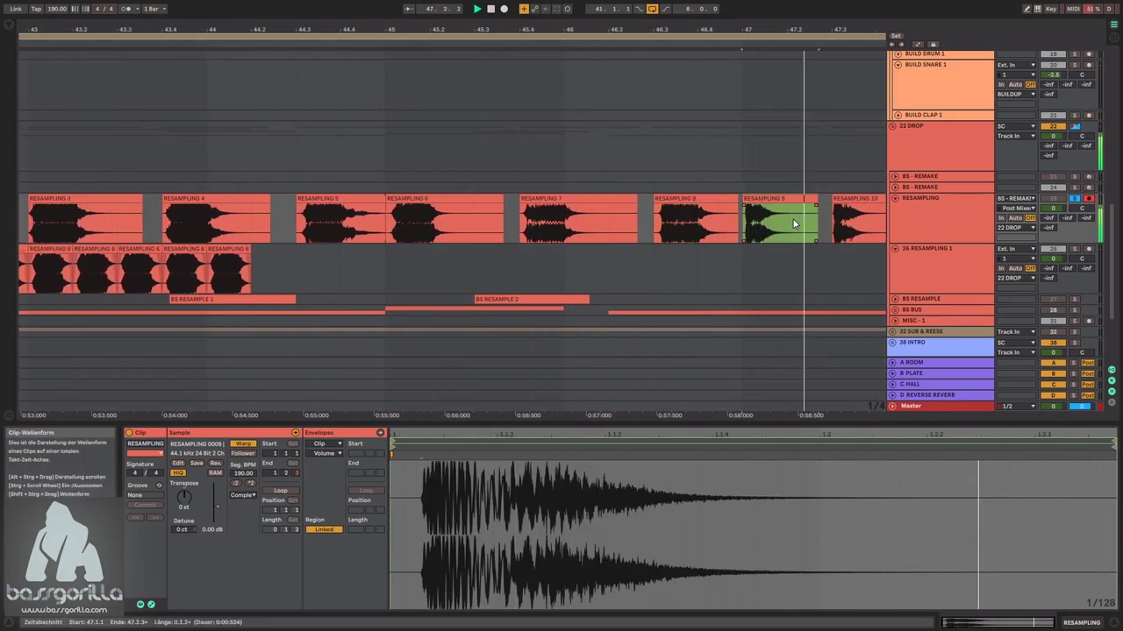
left_click(851, 201)
key("space")
key("space")
mouse_move(769, 37)
left_mouse_down()
mouse_move(605, 34)
mouse_move(755, 35)
left_mouse_up()
- Listen again to RESAMPLING 5 and RESAMPLING 4 on the soloed RESAMPLING track for comparison
left_click(539, 197)
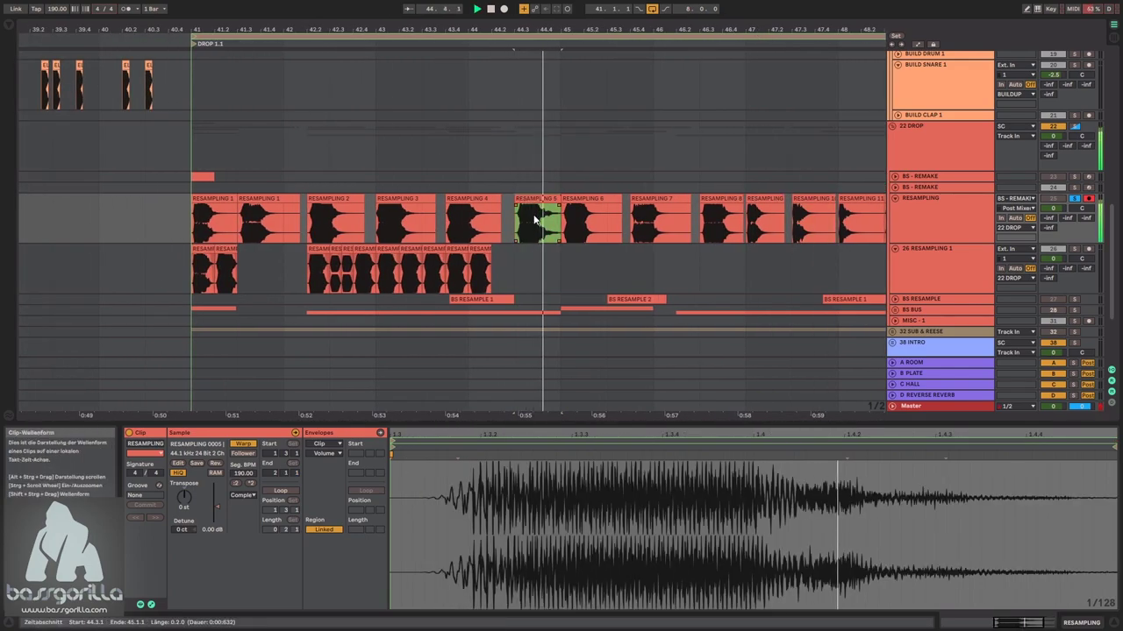
left_click(459, 199)
key("space")
key("space")
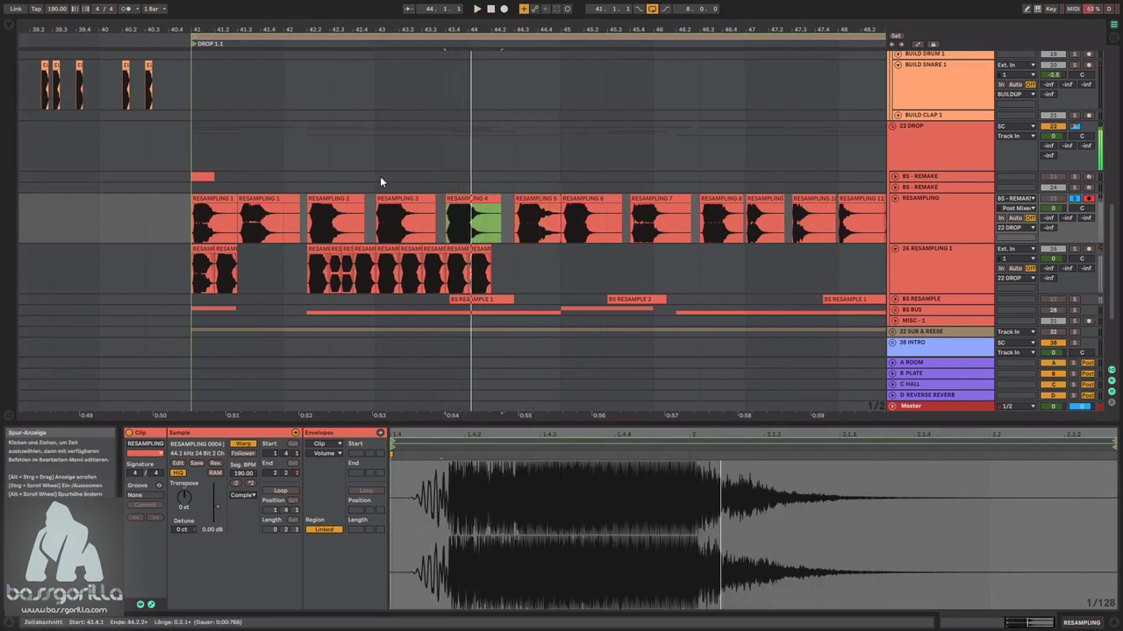
- Copy RESAMPLING 4 to 43.1.1 on the new track, over the RESAMPLING 6 clips, and time-stretch it to one beat
scroll(367, 273, "up", 4)
left_click(302, 282)
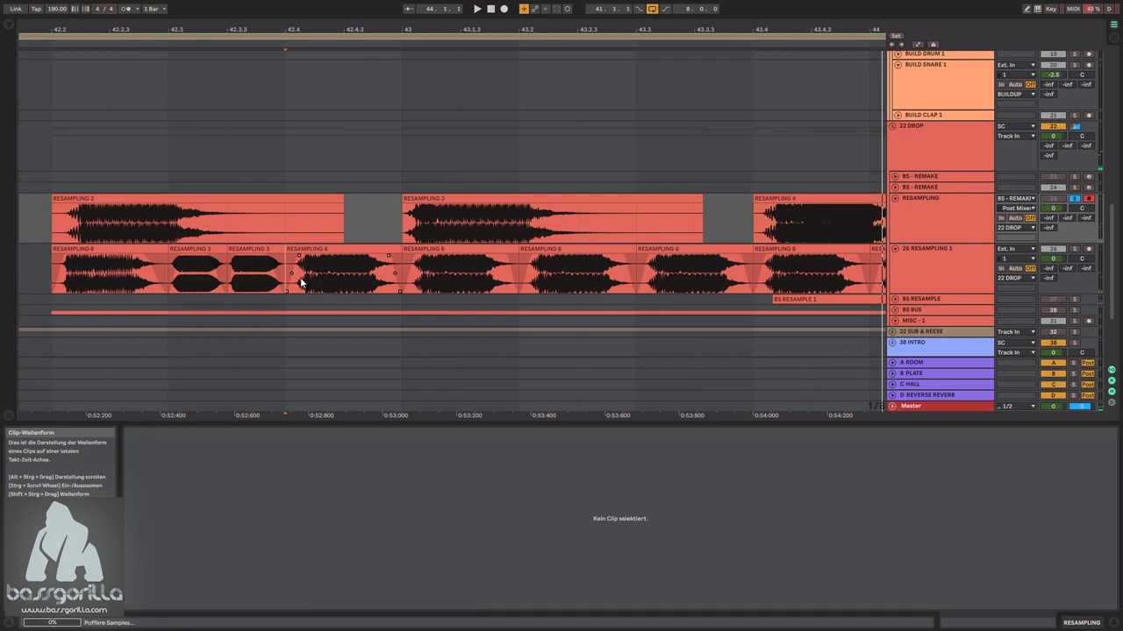
key("space")
key("space")
left_click_drag(483, 30, 483, 6)
key("space")
key("space")
left_click(471, 283)
left_click(456, 249)
mouse_move(517, 254)
left_mouse_down()
mouse_move(594, 248)
mouse_move(507, 255)
left_mouse_up()
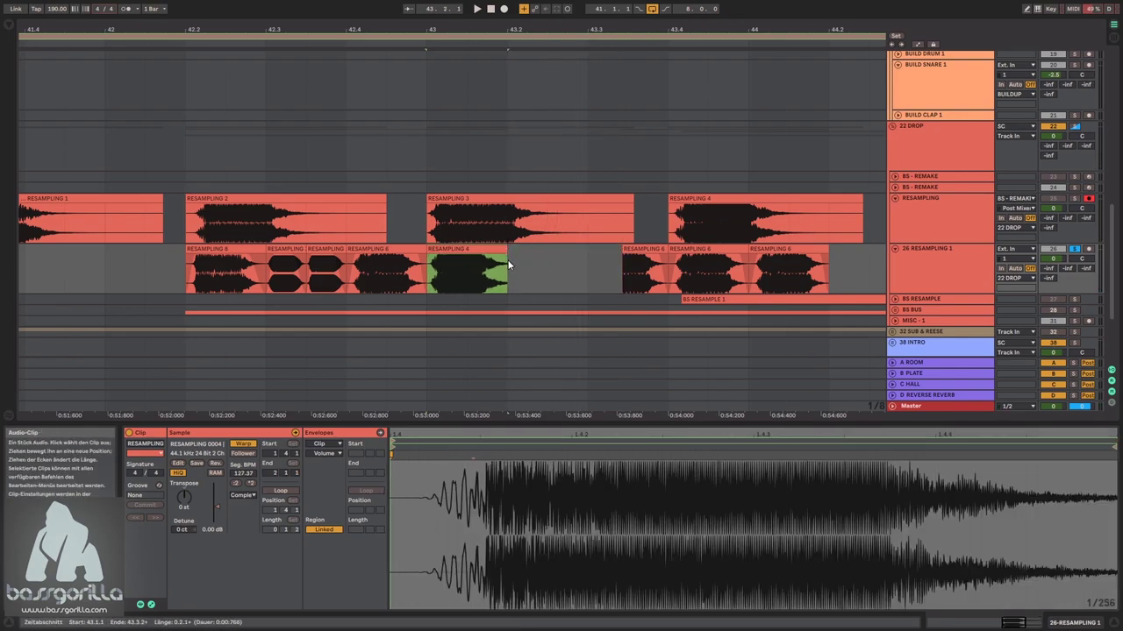
- Alternate one-beat RESAMPLING 6 and RESAMPLING 4 clips from 42.4.1 up to 44.2.1, and listen to the pattern
left_click_drag(407, 251, 570, 254)
left_click(469, 250)
left_click(401, 250, "shift")
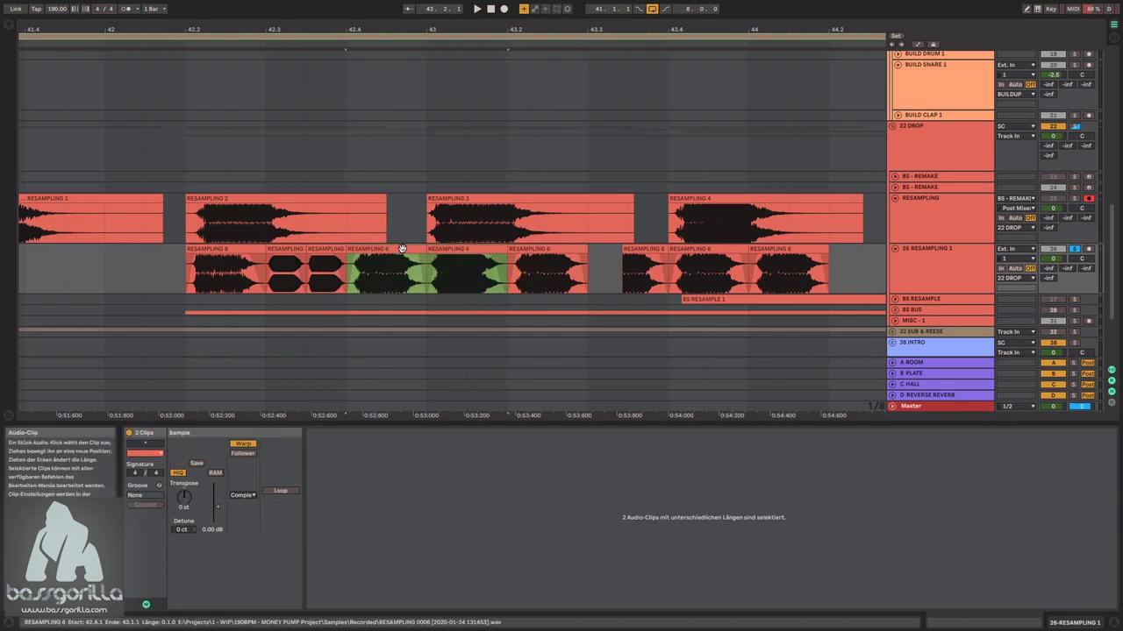
key("ctrl+d")
key("ctrl+d")
left_click(198, 247)
key("space")
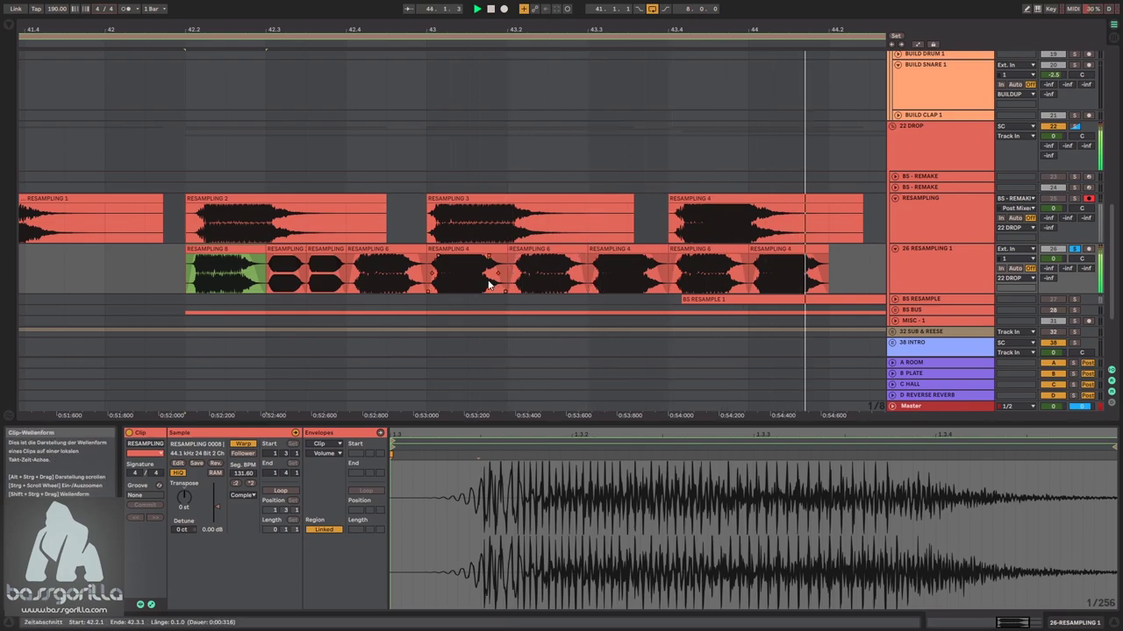
key("space")
left_click(381, 249)
key("space")
key("space")
- Time-stretch the RESAMPLING 4 clip at 43.1.1 to half a beat, duplicate it once and play from 42.4.1
left_click(495, 250)
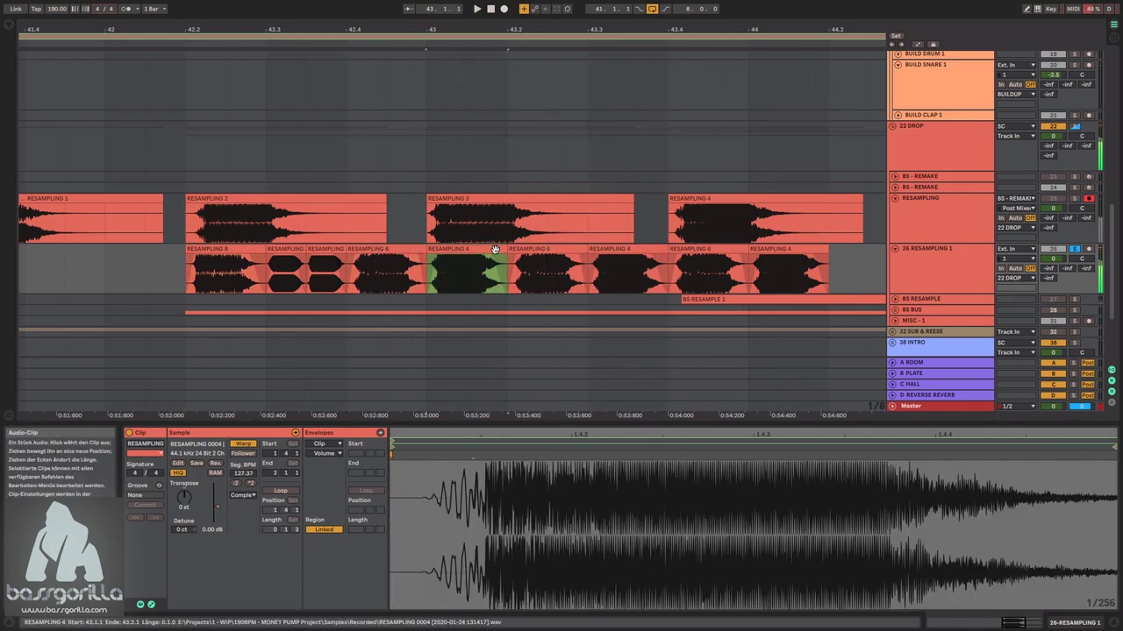
left_click_drag(480, 253, 466, 257)
key("ctrl+d")
left_click(391, 249)
key("space")
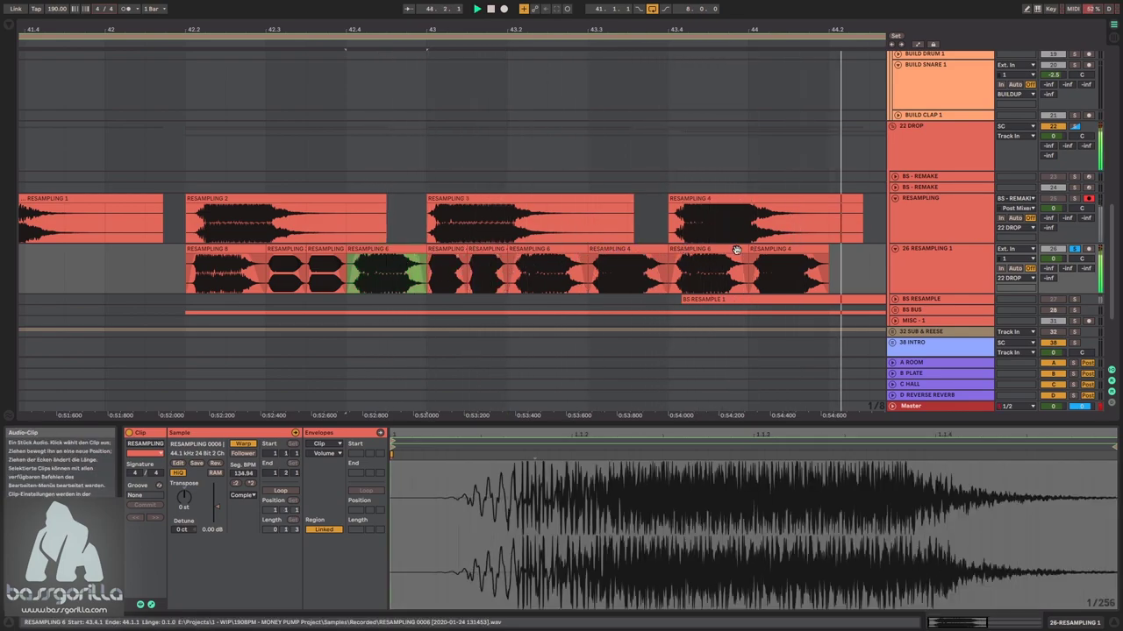
- Extend the pattern with RESAMPLING 6 at 44.2.1 and RESAMPLING 4 at 44.3.1, and play the drop unsoloed from 41.1.1
left_click_drag(701, 251, 840, 255)
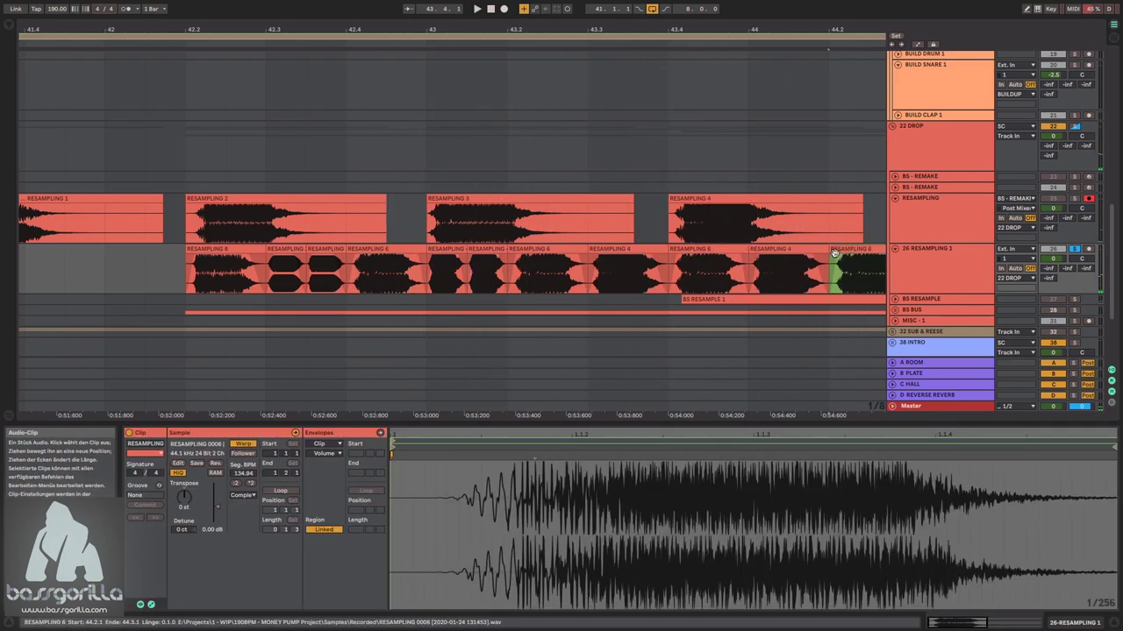
key("space")
left_click(802, 250)
left_click_drag(765, 30, 674, 17)
left_click_drag(683, 251, 733, 254)
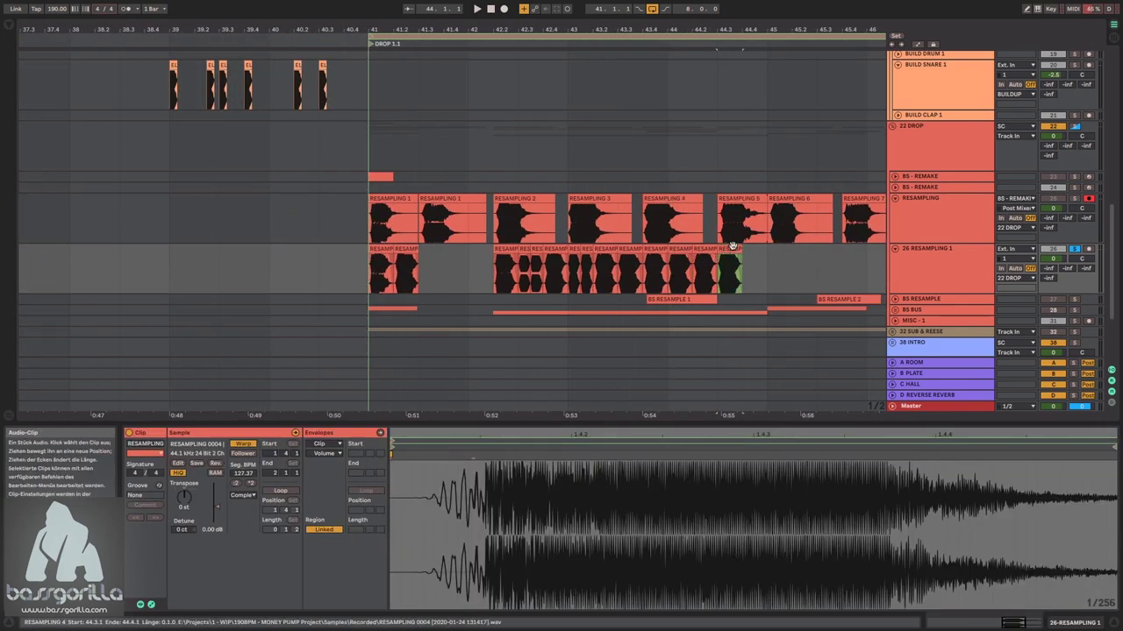
left_click(376, 282)
key("space")
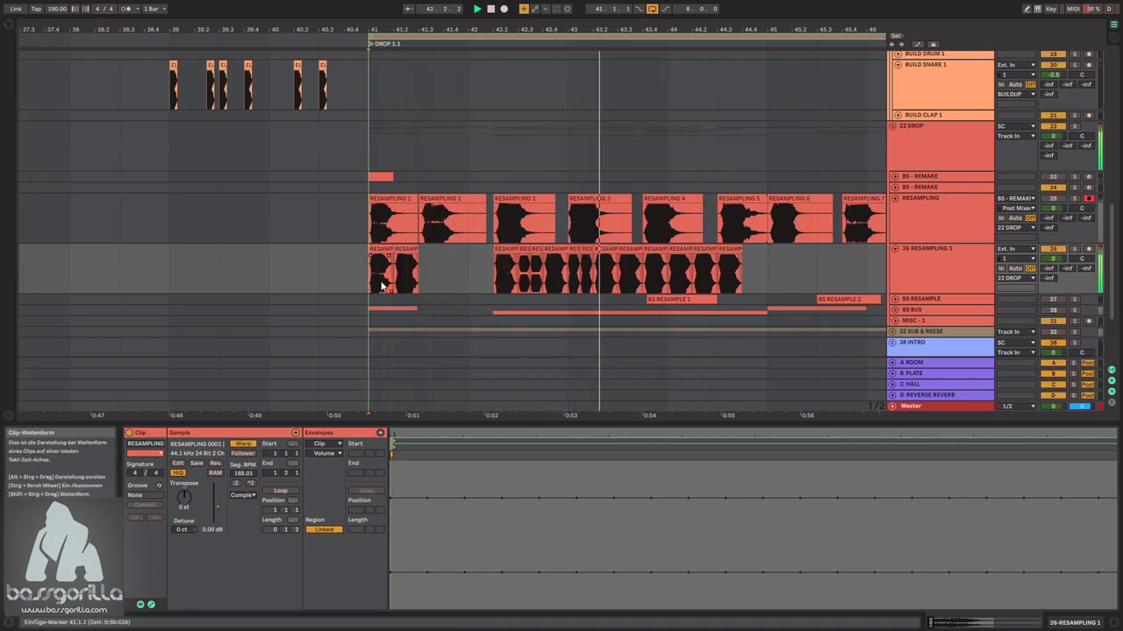
- Fill the beat from 44.4.1 with two RESAMPLING 6 clips time-stretched to 0.0.2 each
left_click(506, 249)
scroll(512, 249, "up", 2)
left_click(499, 249)
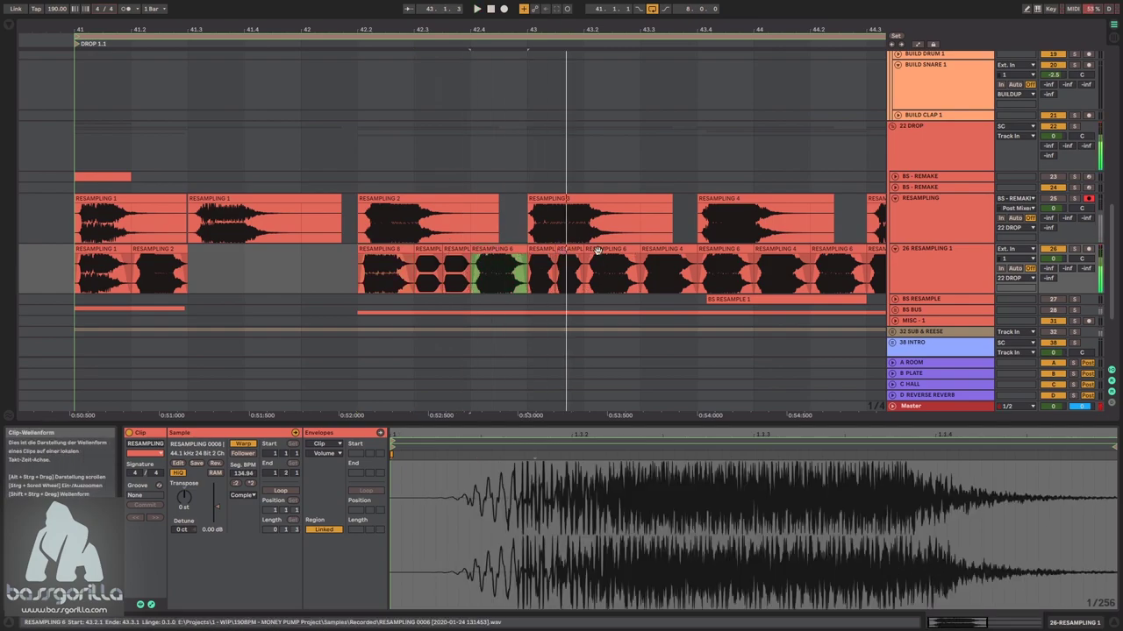
key("ctrl+d")
scroll(544, 263, "down", 2)
left_click(332, 249)
left_click(709, 263)
key("ctrl+d")
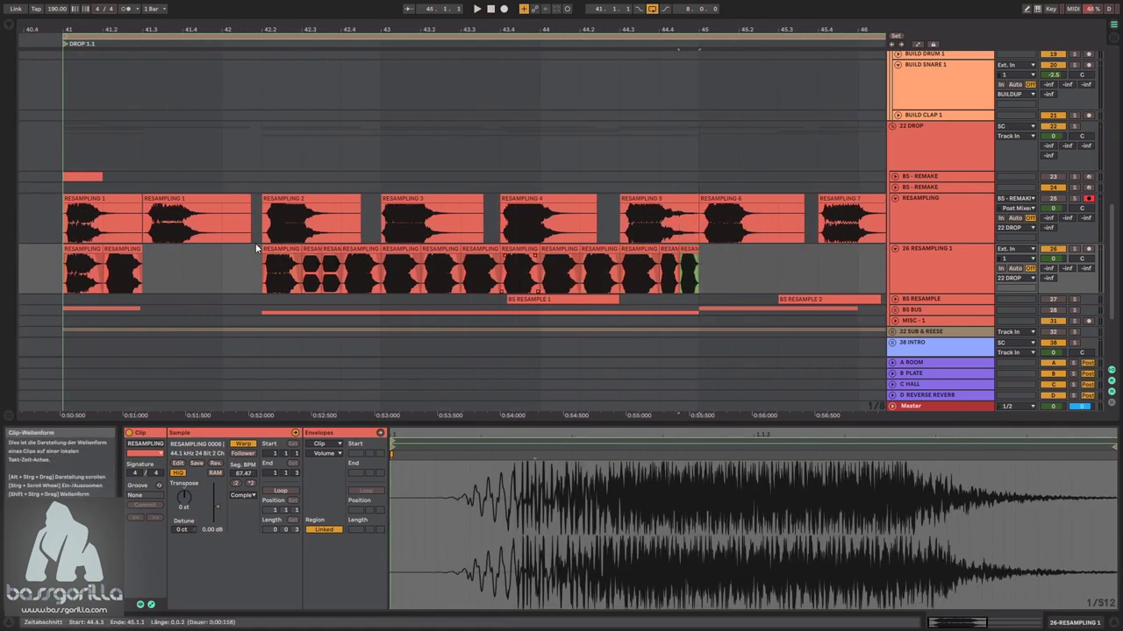
- Duplicate the four-bar clip pattern from 41.1.1 to 45.1.1 on the 26 RESAMPLING 1 track directly after itself
left_click(266, 271)
key("space")
key("space")
scroll(211, 281, "down", 3)
left_click(146, 277)
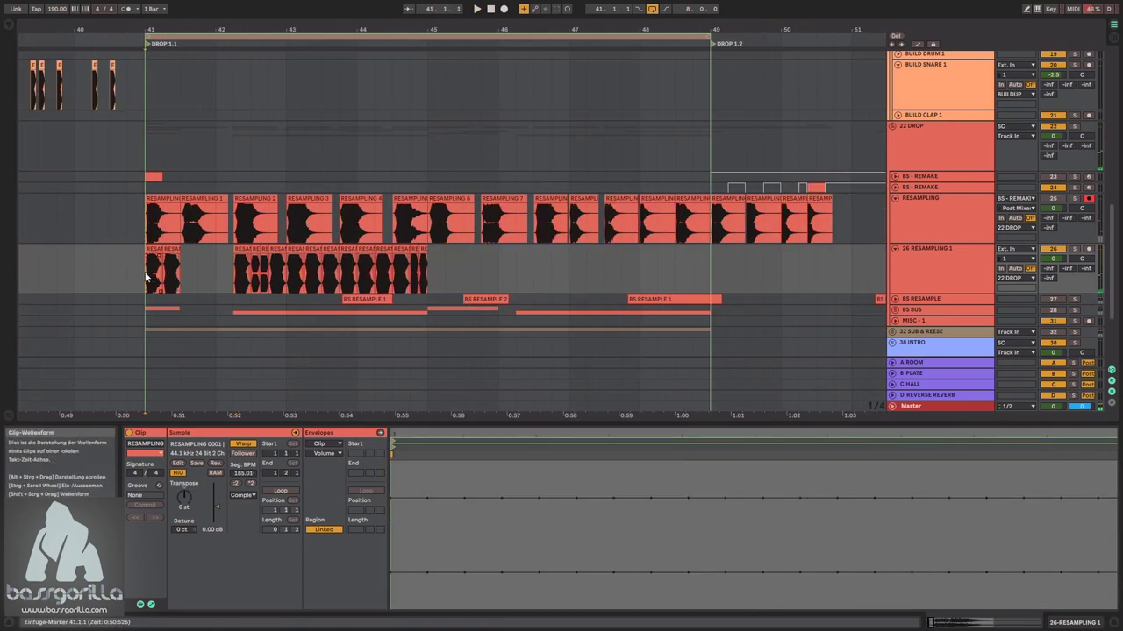
left_click_drag(146, 277, 429, 267)
scroll(476, 196, "down", 3)
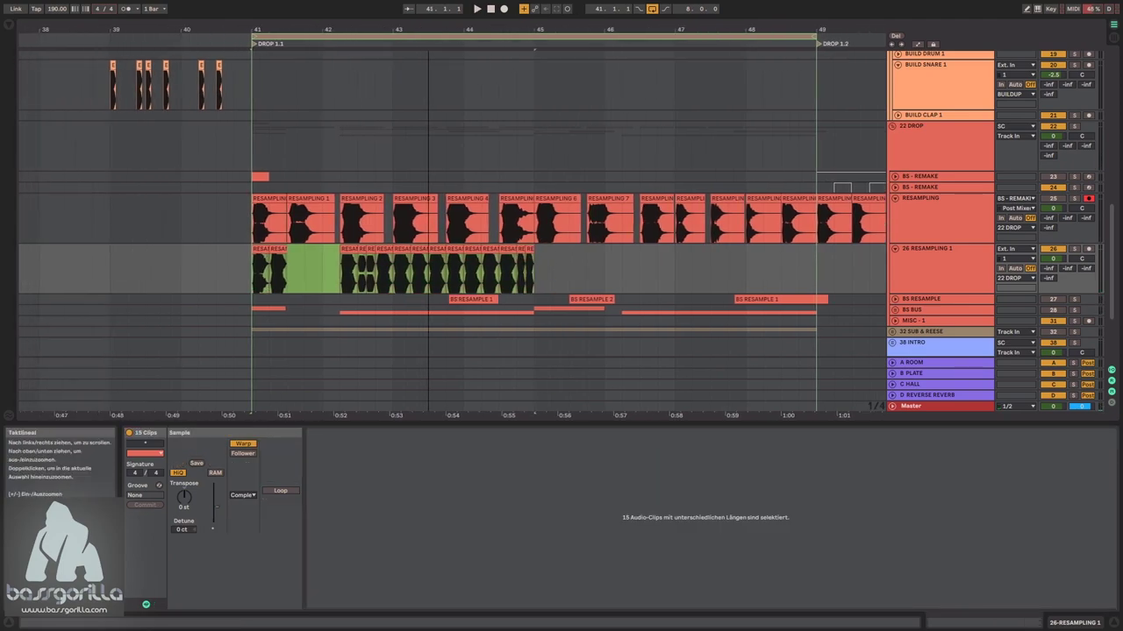
key("ctrl+d")
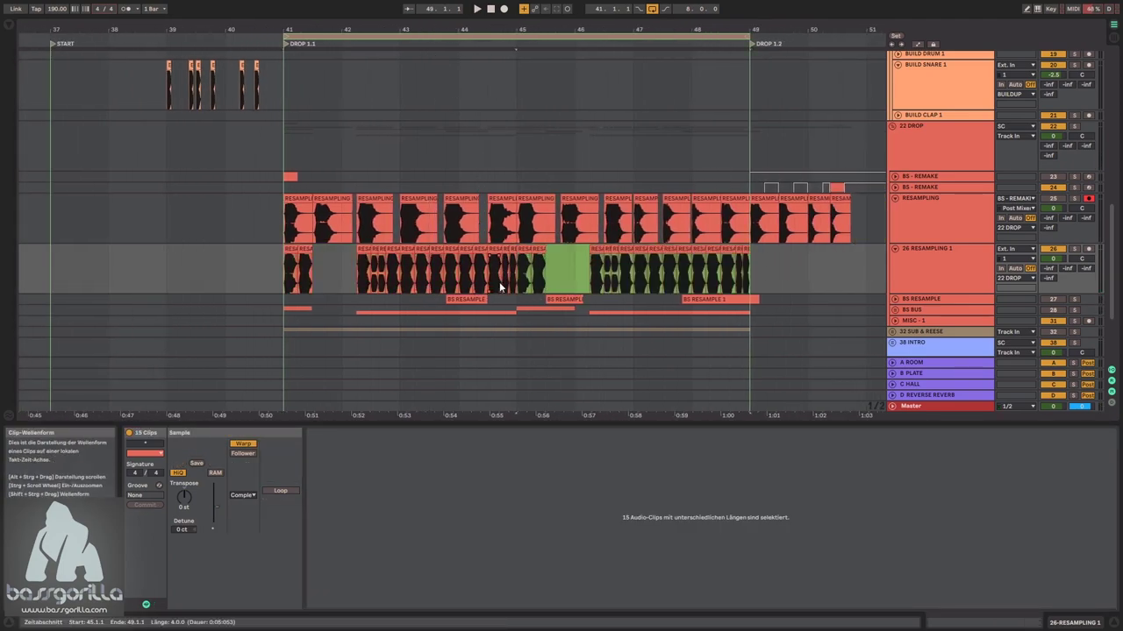
- Expand the BS BUS group and select the clip at 45.1.1 on the 29 BS RESAMPLE 1 track as a reference
scroll(499, 282, "up", 3)
left_click(538, 263)
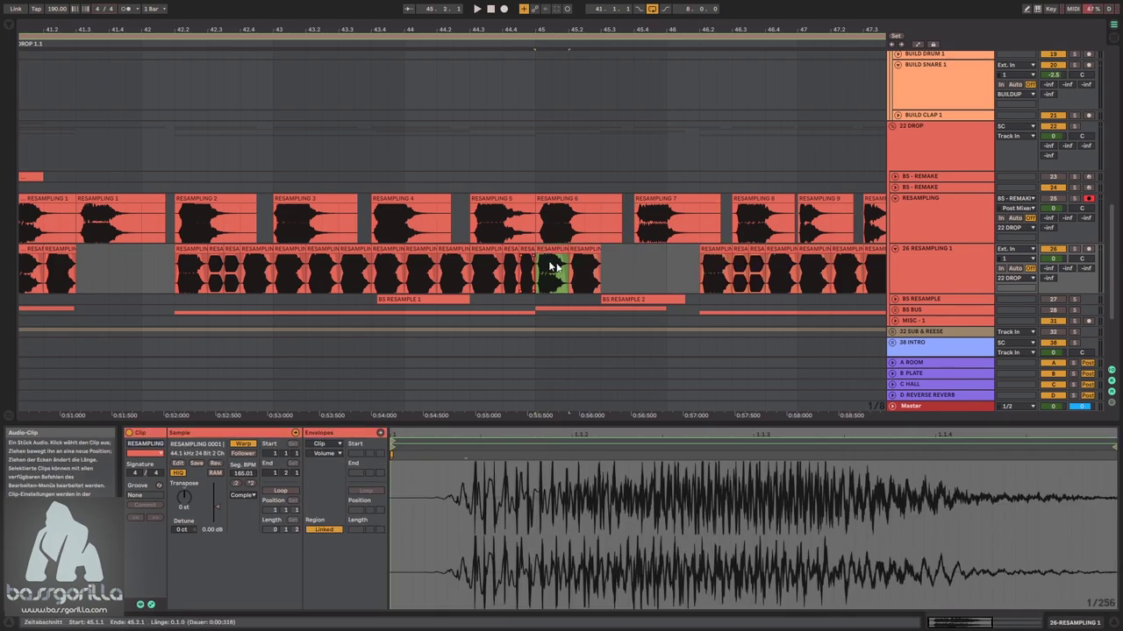
scroll(953, 274, "down", 2)
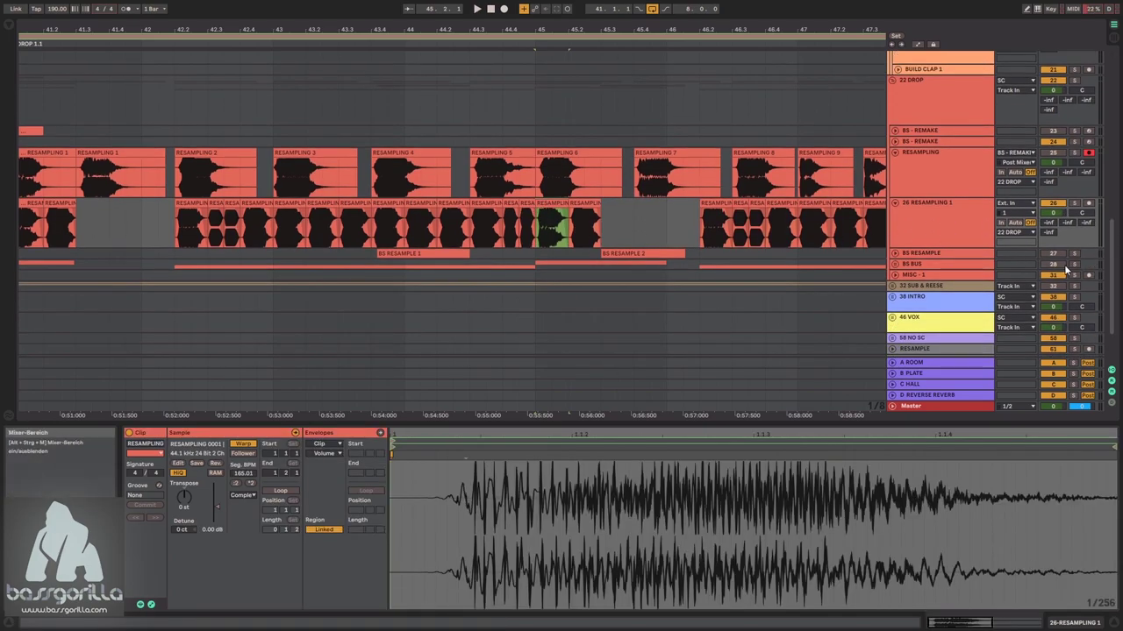
left_click(895, 264)
scroll(605, 272, "down", 2)
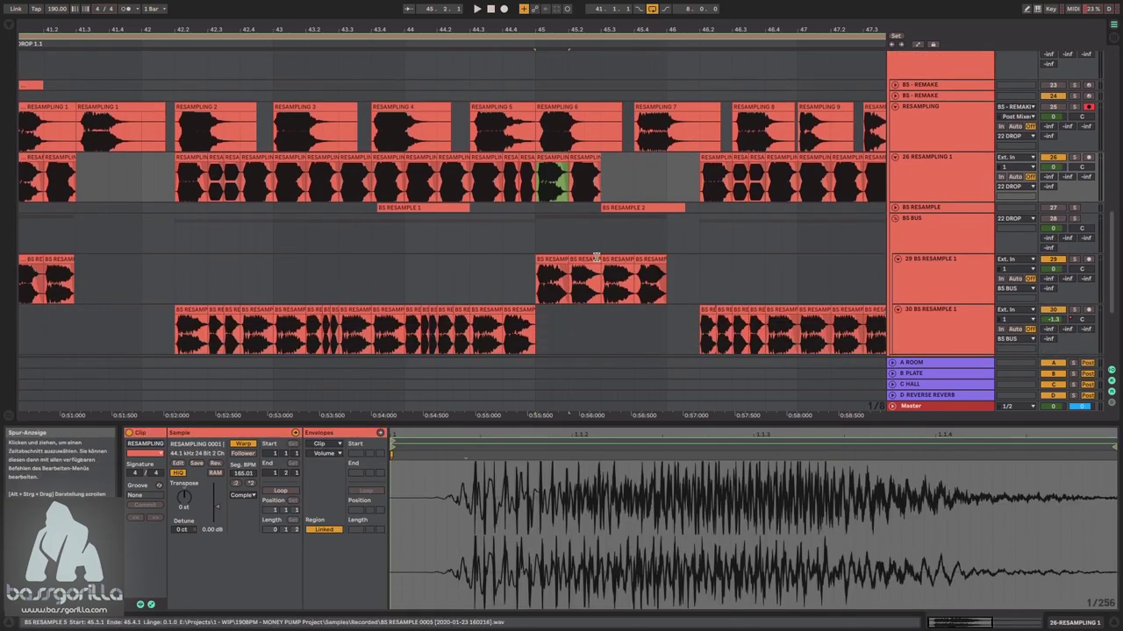
left_click_drag(479, 33, 512, 27)
left_click(575, 259)
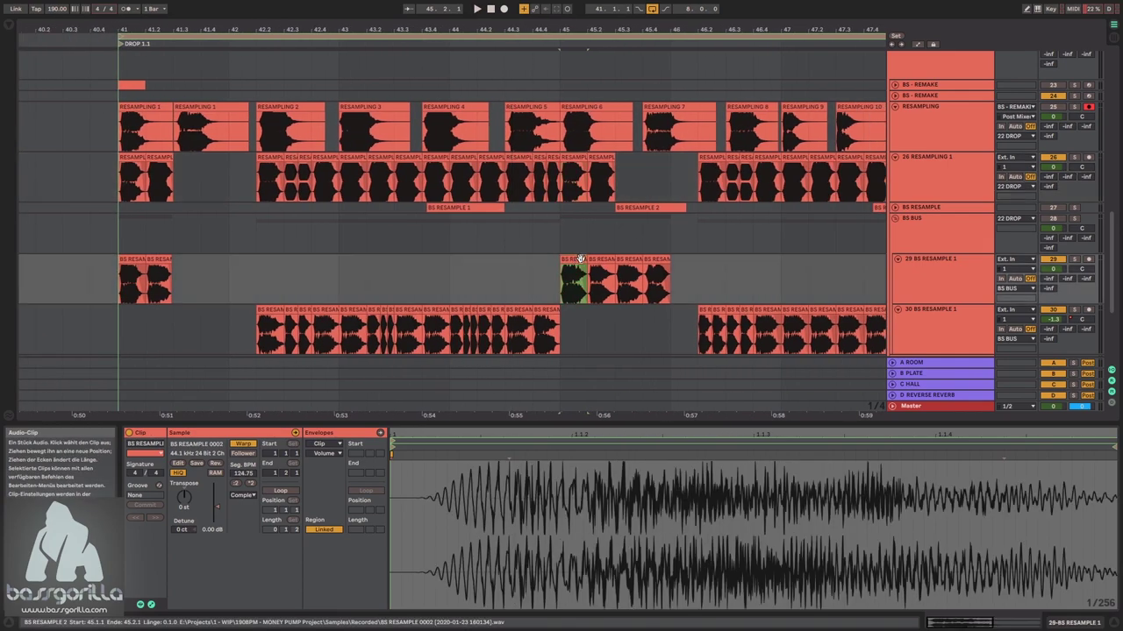
- Audition the soloed 29 BS RESAMPLE 1 clips from 45.1.1 with the BS BUS activated, and collapse the muted bus again
left_click(1074, 259)
key("space")
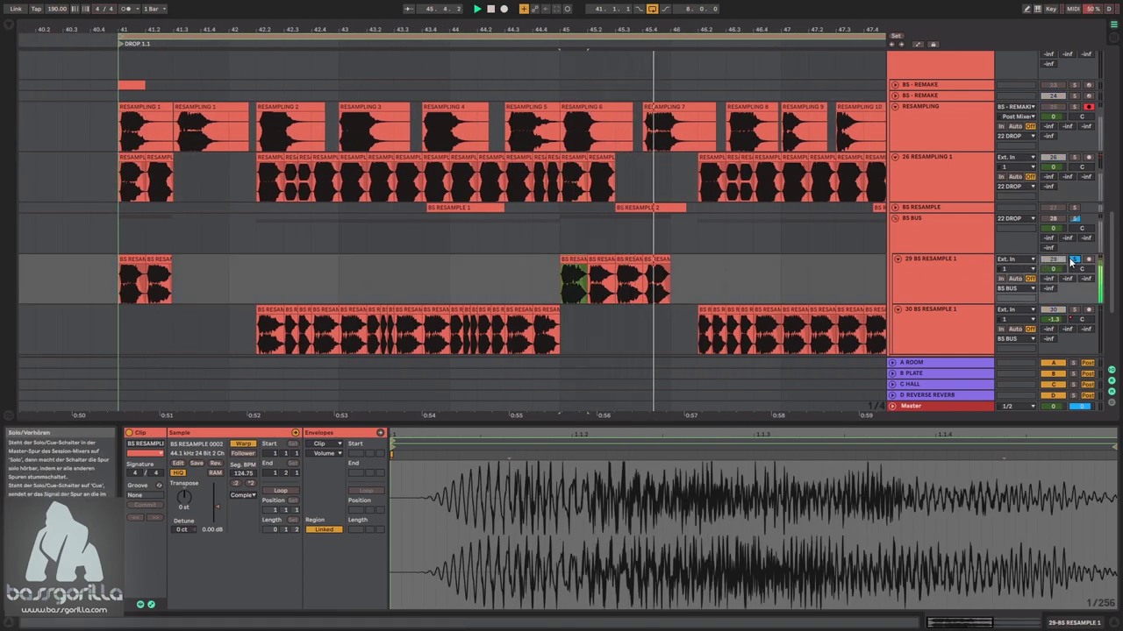
left_click(1052, 220)
key("space")
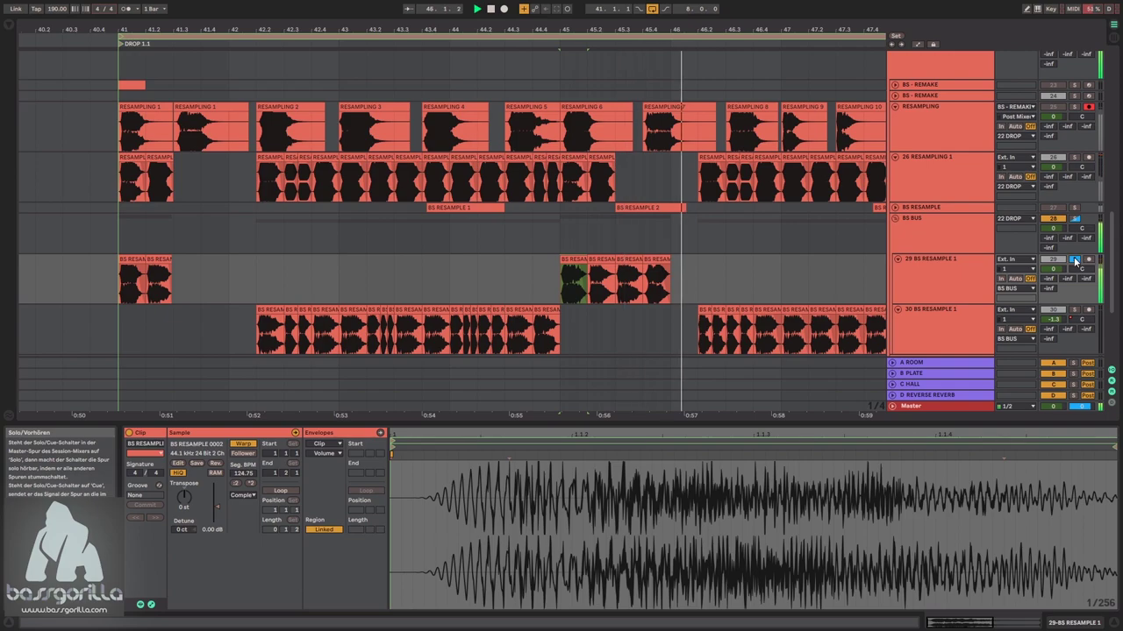
left_click(1075, 260)
left_click(1053, 220)
scroll(647, 243, "up", 2)
left_click(894, 286)
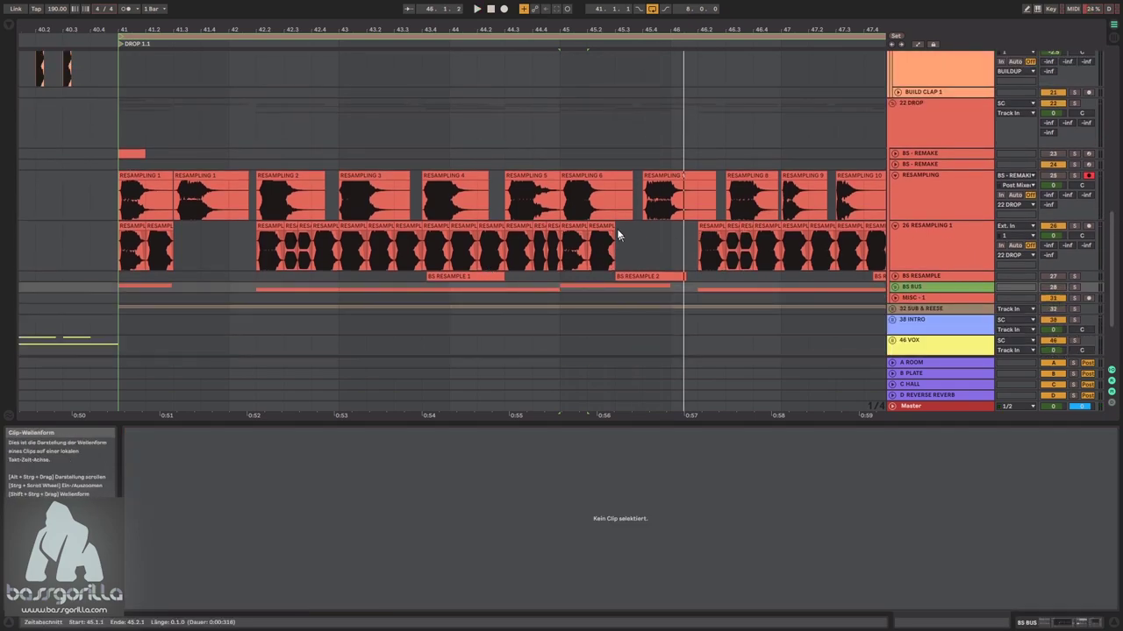
- Audition the RESAMPLING 7 clip and copy it to 45.3.1 on the 26 RESAMPLING 1 track, fitted to one beat
left_click(579, 230)
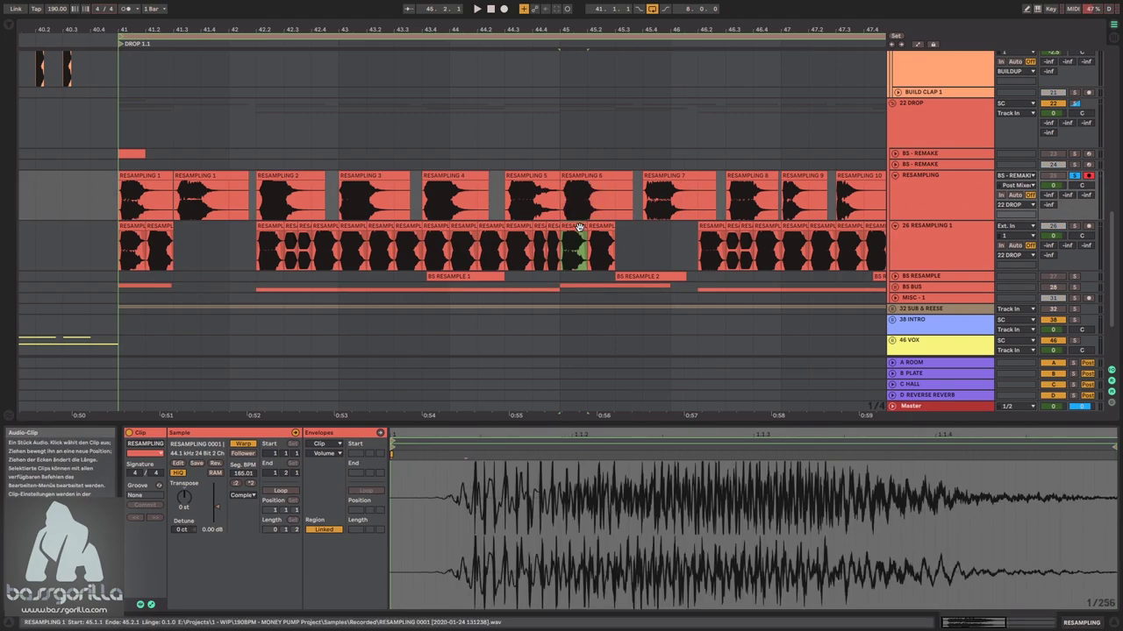
left_click(1094, 226)
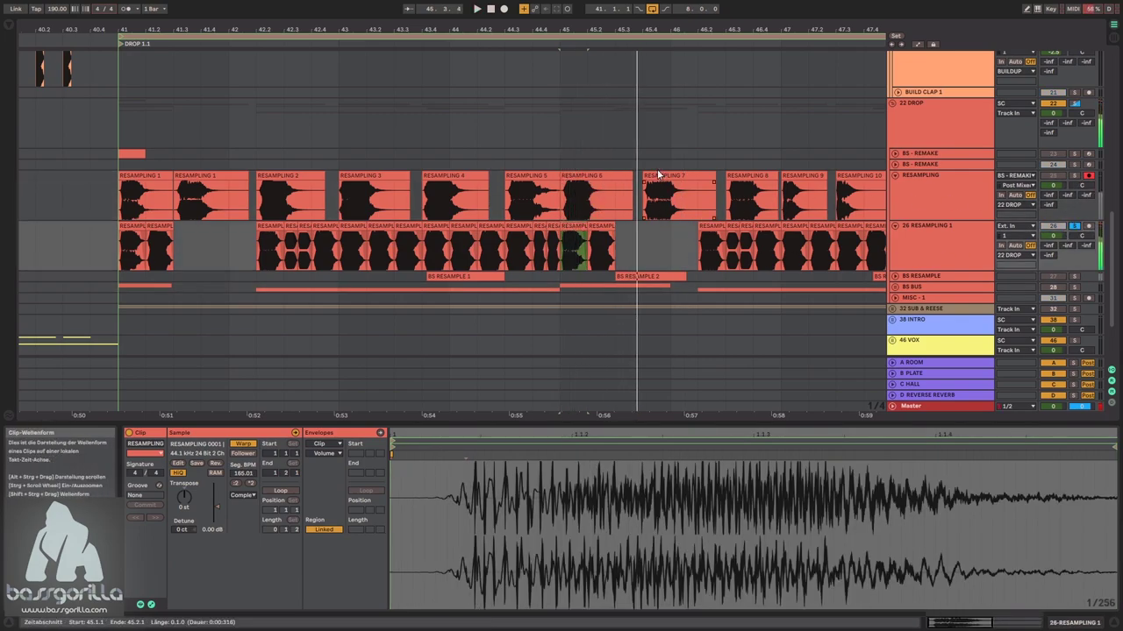
left_click(691, 179)
key("space")
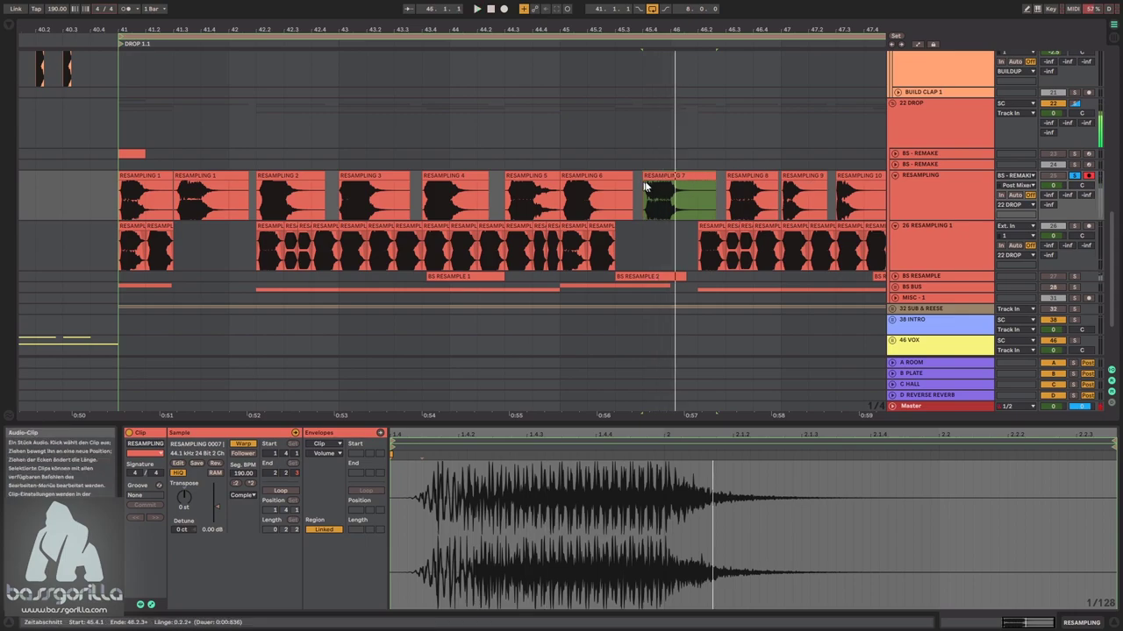
left_click_drag(664, 201, 641, 235)
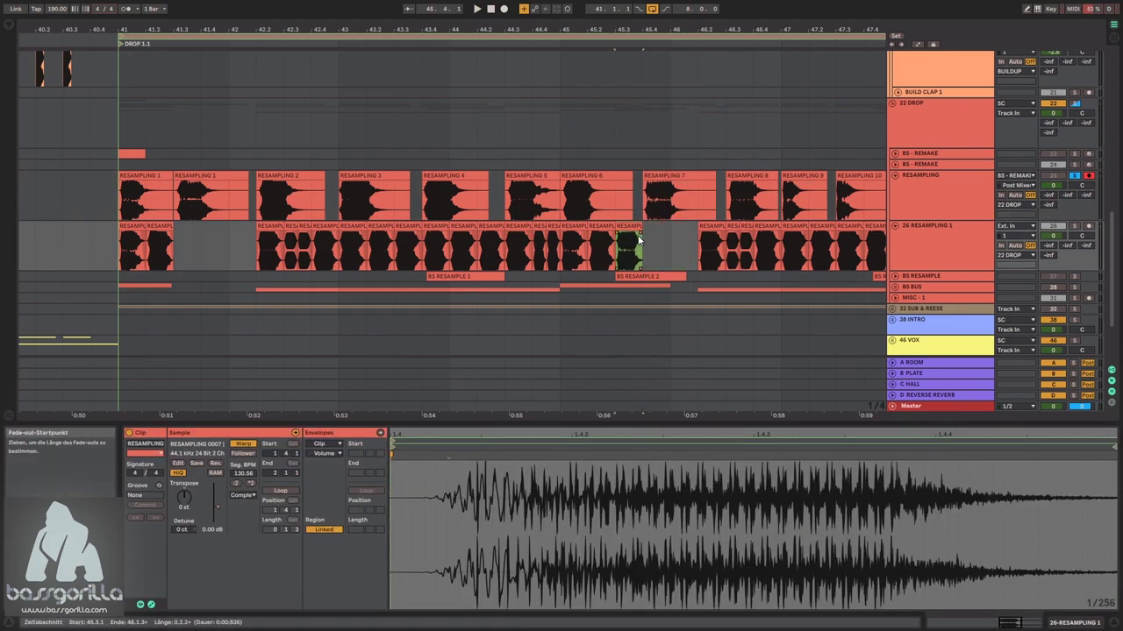
- Audition the RESAMPLING 5 clip and copy it to 45.4.1 on the 26 RESAMPLING 1 track, fitted to one beat
left_click(572, 198)
key("space")
left_click(528, 175)
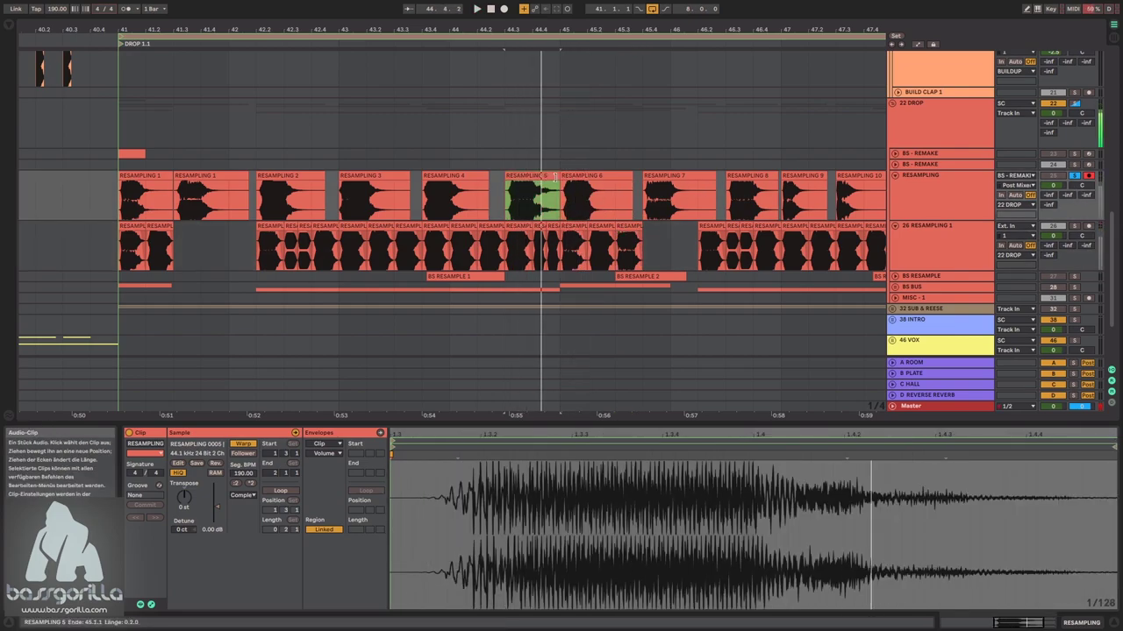
left_click_drag(537, 176, 669, 234)
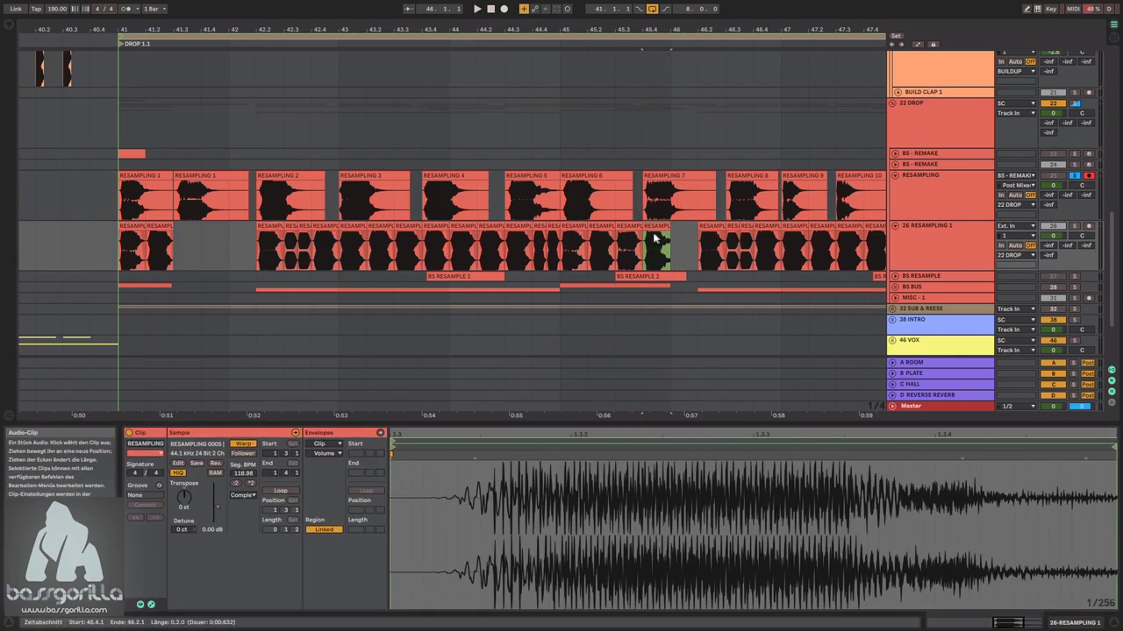
- Solo the 26 RESAMPLING 1 track and play the edited phrase from 45.1.1
left_click(579, 227)
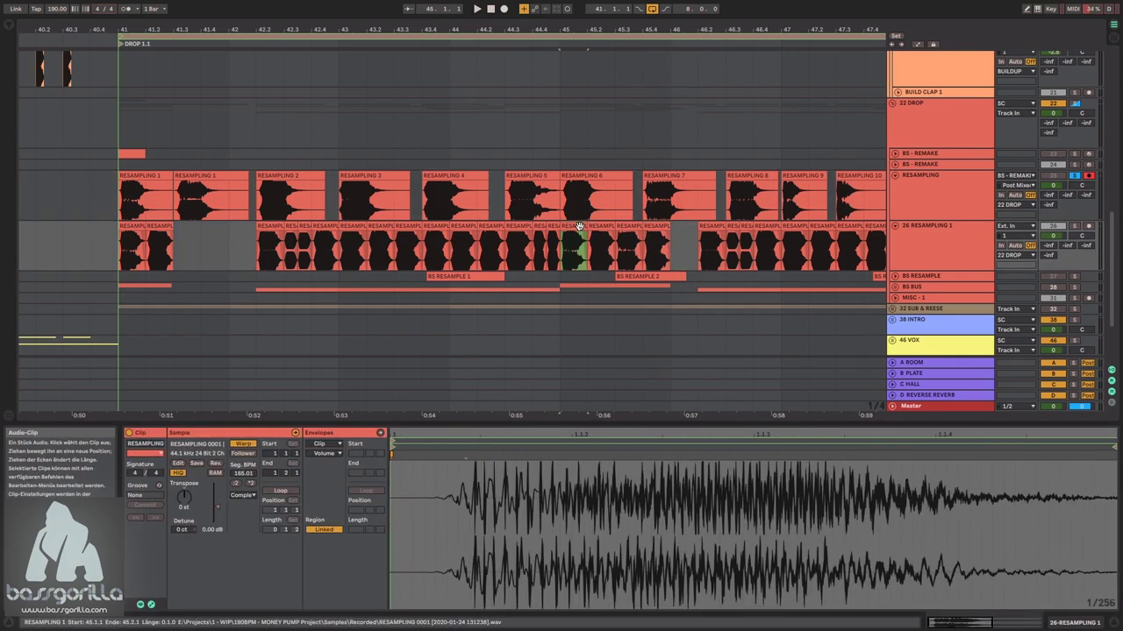
left_click(1073, 226)
key("space")
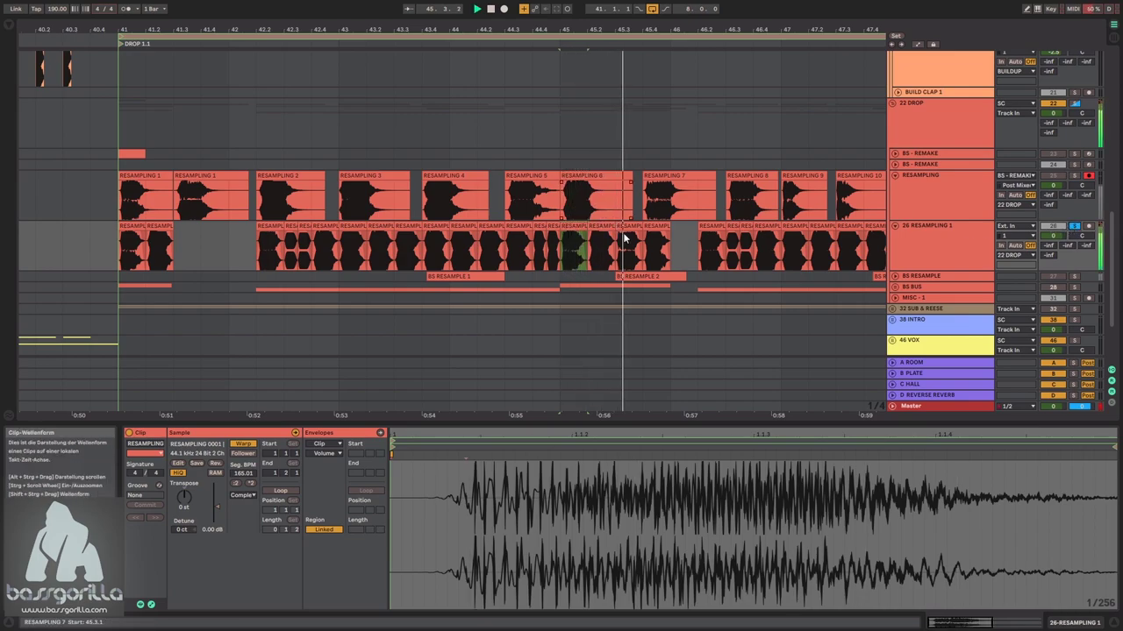
scroll(602, 253, "up", 1)
scroll(598, 252, "down", 3)
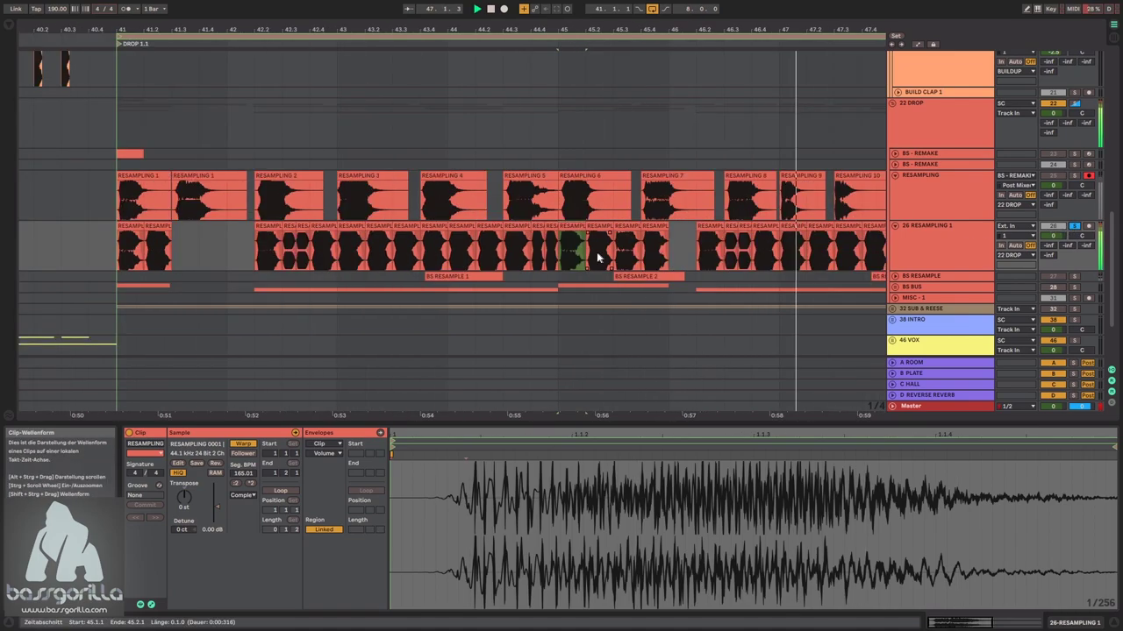
key("space")
- Audition the clips from 46.2.1 onward on the soloed 26 RESAMPLING 1 track
left_click(639, 227)
scroll(660, 289, "up", 4)
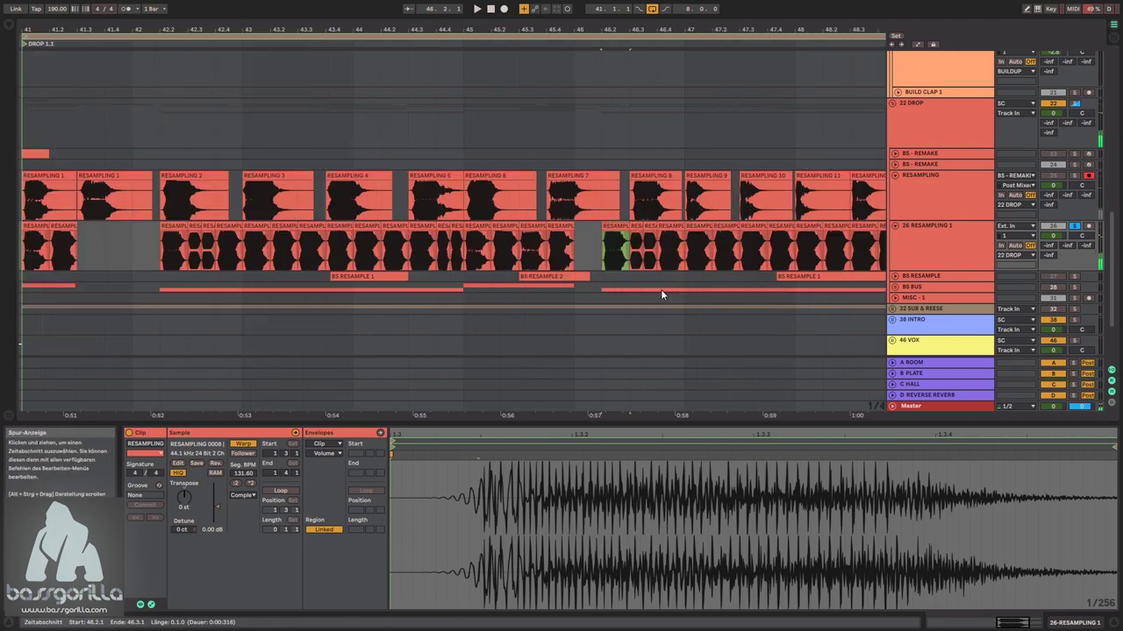
key("space")
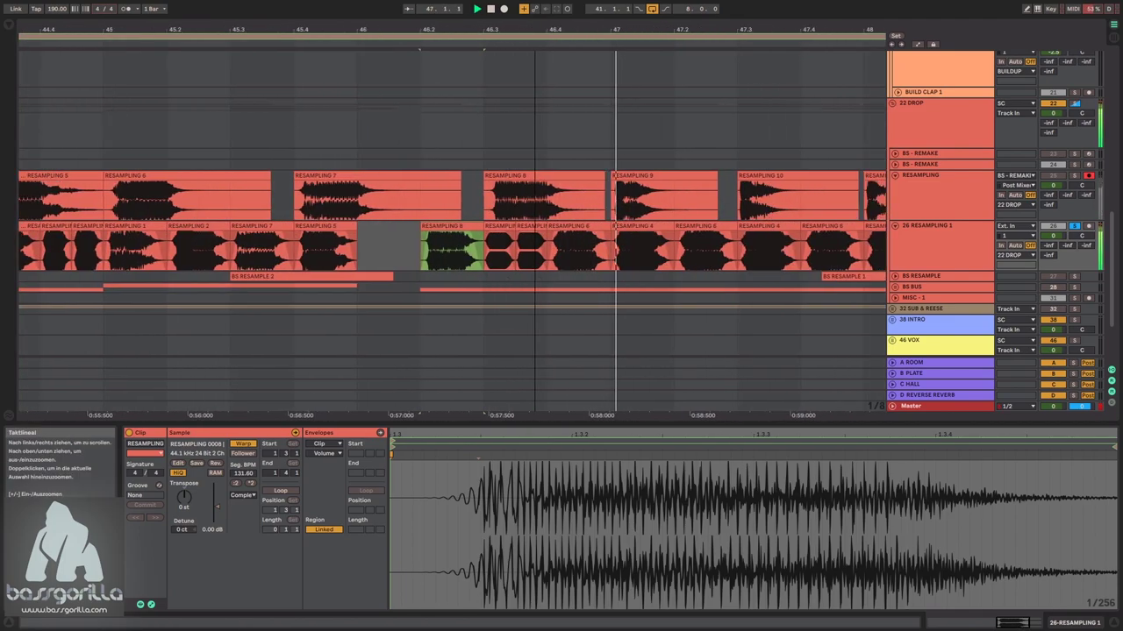
key("space")
left_click(459, 226)
left_click(409, 227)
key("space")
key("space")
- Shorten the RESAMPLING 4 clip at 47.1.1, duplicate the short clips after it and play the result
left_click(588, 226)
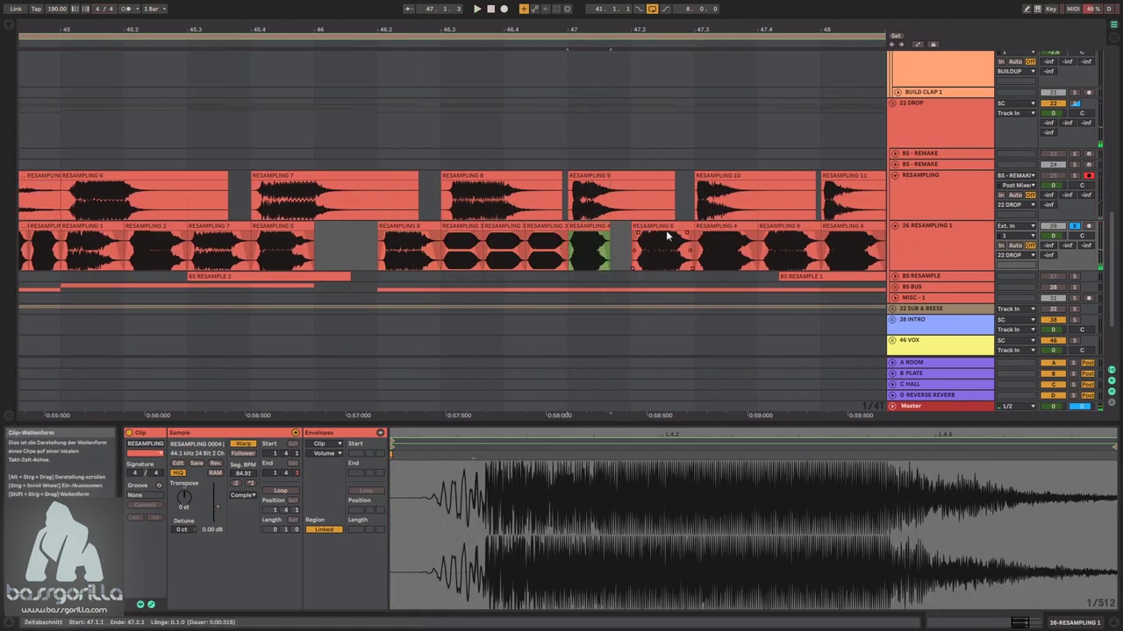
key("ctrl+d")
key("ctrl+d")
key("ctrl+d")
key("ctrl+d")
key("ctrl+d")
left_click(243, 226)
key("space")
key("space")
- Fit the RESAMPLING 4 and RESAMPLING 6 clips at 47.1.1 and 47.2.1 to one beat each, auditioning from 46.2.1
scroll(375, 254, "up", 4)
left_click(375, 226)
left_click_drag(407, 229, 457, 227)
left_click(79, 227)
key("space")
left_click_drag(511, 229, 462, 227)
left_click(79, 226)
key("space")
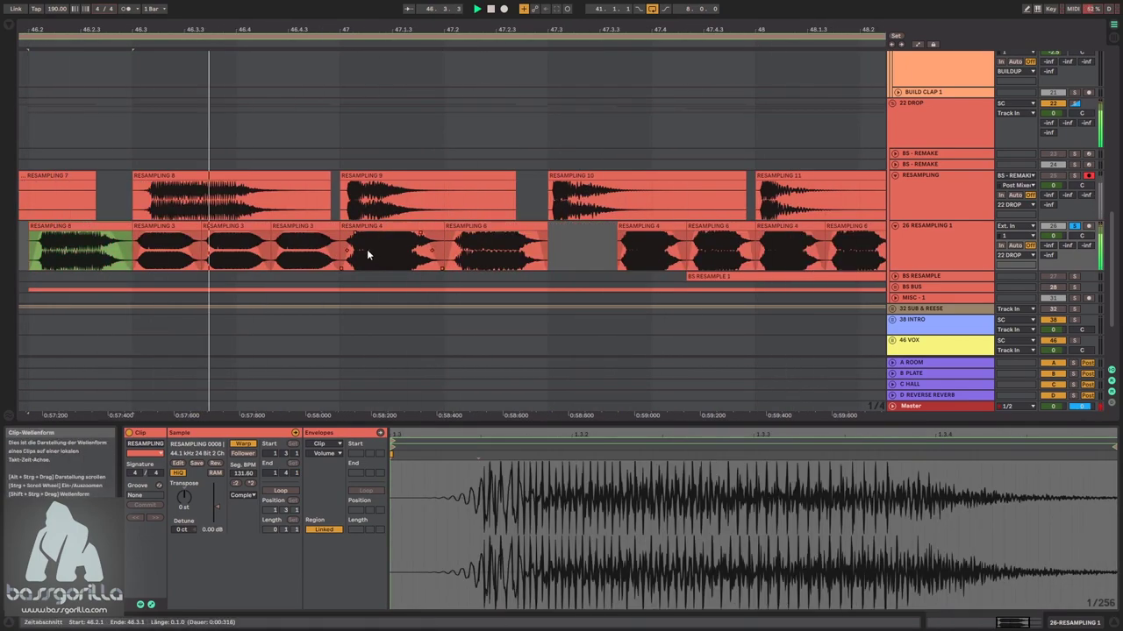
key("space")
- Move the short RESAMPLING 4 clip to 47.3.1, duplicate it twice and play the phrase back
left_click_drag(635, 226, 566, 227)
key("ctrl+d")
key("ctrl+d")
scroll(396, 248, "down", 4)
left_click(254, 227)
left_click(290, 226)
key("space")
left_click_drag(394, 30, 483, 18)
key("space")
- Audition the rearranged clips on the 26 RESAMPLING 1 track from several starting clips
left_click(408, 227)
left_click(271, 255)
key("space")
left_click(483, 227)
scroll(484, 237, "up", 4)
left_click(86, 226)
key("space")
key("space")
left_click(479, 227)
key("space")
key("space")
- Play the full, unsoloed arrangement from the START locator at bar 37 through DROP 1.1
left_click(537, 235)
left_click(123, 250)
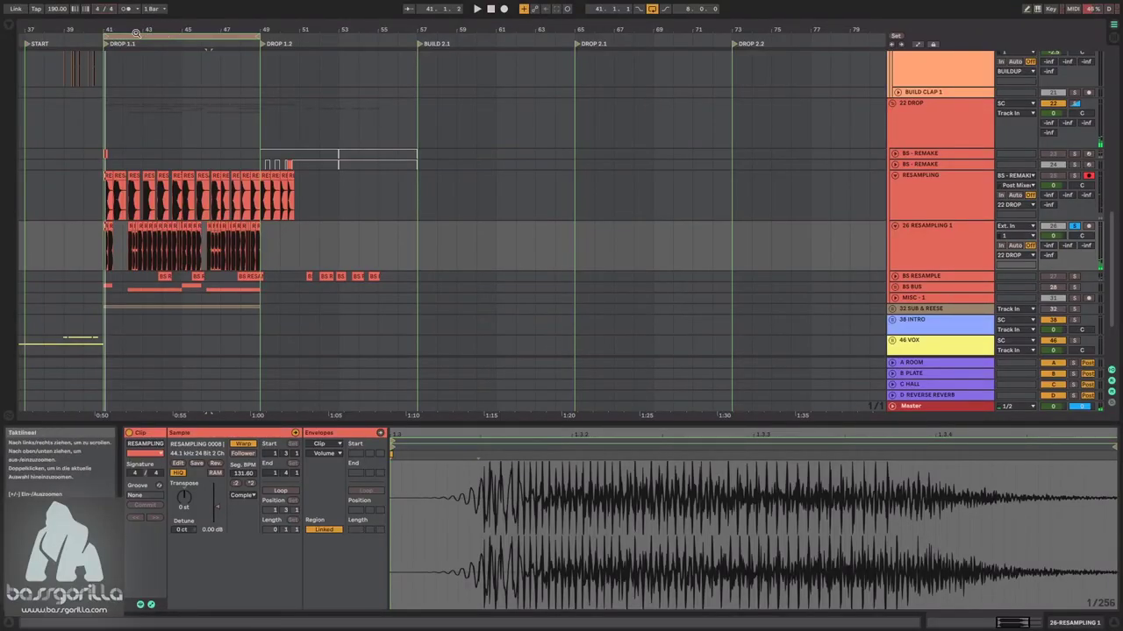
scroll(219, 248, "left", 3)
left_click(177, 246)
key("space")
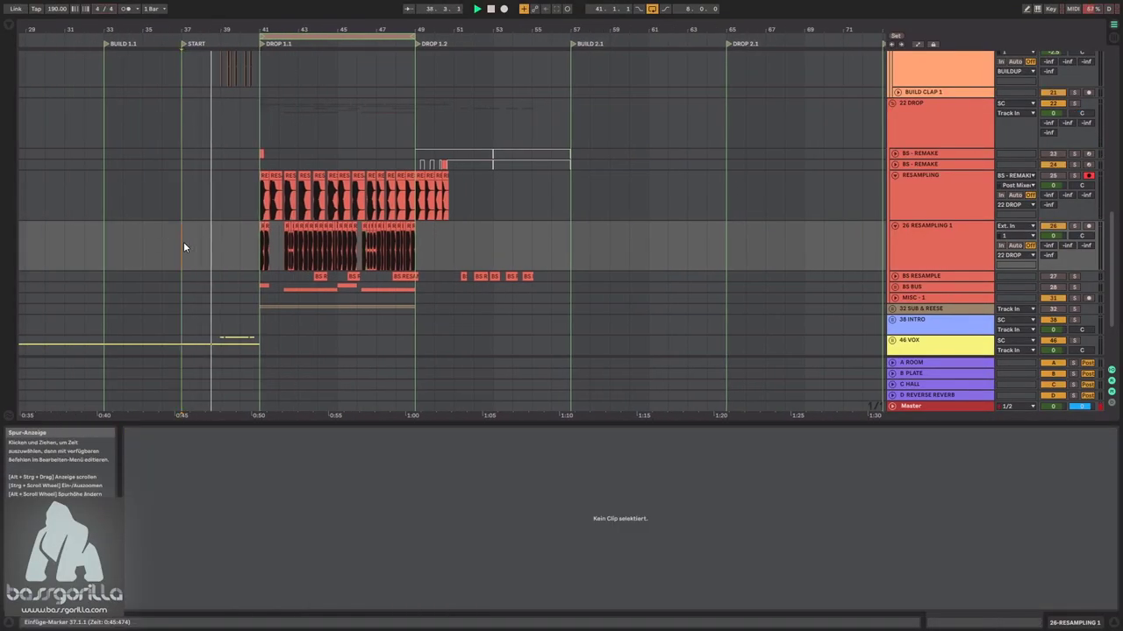
mouse_move(255, 30)
left_mouse_down()
mouse_move(255, 49)
mouse_move(263, 30)
left_mouse_up()
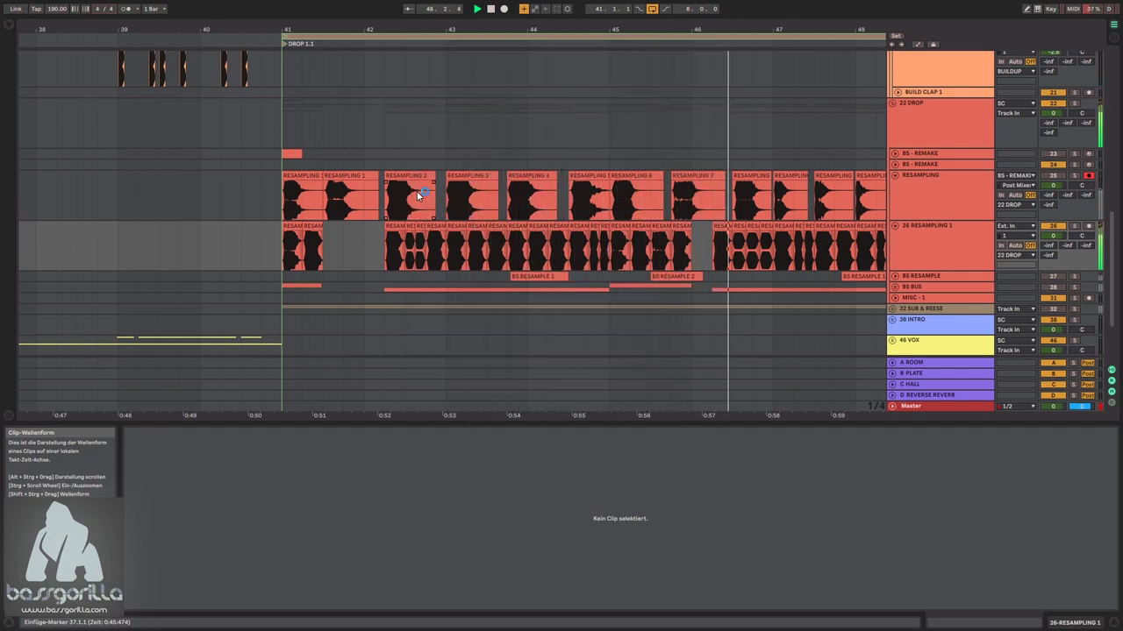
left_click_drag(746, 30, 596, 28)
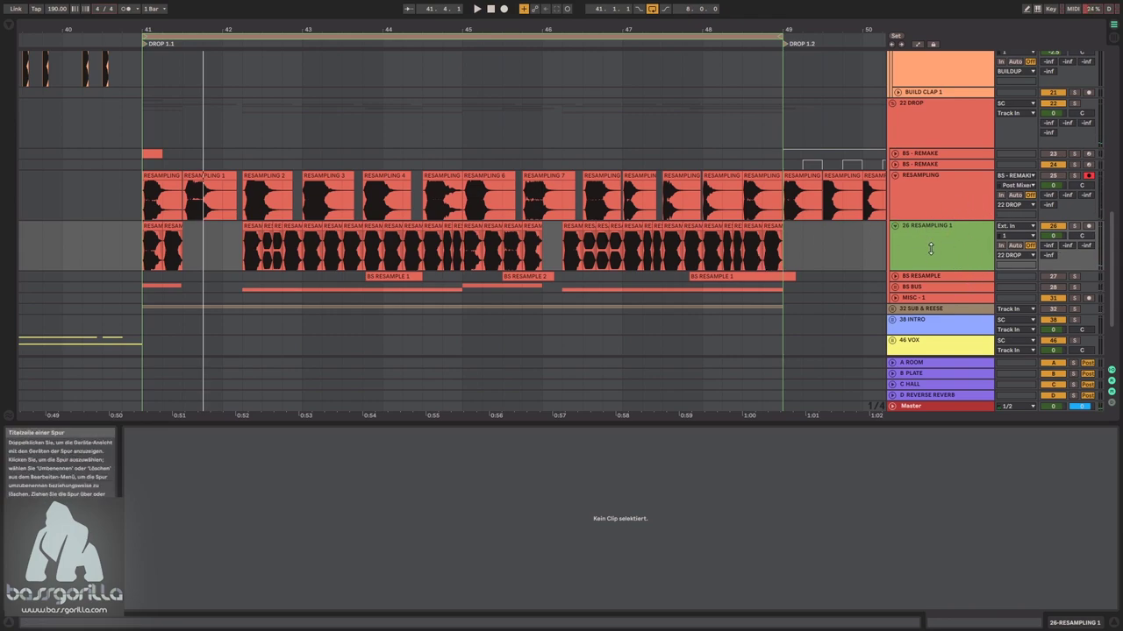
- Group the 26 RESAMPLING 1 track and name the new group BS GROUP
key("ctrl+g")
key("ctrl+r")
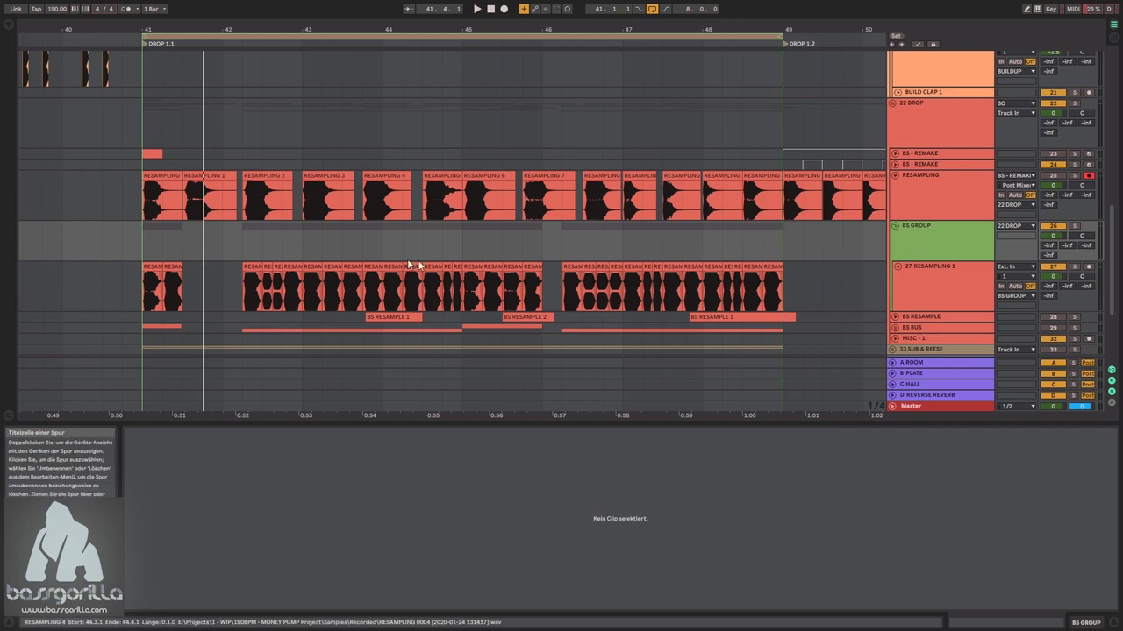
left_click_drag(201, 31, 335, 79)
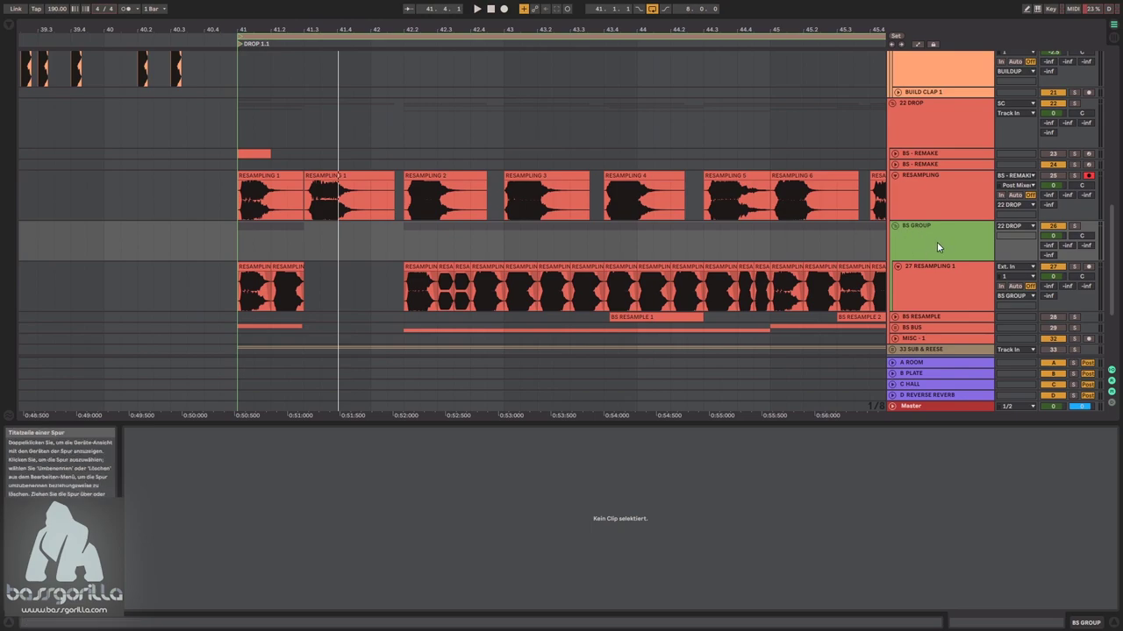
- Search the browser for "eq" and add EQ Eight to the BS GROUP track
key("ctrl+f")
type("eq")
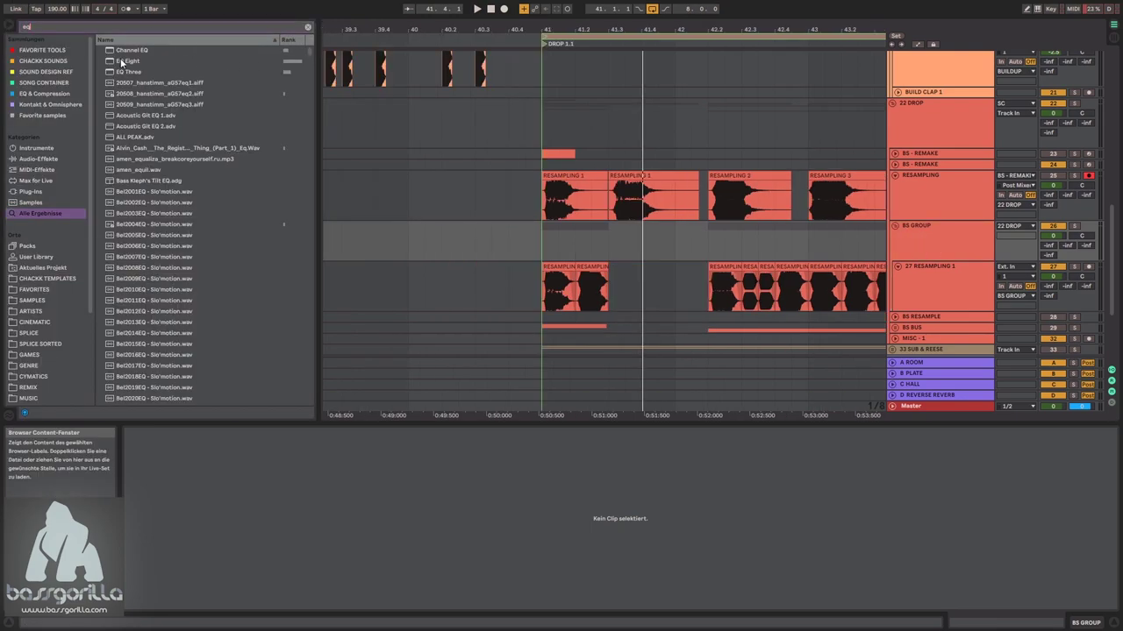
left_click(919, 235)
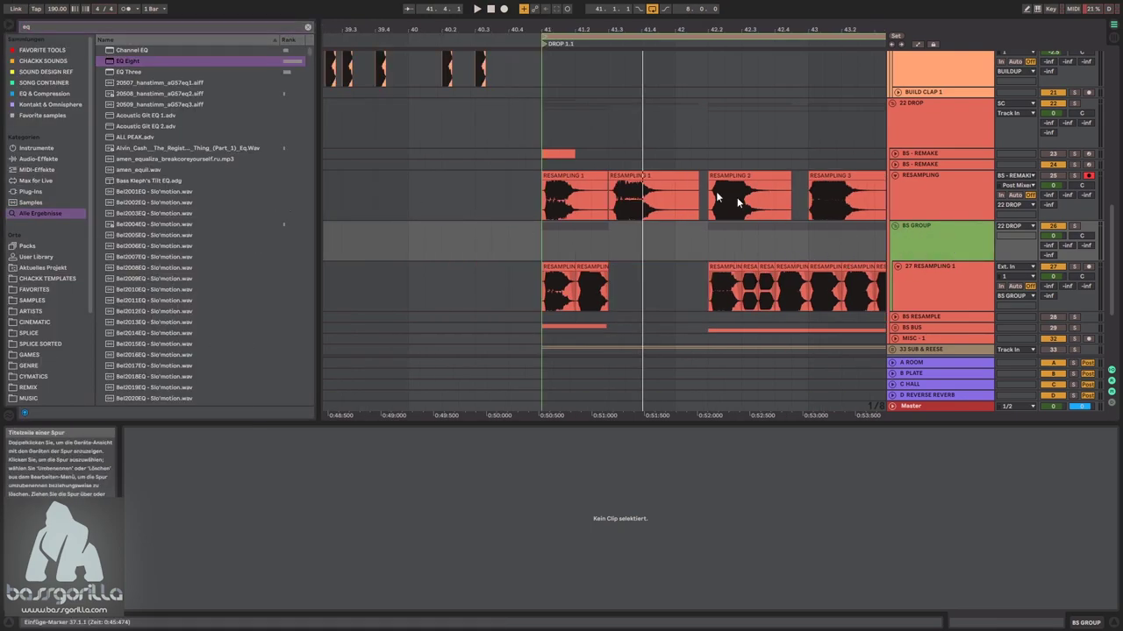
double_click(126, 61)
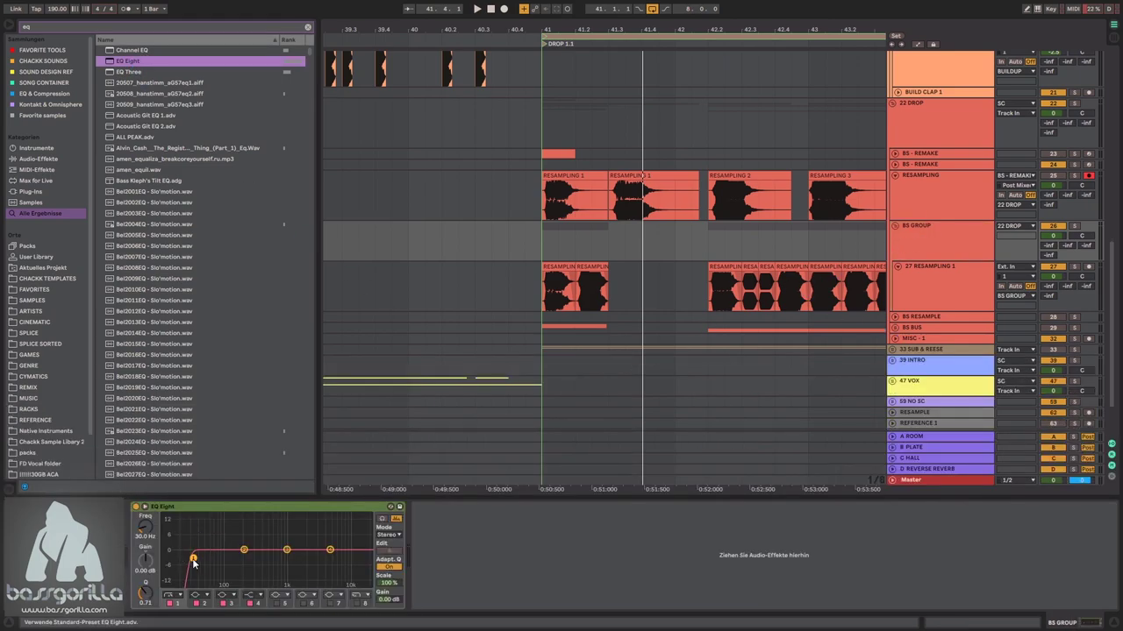
- Raise EQ Eight's low-cut band to about 88 Hz, solo BS GROUP and audition it from bar 41
left_click_drag(195, 563, 216, 559)
key("space")
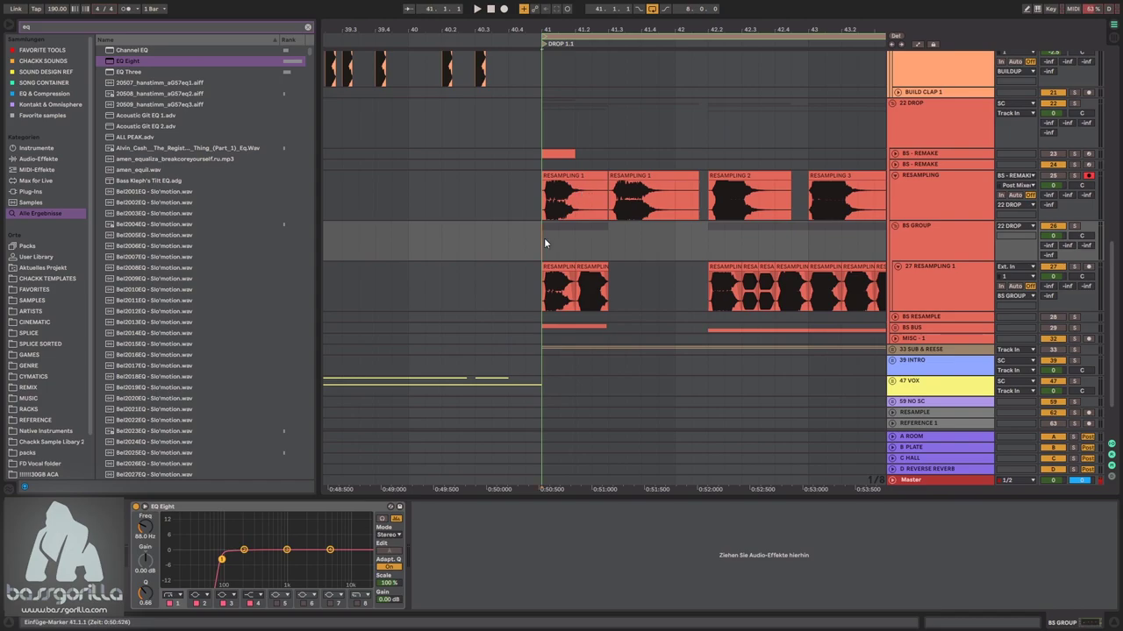
key("space")
left_click(1075, 227)
key("space")
key("space")
key("space")
key("space")
- Raise EQ Eight's low-cut frequency to about 97.9 Hz and audition the soloed group
left_click_drag(222, 559, 226, 560)
key("space")
key("space")
key("space")
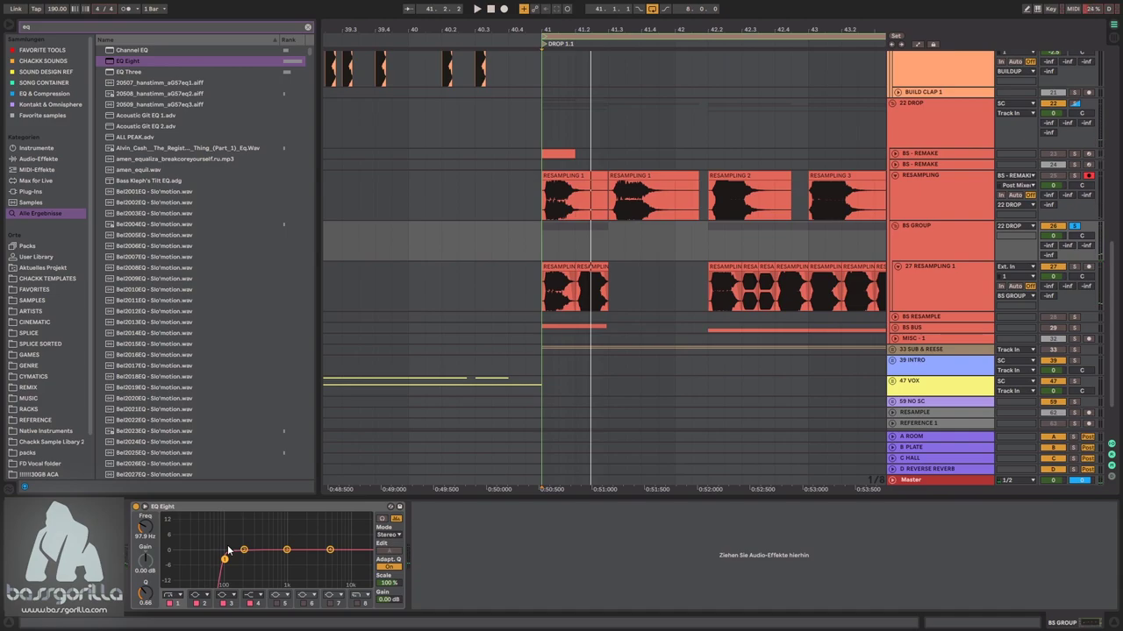
- Search the browser for "ms ott", add MS OTT.adg to BS GROUP after EQ Eight and show its chain list
type("ott")
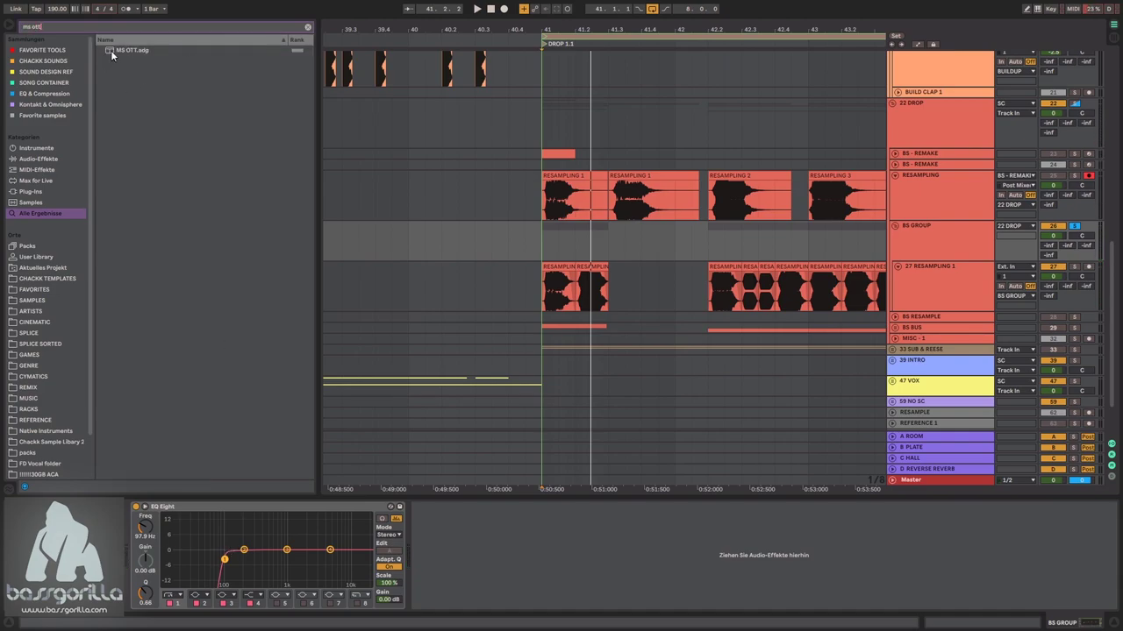
double_click(115, 50)
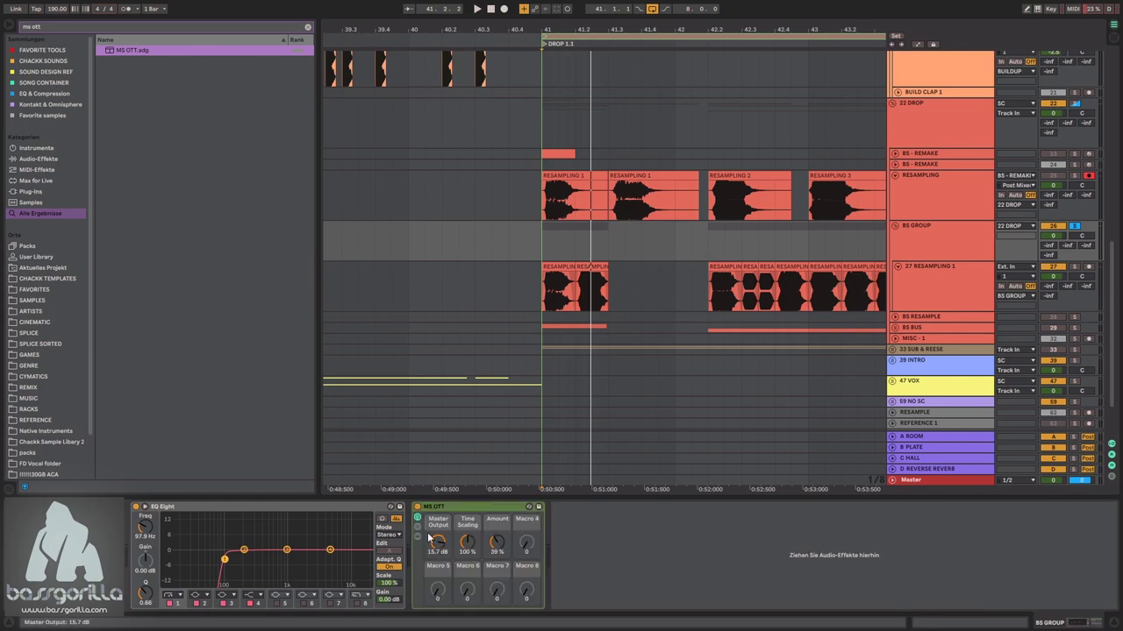
left_click(418, 529)
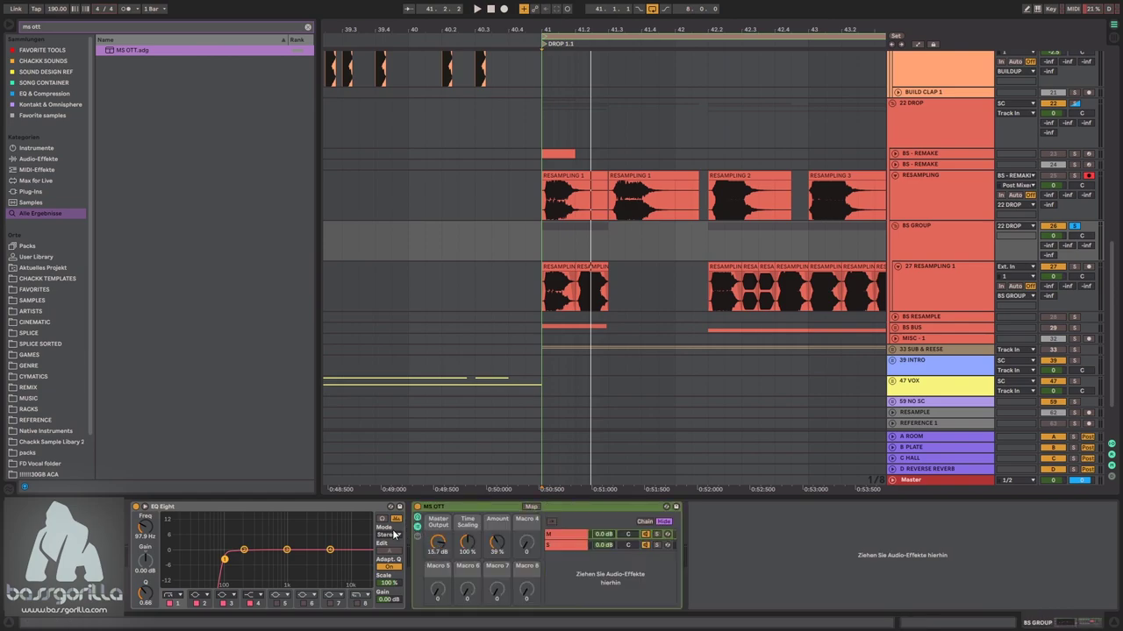
- Compare the M and S chains of MS OTT and inspect the M chain's Utility device
left_click(551, 542)
left_click(557, 540)
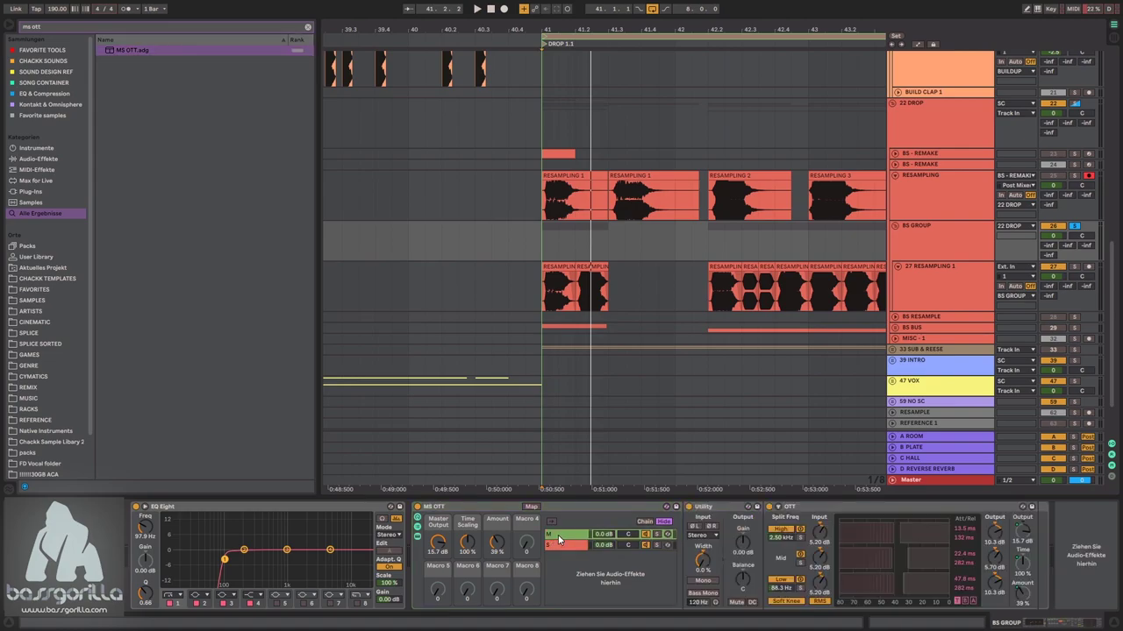
left_click(553, 547)
left_click(556, 539)
left_click(742, 524)
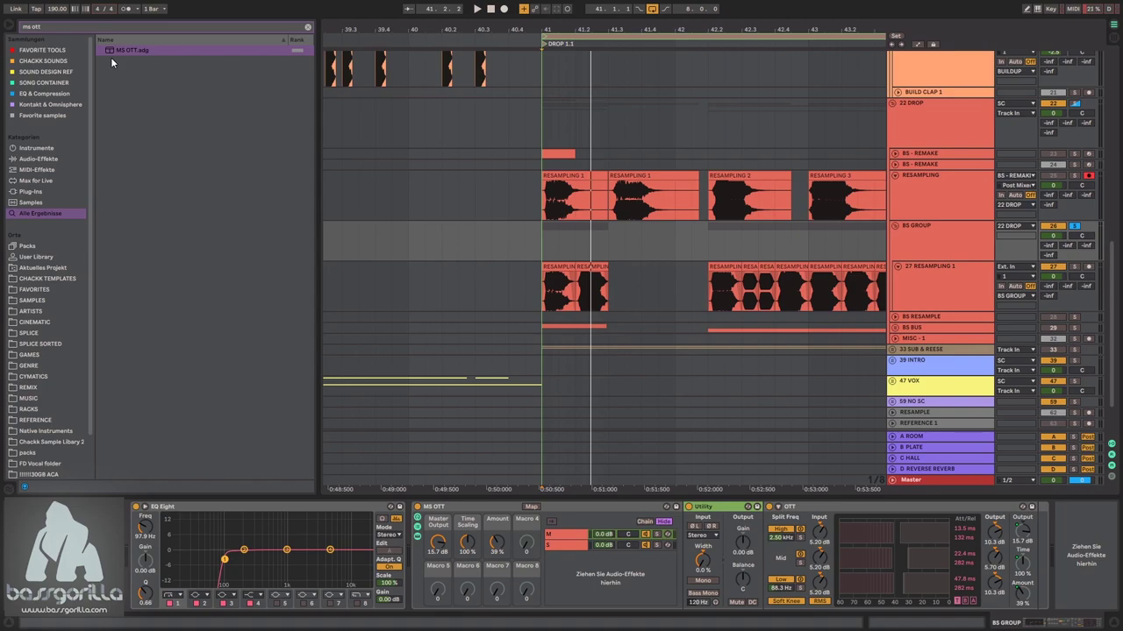
- Solo the M and S chains of MS OTT in turn, check each Utility's width and audition the M chain alone
left_click(657, 535)
left_click(576, 533)
left_click(700, 508)
left_click(700, 563)
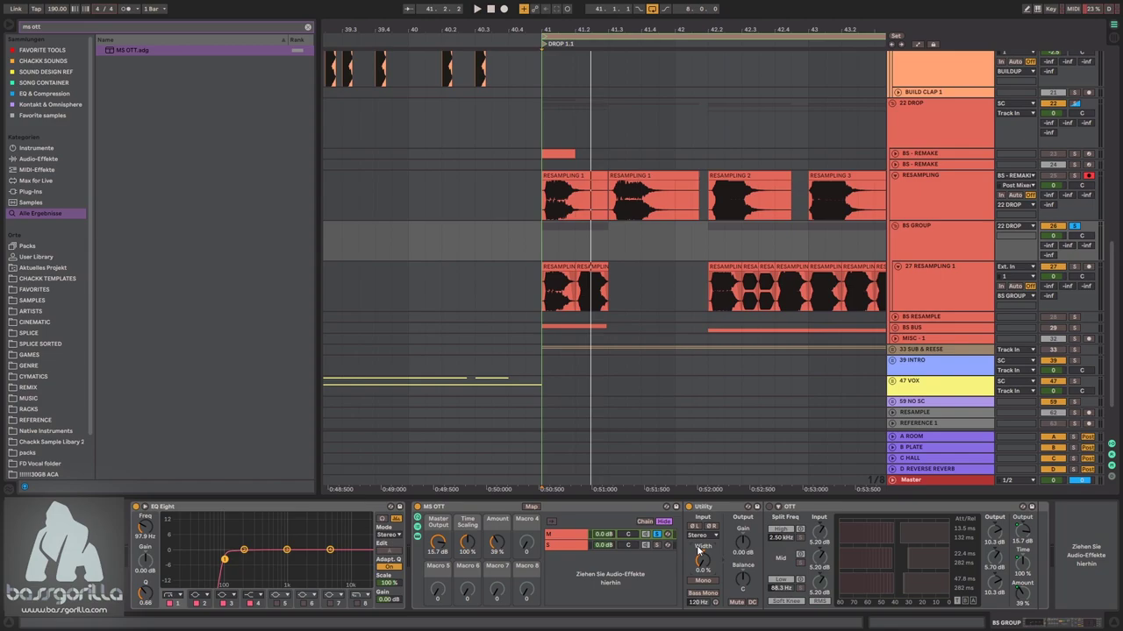
left_click(659, 546)
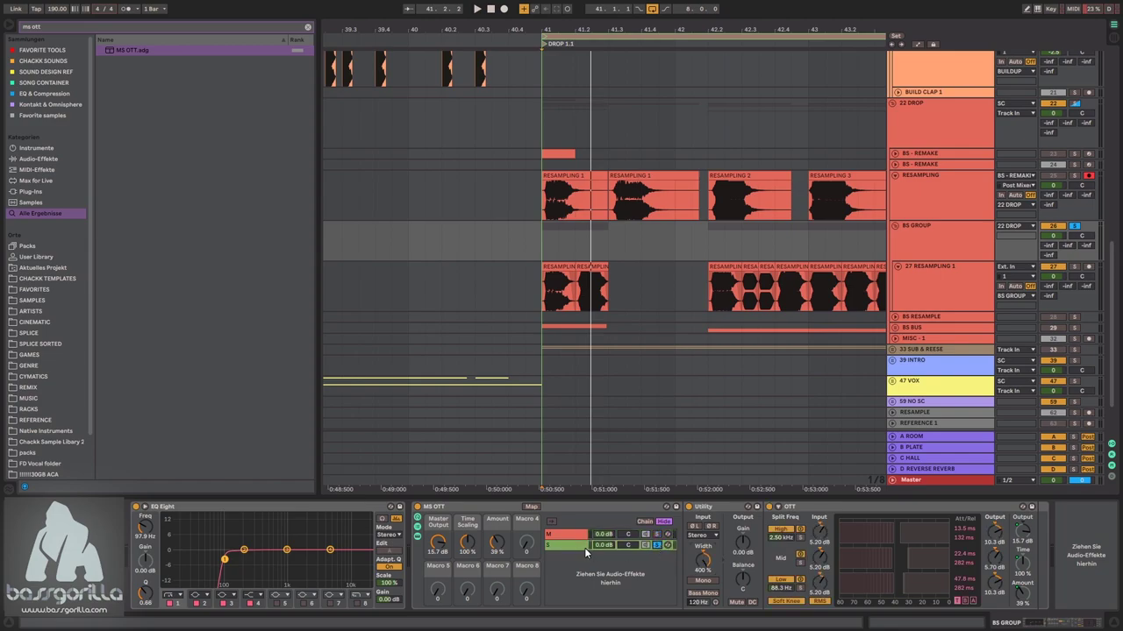
left_click(703, 567)
left_click(657, 535)
key("space")
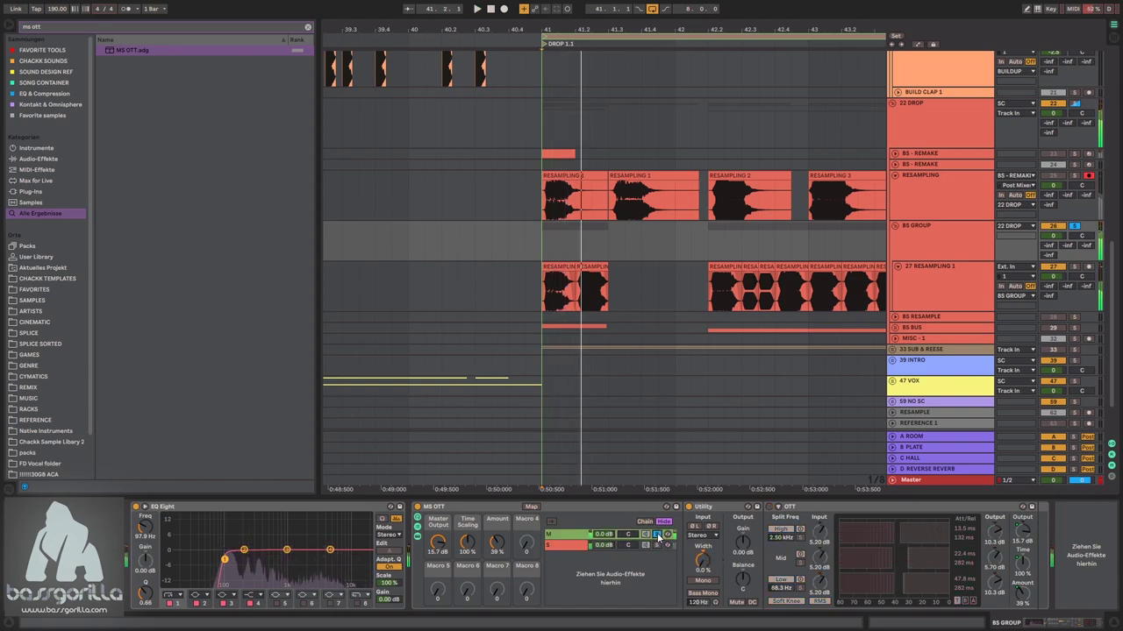
left_click(657, 535)
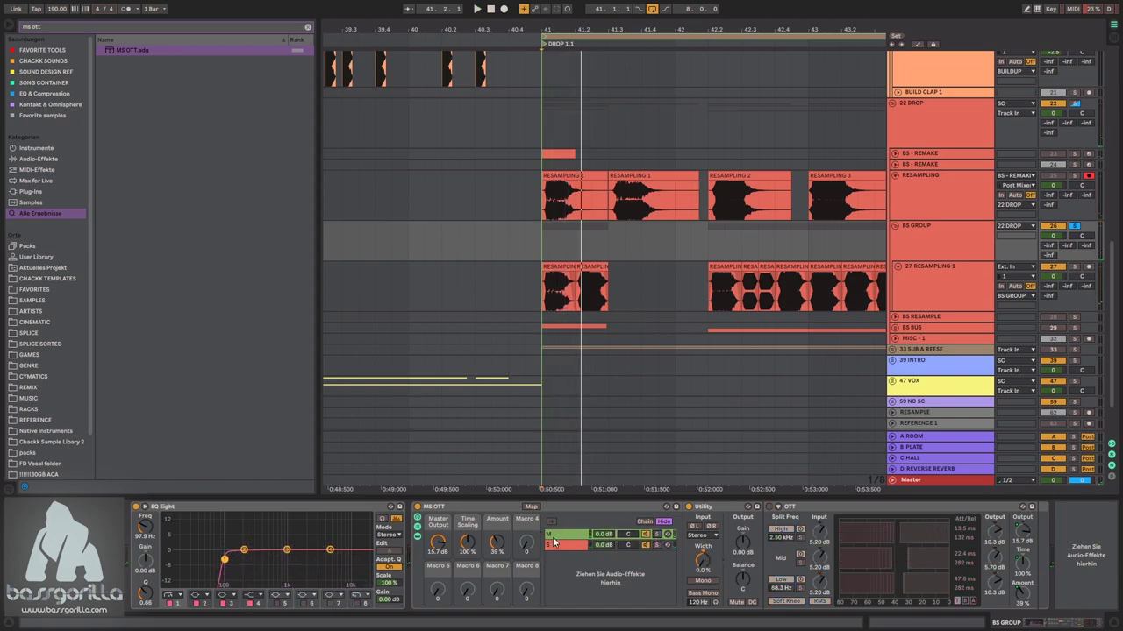
- Examine the Utility and OTT devices inside MS OTT's M and S chains
left_click(554, 545)
left_click(562, 535)
left_click(768, 508)
left_click(768, 508)
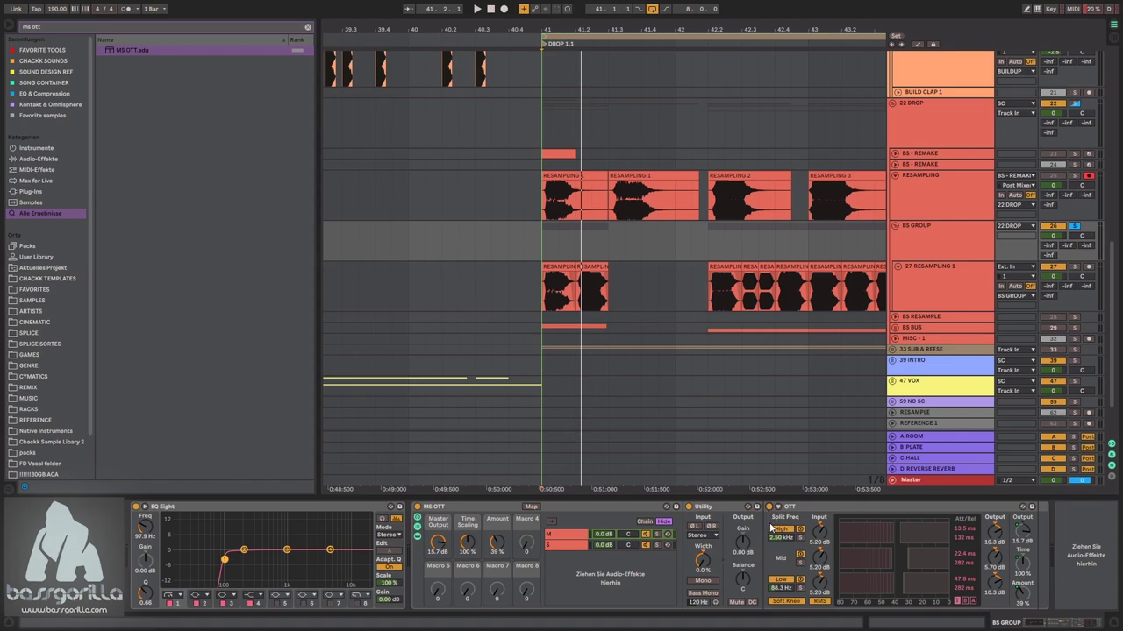
left_click(569, 545)
left_click(568, 536)
left_click(792, 508)
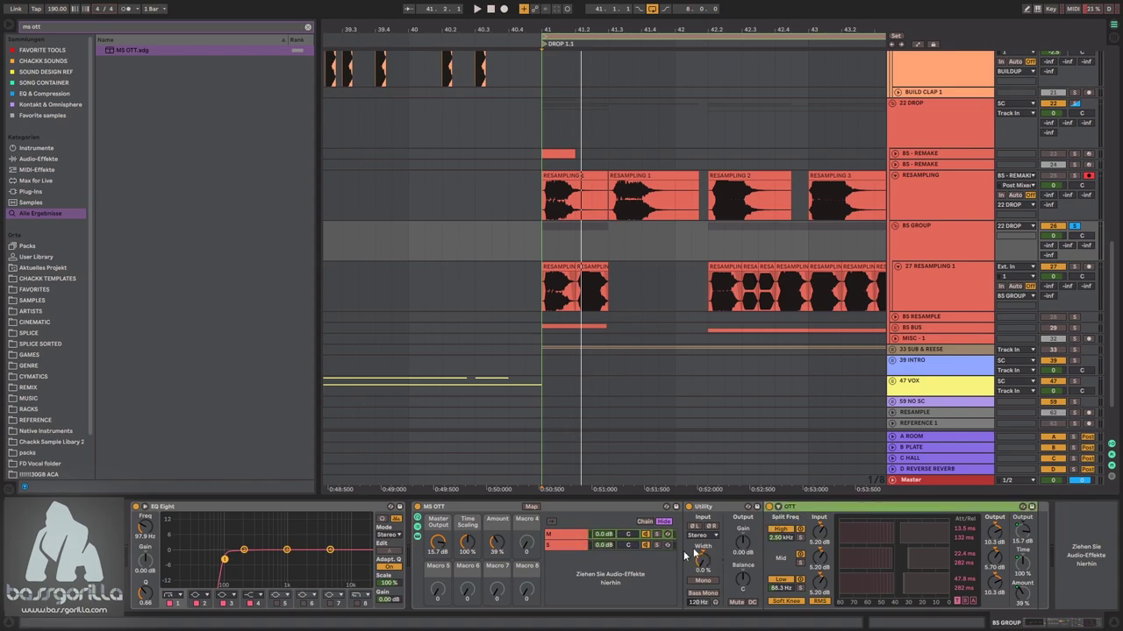
left_click(565, 546)
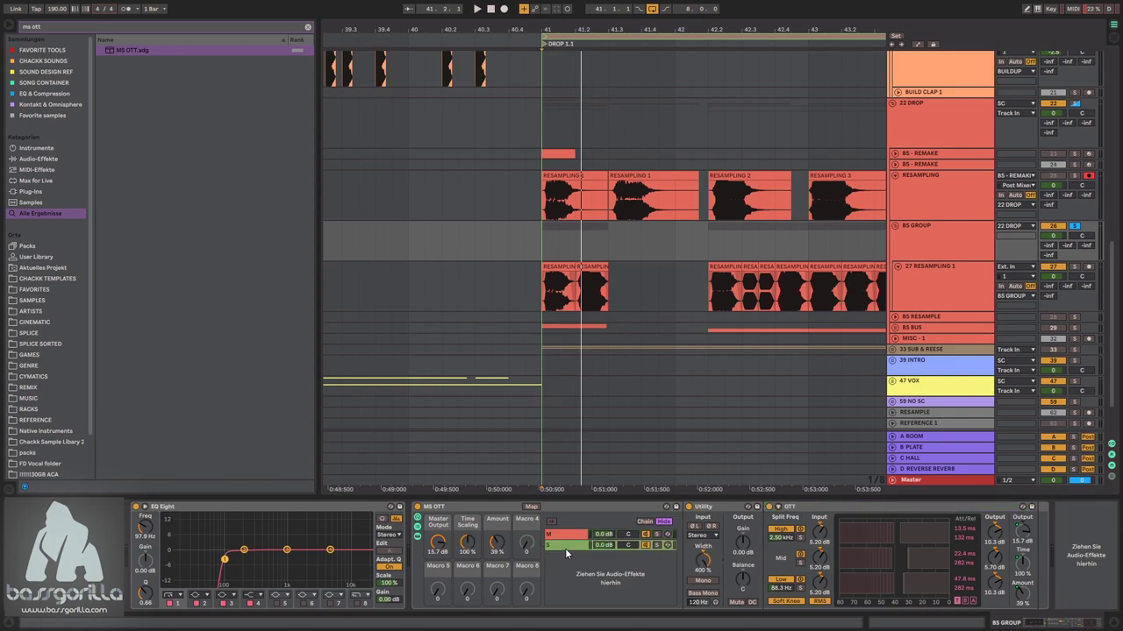
left_click(1031, 593)
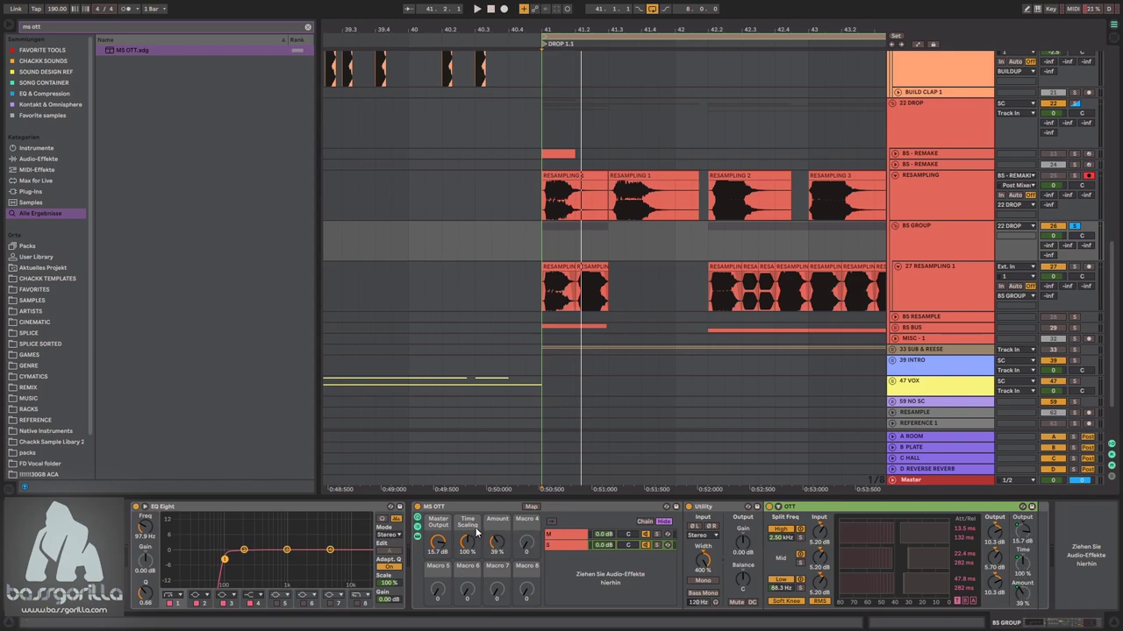
left_click(567, 535)
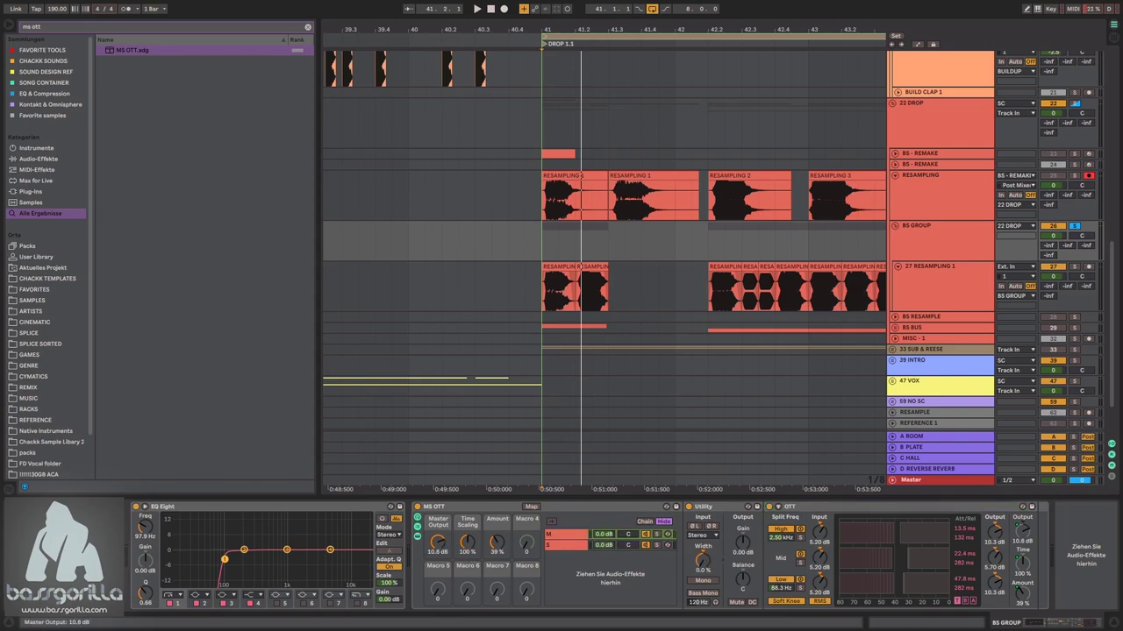
- Lower MS OTT's Master Output to 6.24 dB and audition BS GROUP with the rack active and bypassed
left_click_drag(437, 541, 437, 557)
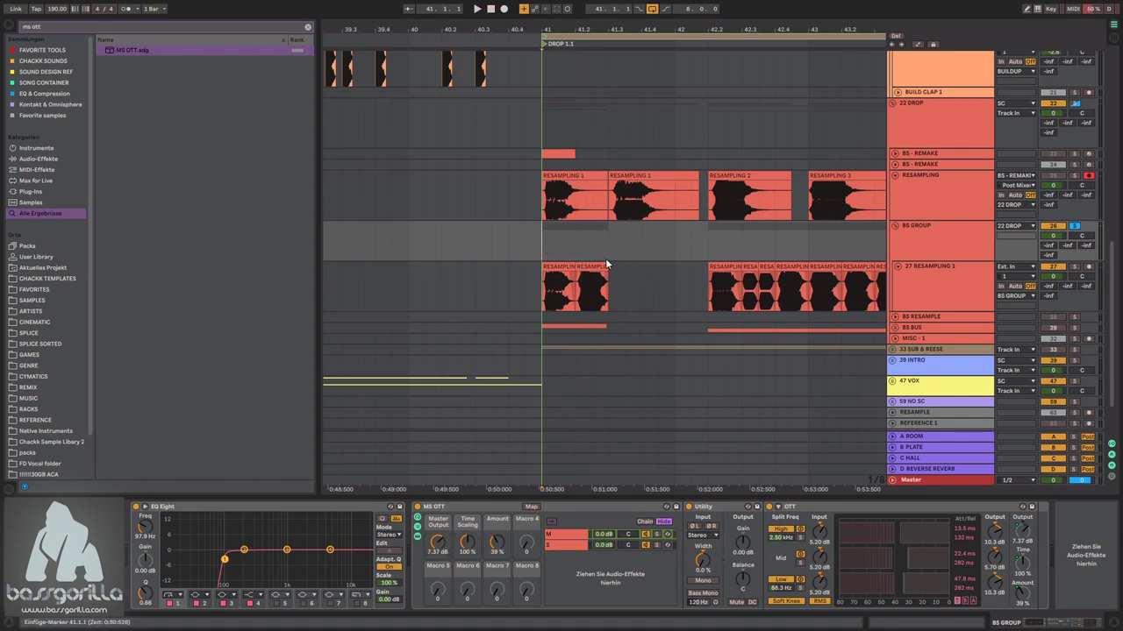
key("space")
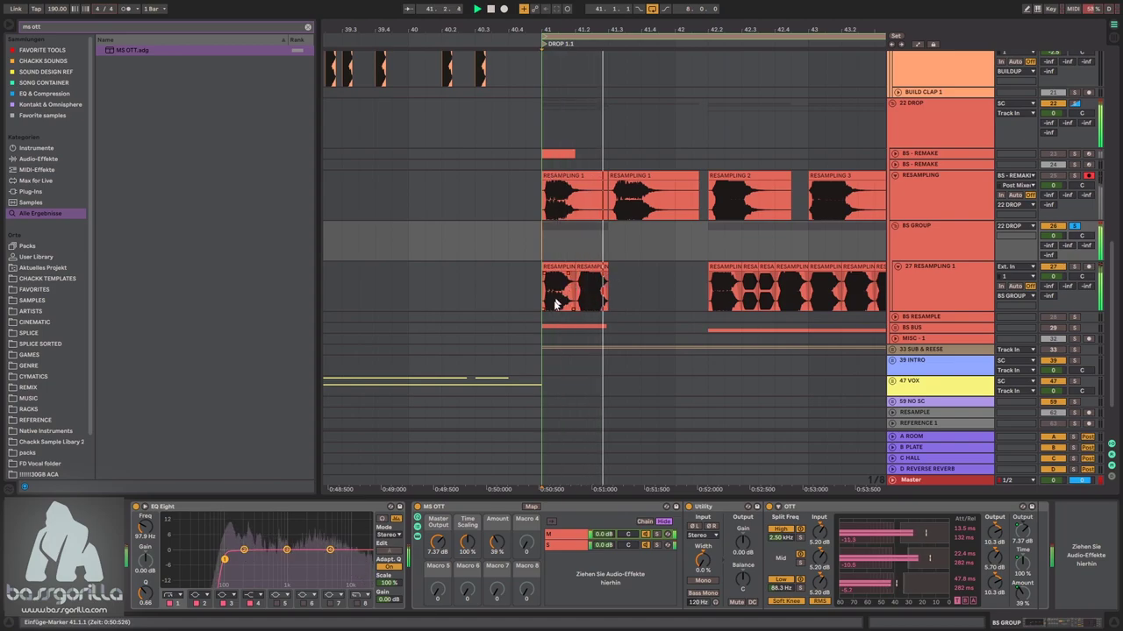
key("space")
key("space")
left_click_drag(437, 543, 436, 551)
key("space")
key("space")
key("space")
left_click(417, 507)
key("space")
left_click(417, 507)
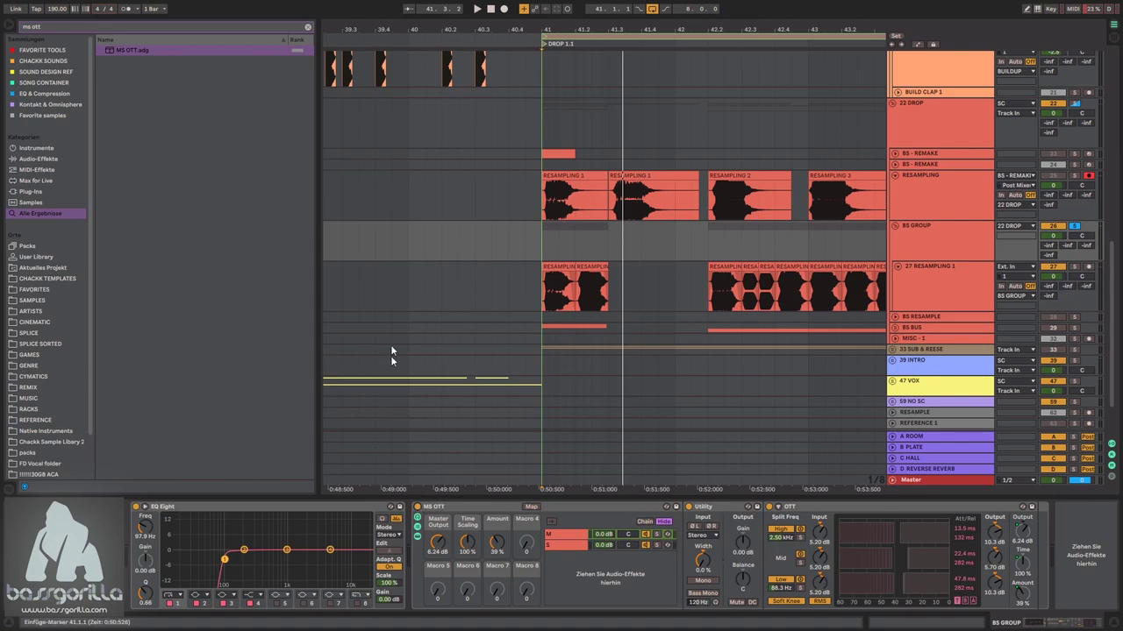
- Search the browser for "glue", add Glue Compressor to the end of the BS GROUP chain and audition it
left_click(290, 104)
type("glue")
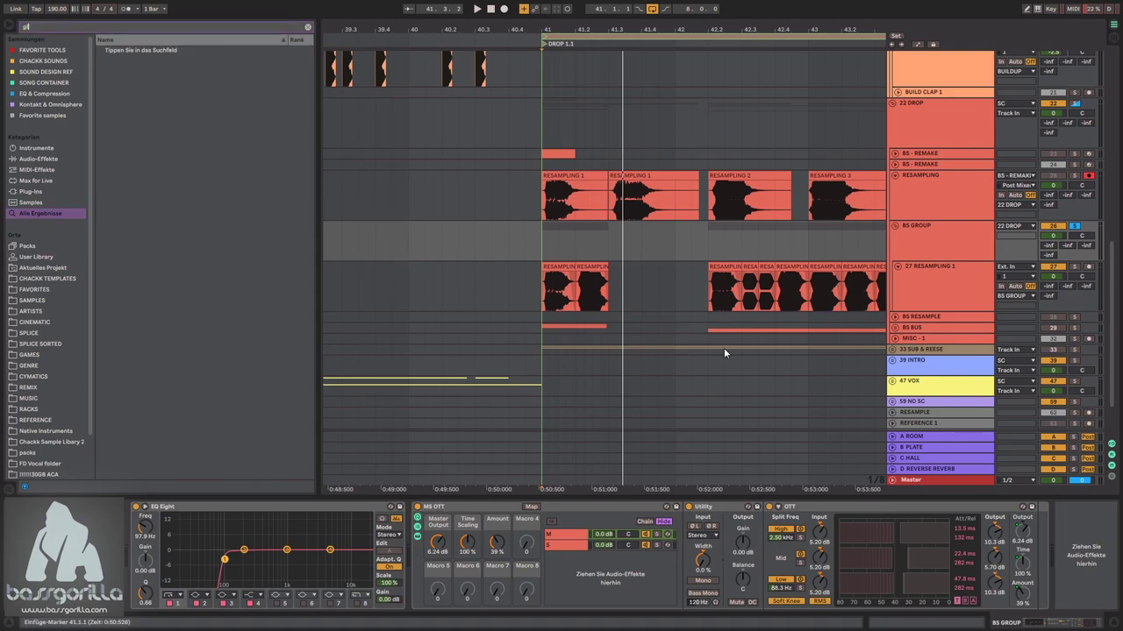
left_click(138, 51)
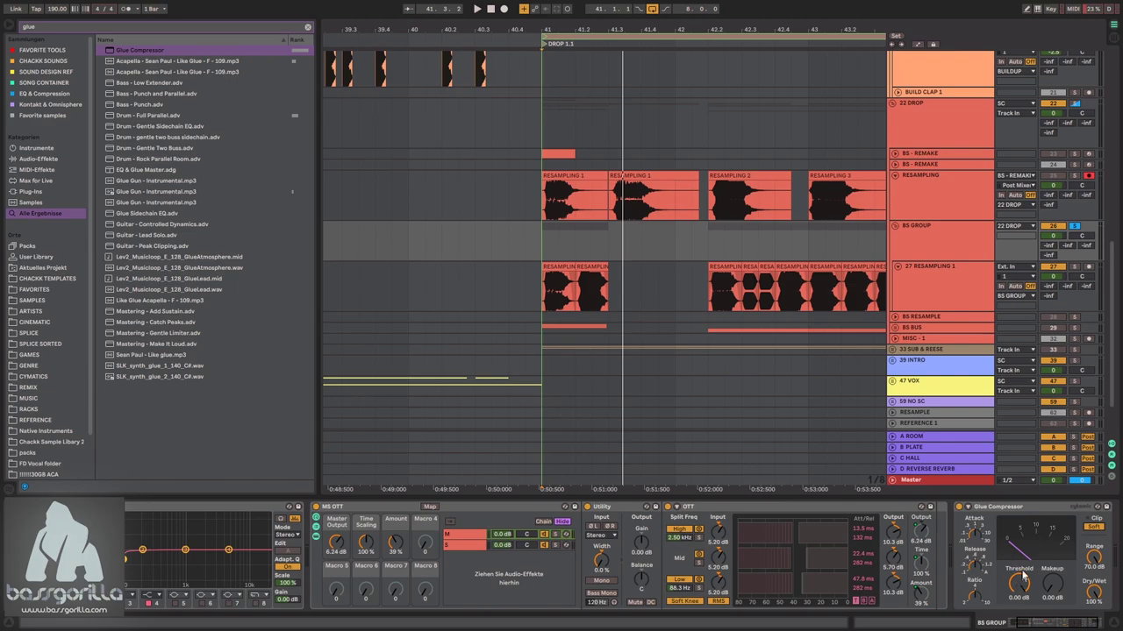
key("space")
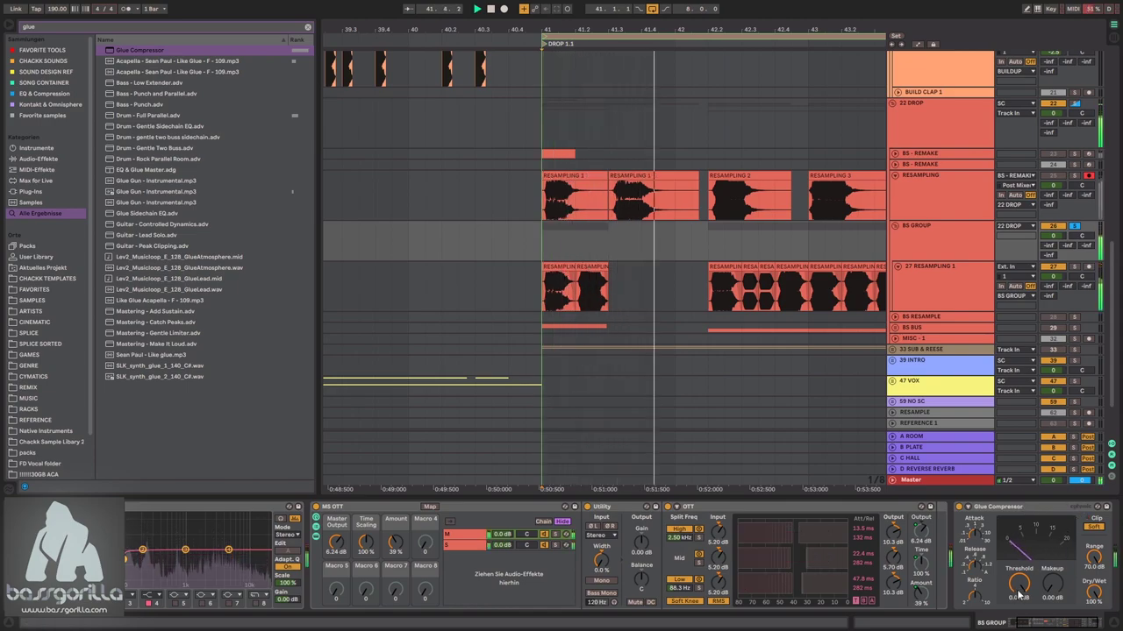
key("space")
- Play the full mix from just before DROP 1.1, solo BS GROUP again and return the insert marker to bar 41
left_click(406, 246)
key("space")
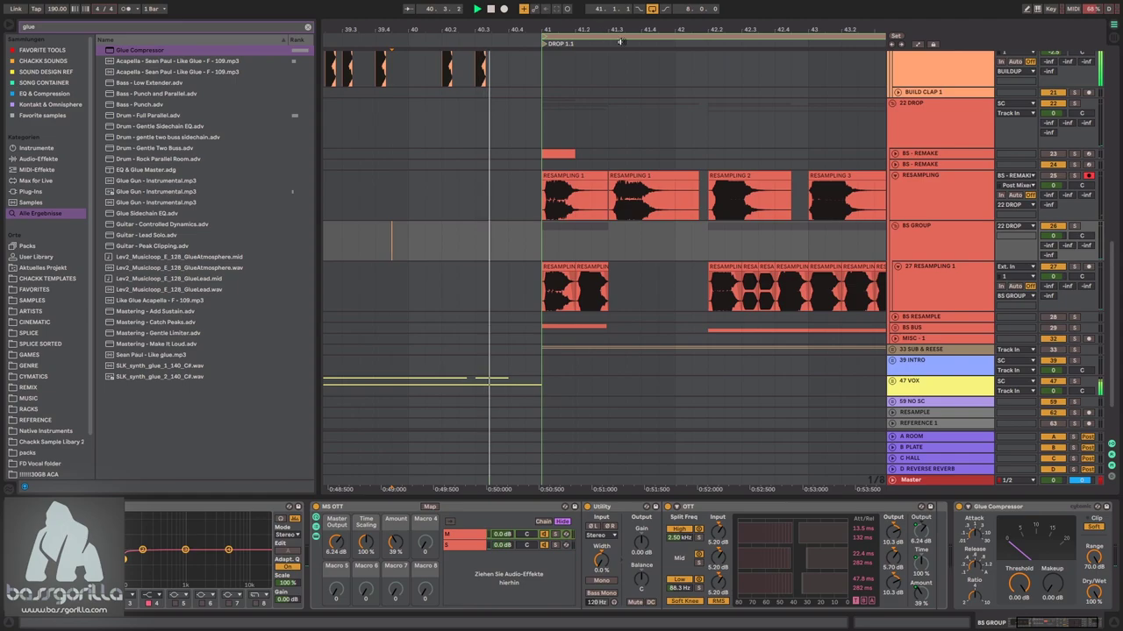
left_click_drag(578, 29, 544, 11)
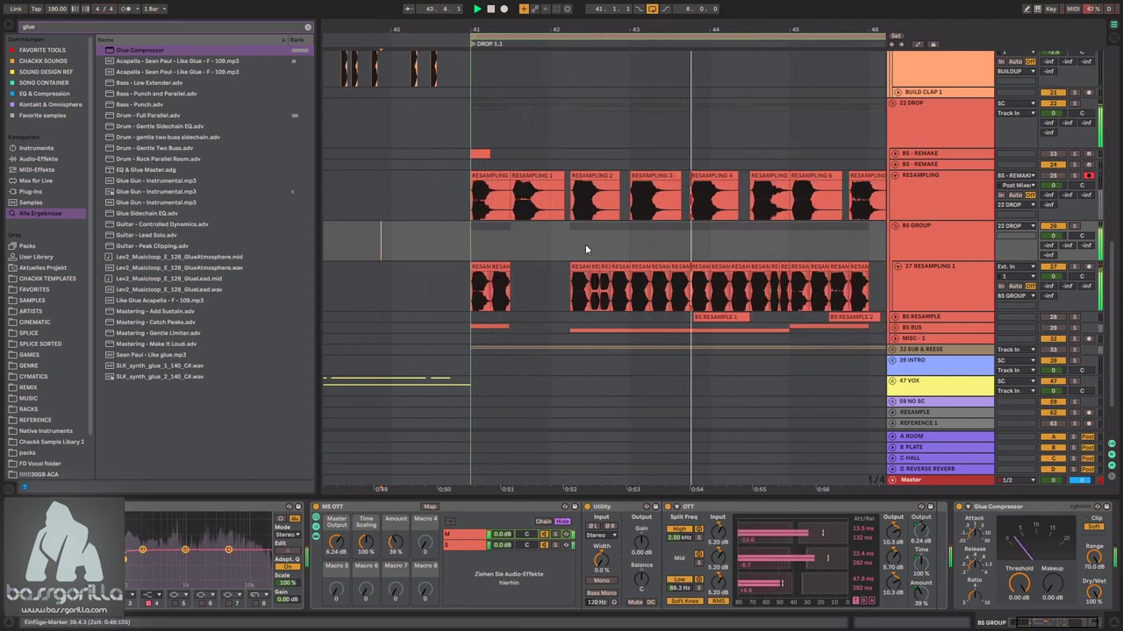
key("space")
left_click(1074, 226)
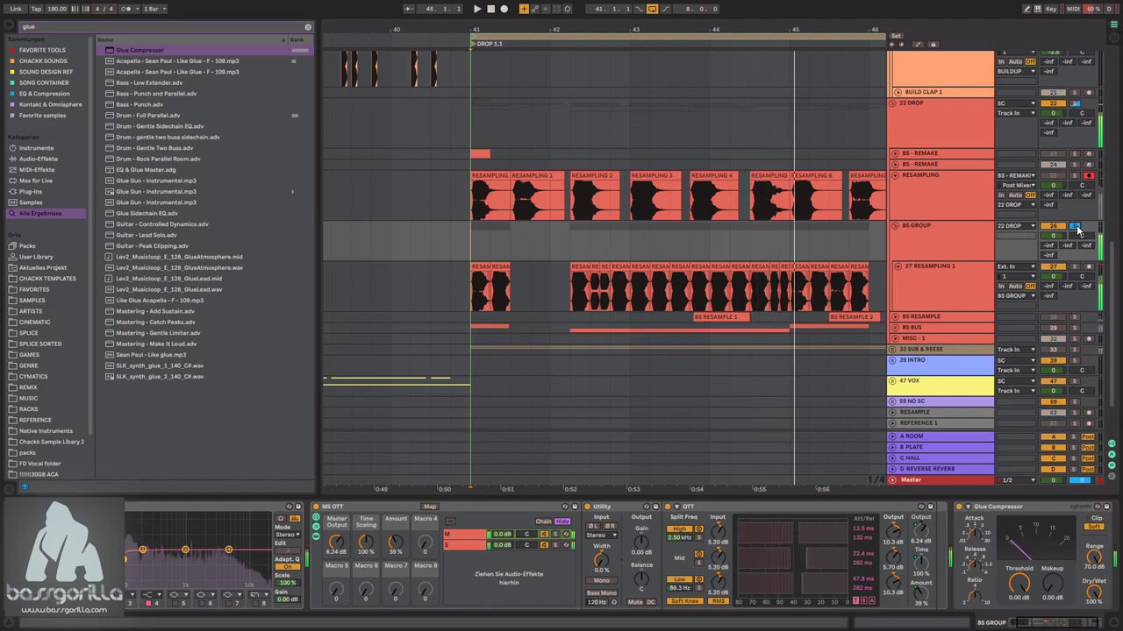
left_click(472, 249)
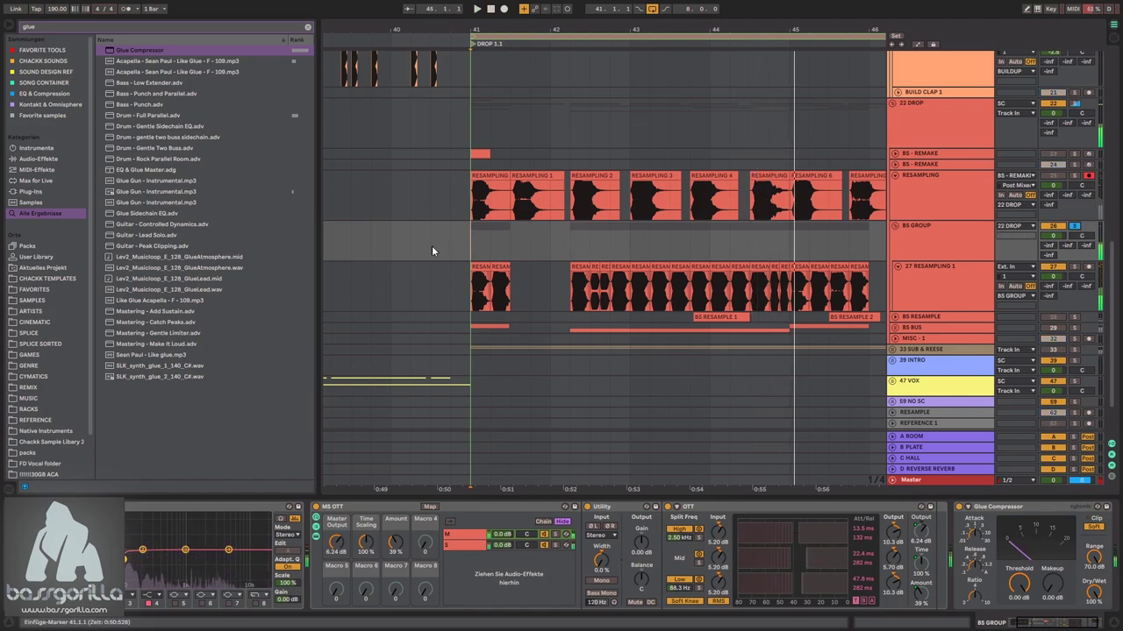
- Fold MS OTT, search for "compressed" and insert Compressed Room Reverb.adg between MS OTT and Glue Compressor, then audition it
double_click(343, 508)
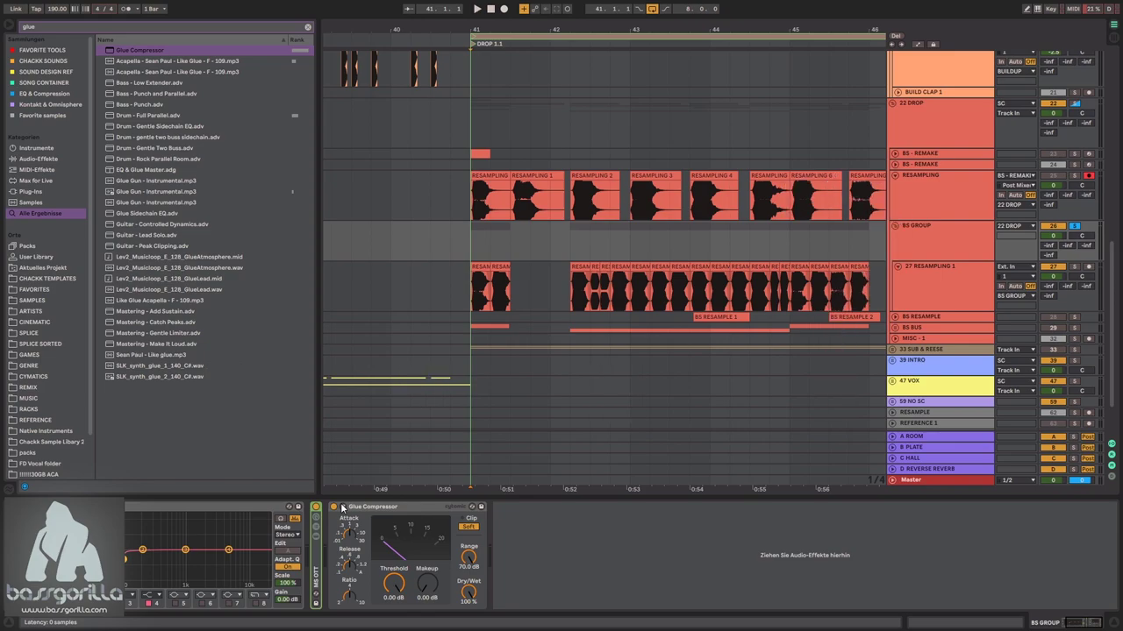
key("ctrl+f")
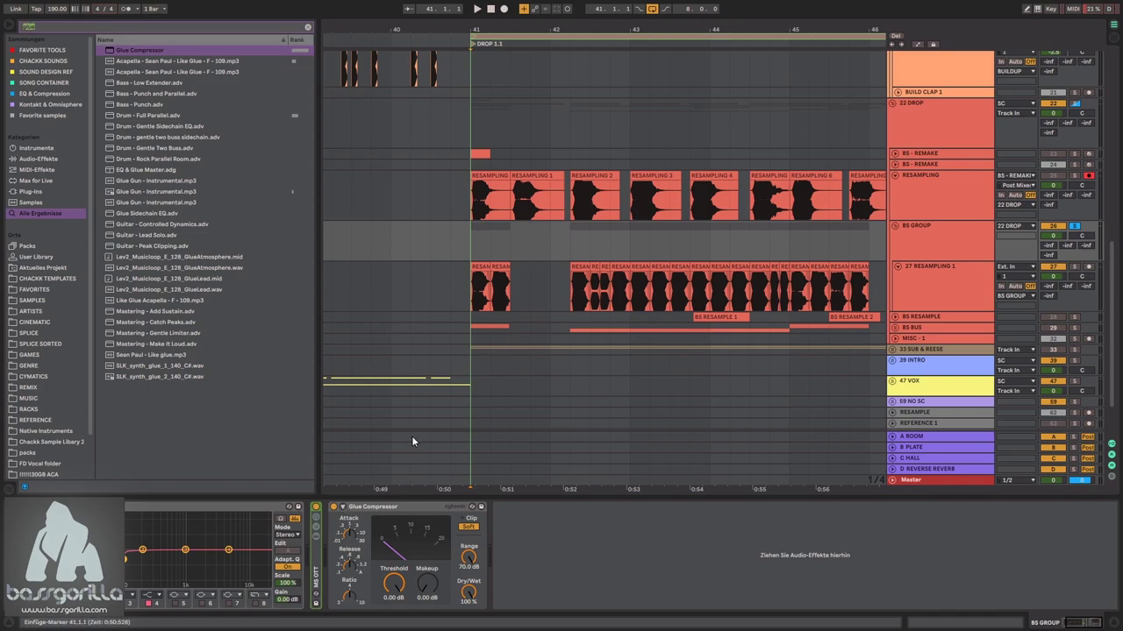
type("compressed")
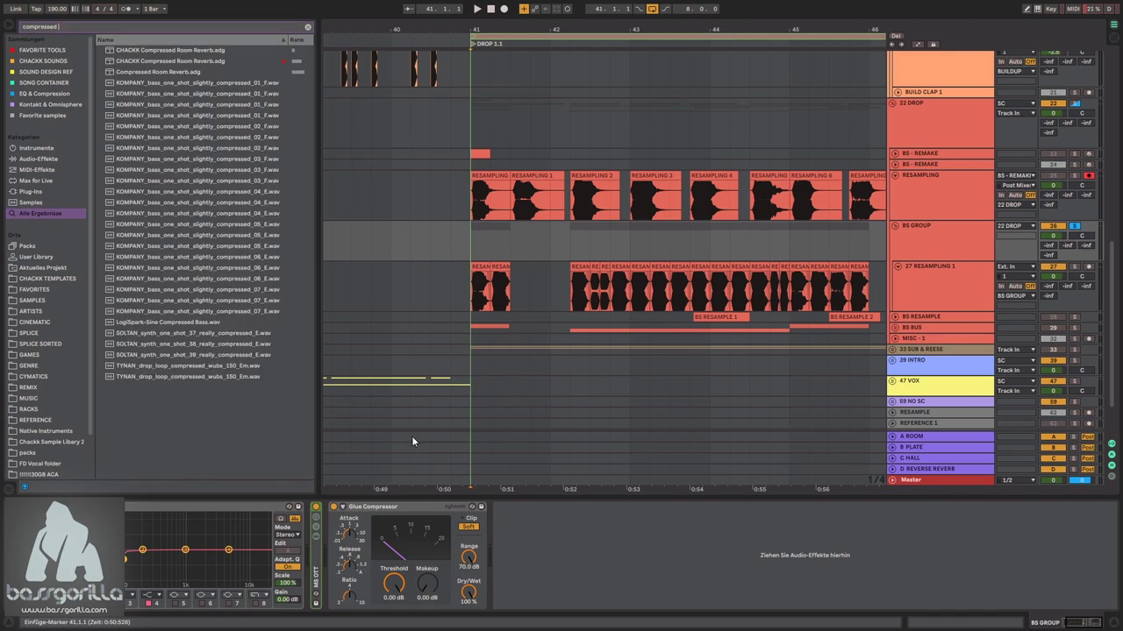
left_click_drag(151, 71, 327, 560)
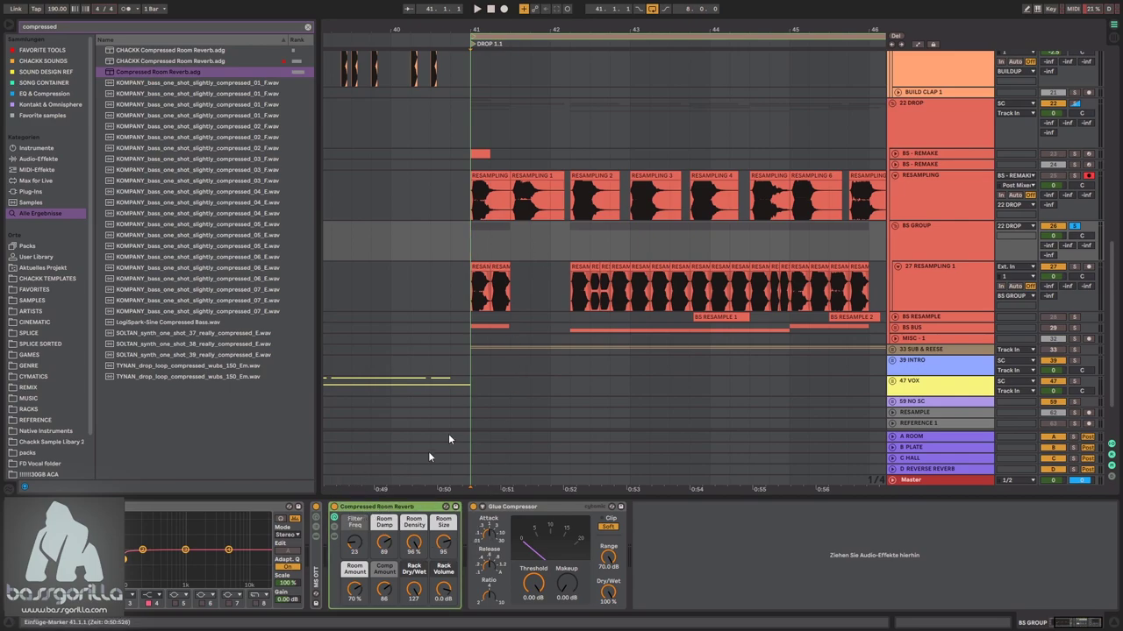
key("space")
key("space")
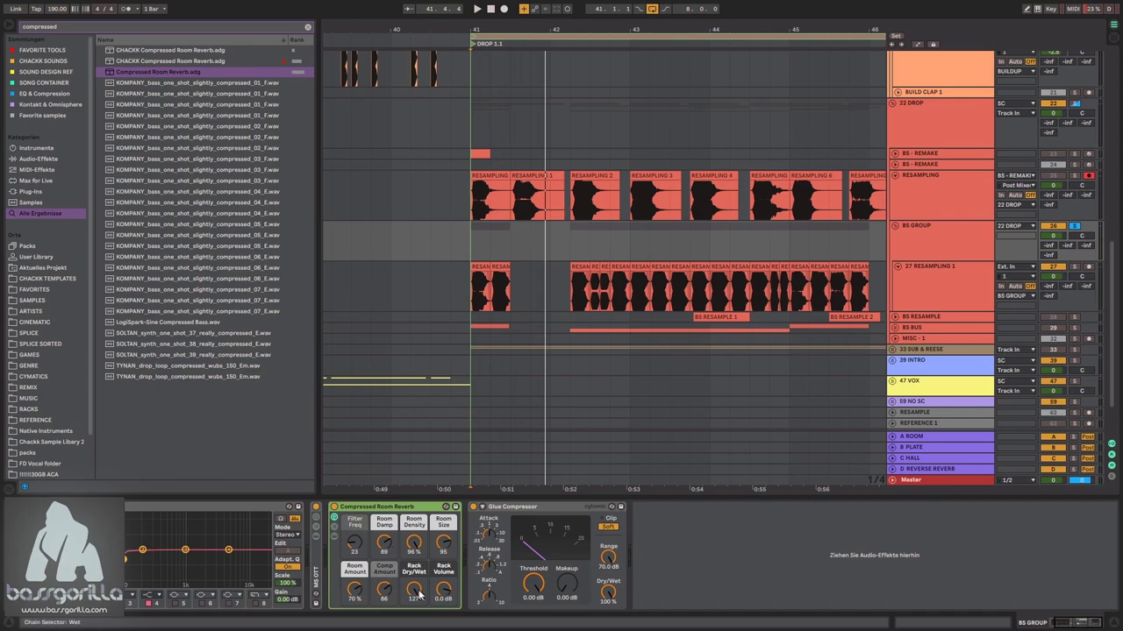
- Set Compressed Room Reverb's Room Size to 33 and Rack Dry/Wet to 32 while auditioning the group
left_click_drag(414, 590, 414, 614)
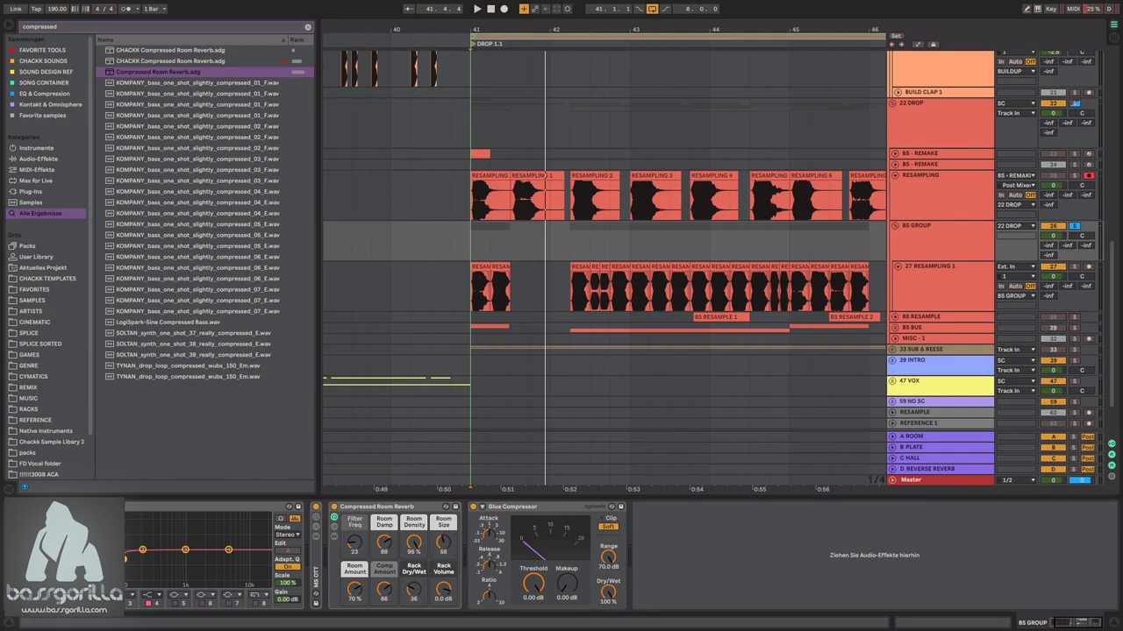
left_click_drag(441, 538, 441, 559)
key("space")
key("space")
key("space")
left_click_drag(414, 591, 414, 594)
key("space")
key("space")
key("space")
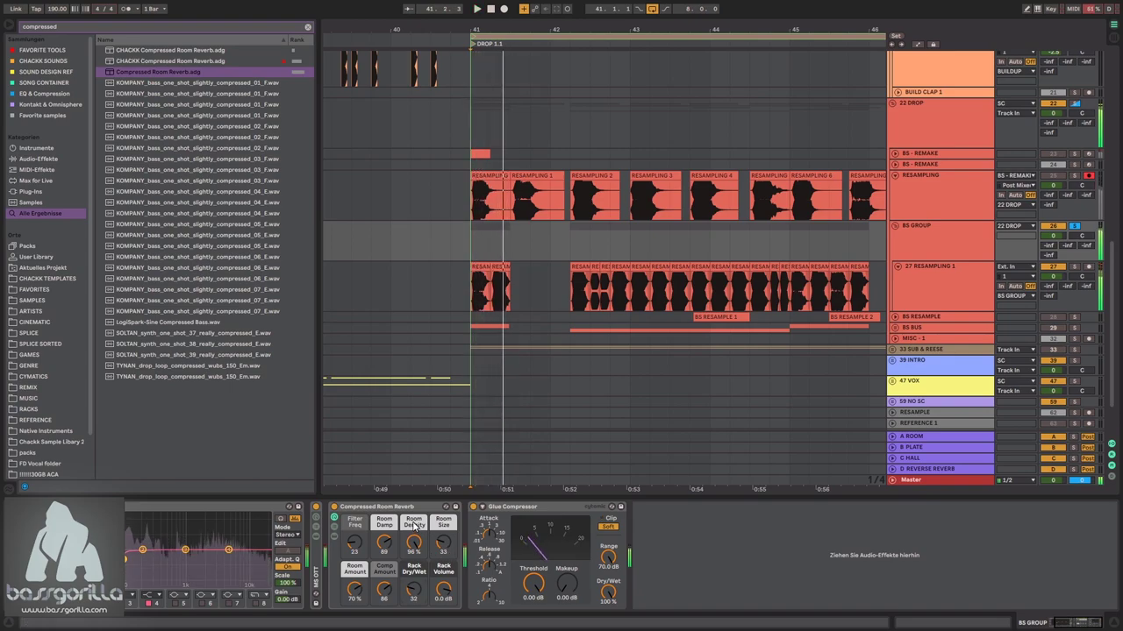
- Try placing Compressed Room Reverb before MS OTT in the chain and audition the group
left_click(377, 508)
left_click_drag(376, 507, 309, 548)
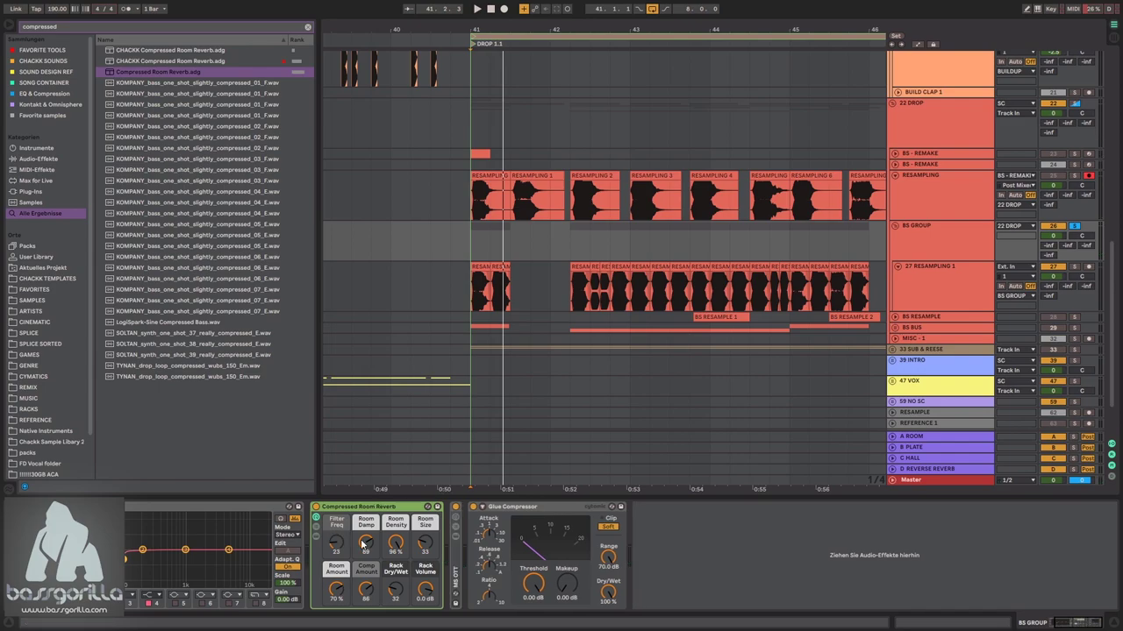
key("space")
key("space")
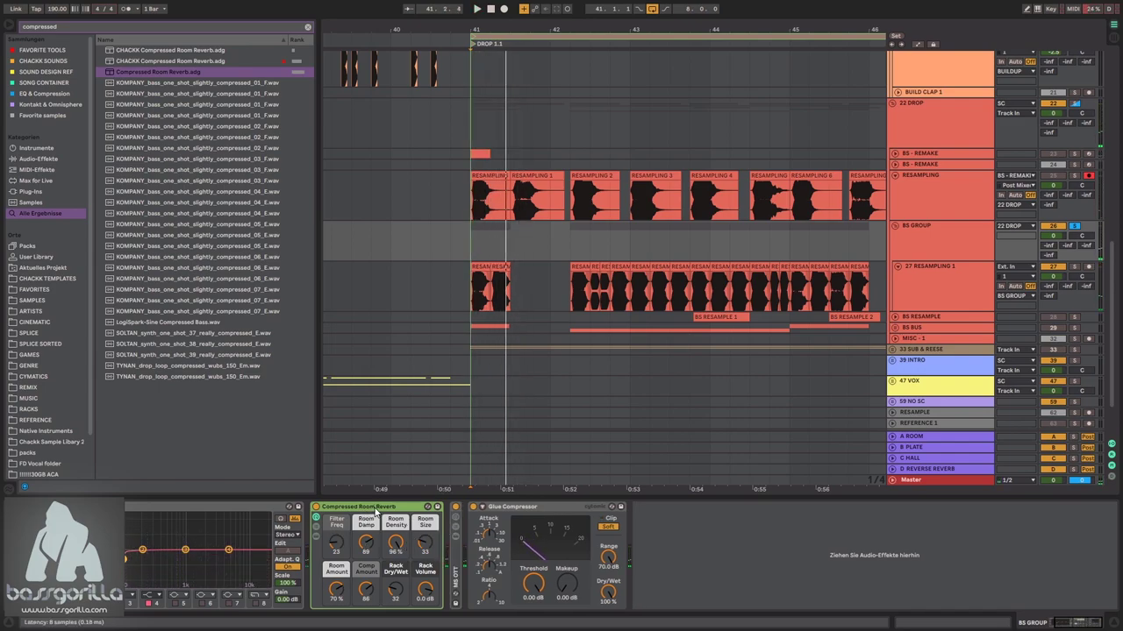
- Unfold MS OTT, move Compressed Room Reverb between it and Glue Compressor, and set Rack Dry/Wet to 30 while auditioning
left_click(455, 527)
left_click(456, 537)
left_click(455, 537)
left_click(455, 517)
left_click_drag(507, 550, 509, 518)
key("space")
key("space")
key("space")
key("Delete")
left_click_drag(362, 508, 720, 546)
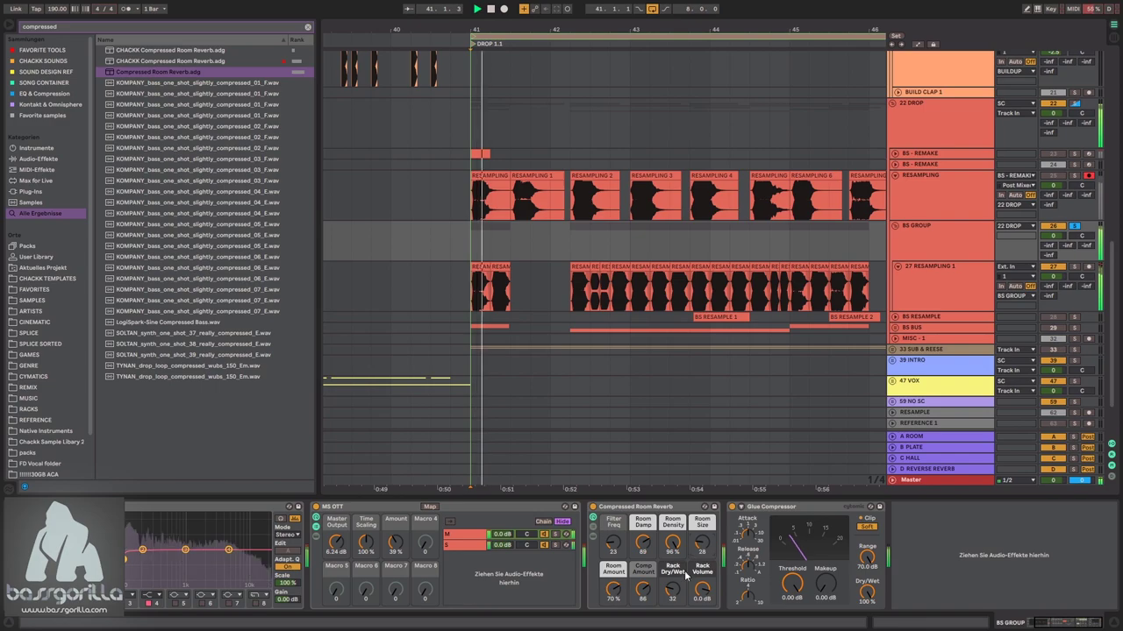
key("space")
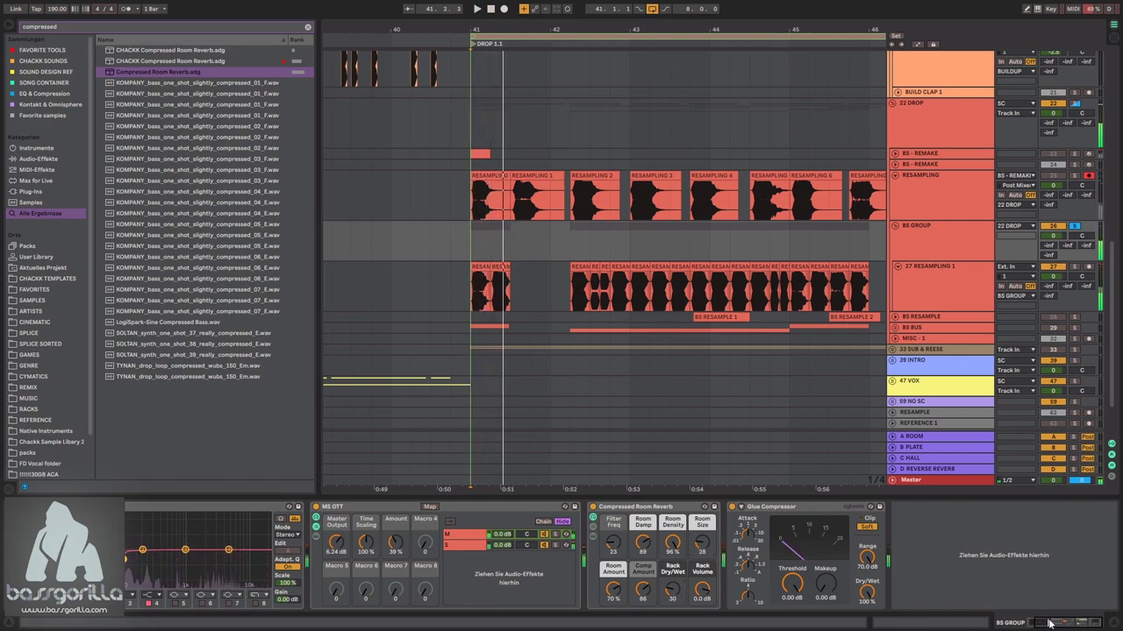
- Review the BS GROUP and Master device chains, soloing the RESAMPLING 1 track instead of its group
left_click_drag(1057, 623, 1050, 622)
left_click(942, 247)
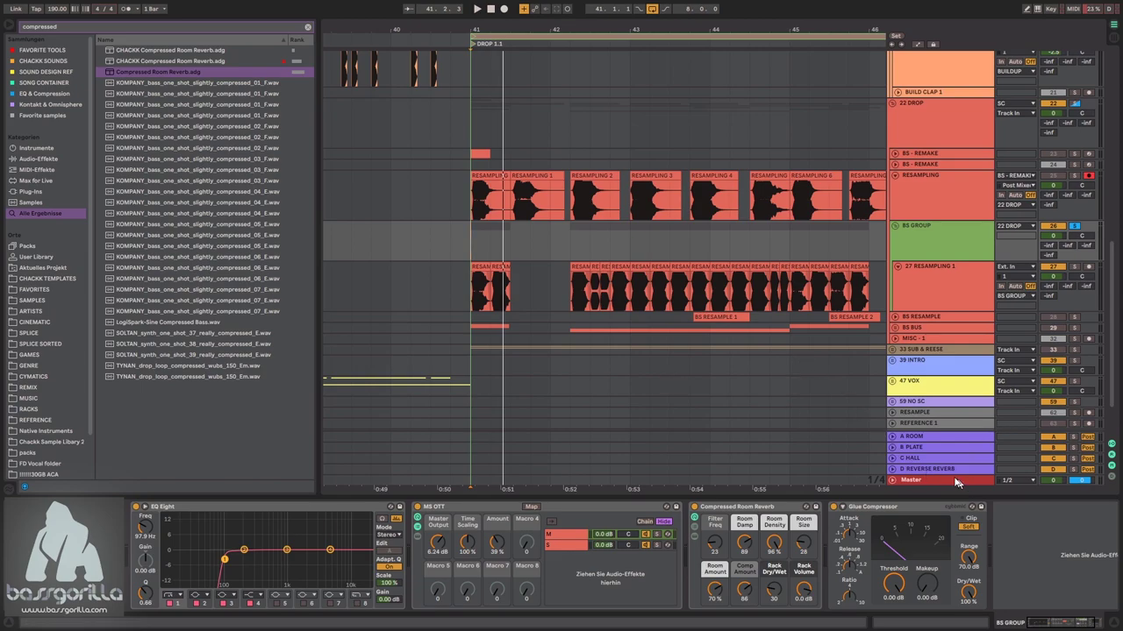
left_click(908, 480)
left_click(302, 597)
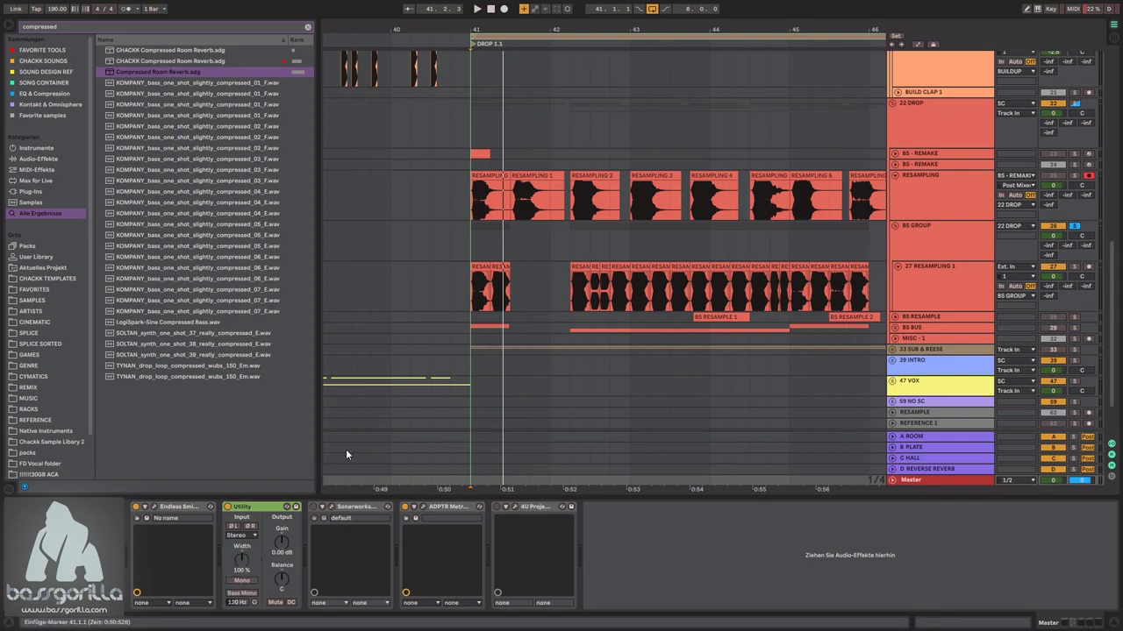
left_click(940, 289)
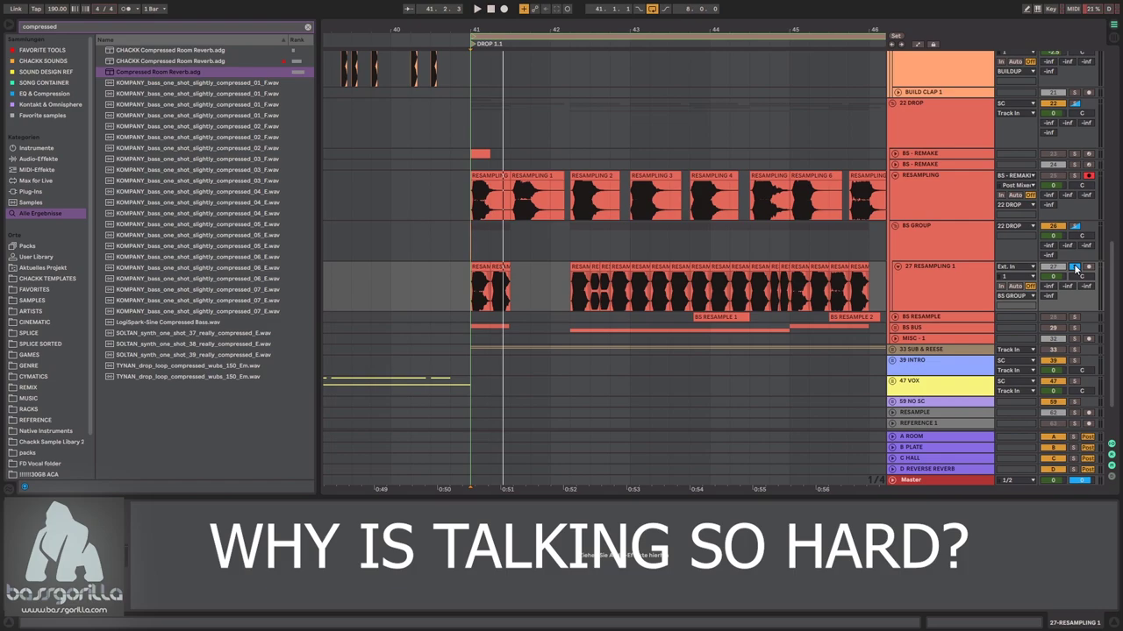
left_click(899, 248)
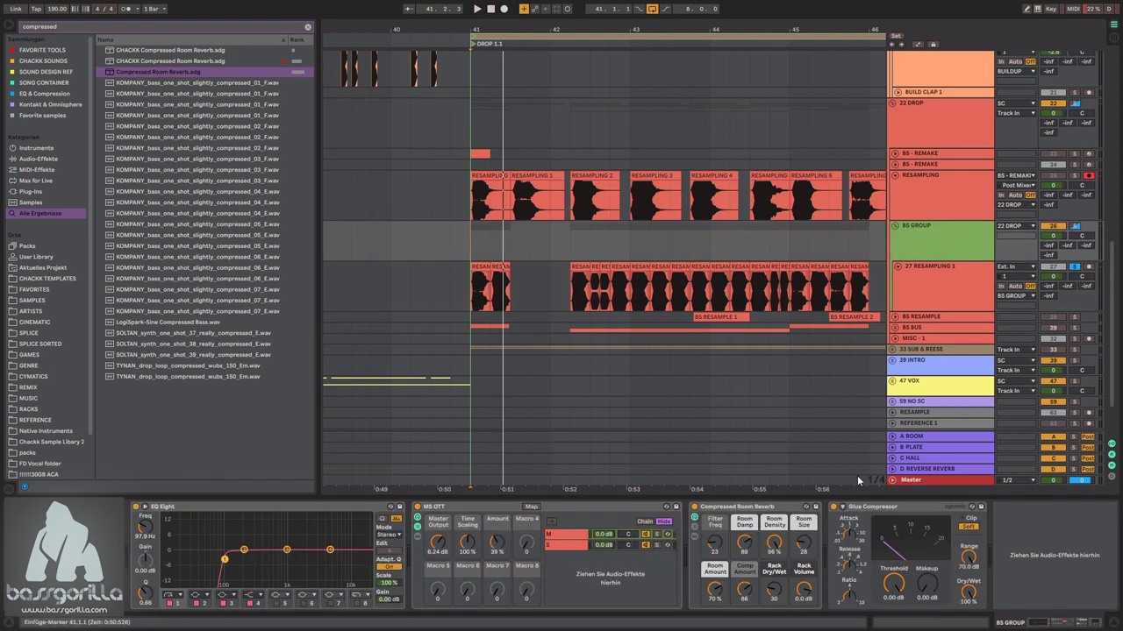
- Search the browser for "eq", then switch BS GROUP's existing EQ Eight to M/S mode with the mid channel selected for editing
key("space")
key("ctrl+f")
type("eq")
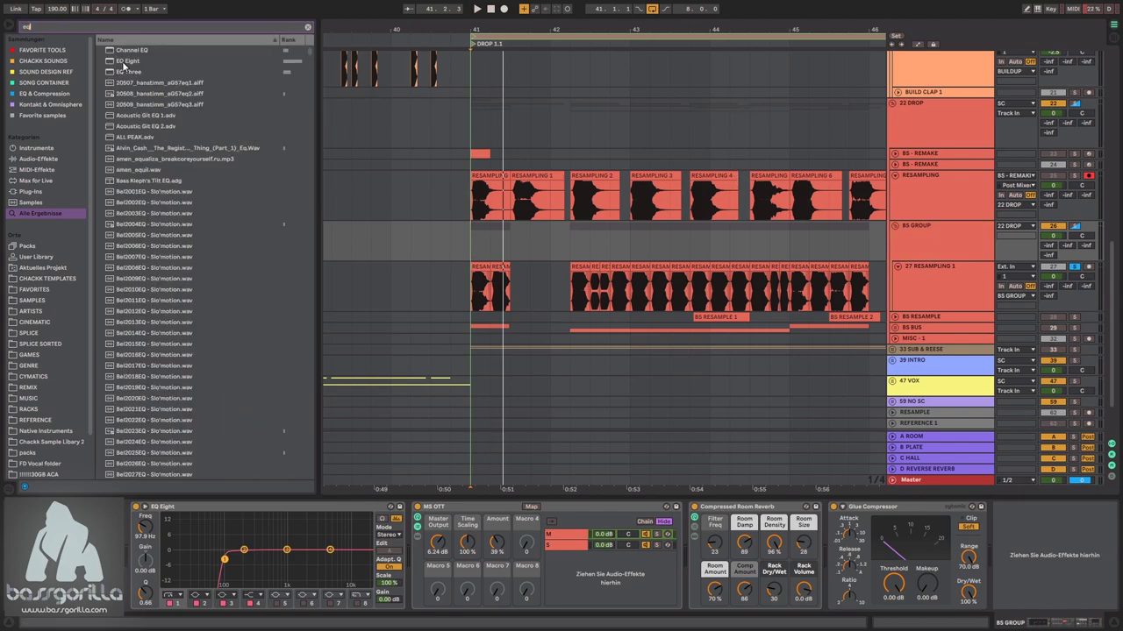
left_click(283, 509)
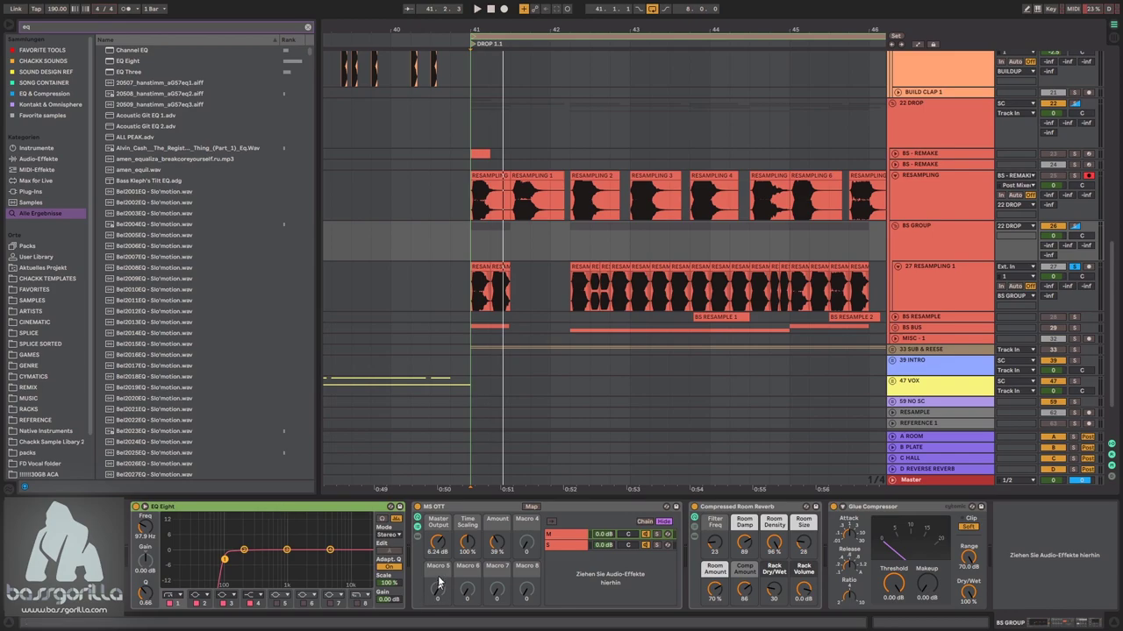
left_click(390, 535)
left_click(389, 563)
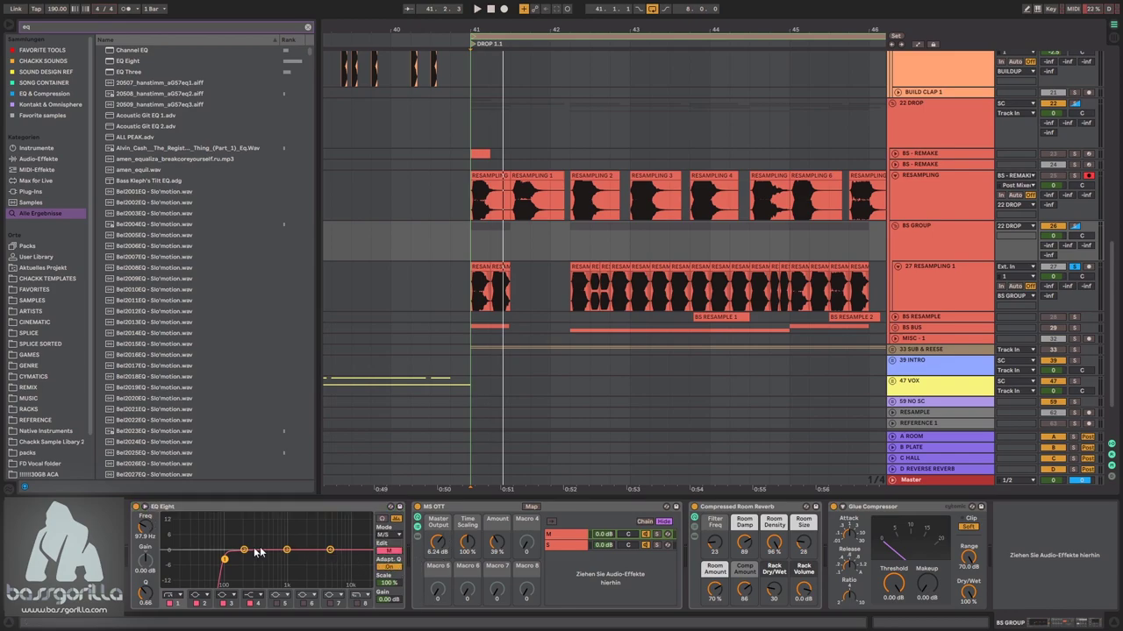
- Shape EQ Eight's mid channel with a 5.33 dB boost at 150 Hz, a 1.38 dB dip at 1 kHz and raised highs while auditioning
left_click_drag(244, 552, 238, 542)
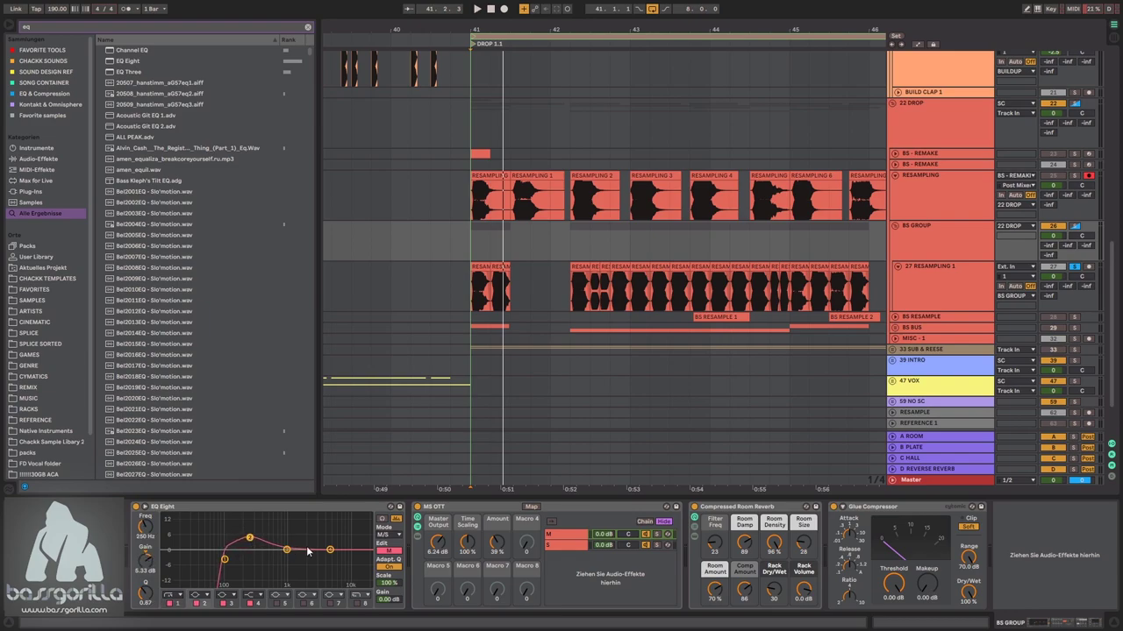
left_click_drag(330, 552, 286, 553)
key("space")
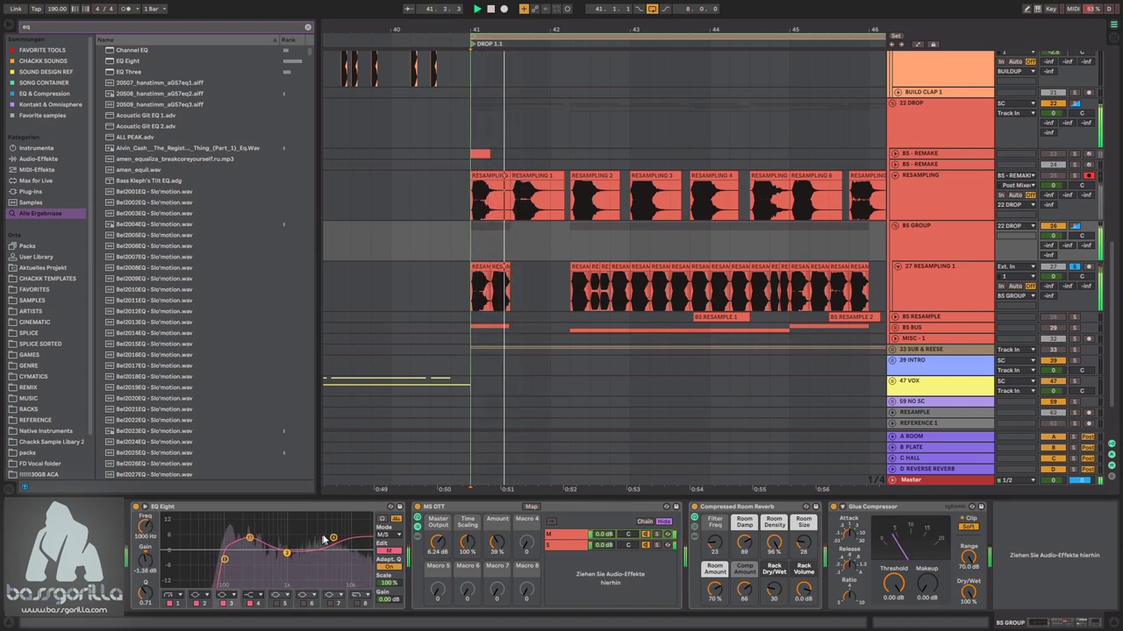
left_click_drag(288, 554, 335, 541)
key("space")
- Switch EQ Eight to side-channel editing and set its low-cut filter to 220 Hz while auditioning
left_click(389, 551)
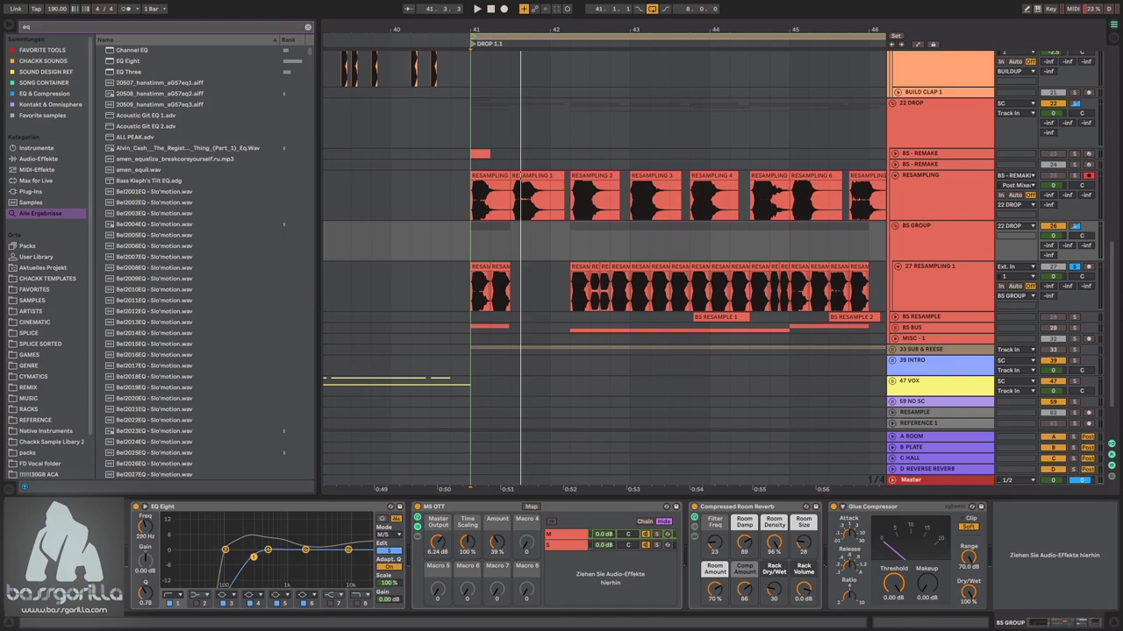
key("space")
left_click_drag(254, 558, 249, 560)
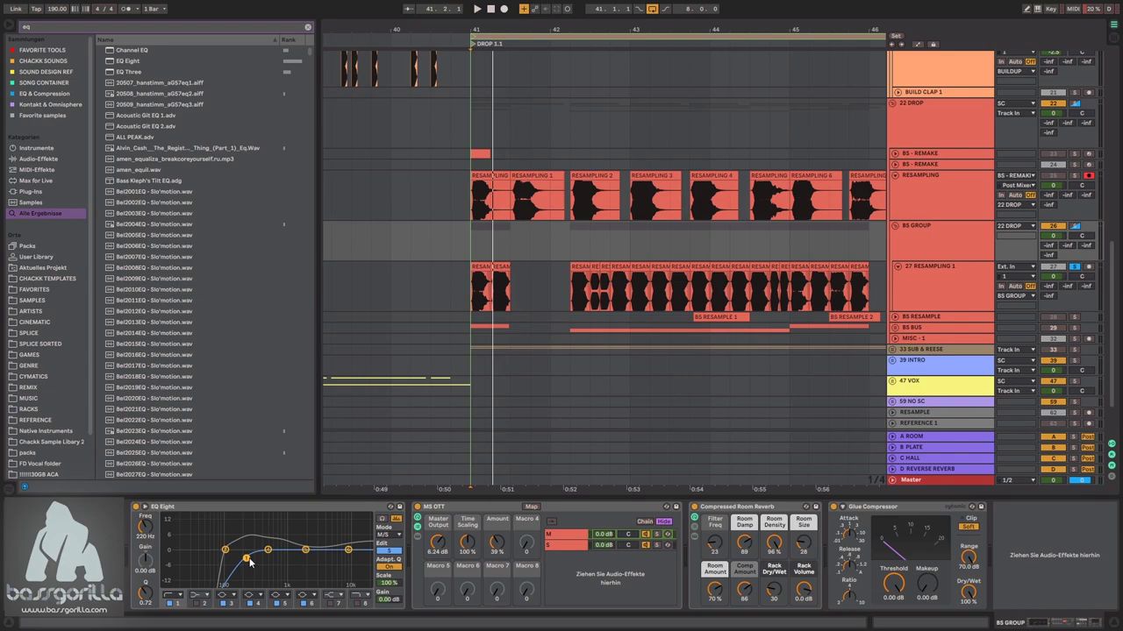
key("space")
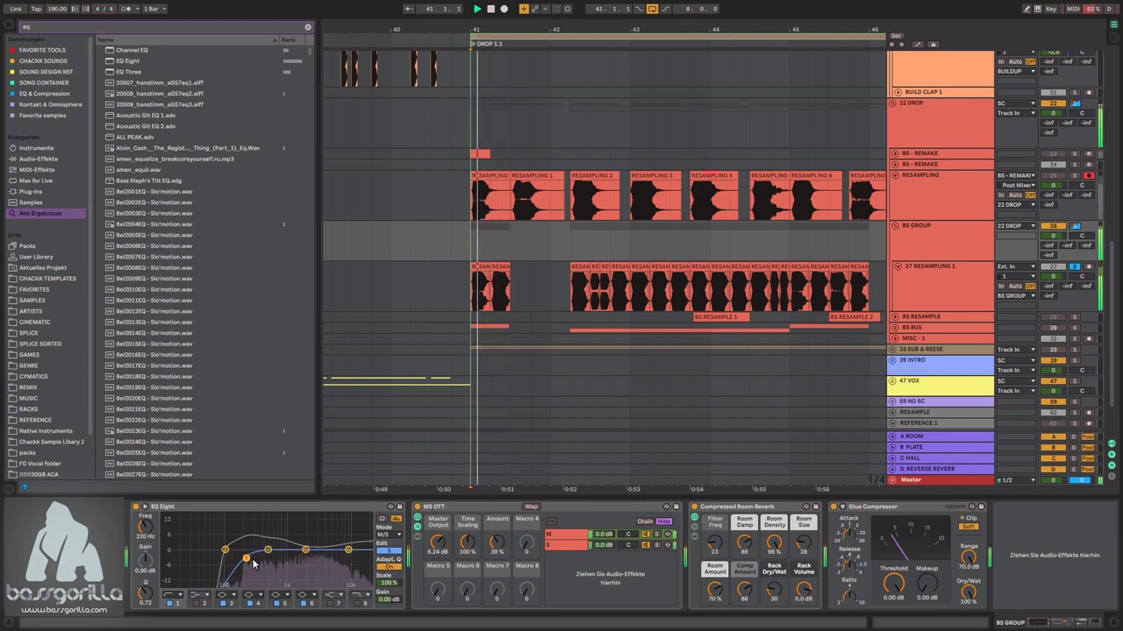
- Try a side-channel dip of about 5 dB near 2.11 kHz and compare it with EQ Eight bypassed
left_click_drag(268, 550, 306, 568)
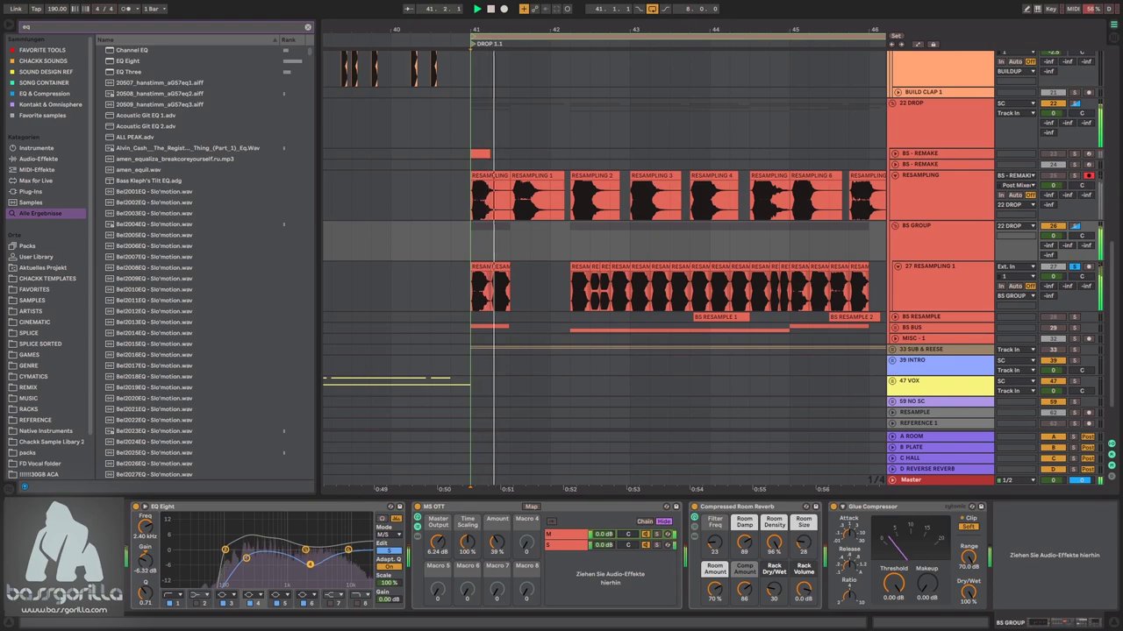
left_click(137, 508)
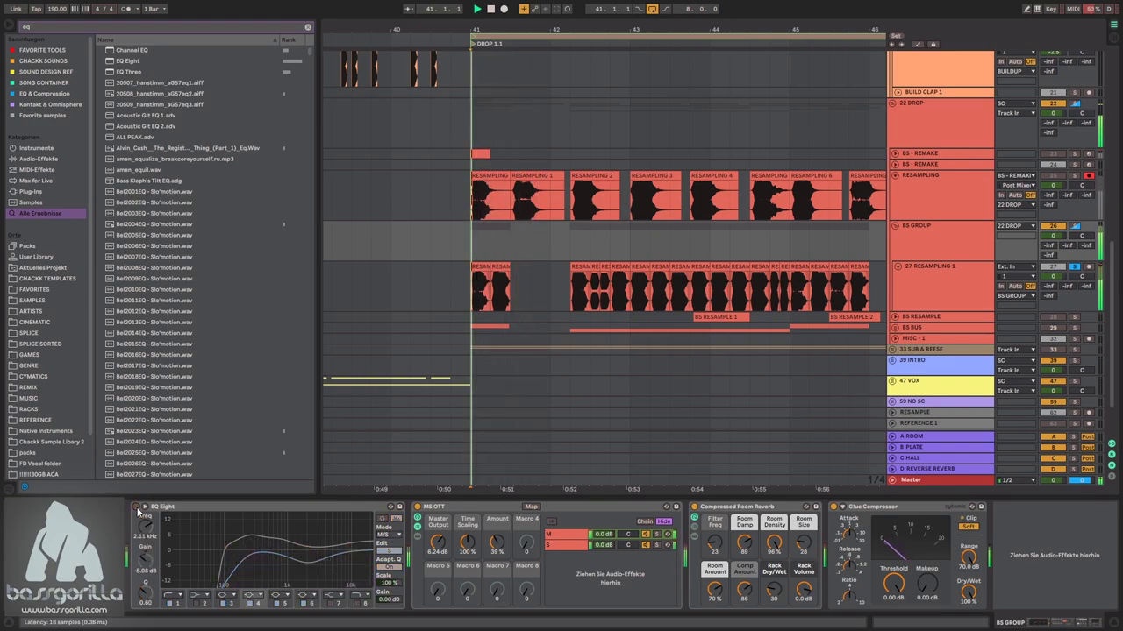
left_click(137, 508)
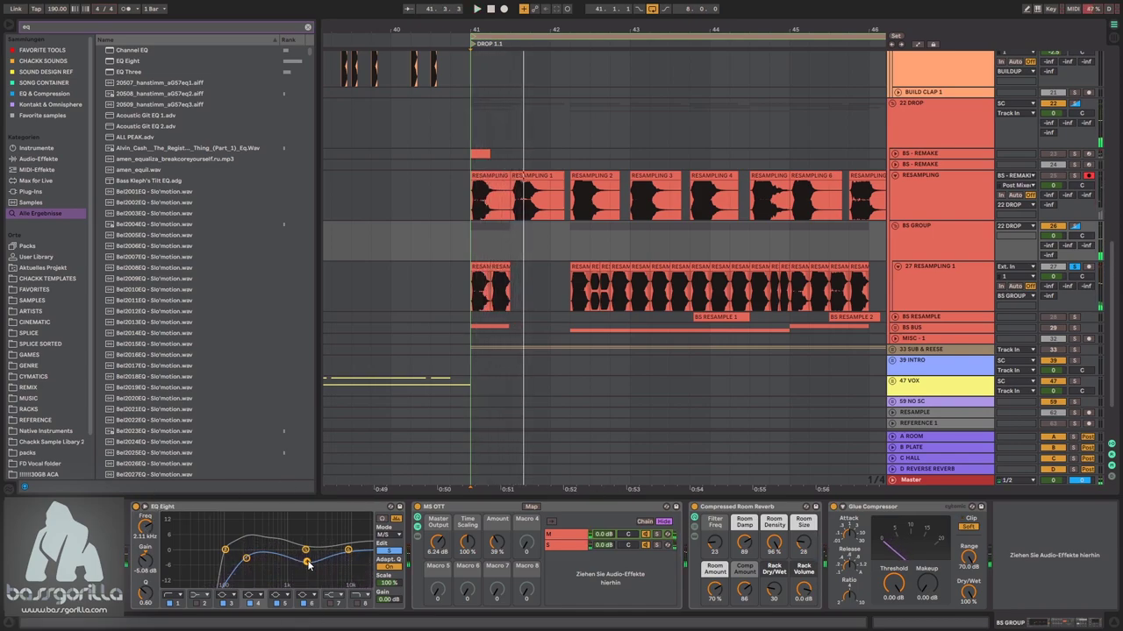
- Move the side-channel dip band up into the highs as a gentle boost of about 1 dB while auditioning
key("space")
left_click_drag(305, 547, 342, 548)
key("space")
key("space")
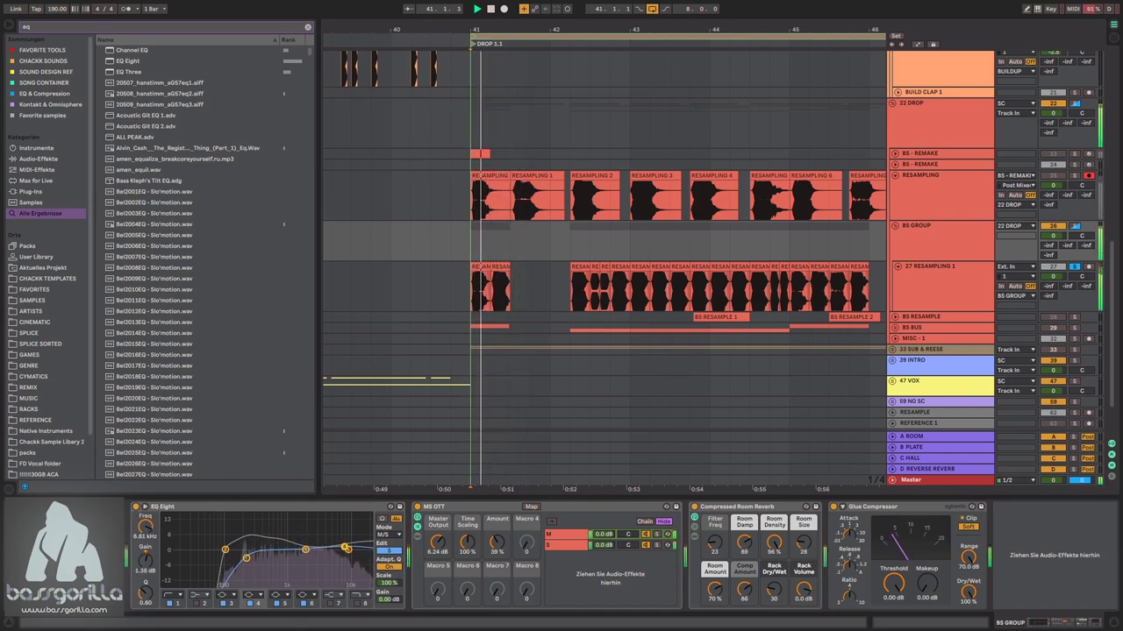
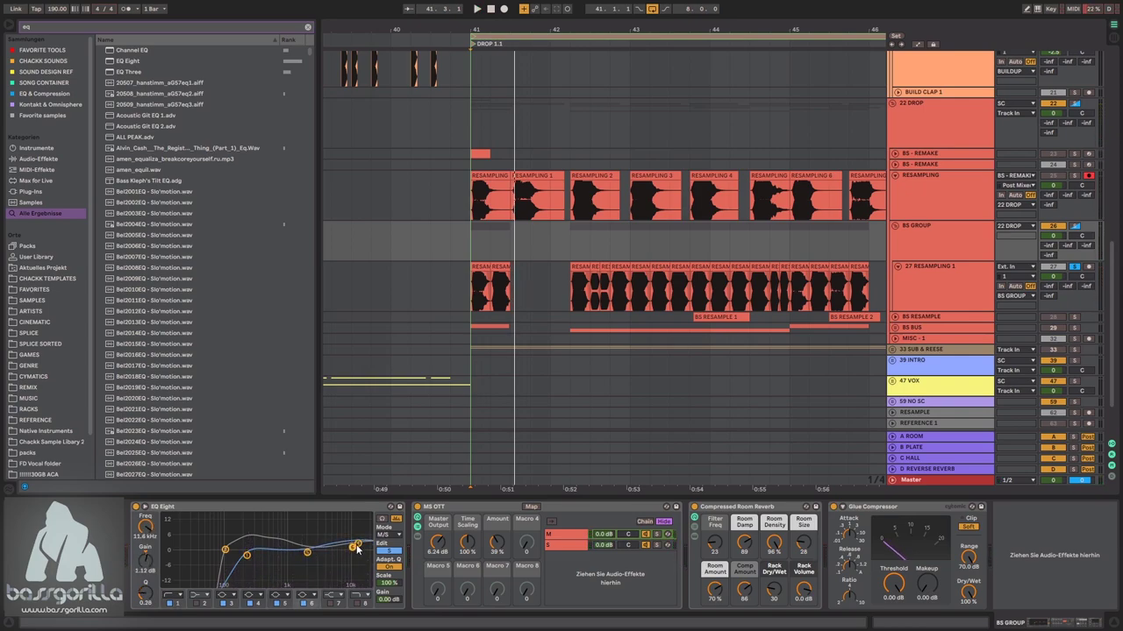
- Dip the side channel by 4.34 dB at 2.61 kHz and fine-tune its low cut while auditioning the bass
left_click_drag(307, 551, 308, 557)
left_click(246, 556)
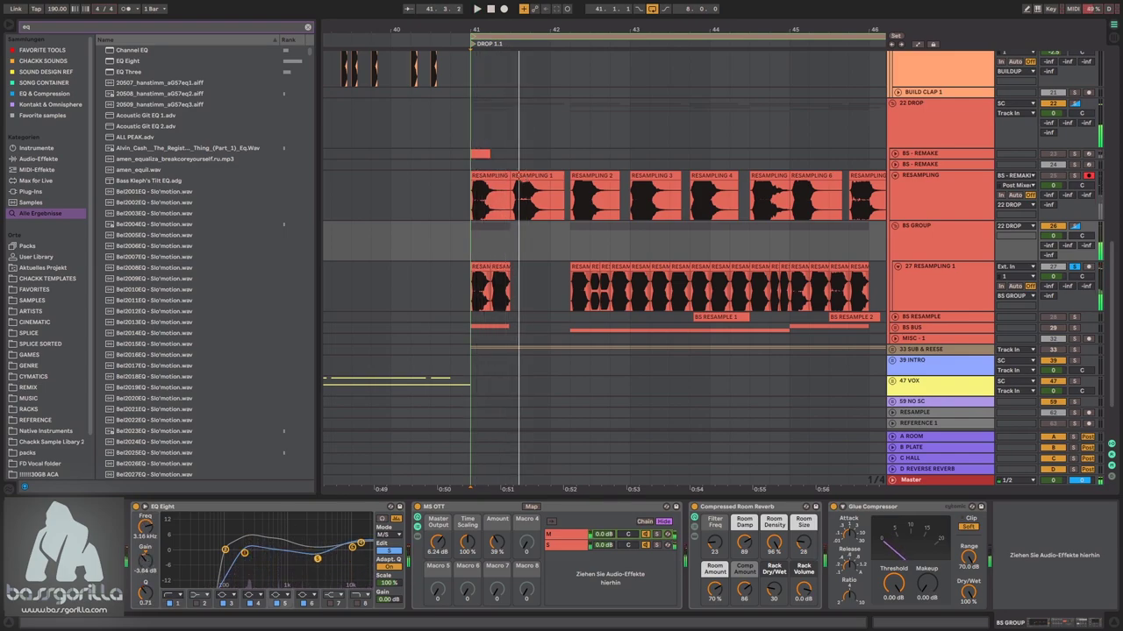
left_click_drag(244, 559, 249, 559)
key("space")
left_click_drag(318, 559, 313, 560)
key("space")
key("space")
key("space")
key("space")
key("space")
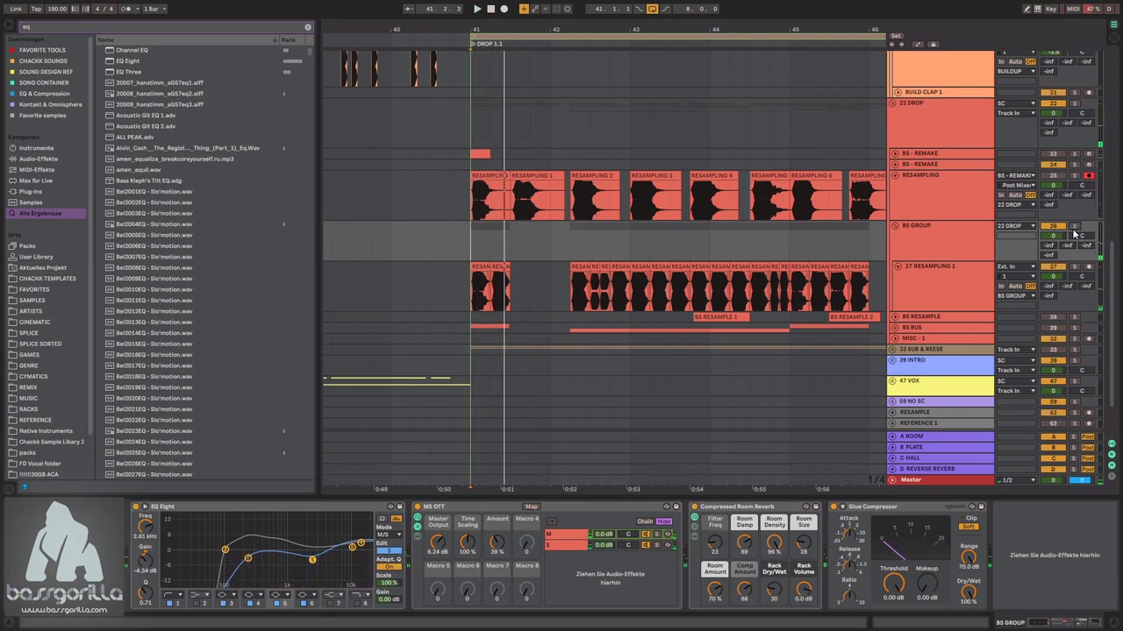
- Play the arrangement from bar 39 through DROP 1.1 with no tracks soloed to check the bass in context
left_click(352, 254)
key("space")
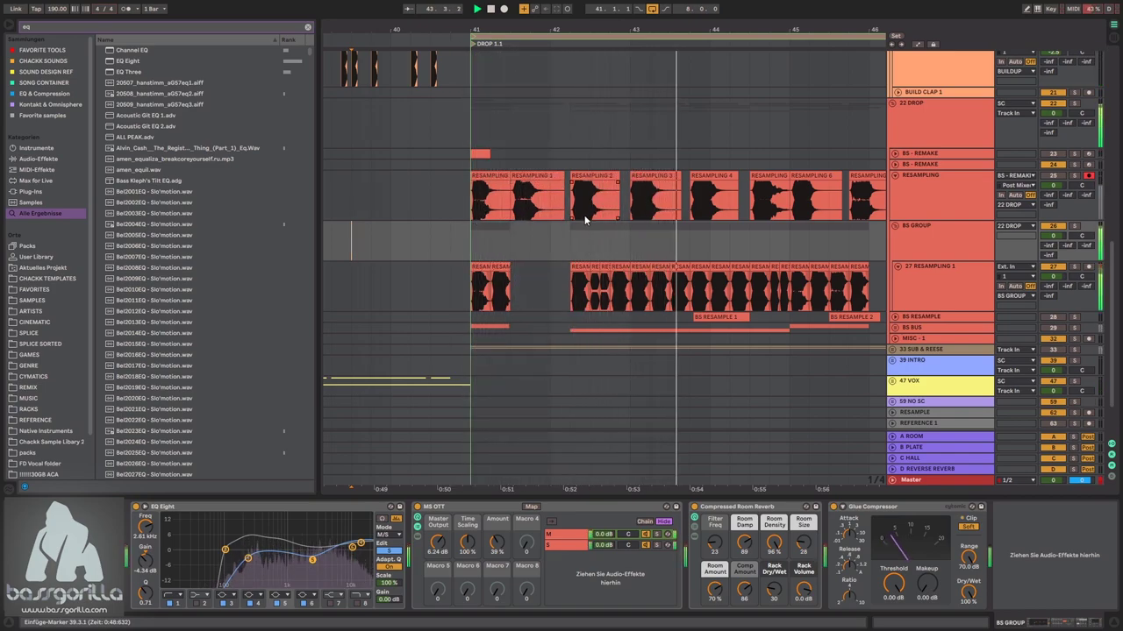
scroll(1028, 163, "down", 2)
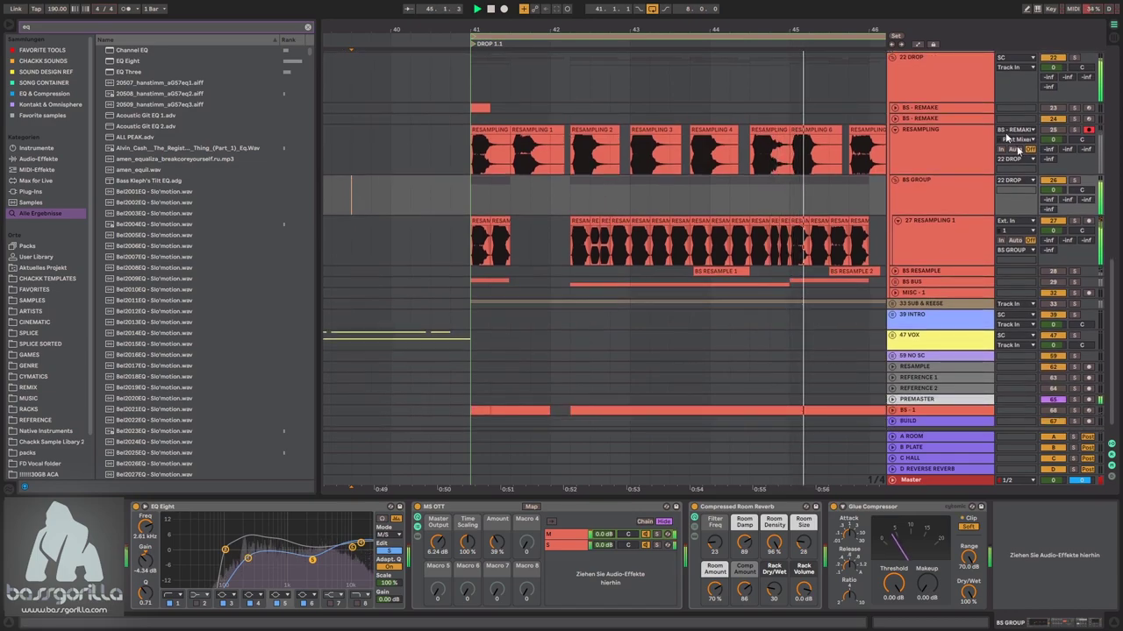
left_click_drag(864, 31, 684, 16)
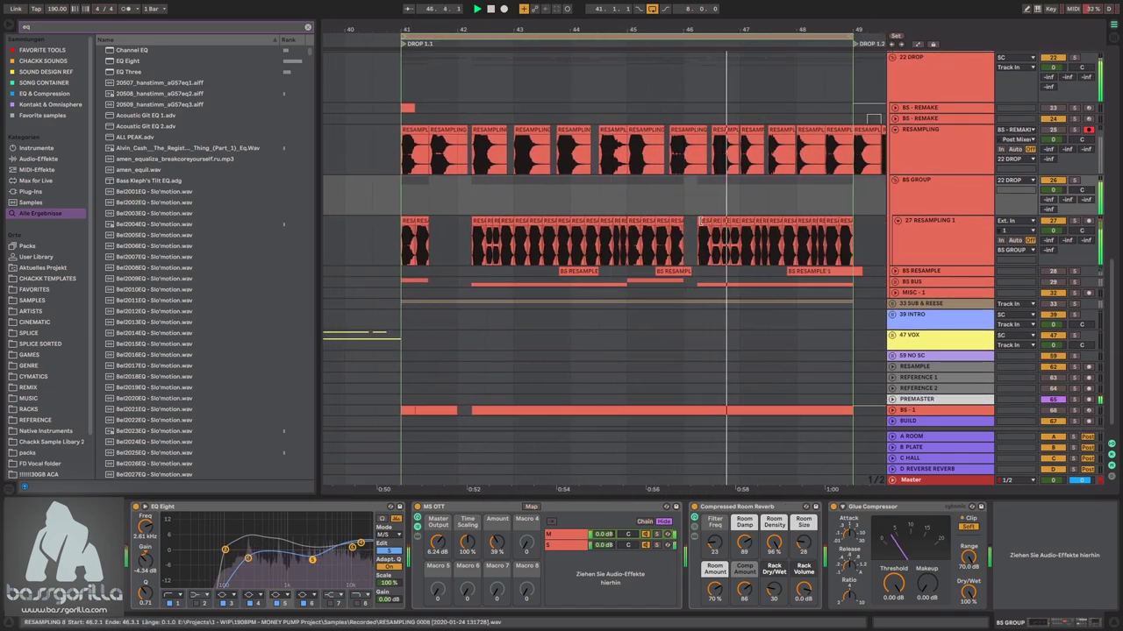
left_click(402, 193)
key("space")
- Fold BS GROUP, unfold SUB & REESE and delete the clips on both SUB tracks from bar 41 to 49
left_click(894, 180)
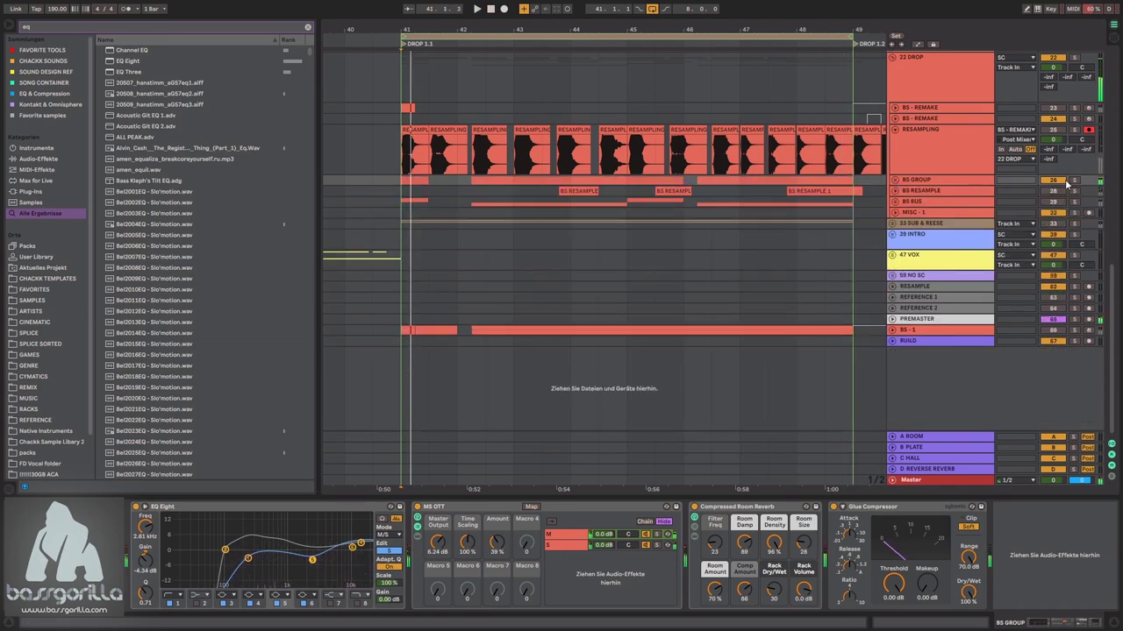
left_click(894, 223)
scroll(568, 291, "down", 2)
left_click_drag(410, 278, 857, 202)
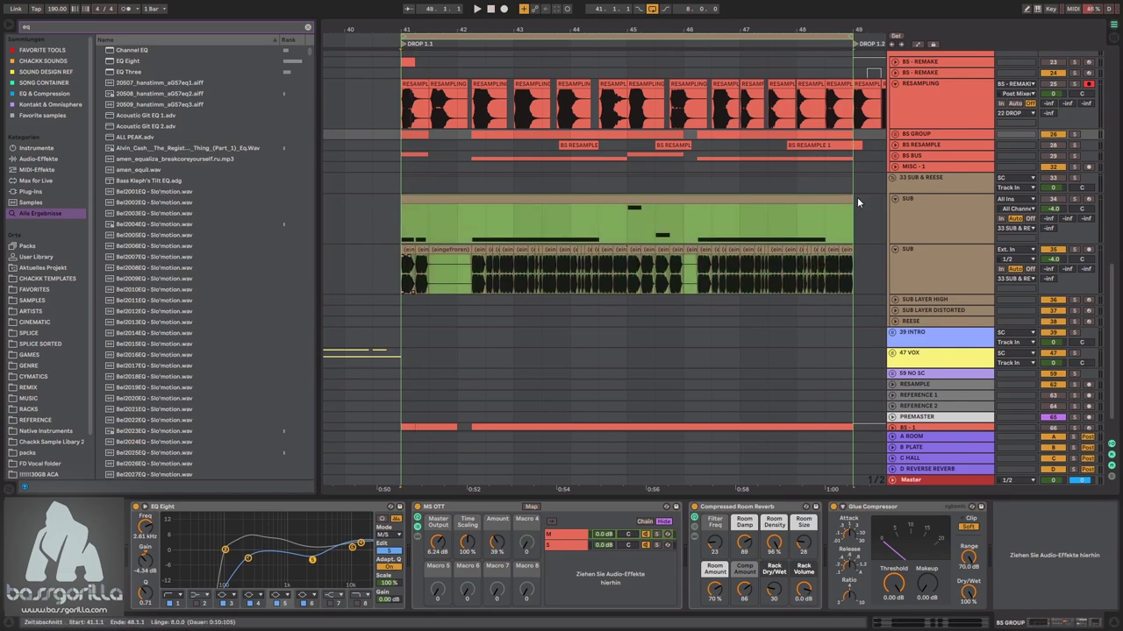
left_click(930, 224)
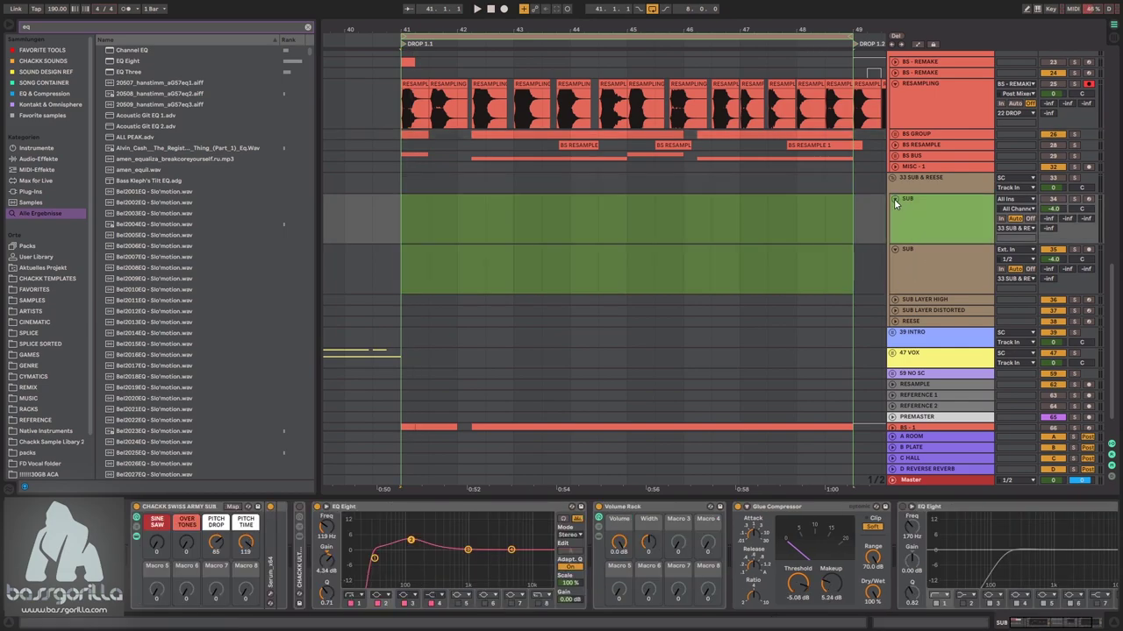
- Fold the SUB tracks and create an empty eight-bar MIDI clip on the first SUB track from bar 41 to 49
left_click(894, 199)
left_click(934, 212)
left_click(917, 199)
mouse_move(432, 29)
left_mouse_down()
mouse_move(430, 55)
mouse_move(358, 12)
left_mouse_up()
left_click(395, 210)
left_click(378, 200)
left_click(656, 200, "shift")
left_click_drag(474, 27, 624, 36)
key("ctrl+shift+m")
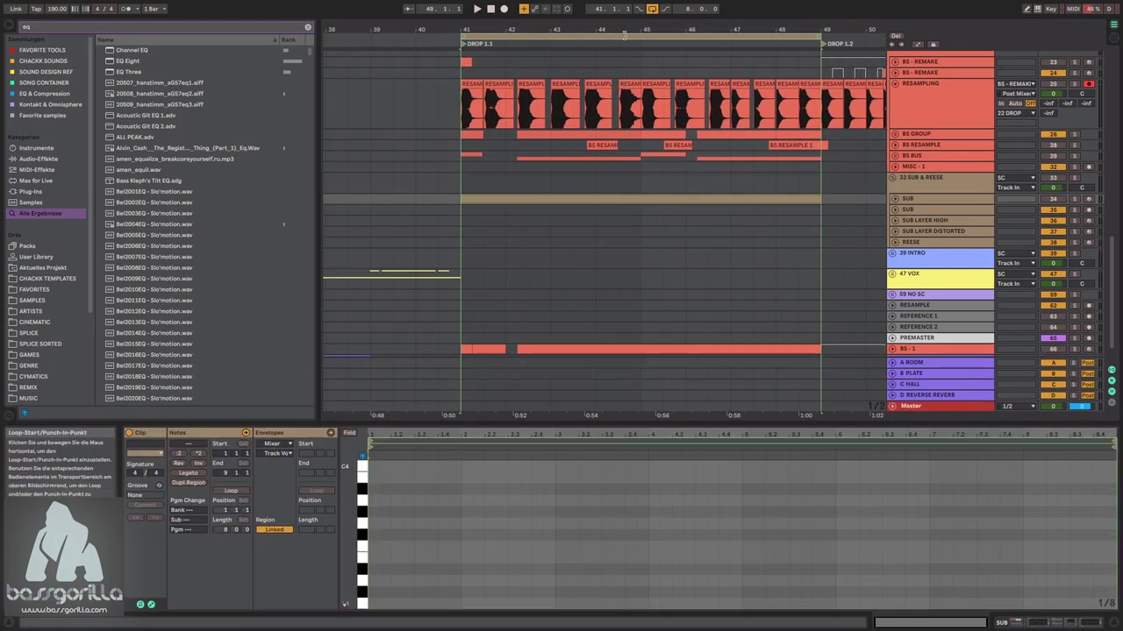
- Add a G1 note at the start of the new SUB clip and audition it with the SUB track soloed
scroll(383, 568, "down", 5)
double_click(374, 569)
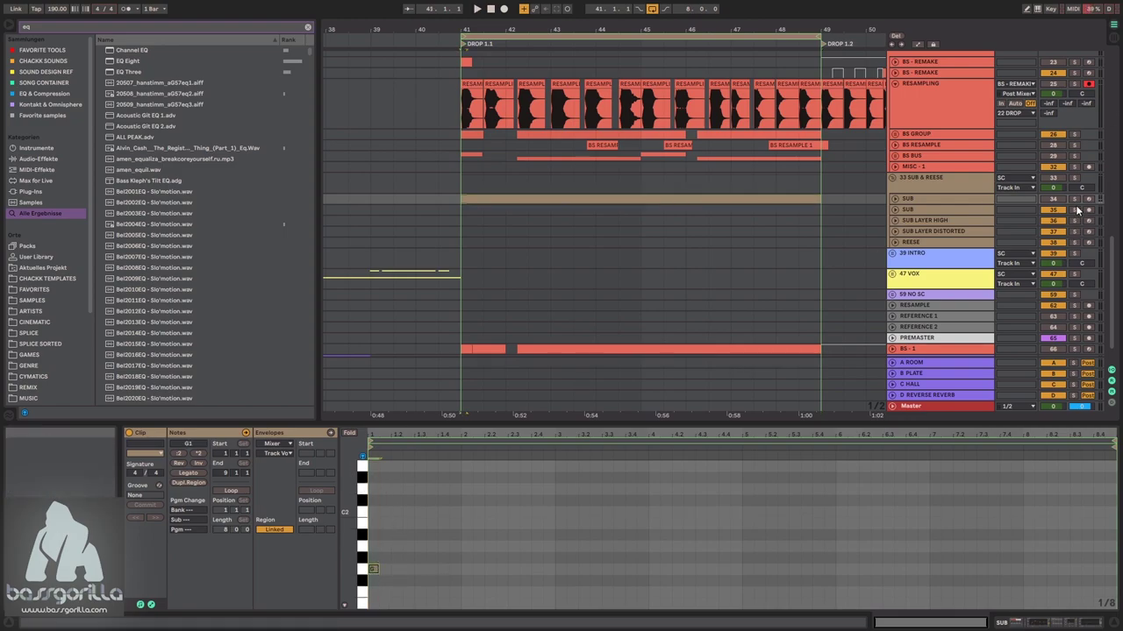
left_click(1055, 179)
key("space")
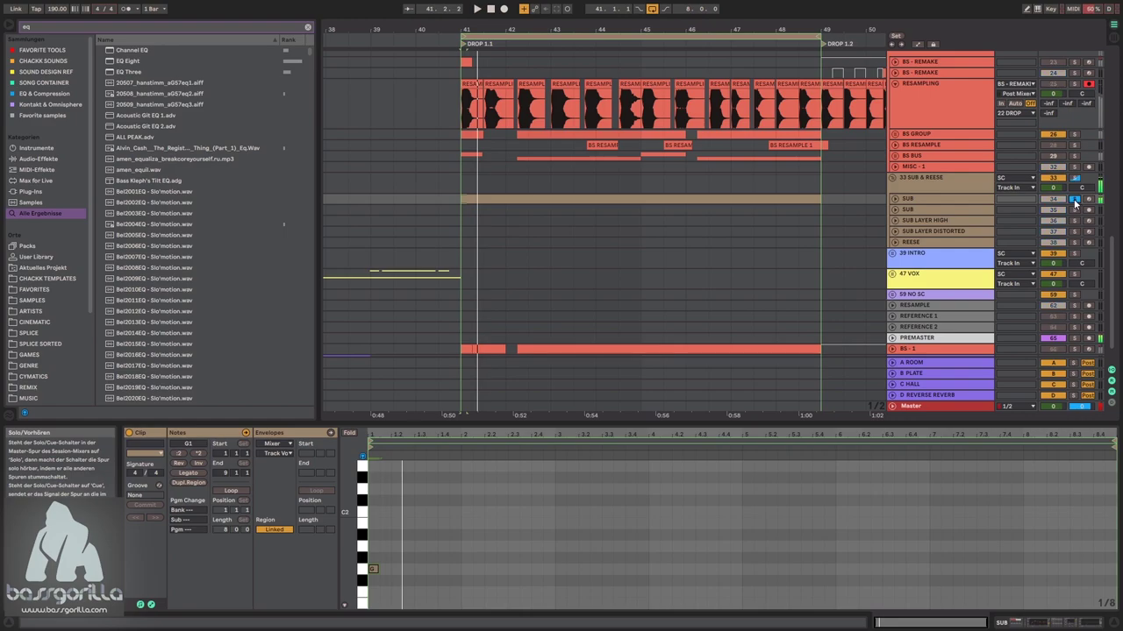
- Transpose the SUB note down an octave to G0 and lengthen it to the full eight bars while auditioning
key("space")
left_click_drag(377, 569, 760, 549)
key("space")
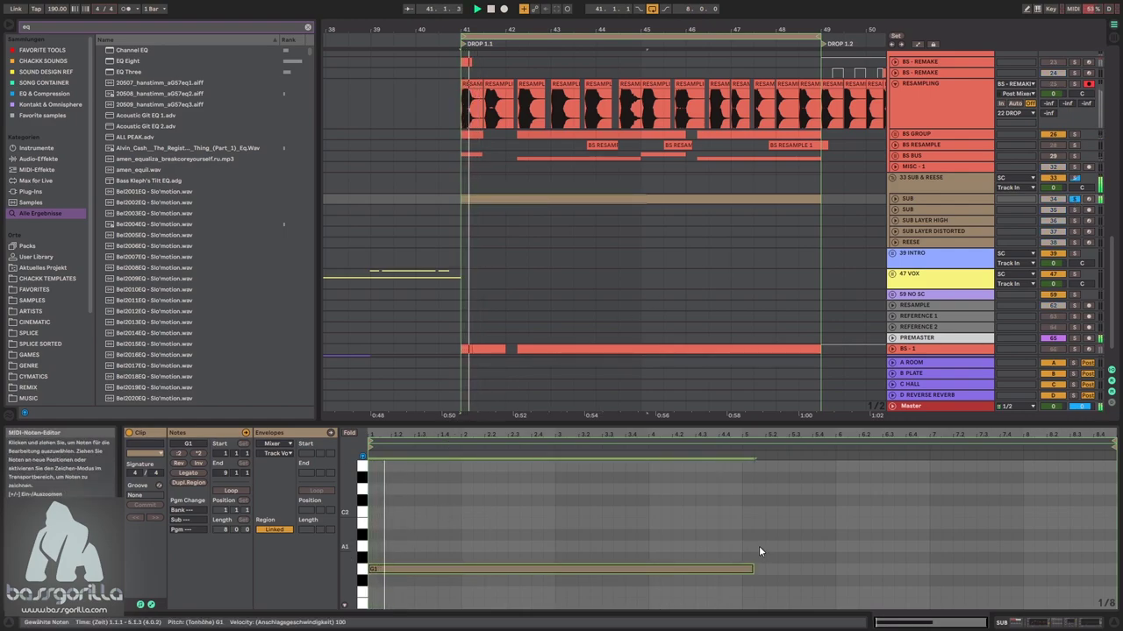
key("space")
key("shift+Down")
key("space")
left_click_drag(752, 604, 1116, 603)
key("space")
key("space")
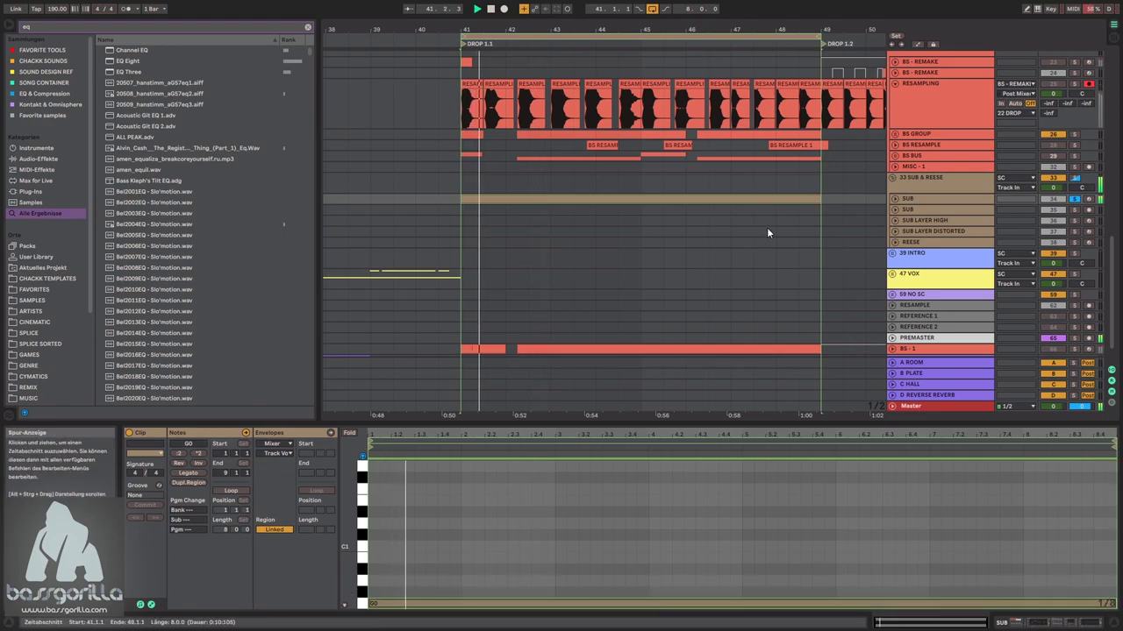
- Unfold the SUB track, show its device chain and insert a new MIDI track below it
left_click(894, 200)
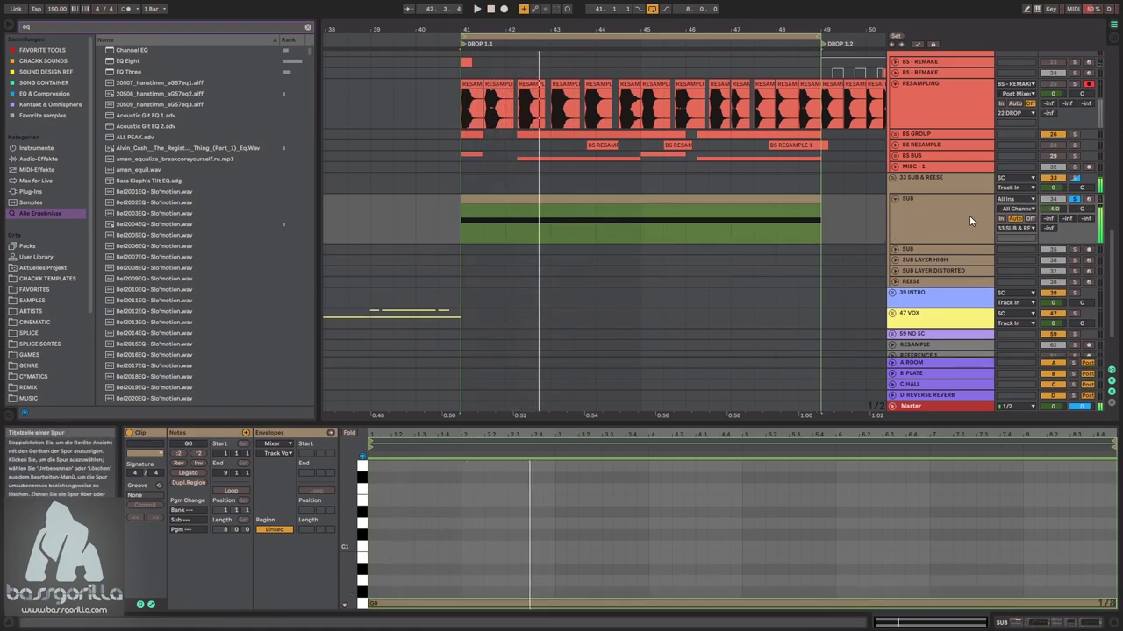
key("shift+Tab")
left_click(937, 226)
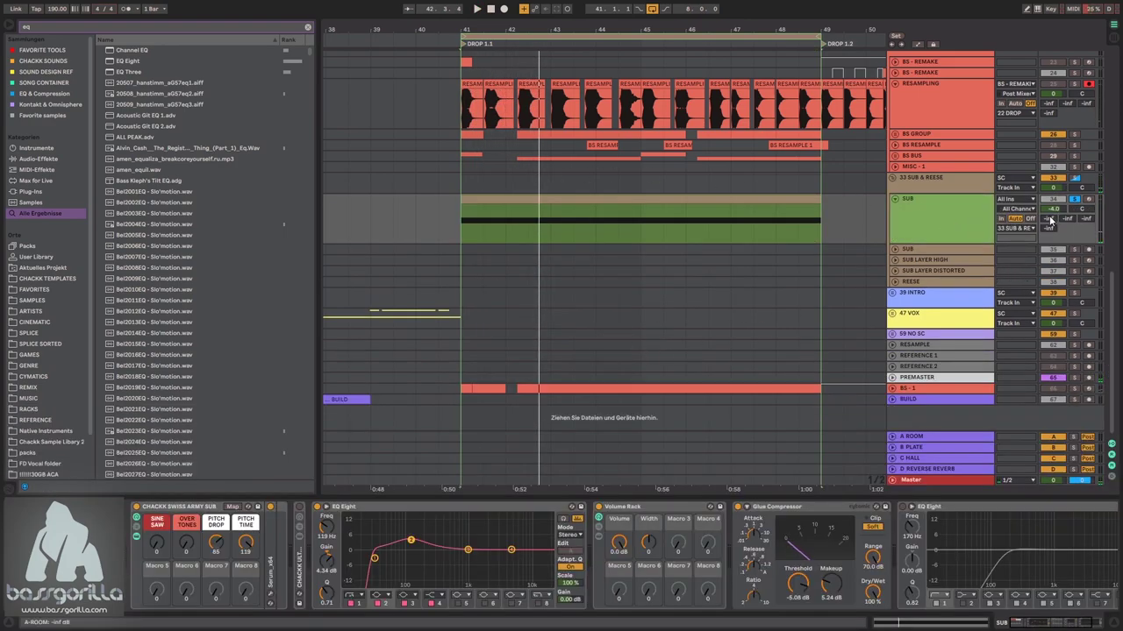
key("ctrl+shift+t")
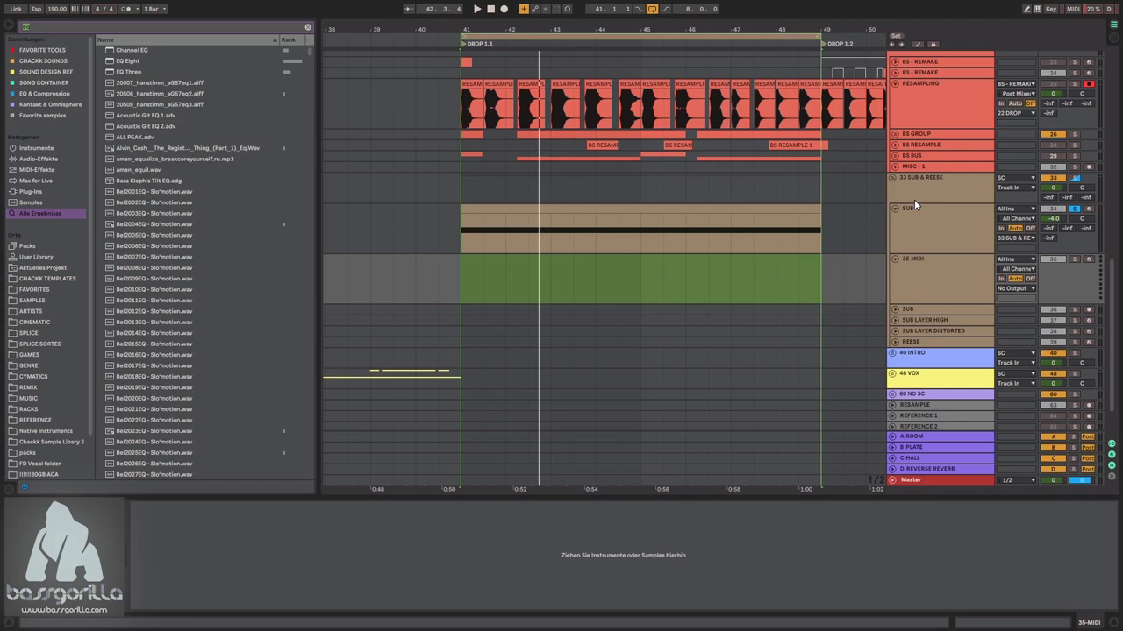
- Search for "hip hop sub", load Hip-Hop Sub Bass.adg on the new MIDI track, and copy the SUB clip onto it, soloed
type("hip hop sub")
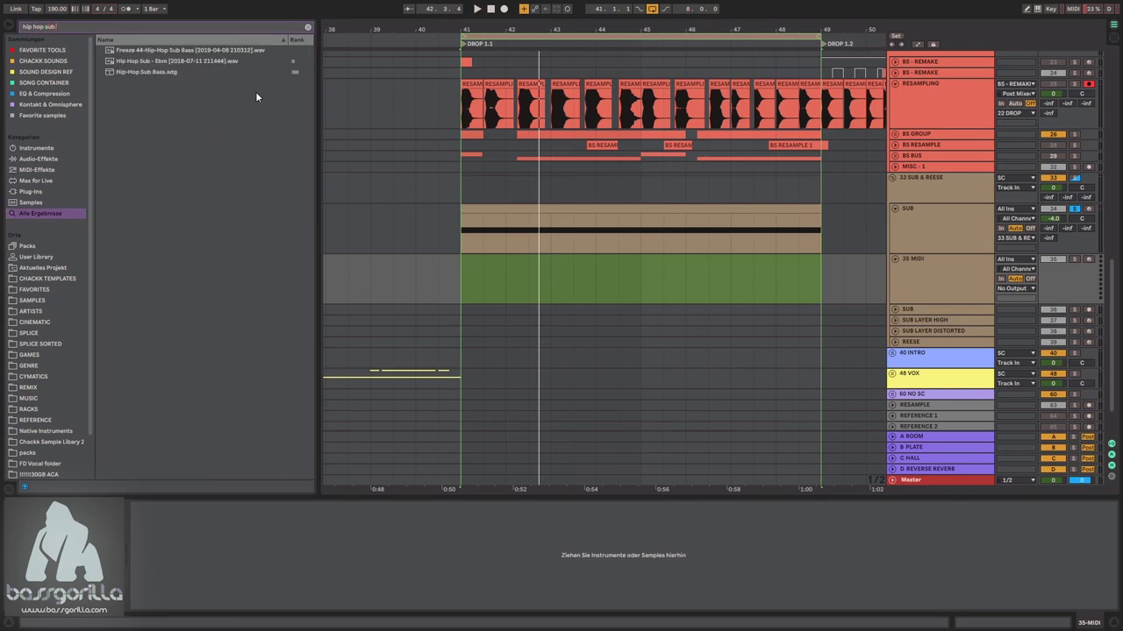
left_click(138, 71)
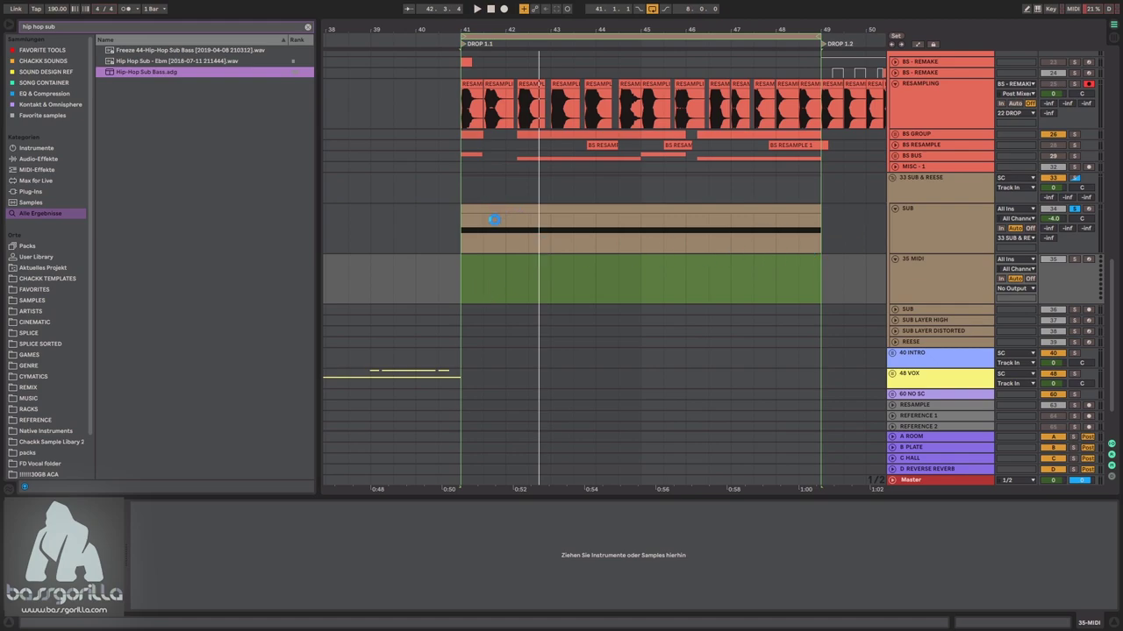
left_click_drag(515, 210, 518, 261)
left_click(1074, 260)
- Shape the Hip-Hop Sub Bass while auditioning it, with Overtone at 0, Drop at 48, Tone at 22 and Dist Amount at 16
key("space")
left_click_drag(188, 555, 159, 530)
key("space")
key("space")
key("space")
key("space")
key("space")
key("space")
key("space")
key("space")
left_click_drag(217, 553, 248, 538)
key("space")
key("space")
key("space")
key("space")
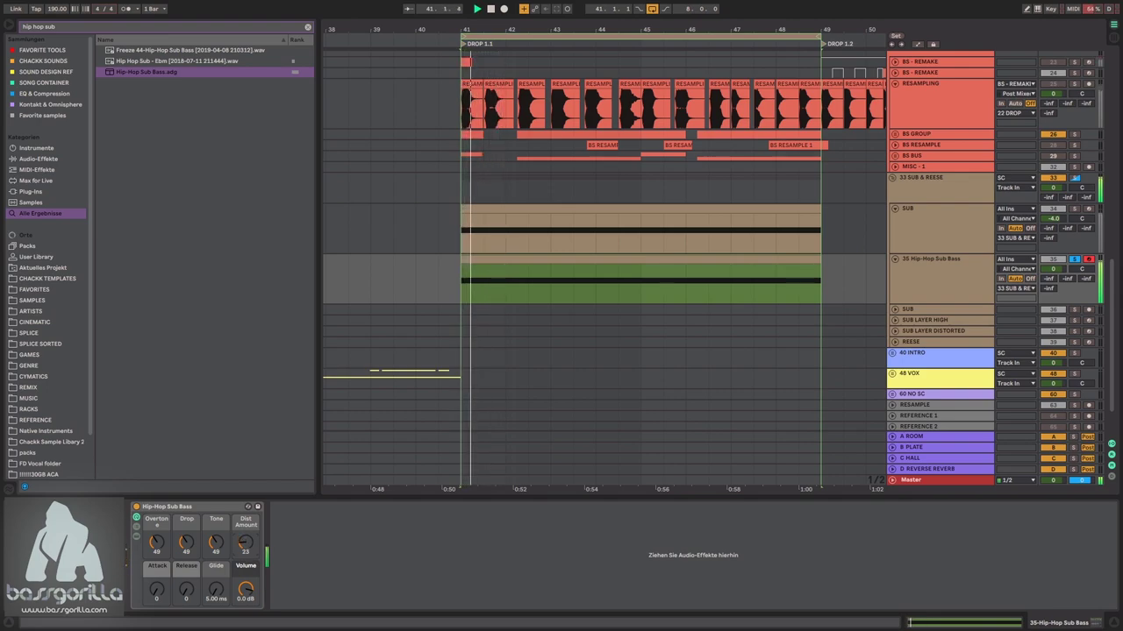
key("space")
key("space")
left_click_drag(246, 542, 215, 550)
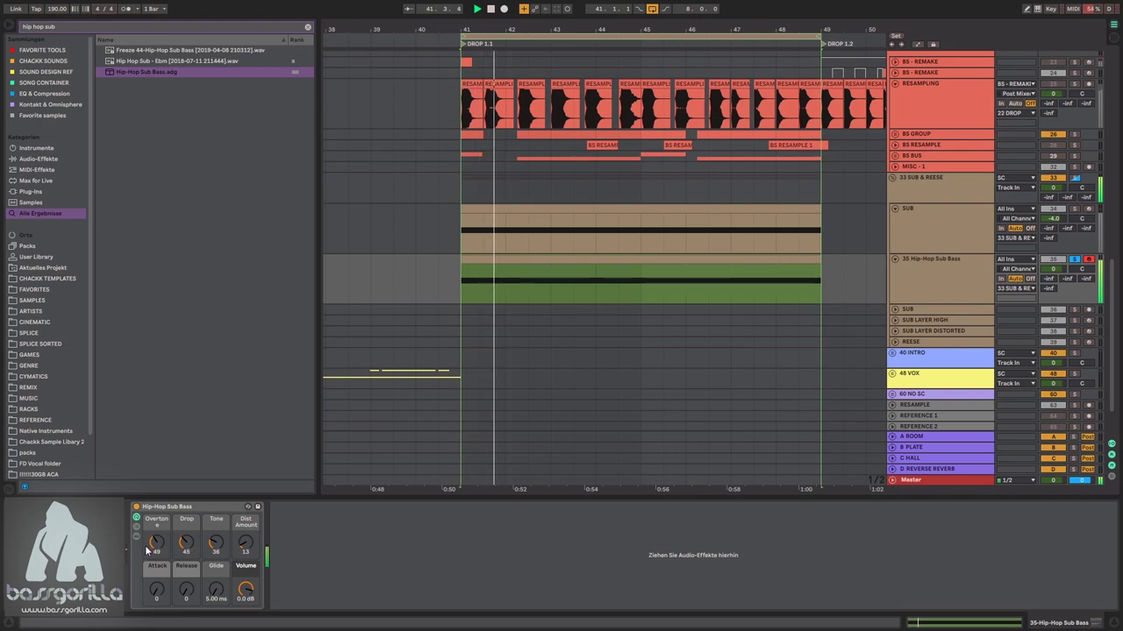
left_click_drag(215, 544, 246, 542)
key("space")
key("space")
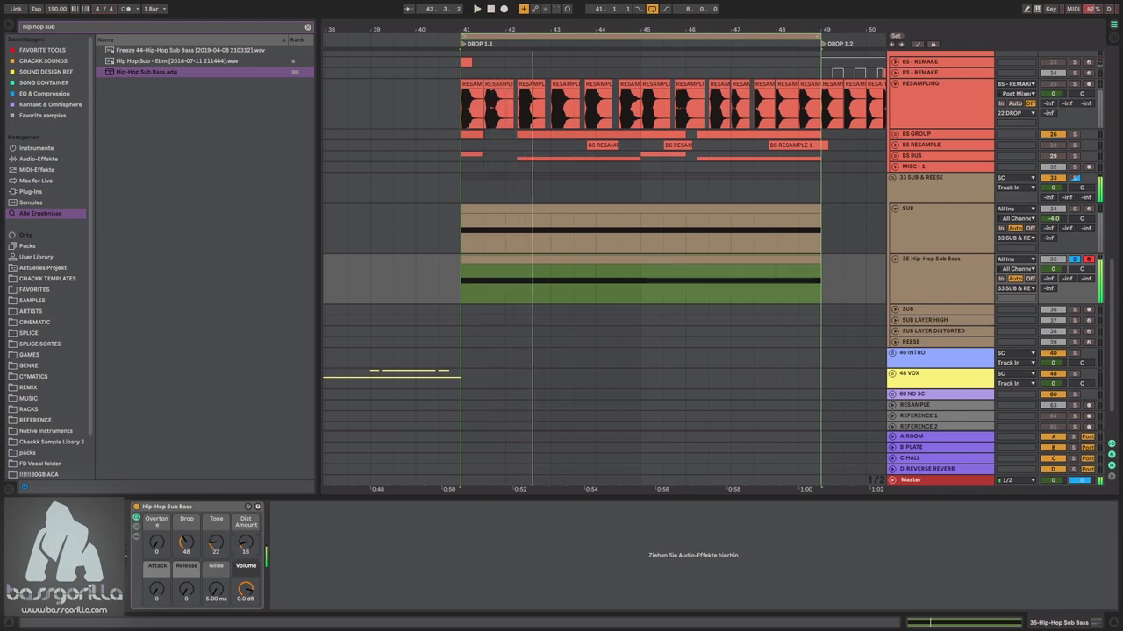
- Compare the Hip-Hop Sub Bass with the original SUB by playing the two tracks soloed in turn
key("space")
key("space")
left_click(1075, 210)
key("space")
key("space")
left_click(1075, 259)
key("space")
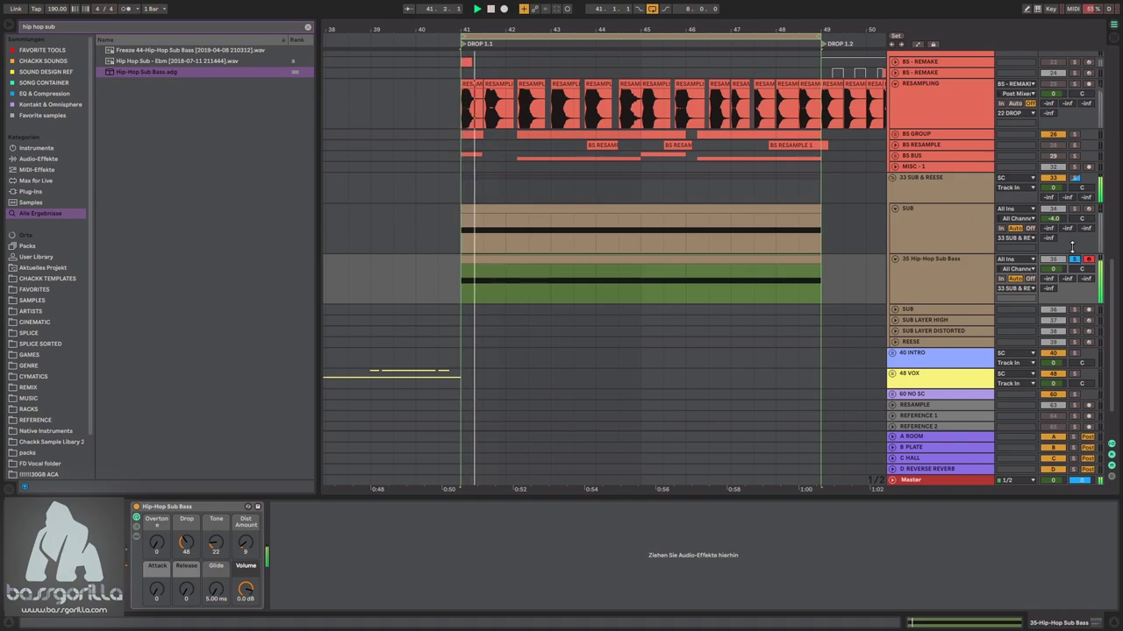
left_click(1074, 209)
key("space")
key("space")
key("space")
- Copy the Glue Compressor from the SUB chain to the Hip-Hop Sub Bass track and set the rack's Dist Amount to 0
left_click(943, 234)
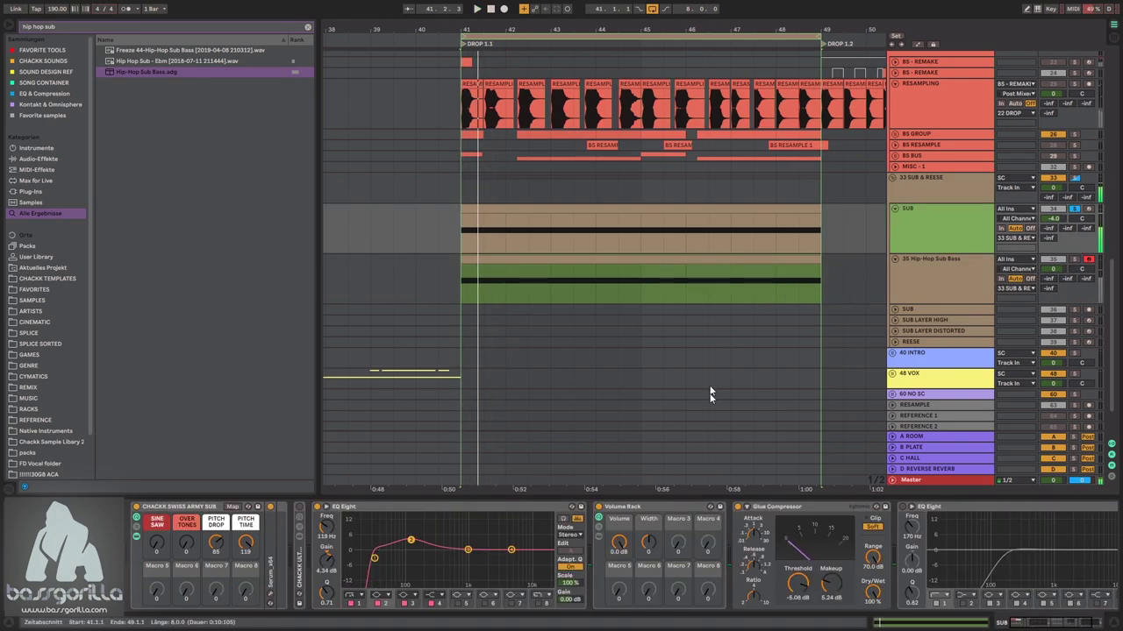
left_click(792, 529)
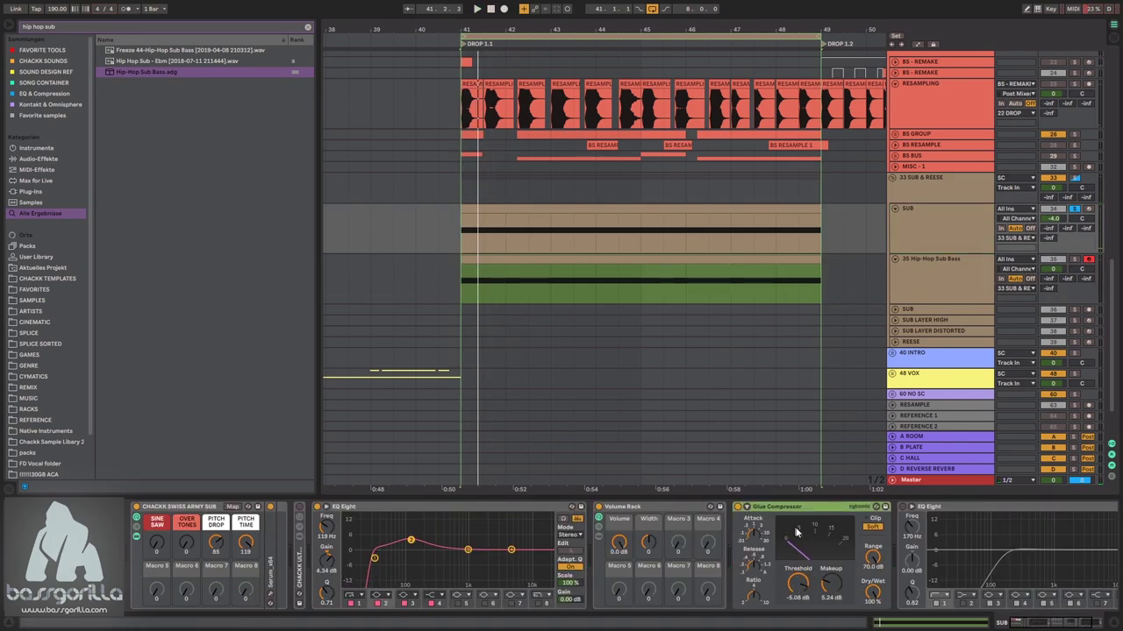
key("space")
key("space")
key("space")
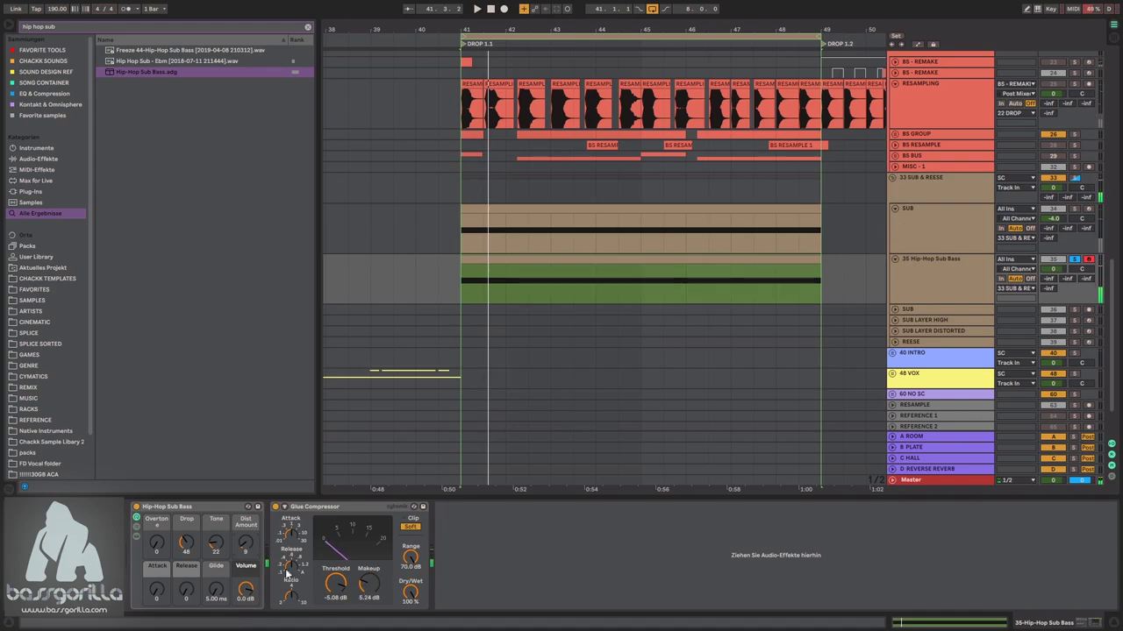
- Freeze and flatten the Hip-Hop Sub Bass track to audio
left_click(943, 282)
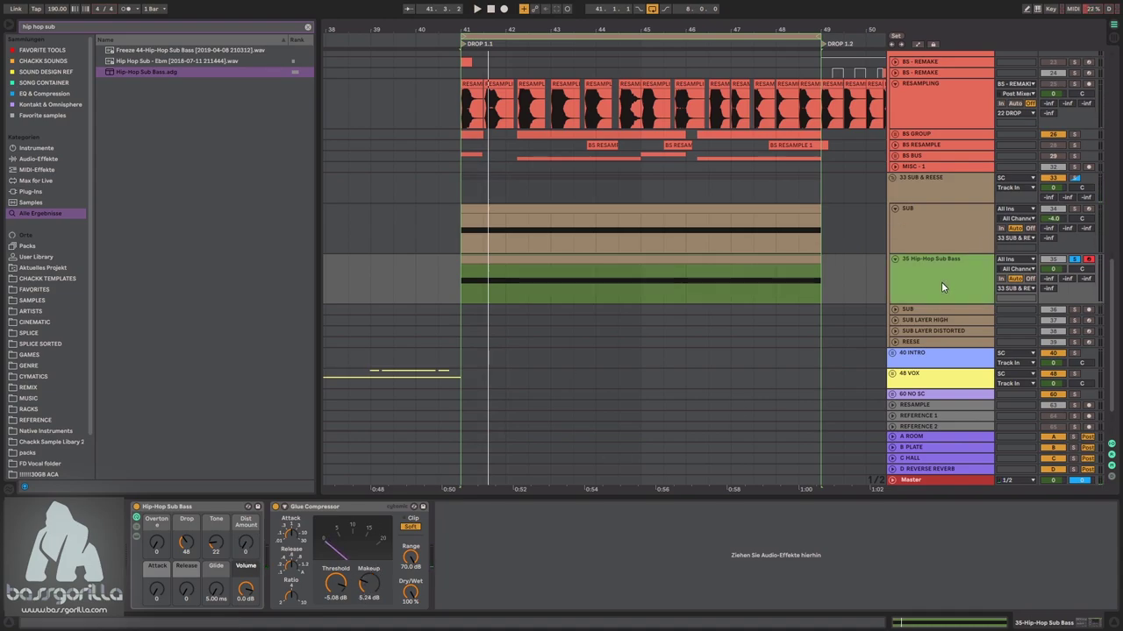
right_click(945, 275)
left_click(992, 345)
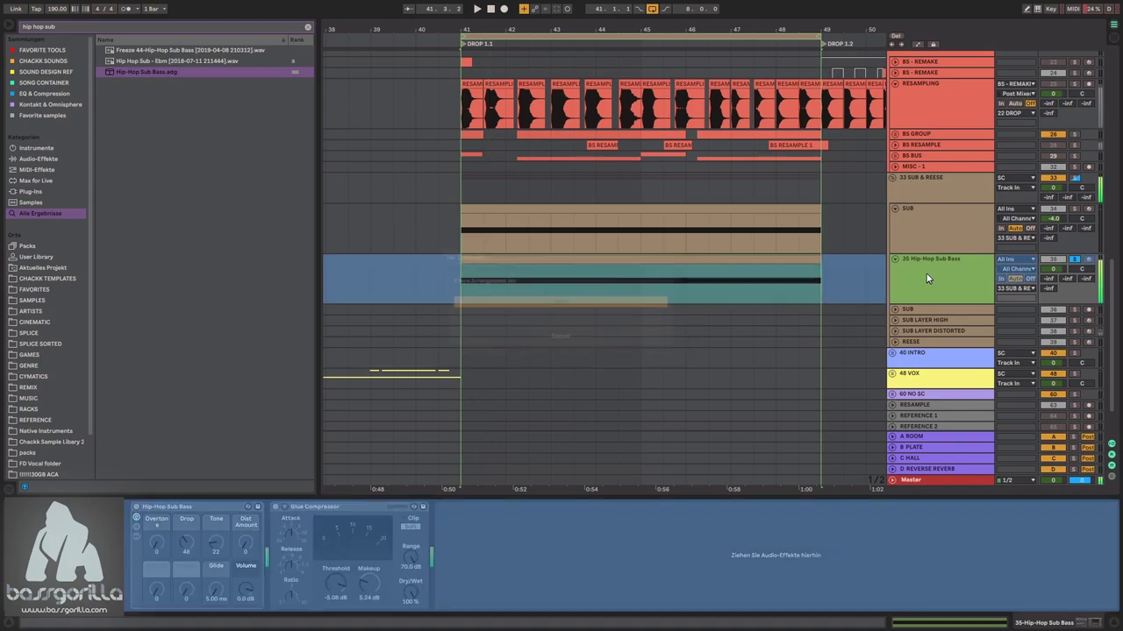
right_click(927, 274)
left_click(966, 351)
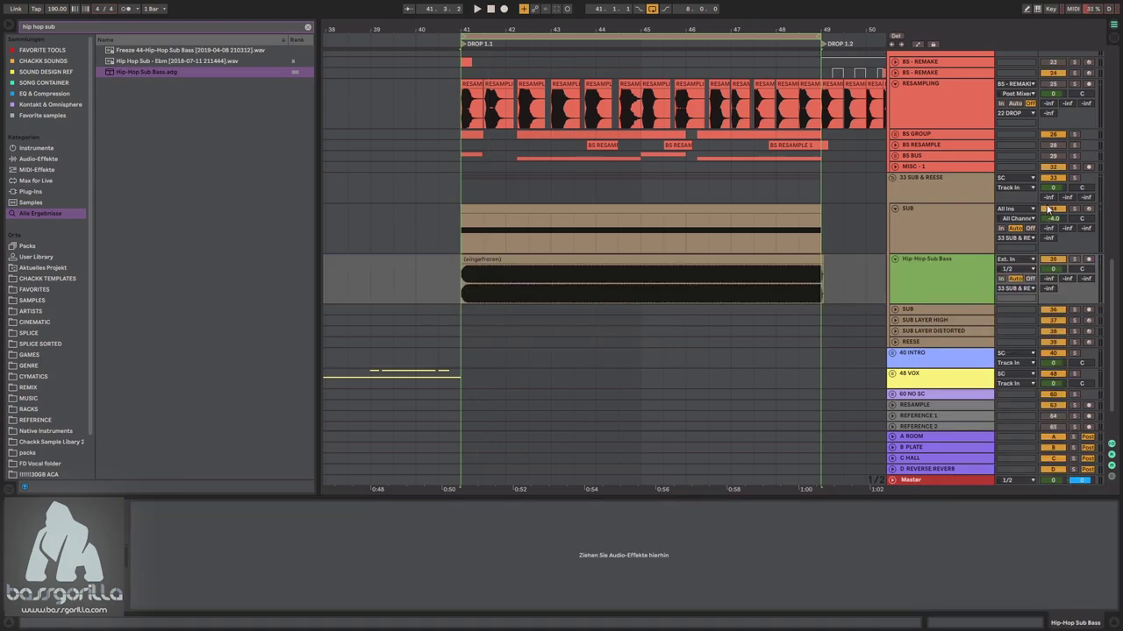
- Deactivate the original SUB clip, and fold RESAMPLING to show the RESAMPLING 1 track inside BS GROUP instead
left_click(515, 208)
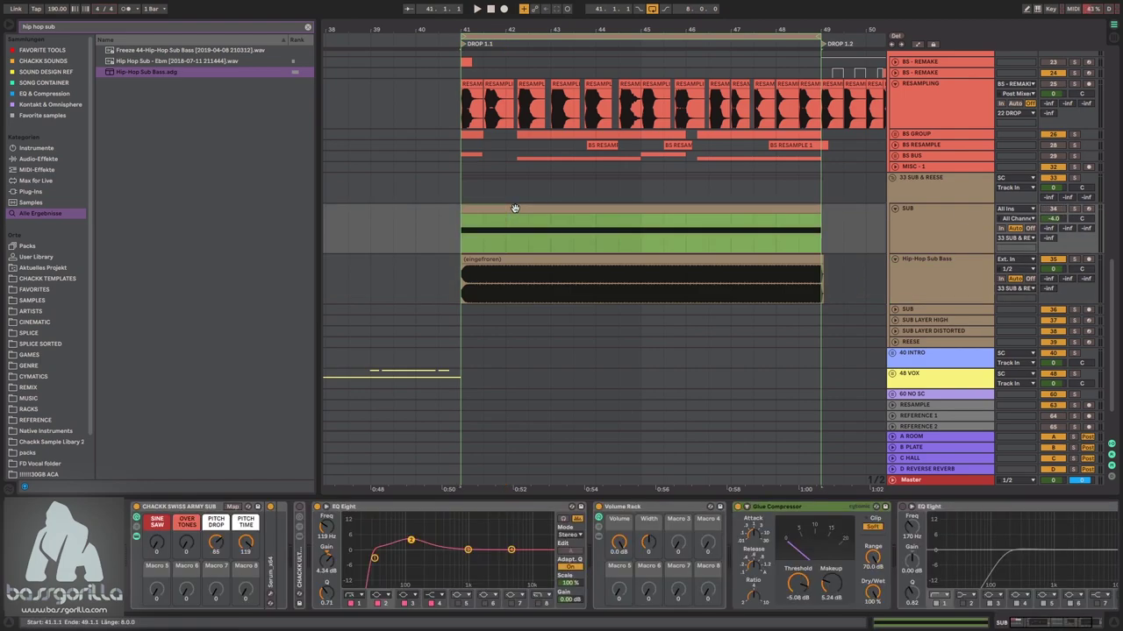
left_click_drag(474, 35, 535, 53)
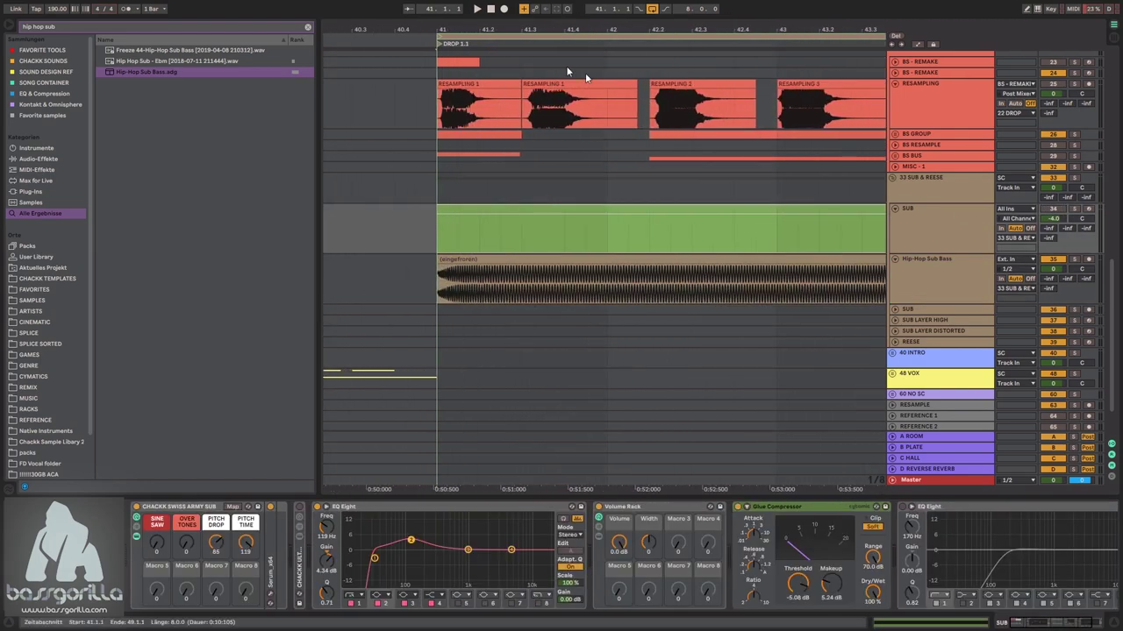
left_click(896, 85)
left_click(894, 95)
scroll(570, 243, "down", 2)
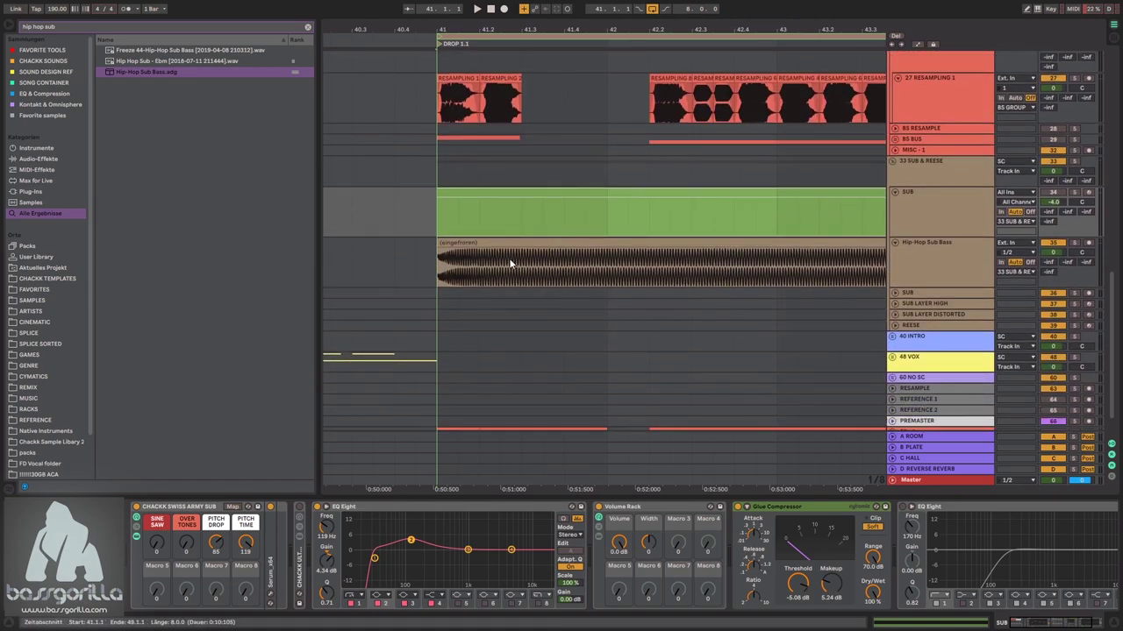
- Split the flattened sub at 41.3, trim the first slice to one beat with fades, and duplicate it to 41.2
left_click(499, 264)
key("ctrl+e")
left_click(518, 249)
left_click_drag(518, 245, 471, 251)
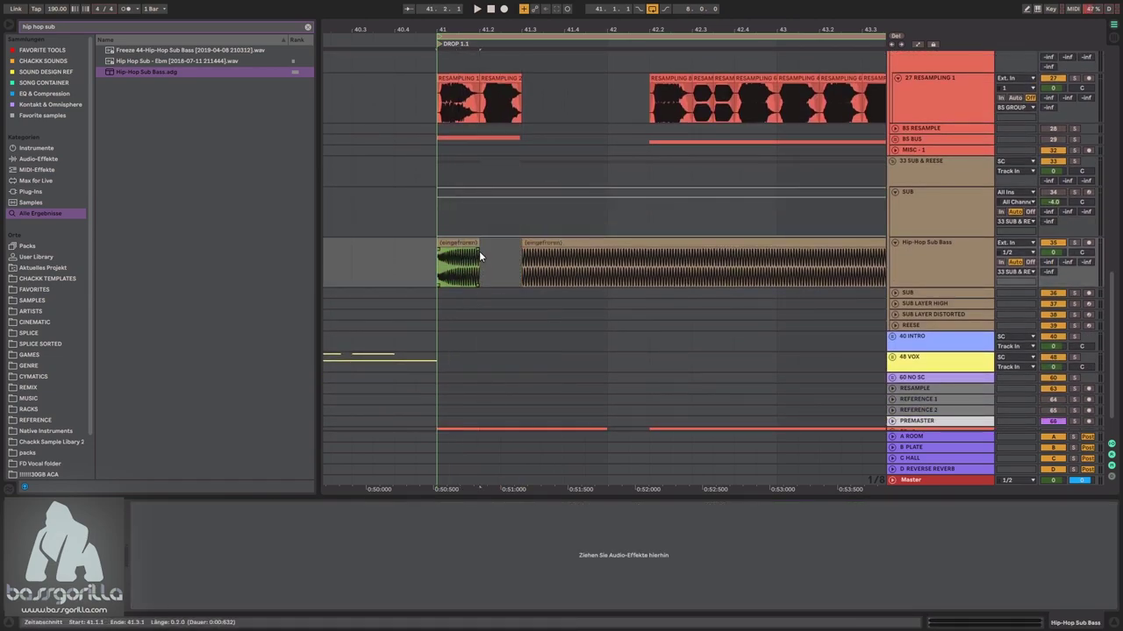
left_click(445, 249)
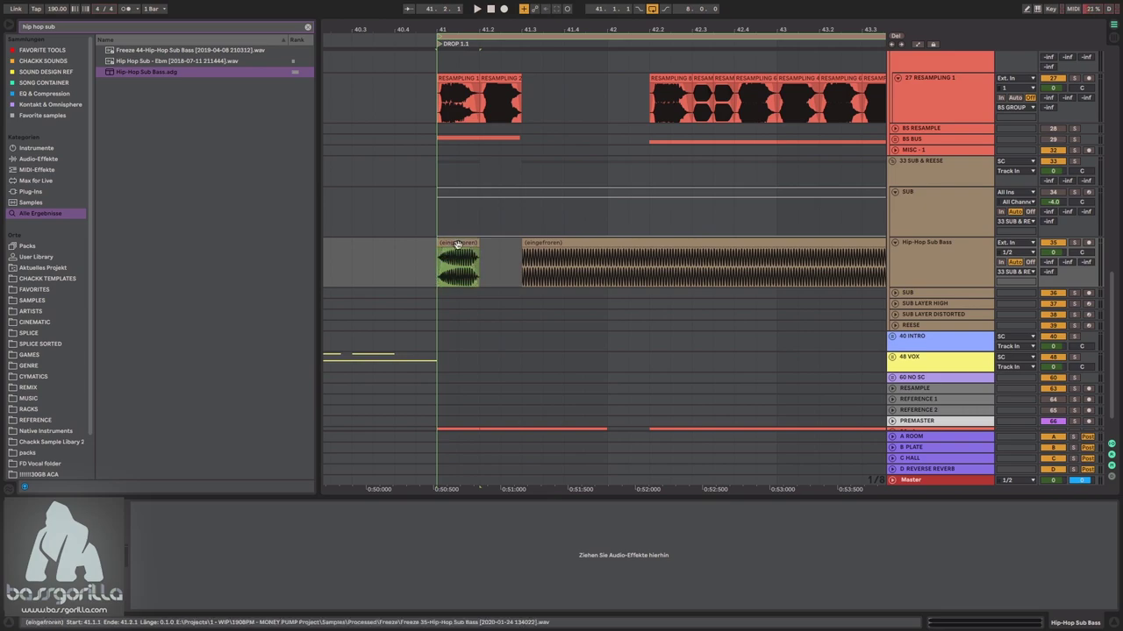
key("ctrl+d")
- Trim the start of the remaining sub clip to 42.2, leaving a gap that matches RESAMPLING 1
left_click(498, 274)
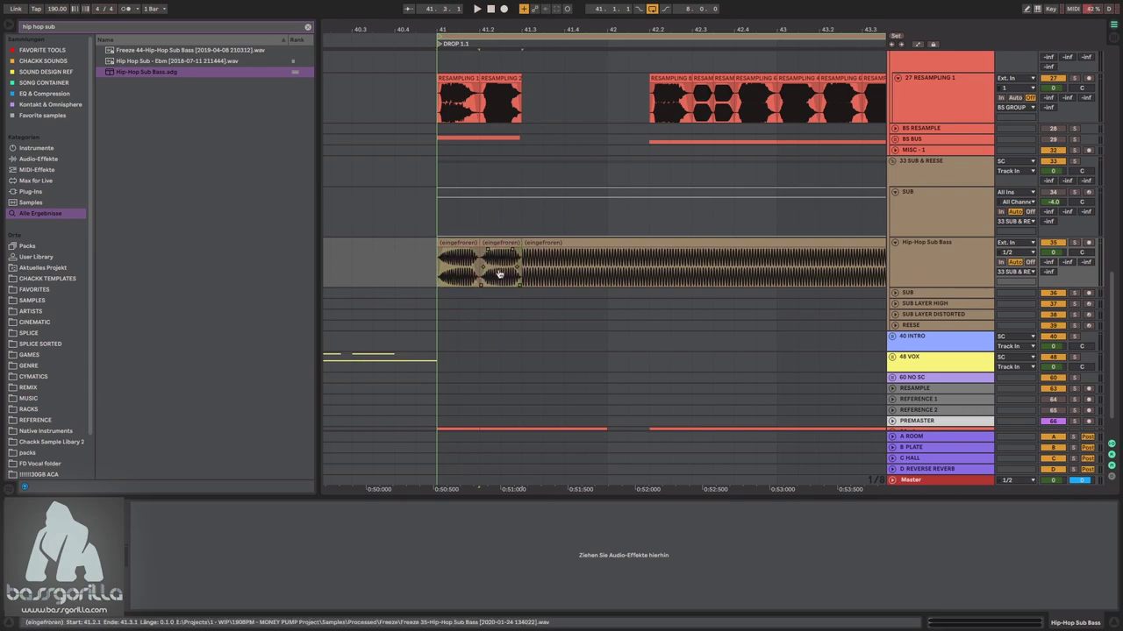
left_click(527, 244)
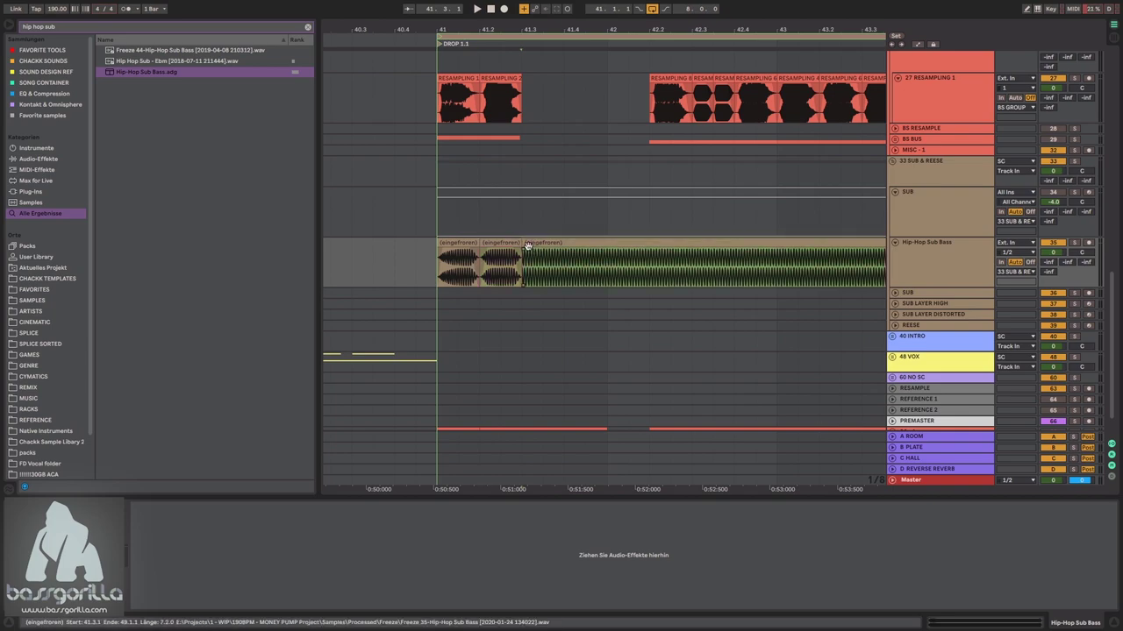
left_click_drag(526, 243, 648, 244)
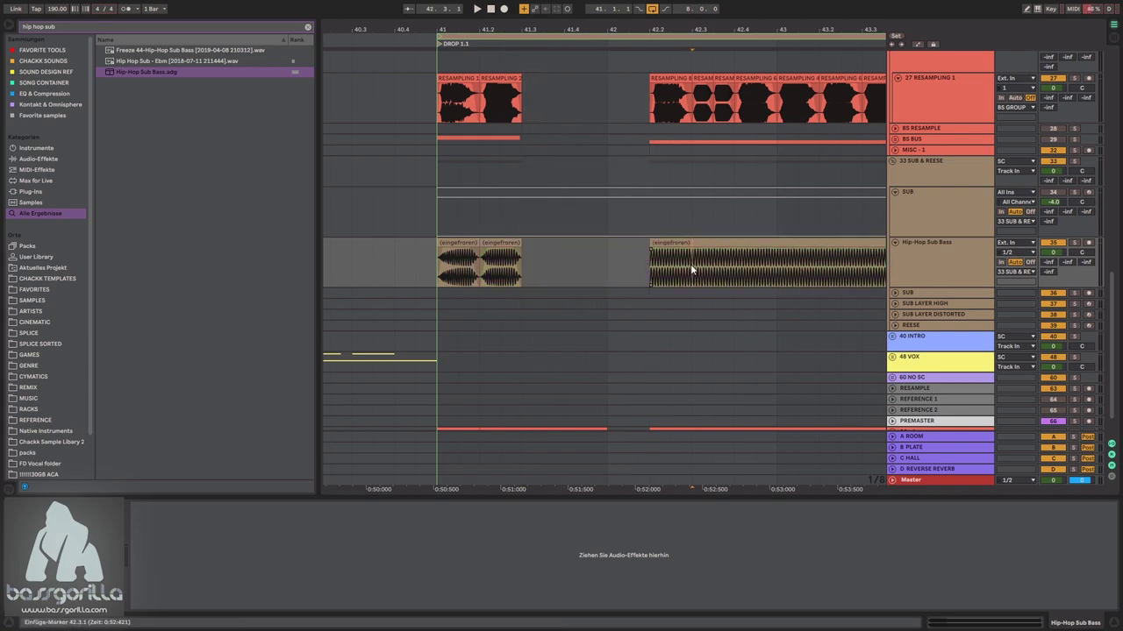
- Slice the sub from 42.2 and duplicate one-beat and half-beat slices up to 44.4, following the RESAMPLING 1 rhythm
left_click_drag(740, 28, 638, 30)
left_click(630, 255)
key("ctrl+e")
left_click_drag(630, 245, 673, 247)
key("ctrl+d")
key("ctrl+d")
key("ctrl+d")
key("ctrl+d")
key("ctrl+d")
key("ctrl+d")
key("ctrl+d")
key("ctrl+d")
key("ctrl+d")
key("ctrl+d")
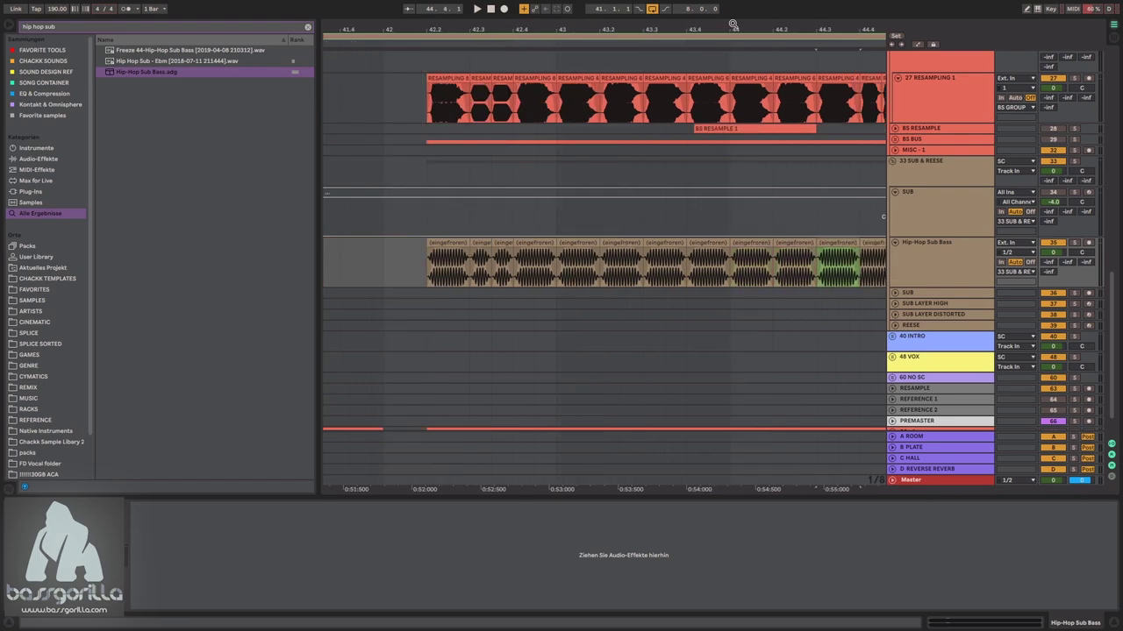
- Continue the half-beat slices up to bar 45, extend the slice there to one beat, and duplicate it to bar 46
key("ctrl+d")
key("ctrl+d")
left_click(761, 243)
left_click_drag(770, 244, 801, 254)
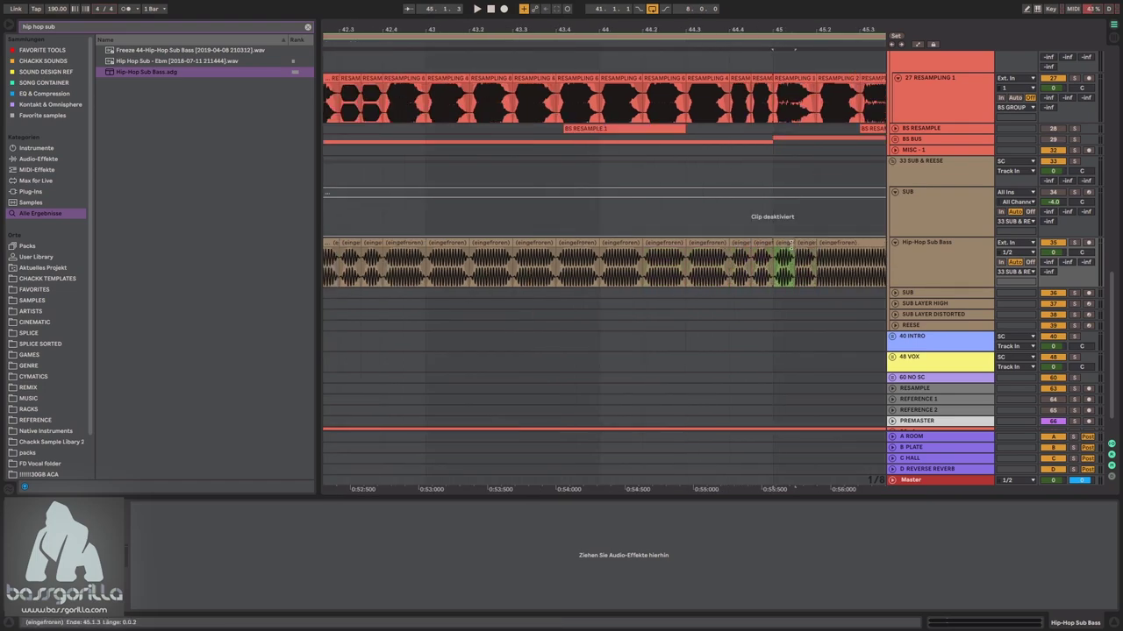
left_click_drag(777, 31, 671, 34)
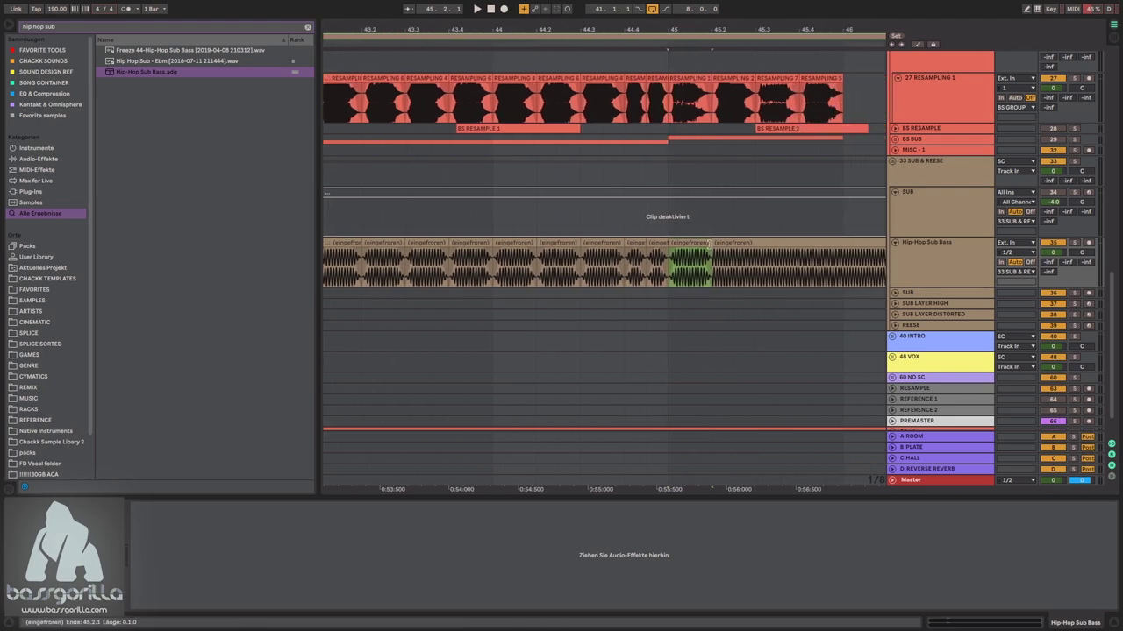
key("ctrl+d")
key("ctrl+d")
key("ctrl+d")
- Delete the sub slice at 46.1 to leave a one-beat gap and place one-beat slices at 46.2 and 46.3
left_click_drag(808, 29, 525, 23)
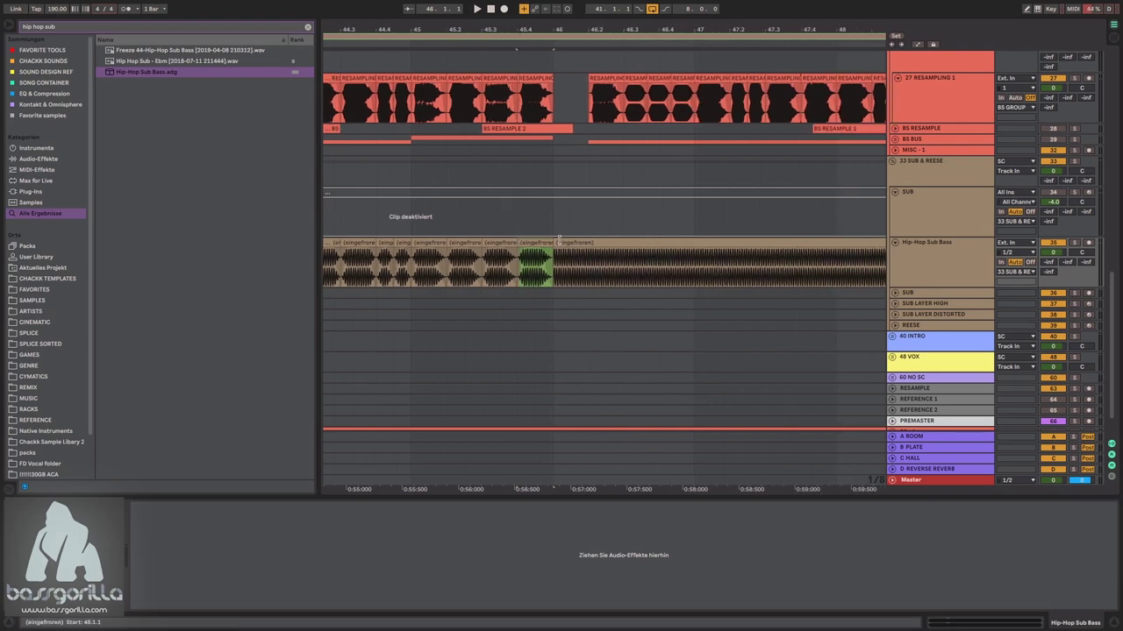
key("ctrl+d")
key("ctrl+d")
left_click(573, 244)
key("Delete")
left_click(604, 243)
key("ctrl+d")
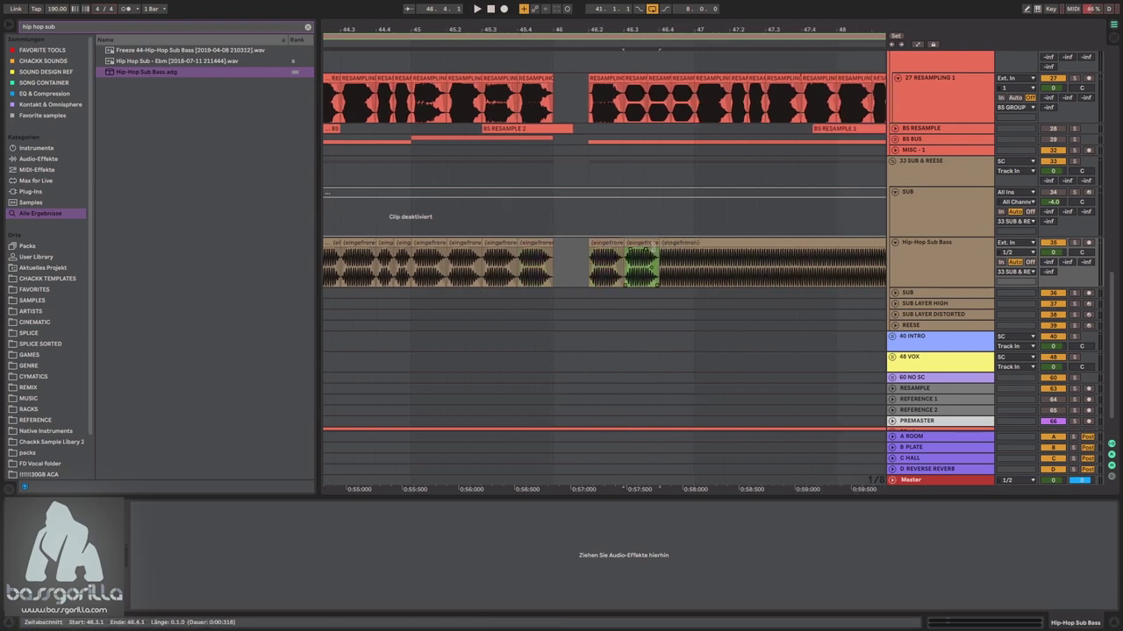
- Fill 46.3 to bar 47 with three equal sub slices, and slice the sub up to 47.4 to match RESAMPLING 1
left_click_drag(655, 246, 646, 246)
key("ctrl+d")
key("ctrl+d")
key("ctrl+d")
left_click_drag(715, 249, 748, 245)
key("ctrl+d")
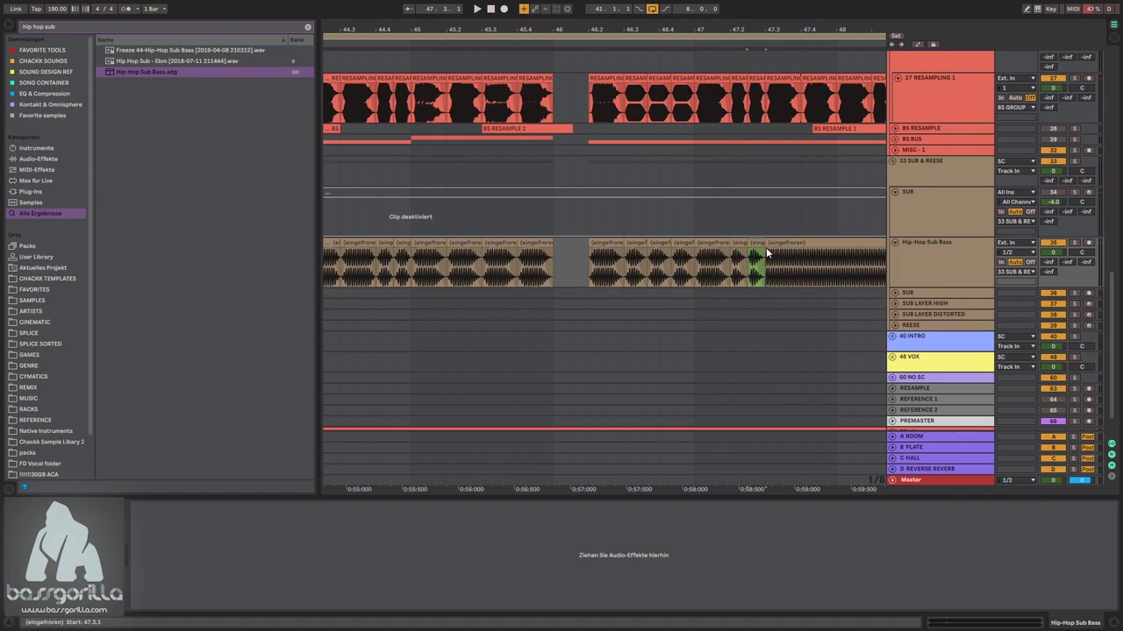
key("ctrl+d")
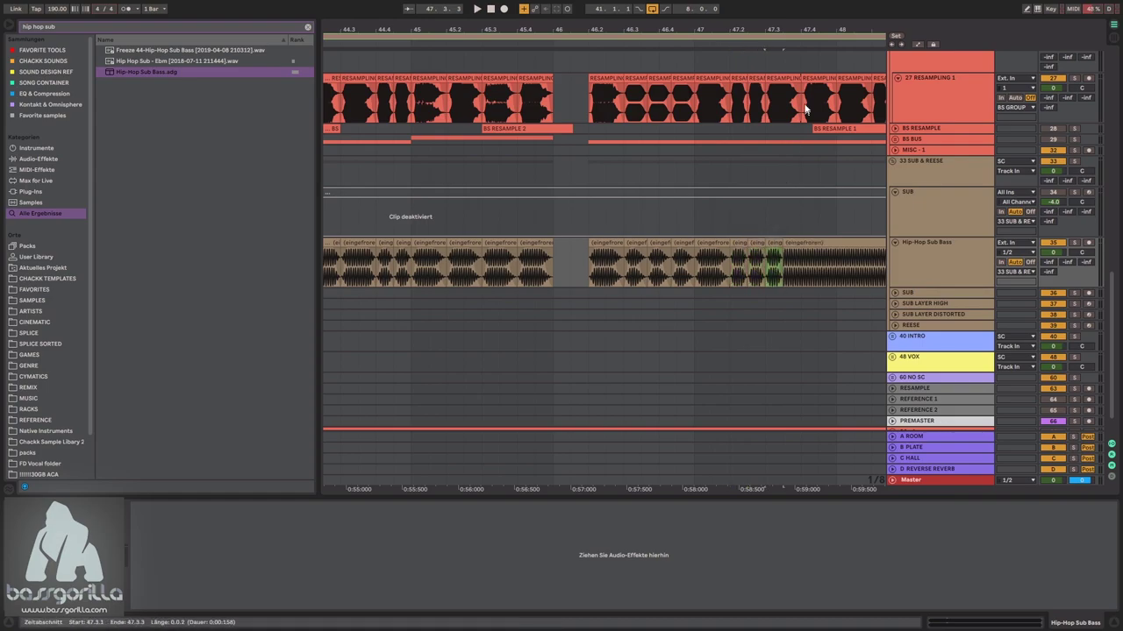
left_click_drag(782, 246, 799, 246)
- Duplicate and resize the sub slices up to bar 49 in the RESAMPLING 1 rhythm and delete the leftover slice
left_click_drag(765, 26, 589, 30)
key("ctrl+d")
key("ctrl+d")
left_click_drag(724, 245, 771, 249)
key("ctrl+d")
key("ctrl+d")
key("ctrl+d")
key("ctrl+d")
key("Delete")
left_click_drag(427, 31, 701, 5)
- Audition the sliced sub soloed and with the full drop, and lower the Hip-Hop Sub Bass track volume to -3.0 dB
left_click(493, 246)
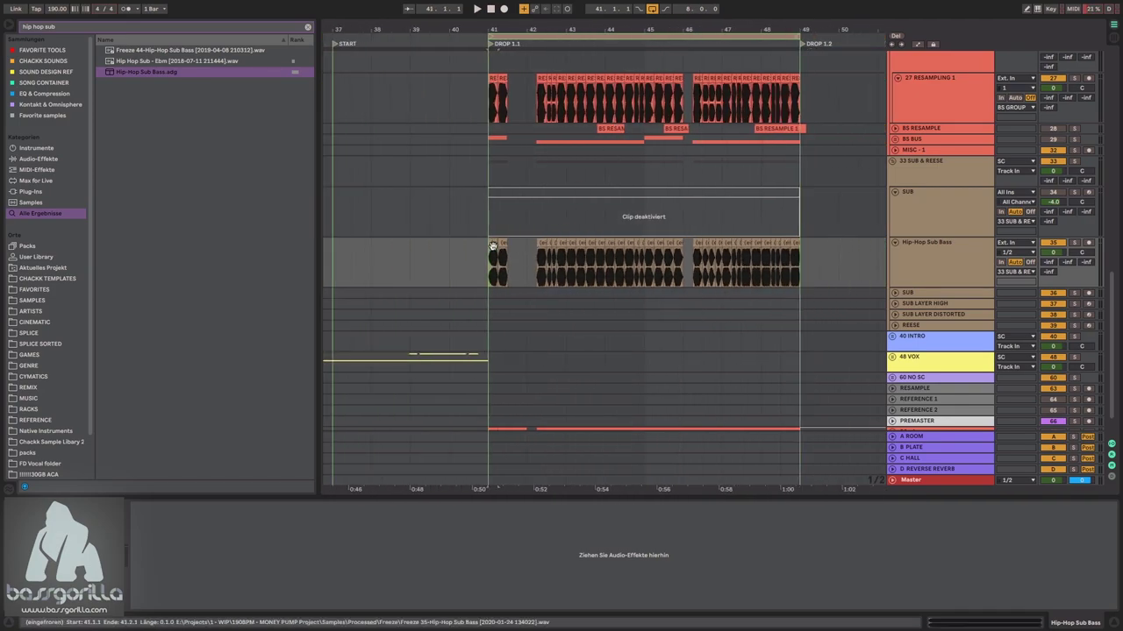
key("space")
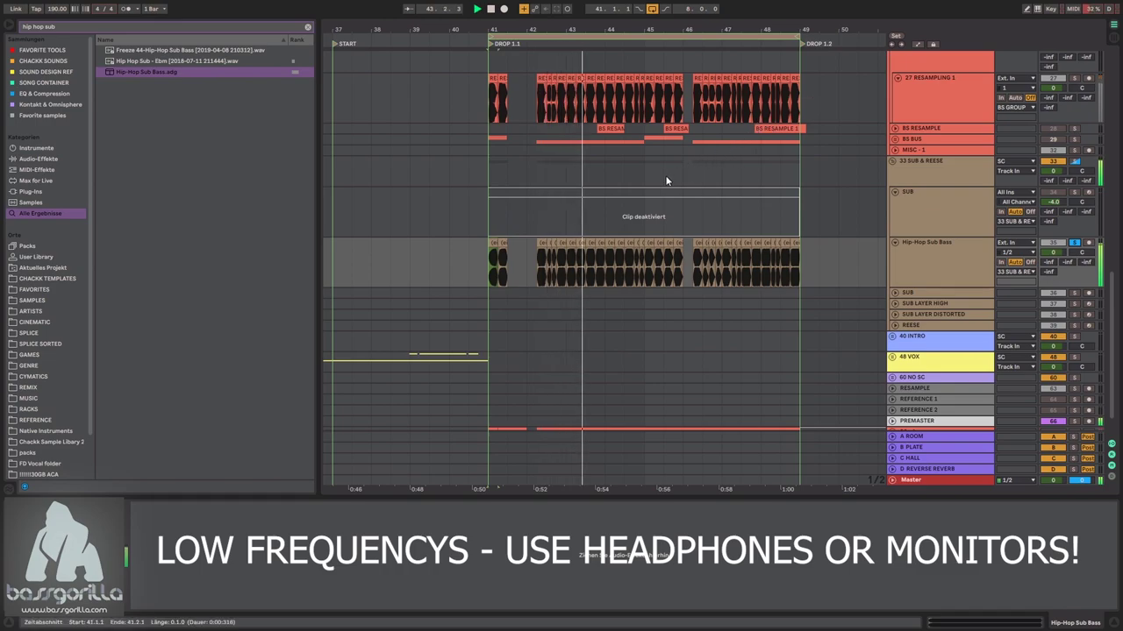
left_click(451, 228)
key("space")
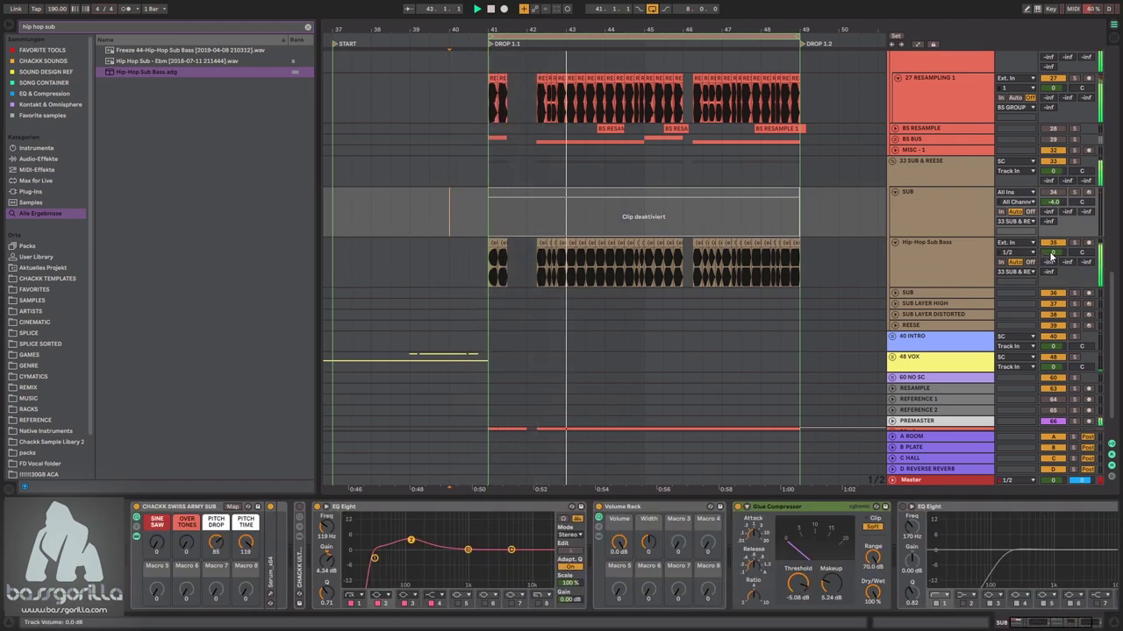
left_click_drag(1053, 252, 1053, 270)
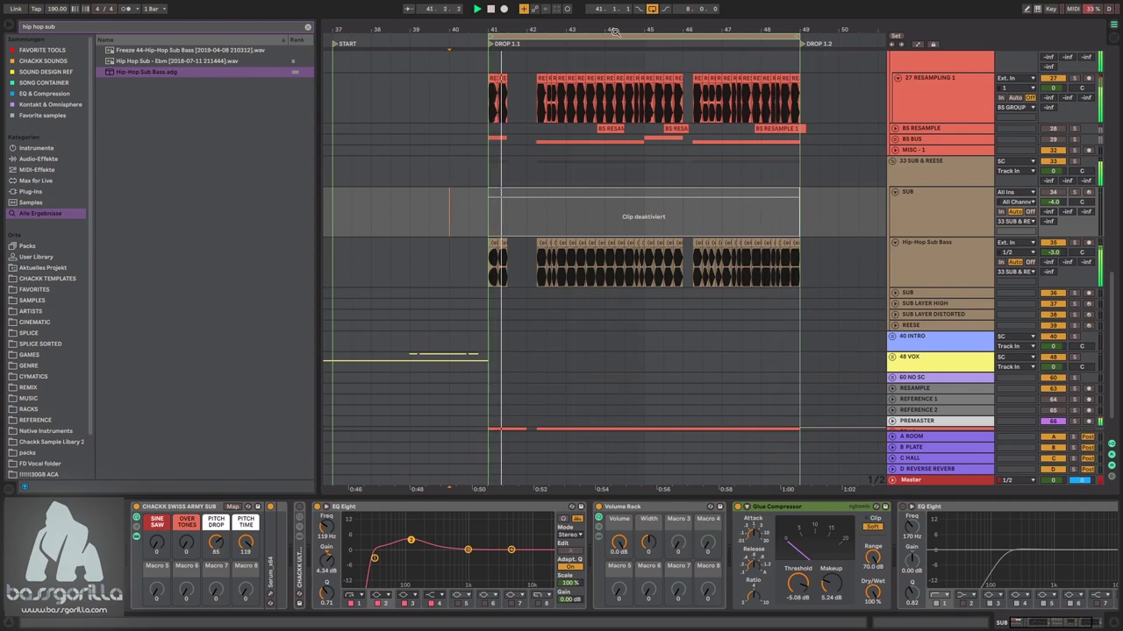
left_click_drag(614, 32, 685, 198)
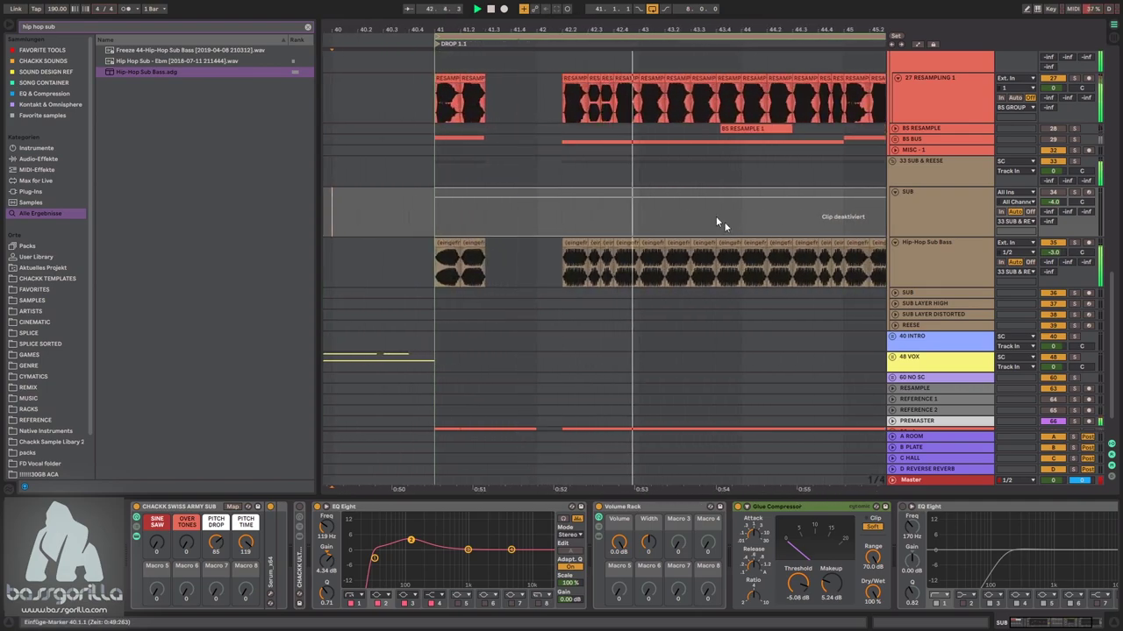
- Stop playback and unfold the RESAMPLING track above BS GROUP
scroll(728, 97, "up", 5)
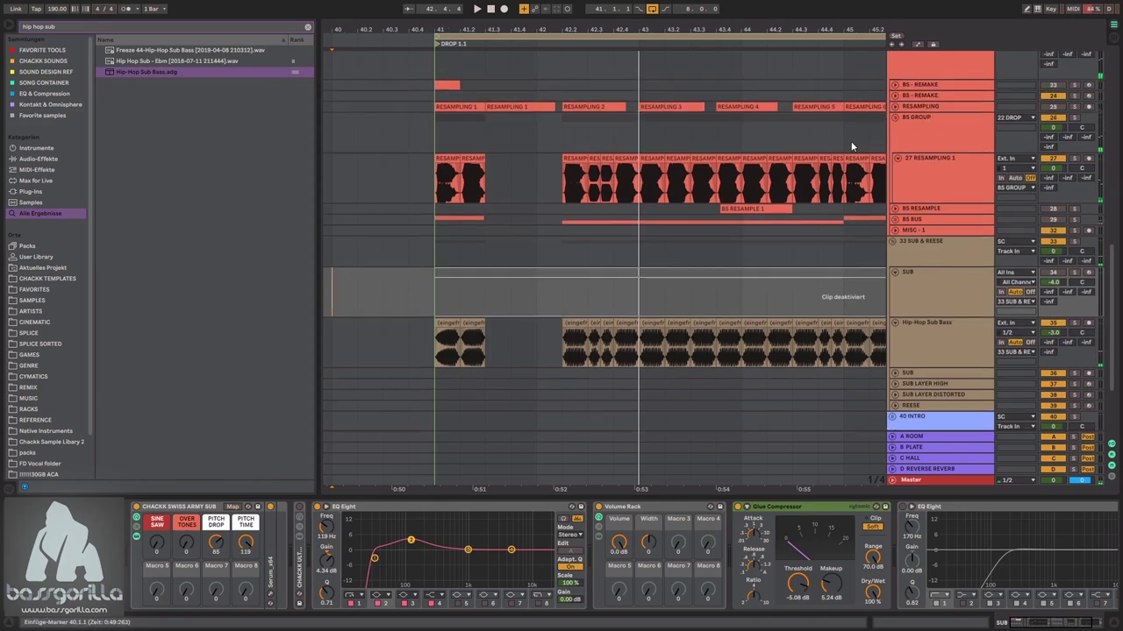
left_click_drag(736, 29, 553, 29)
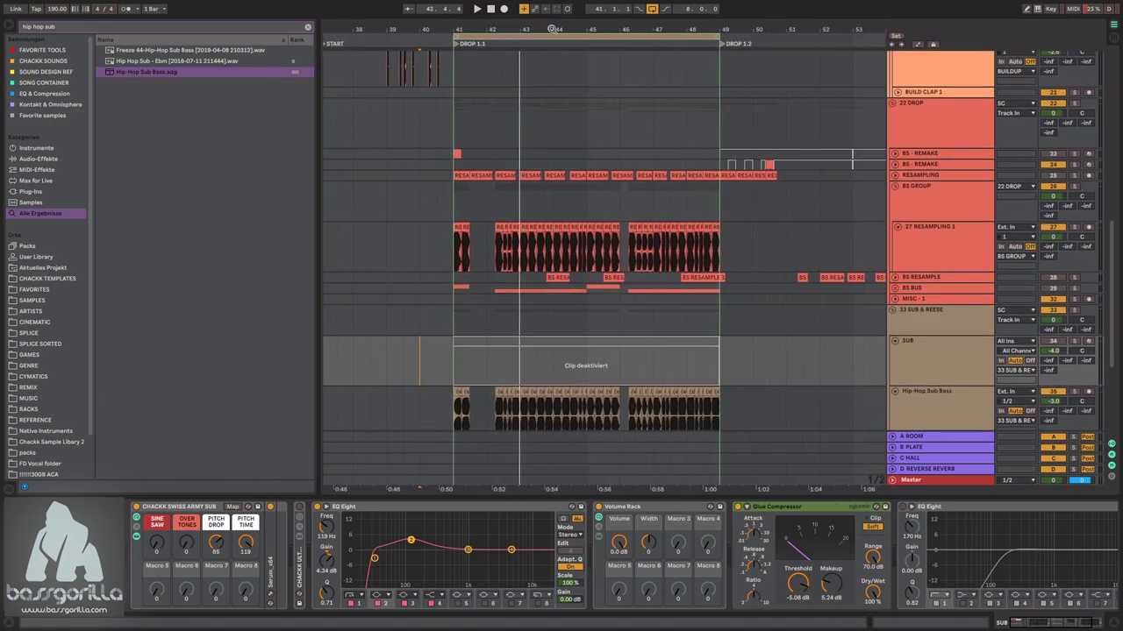
left_click(895, 176)
scroll(656, 210, "down", 1)
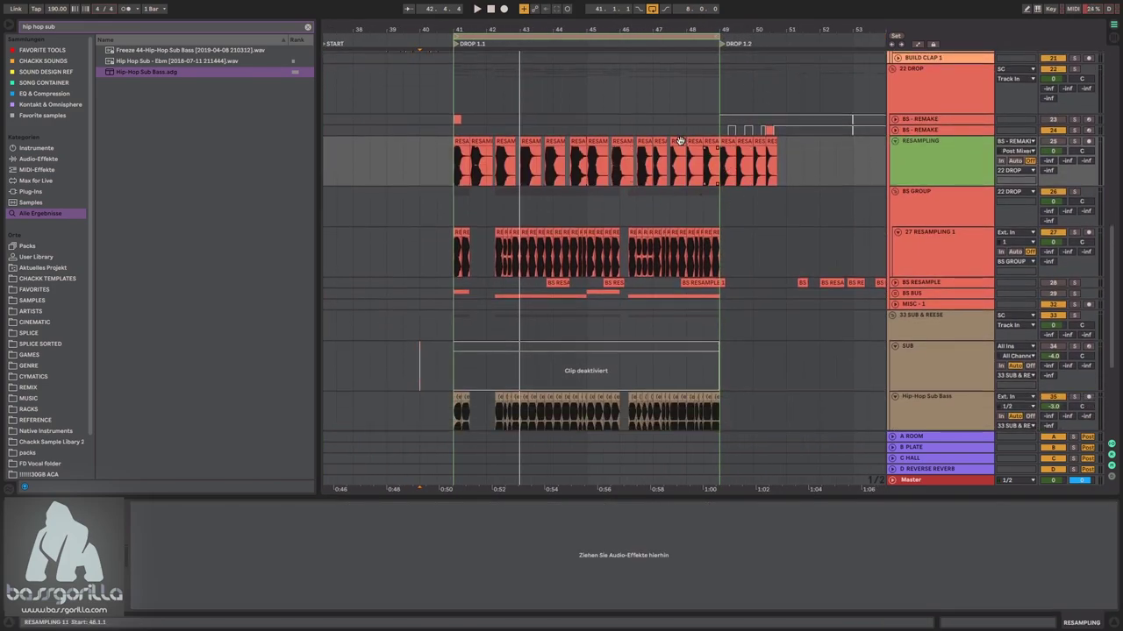
- Audition the RESAMPLING clip at 47.1, rename the RESAMPLING 1 track to MAIN BASS, and add an audio track below it named FILL BASS
left_click(664, 142)
key("space")
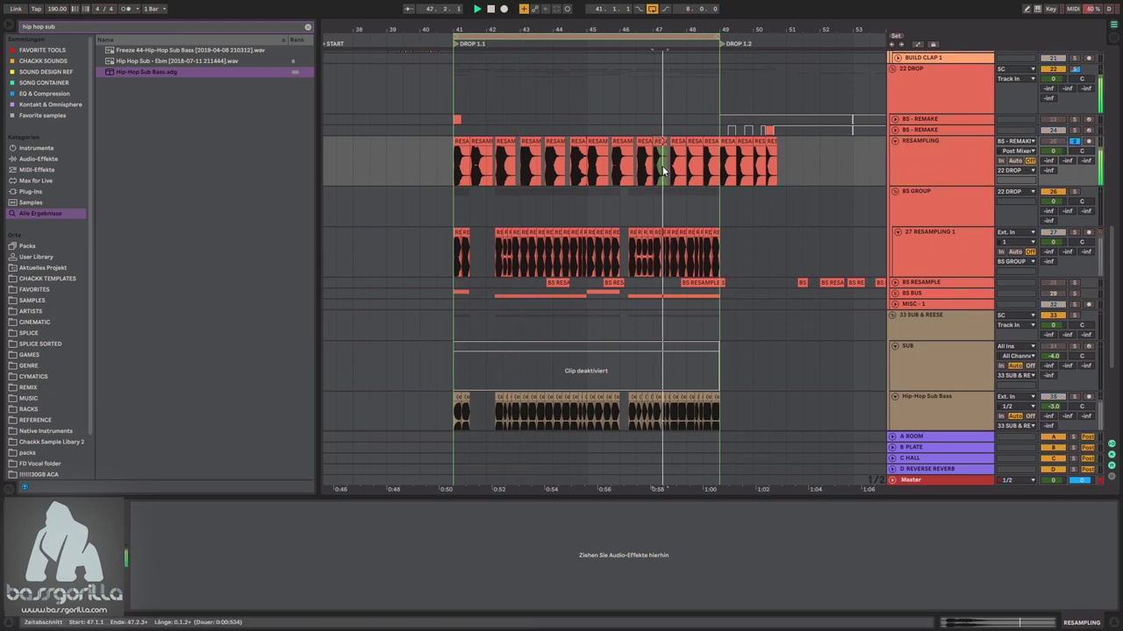
left_click(943, 257)
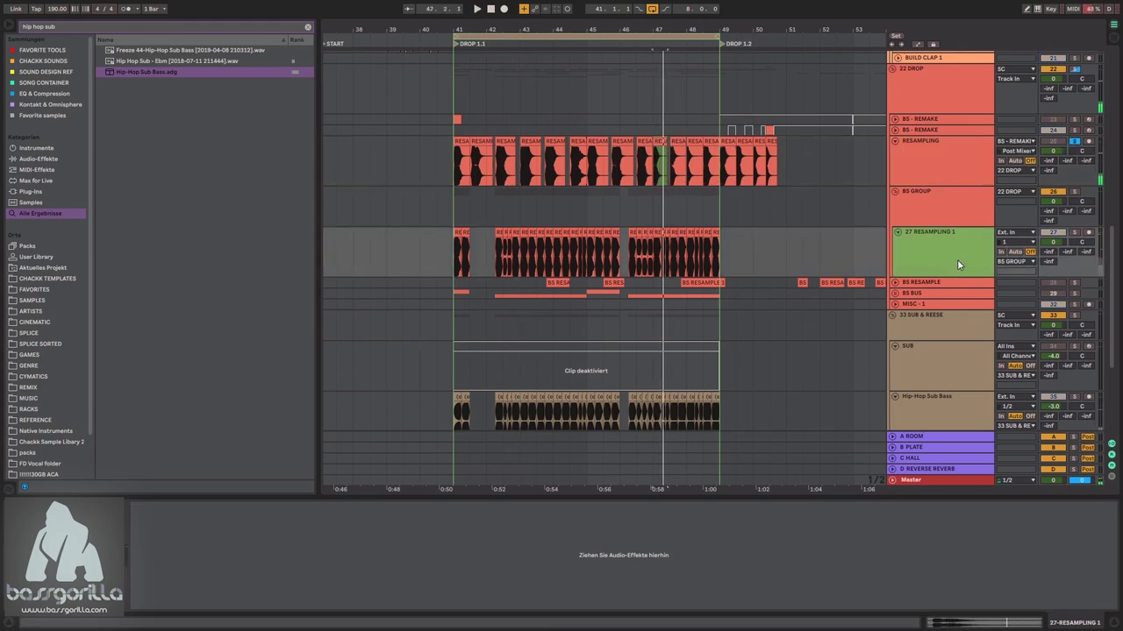
key("ctrl+t")
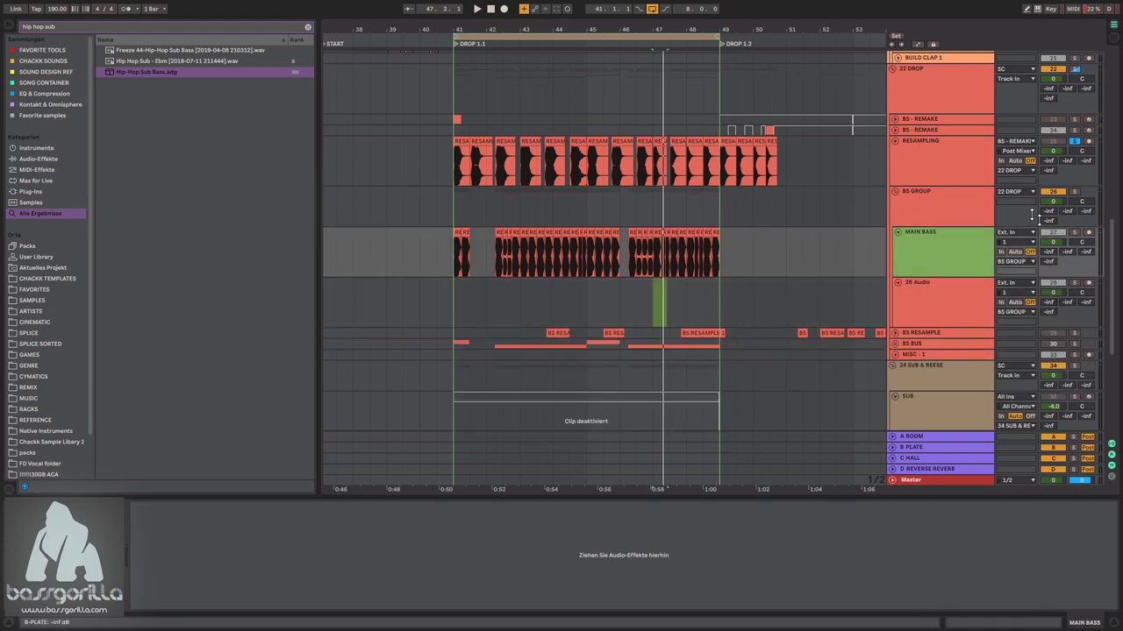
left_click(929, 308)
key("ctrl+r")
type("F")
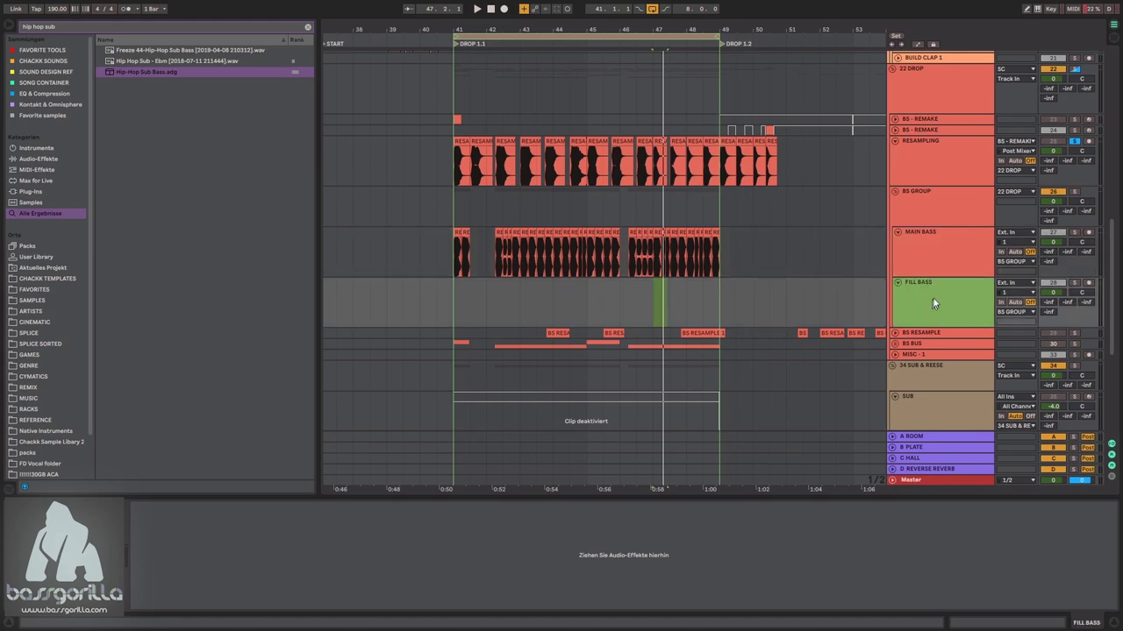
- Copy the RESAMPLING 9 clip from 47.1 to the FILL BASS track at 41.2 and audition it with the drop
left_click(662, 142)
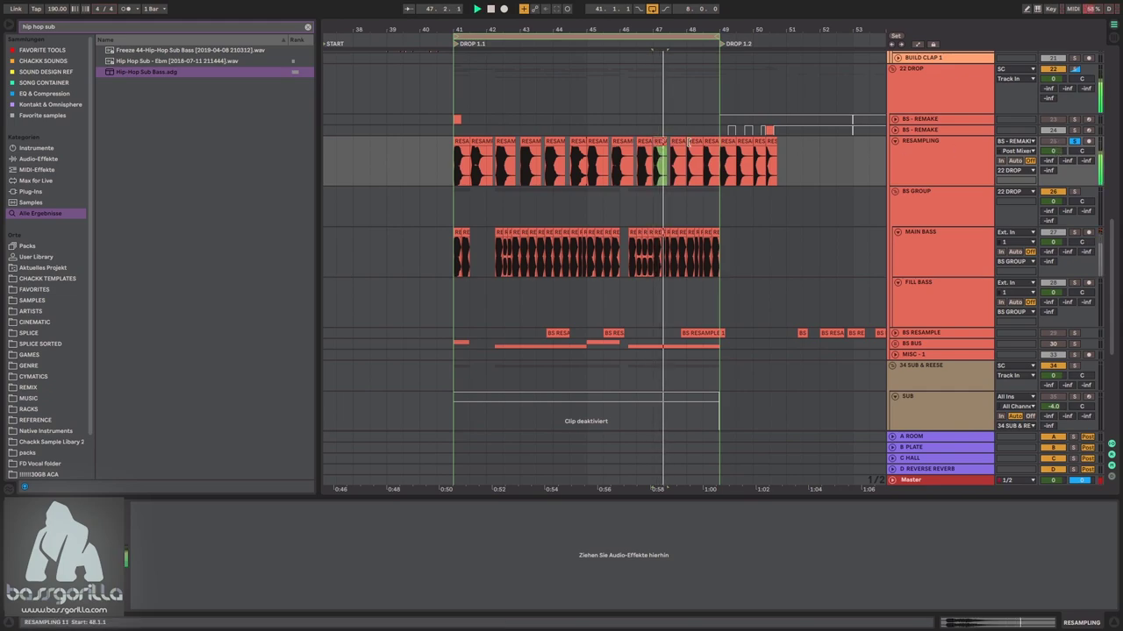
left_click(453, 290)
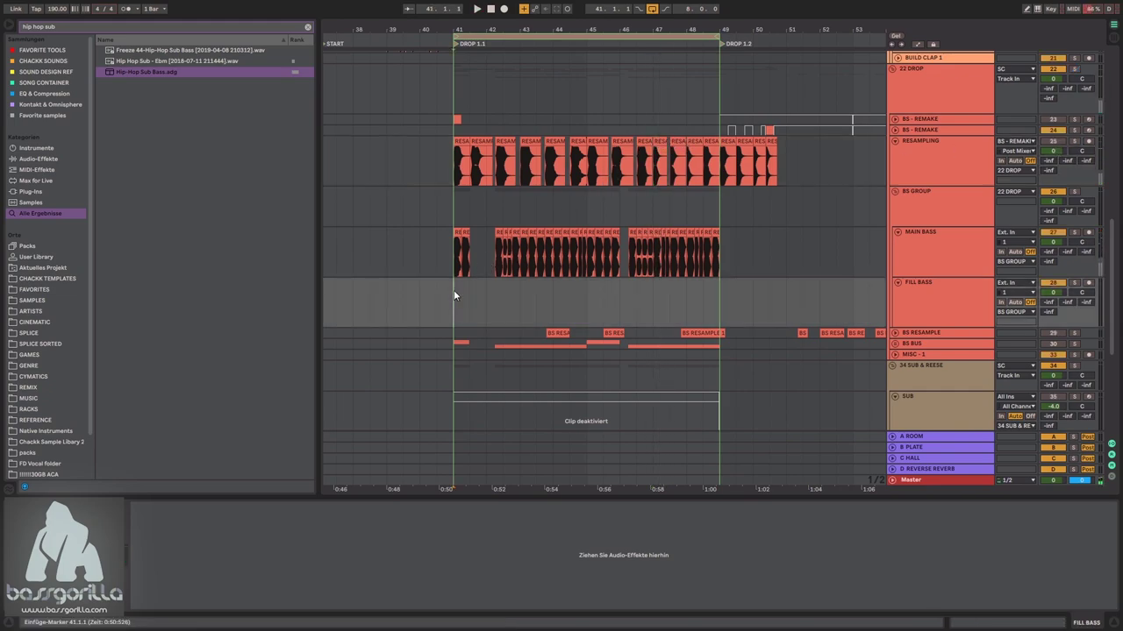
left_click_drag(501, 27, 604, 71)
key("space")
key("space")
key("space")
key("space")
scroll(536, 305, "up", 3)
key("space")
left_click(542, 299)
key("ctrl+v")
left_click(507, 309)
key("space")
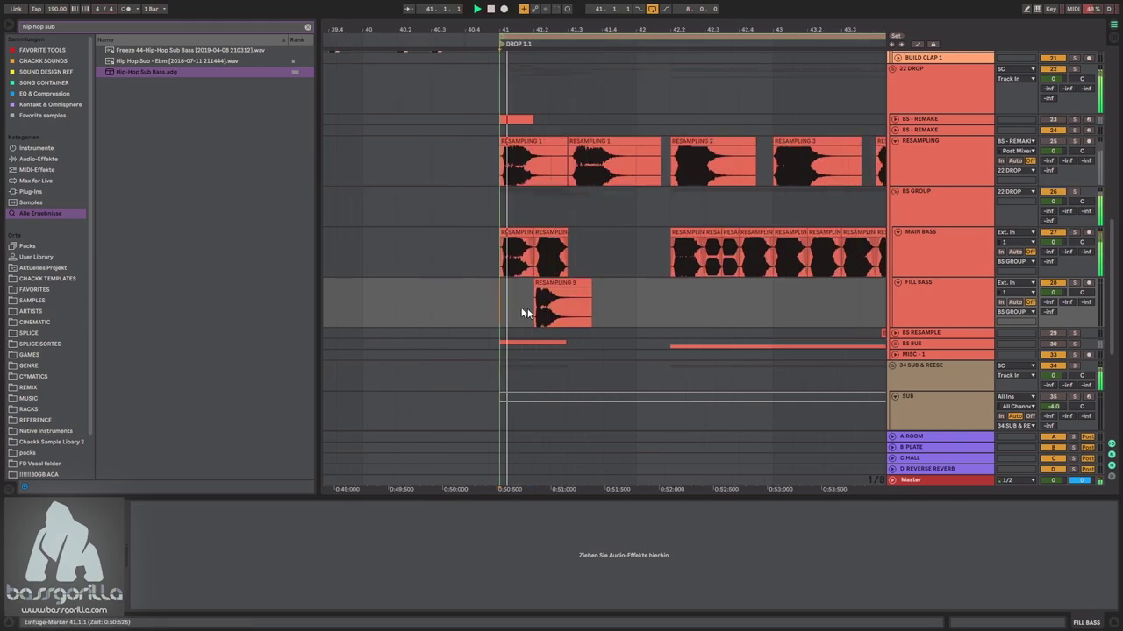
- Lower the FILL BASS track volume to -6.3 dB and audition the start of DROP 1.1
left_click_drag(1054, 293, 1053, 314)
key("space")
key("space")
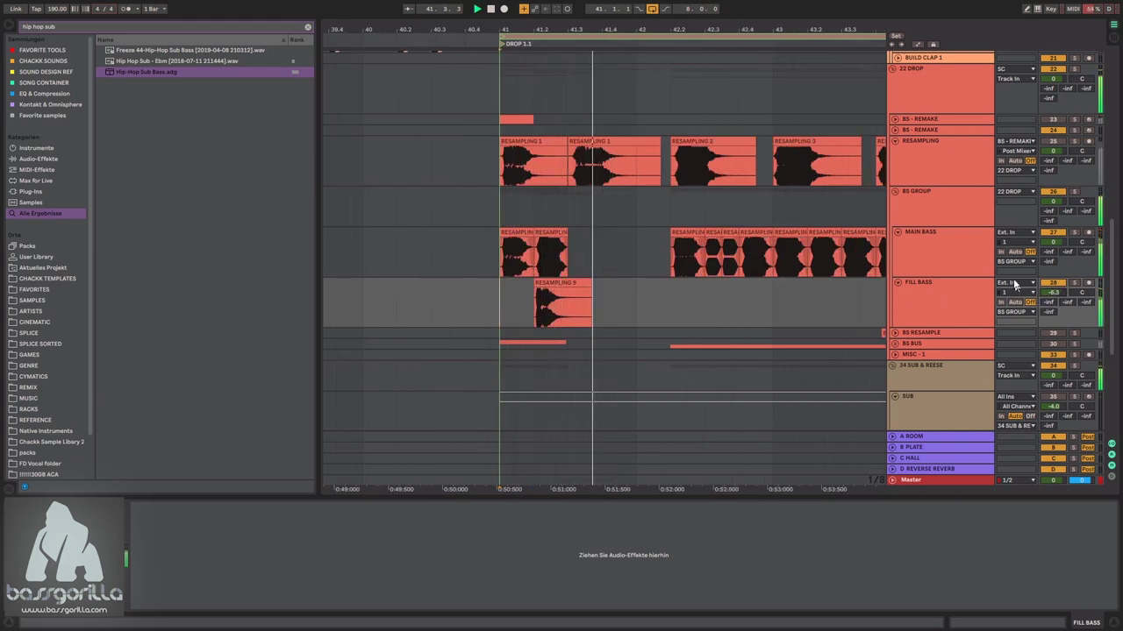
left_click_drag(737, 22, 492, 27)
key("space")
key("space")
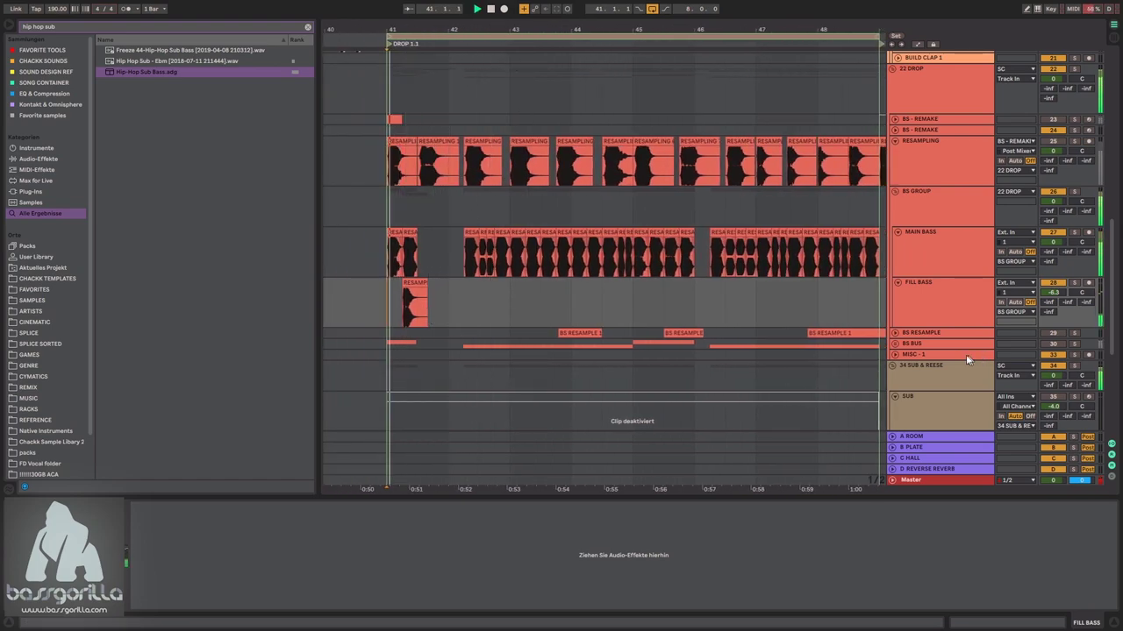
- Solo the Hip-Hop Sub Bass track, audition its first two slices at bar 41, and check the SUB track's devices
scroll(929, 352, "down", 2)
left_click(925, 321)
scroll(920, 329, "down", 2)
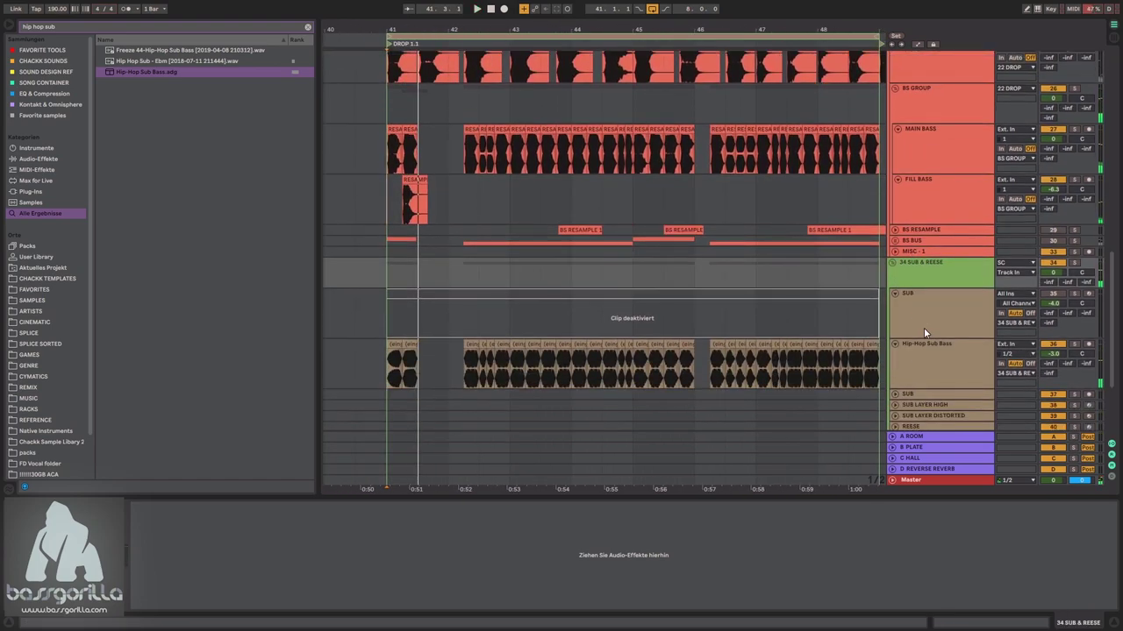
left_click(1057, 353)
left_click(1074, 343)
left_click(395, 345)
key("space")
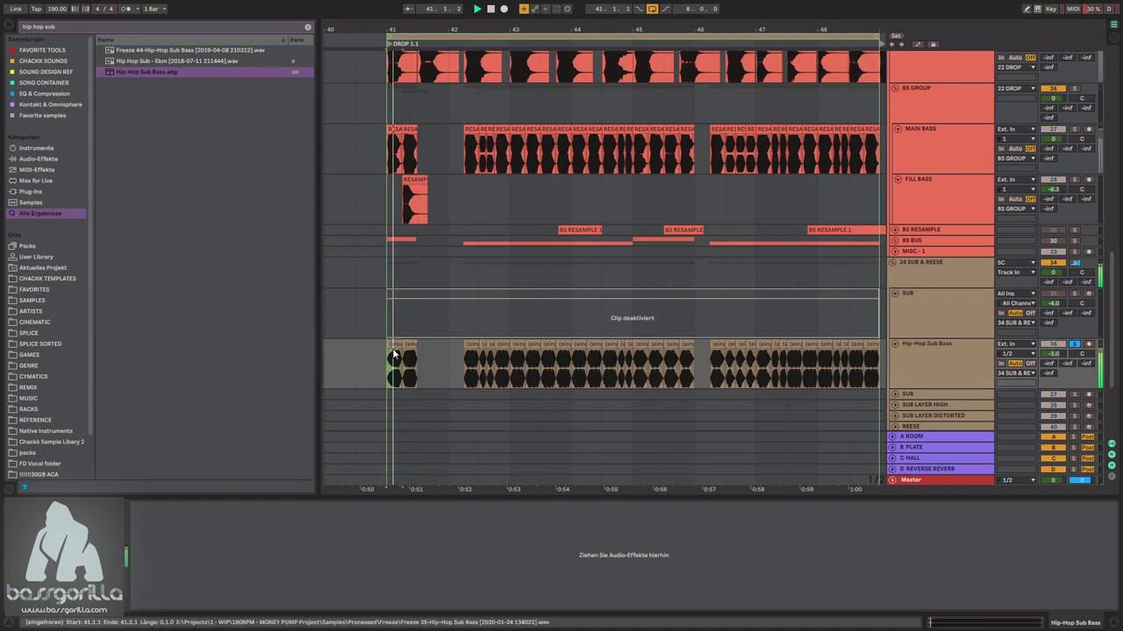
key("space")
key("space")
scroll(403, 375, "up", 3)
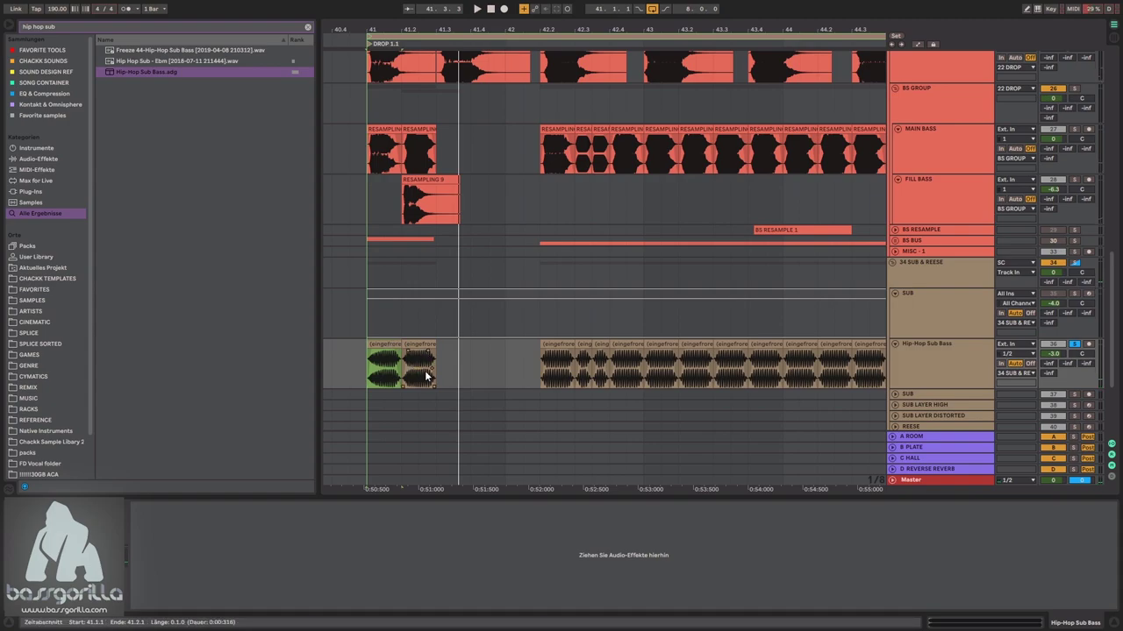
left_click(934, 314)
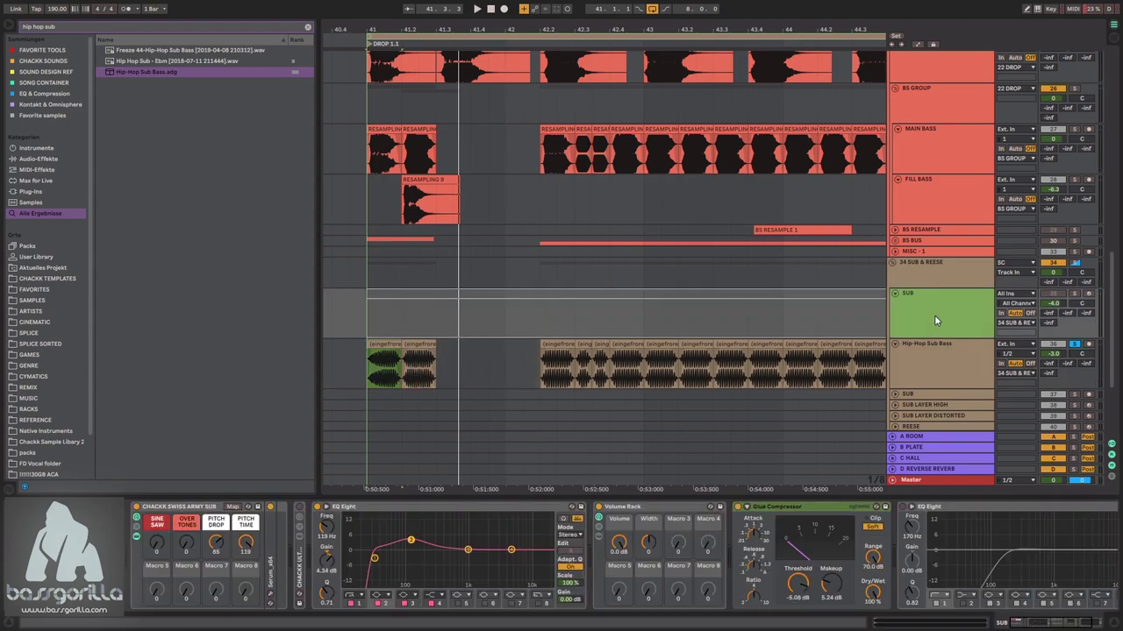
left_click(911, 349)
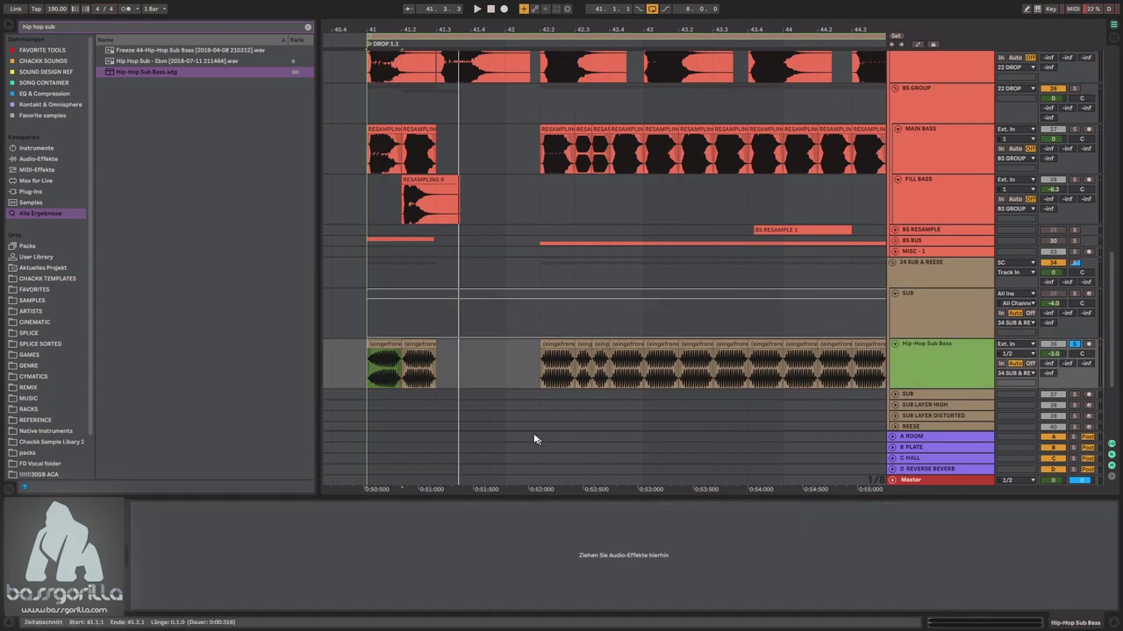
left_click(380, 342)
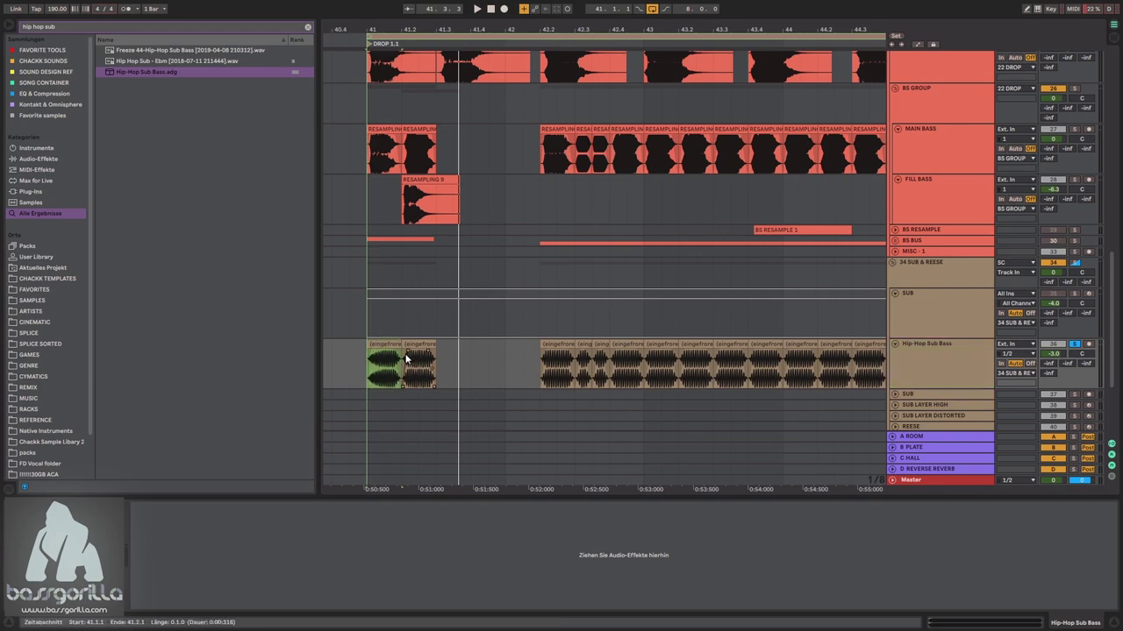
key("space")
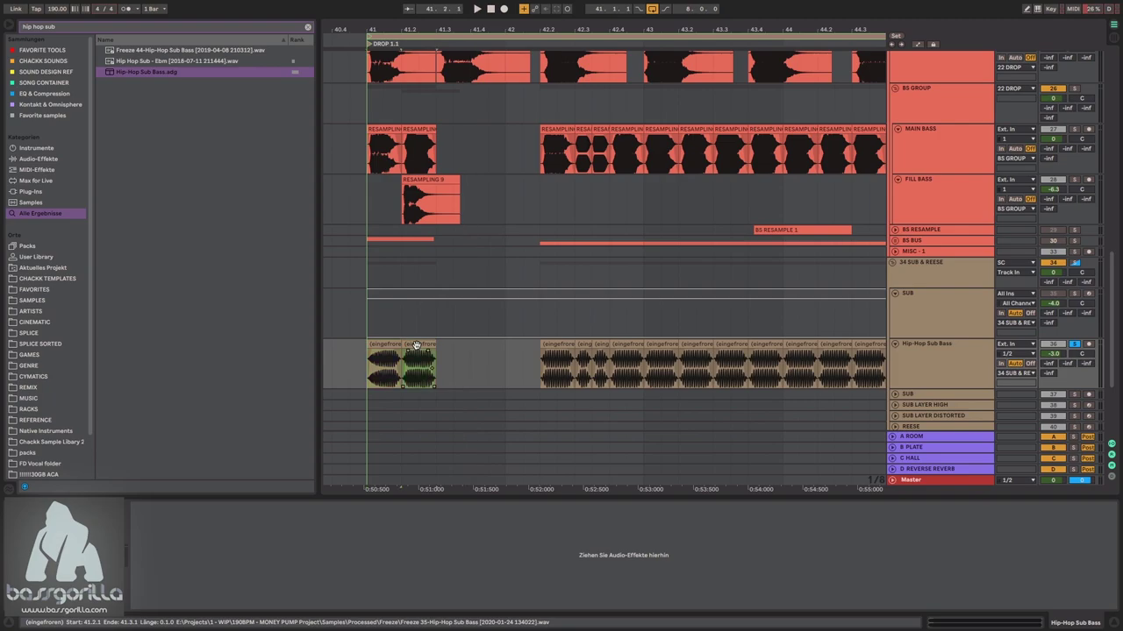
- Nudge the start marker of the sub slice at 41.2, adjust its fade-out, and audition the first two slices
double_click(413, 348)
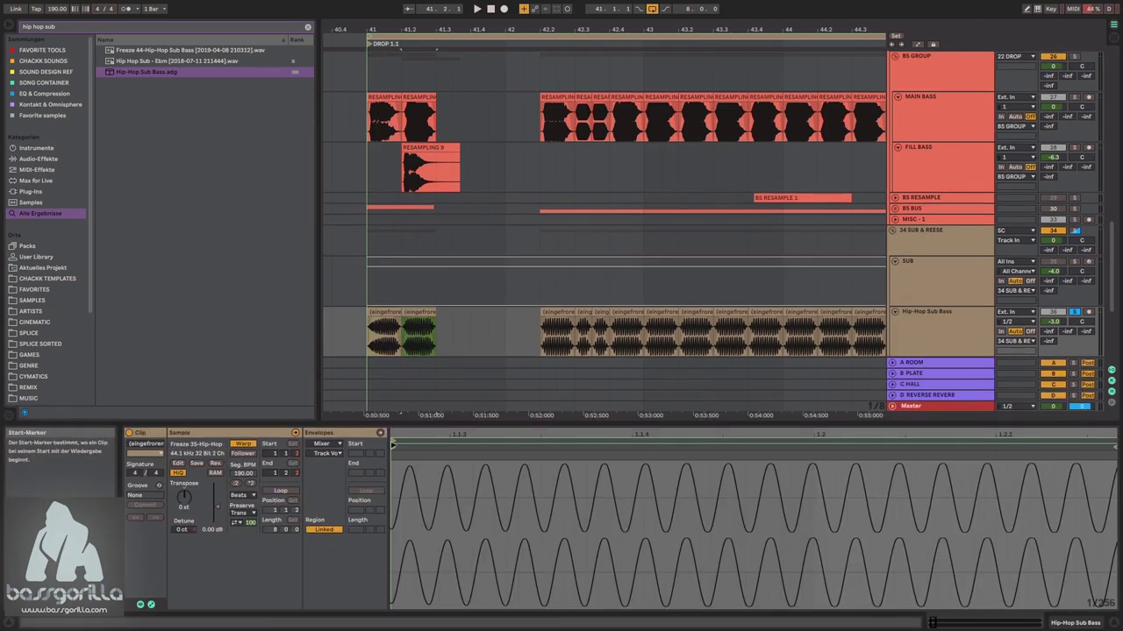
mouse_move(395, 447)
left_mouse_down()
mouse_move(614, 448)
mouse_move(392, 450)
mouse_move(460, 452)
mouse_move(449, 456)
left_mouse_up()
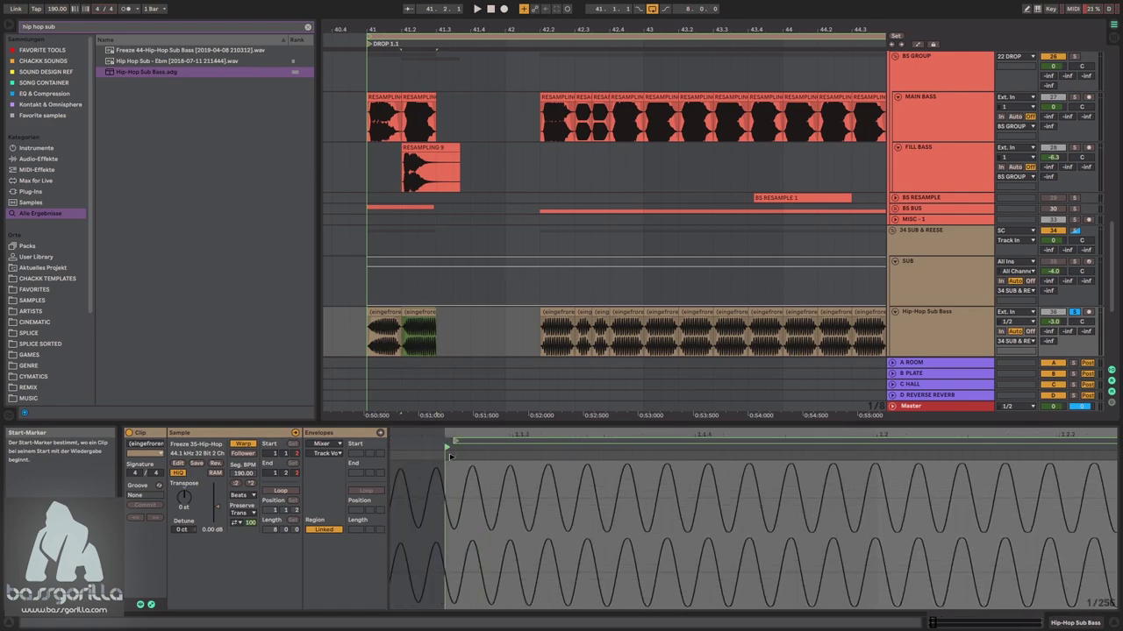
left_click(433, 313)
left_click(391, 314)
key("space")
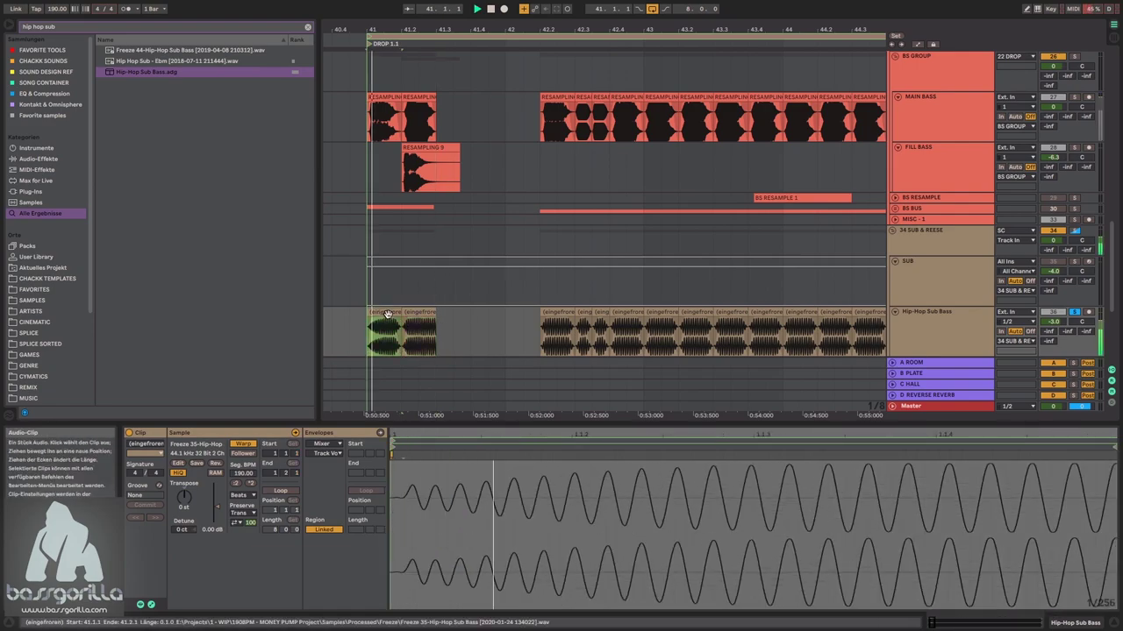
left_click_drag(434, 318, 428, 321)
left_click(381, 312)
key("space")
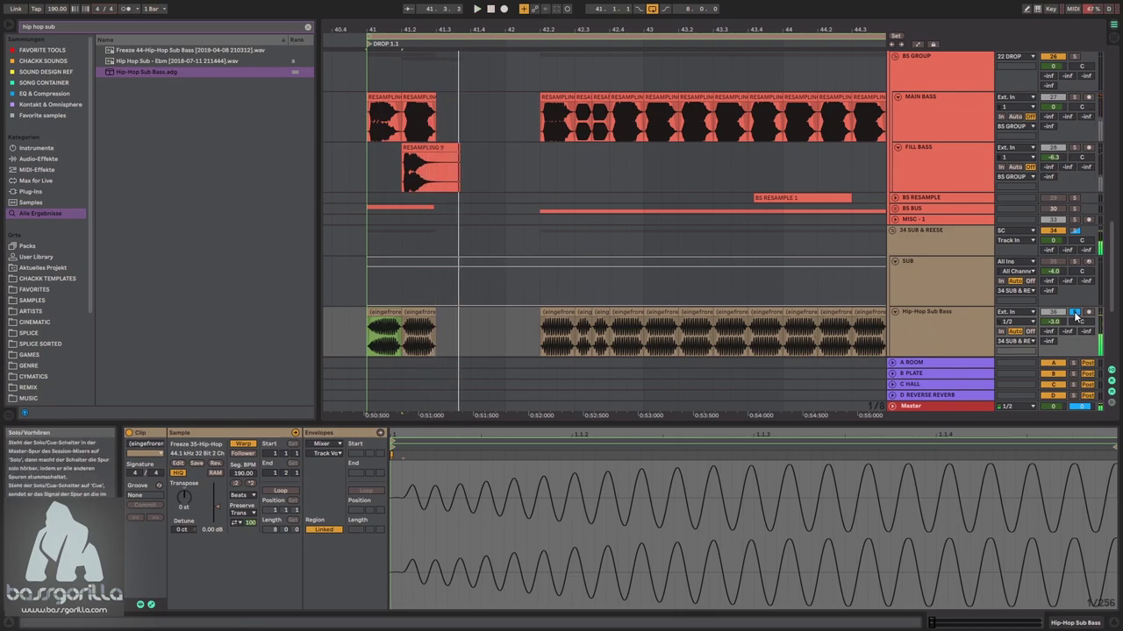
- Audition the RESAMPLING clips from 48.1 to 50.1 soloed to find another fill sound
left_click(436, 160)
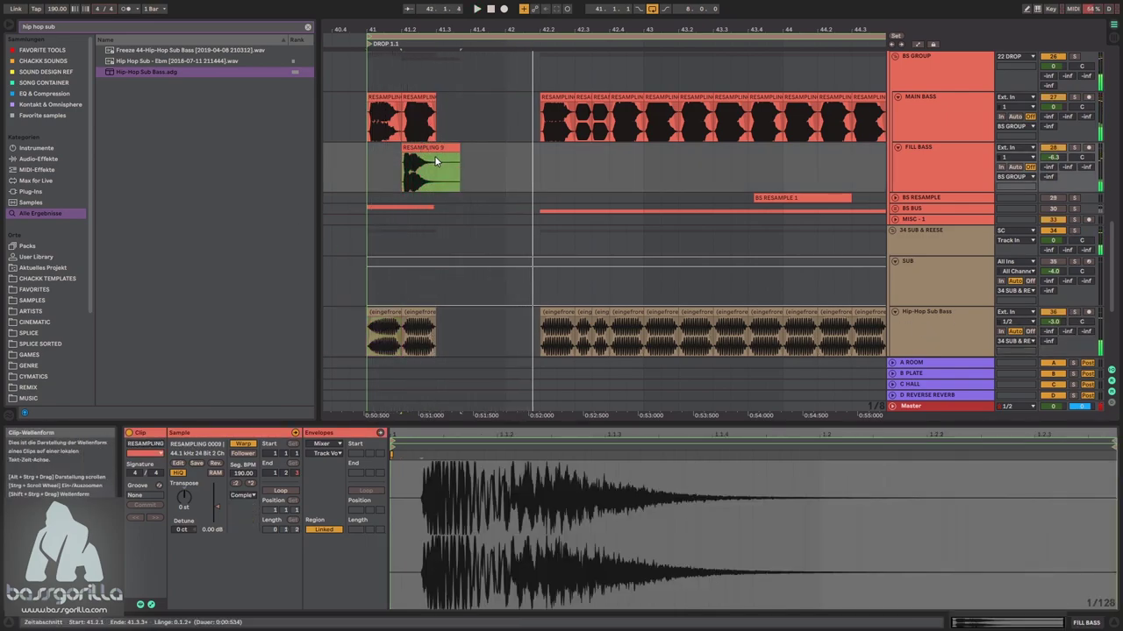
scroll(487, 180, "up", 3)
left_click_drag(598, 30, 506, 4)
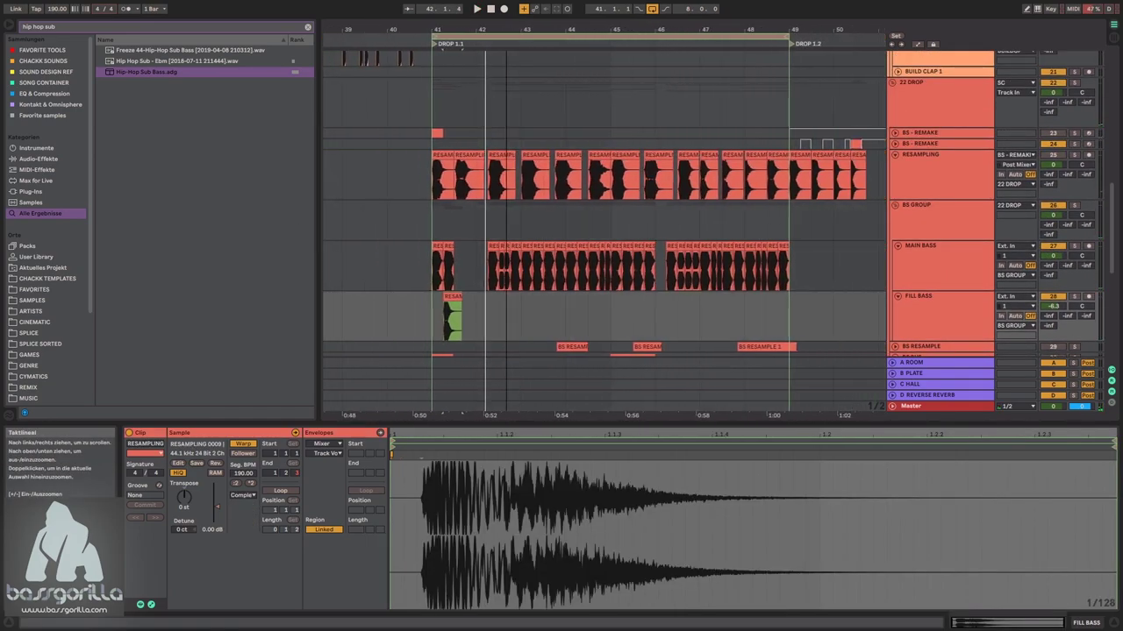
left_click(760, 179)
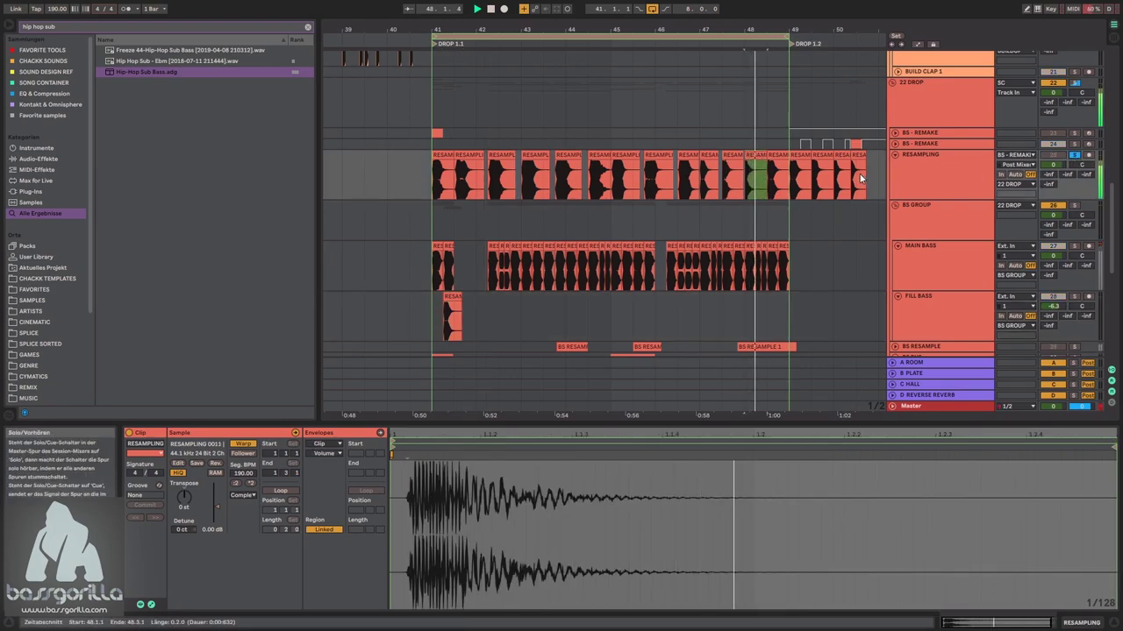
left_click(780, 171)
left_click(805, 165)
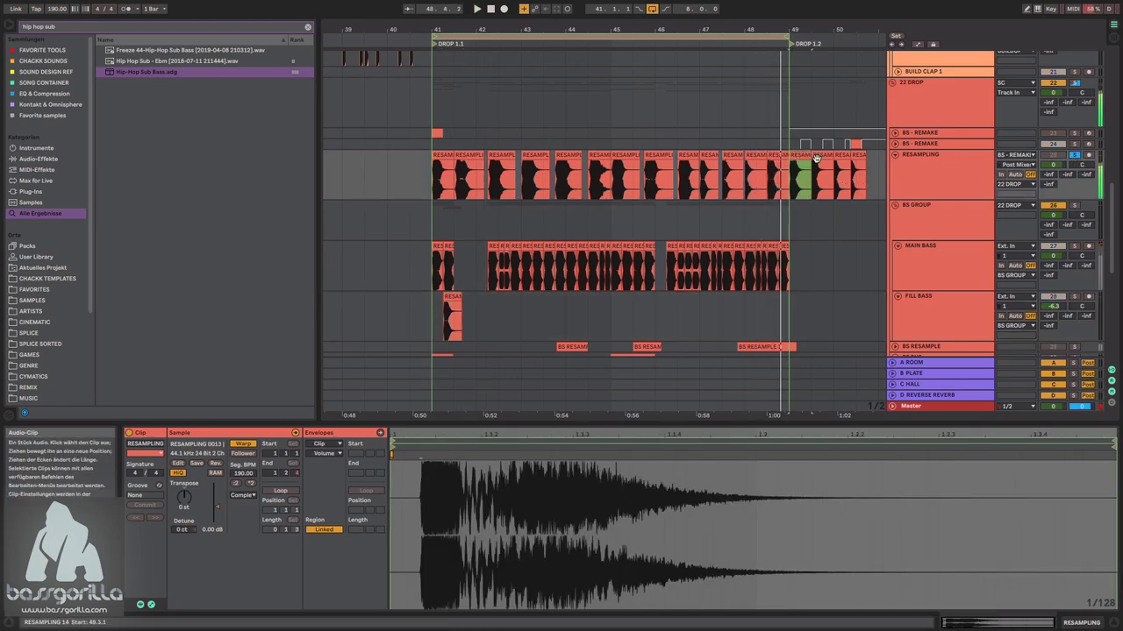
left_click(826, 171)
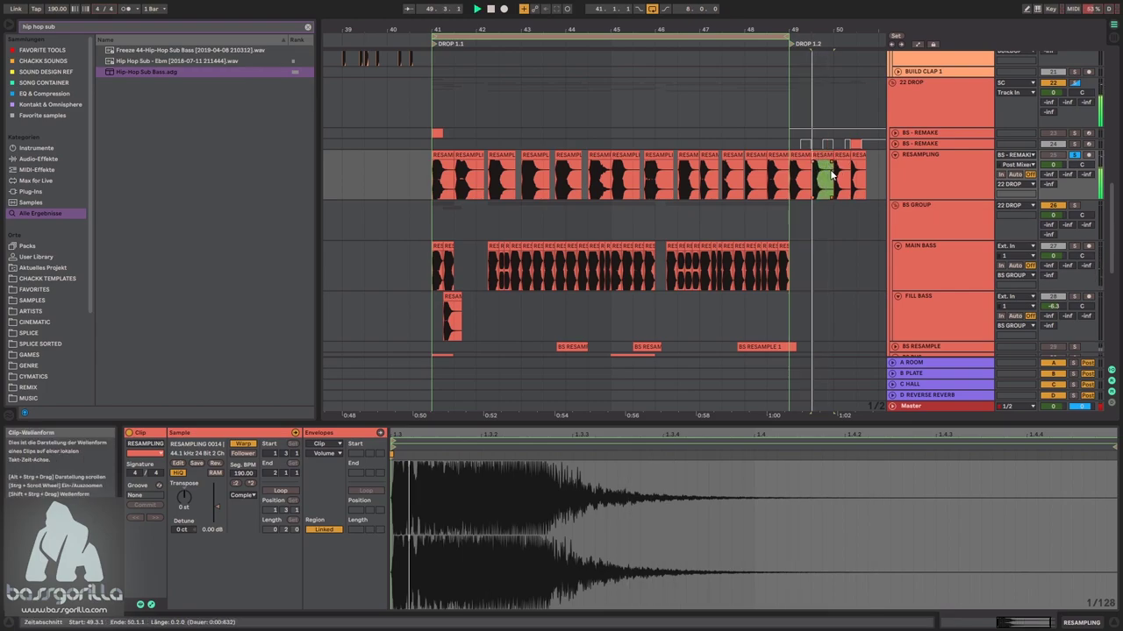
left_click(844, 176)
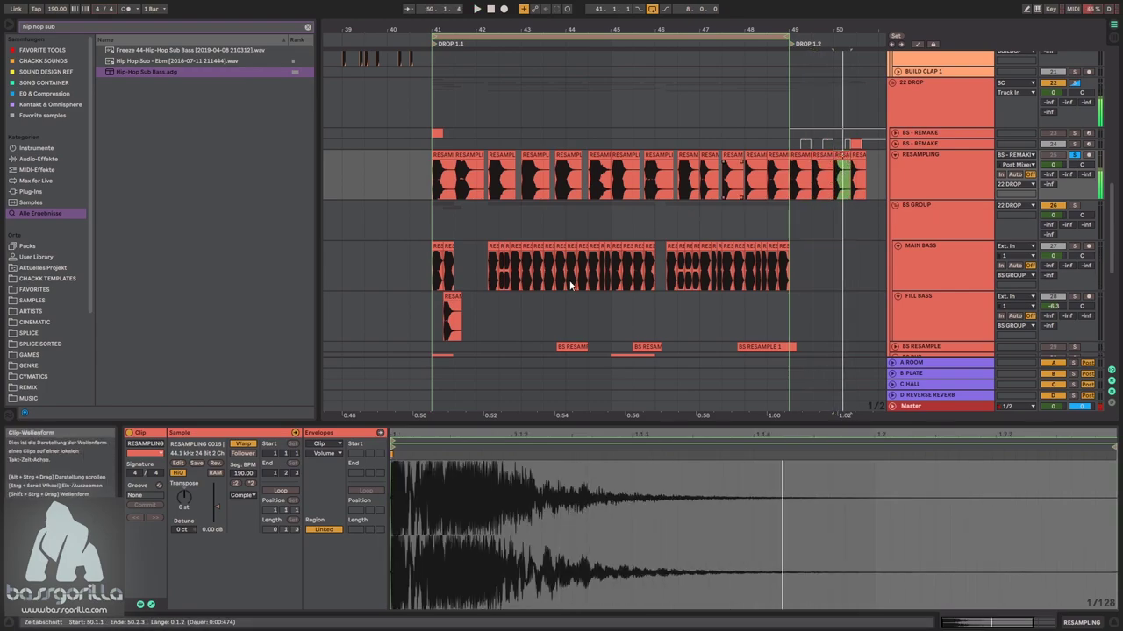
- Place short slices of the RESAMPLING 15 clip on FILL BASS at 42.2.3 and 42.3.3, and audition them
key("s")
left_click(430, 317)
key("space")
scroll(468, 331, "up", 4)
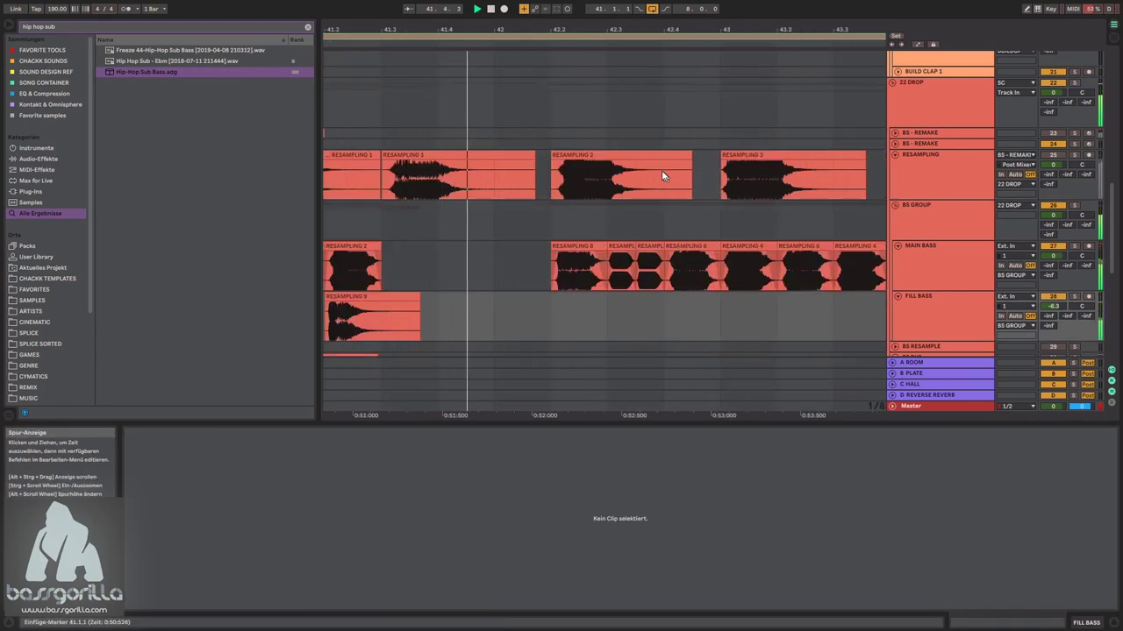
left_click_drag(624, 32, 511, 30)
key("space")
left_click(483, 318)
left_click(465, 323)
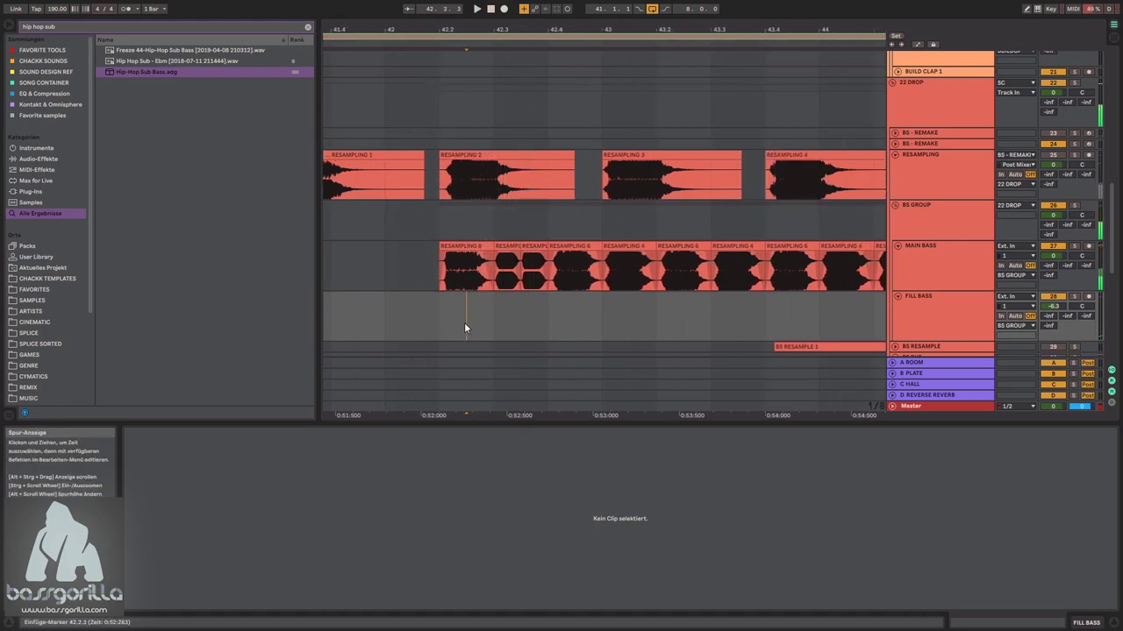
key("ctrl+v")
mouse_move(547, 303)
left_mouse_down()
mouse_move(491, 304)
mouse_move(538, 300)
left_mouse_up()
left_click(426, 312)
left_click(366, 313)
key("space")
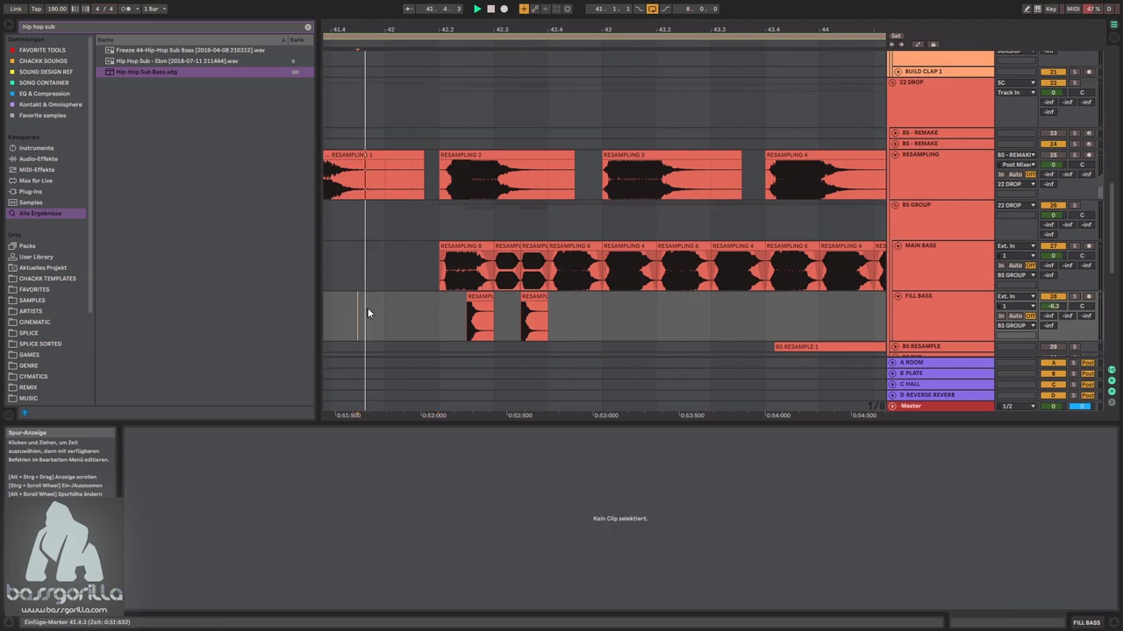
- Add an audio track below FILL BASS and move both RESAMPLING 15 slices onto it
key("space")
key("space")
key("space")
right_click(977, 316)
left_click(886, 305)
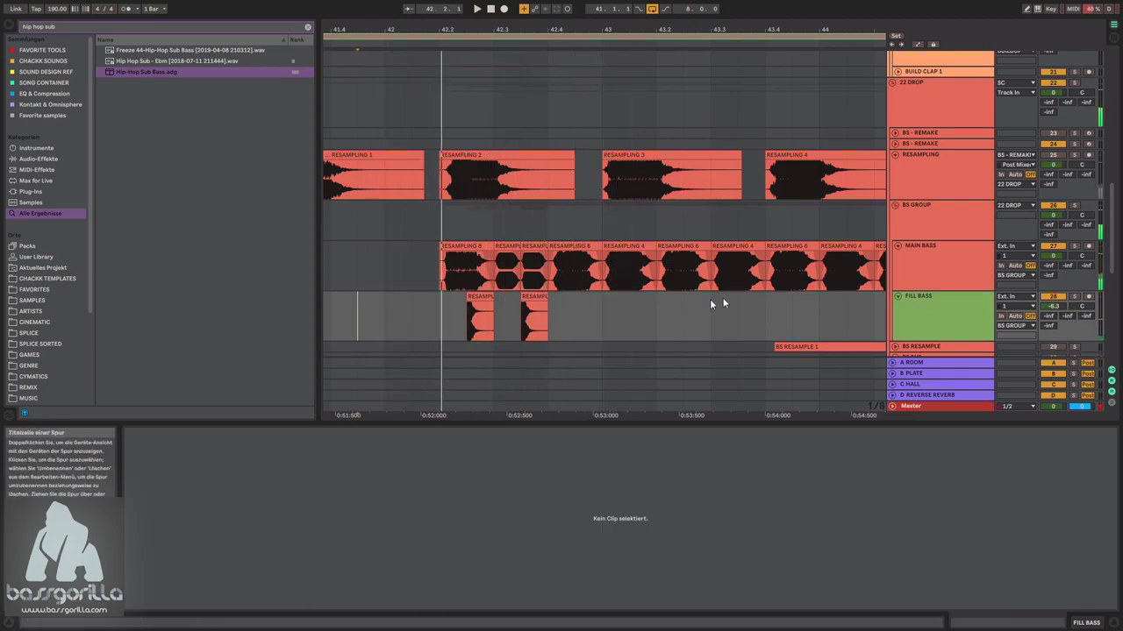
left_click(479, 299)
key("ctrl+t")
left_click(534, 262)
left_click(479, 263, "shift")
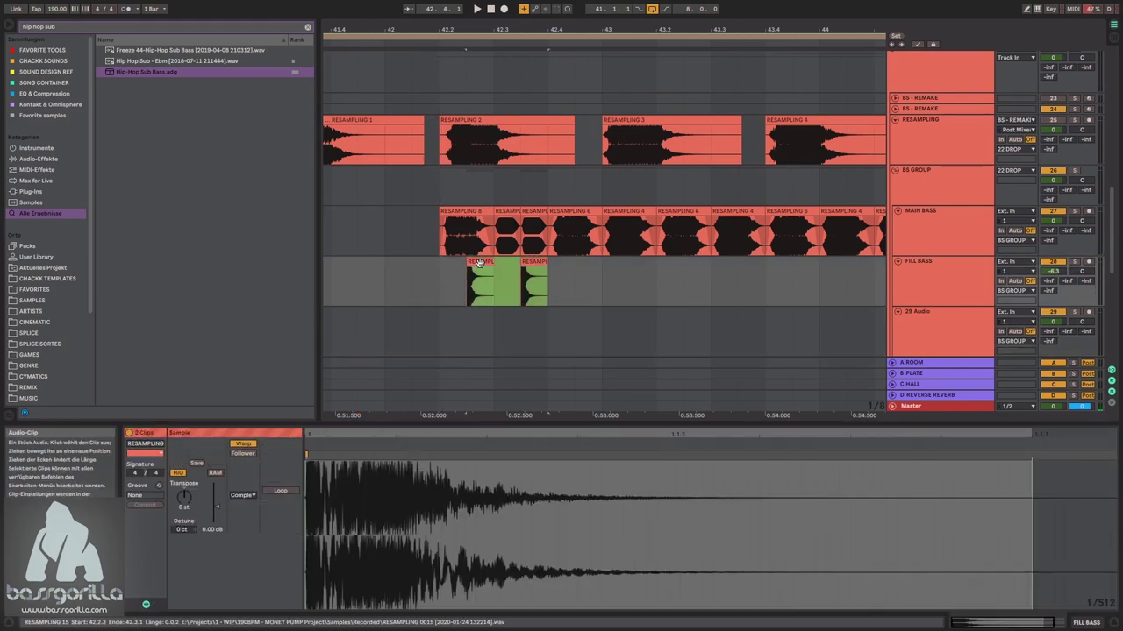
left_click_drag(479, 264, 456, 319)
- Audition the RESAMPLING 15 slices on their own track and move the second one to 42.4.3
left_click(379, 328)
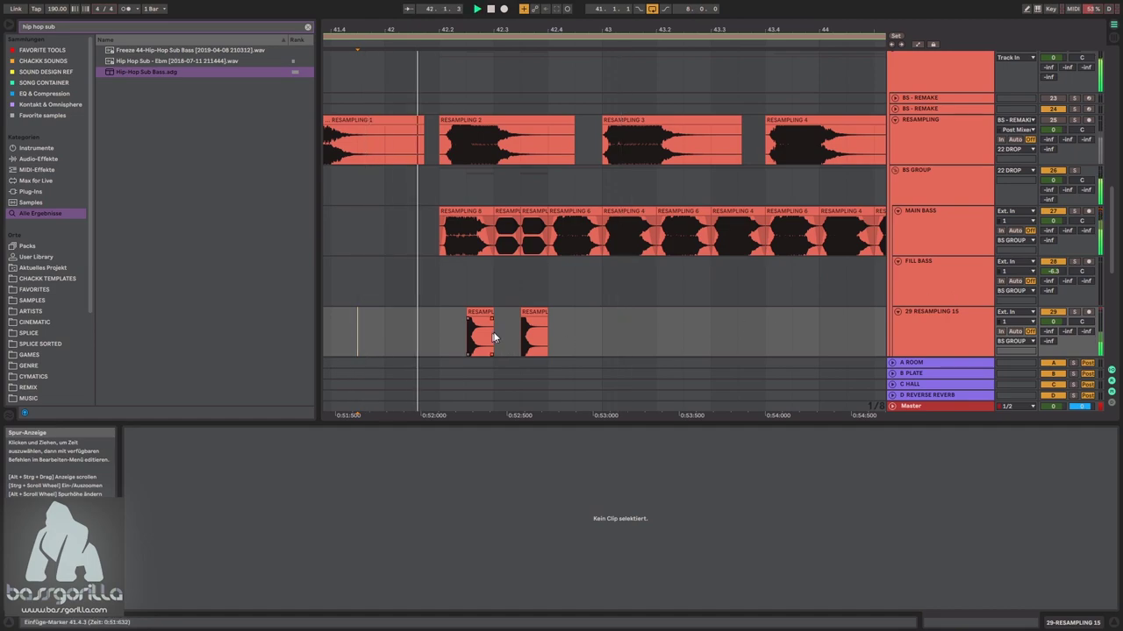
left_click(532, 314)
key("space")
left_click_drag(533, 312, 586, 312)
left_click(456, 318)
- Audition the RESAMPLING 15 slices soloed with MAIN BASS and lengthen the fade-out of the slice at 42.4.3
left_click(1073, 312)
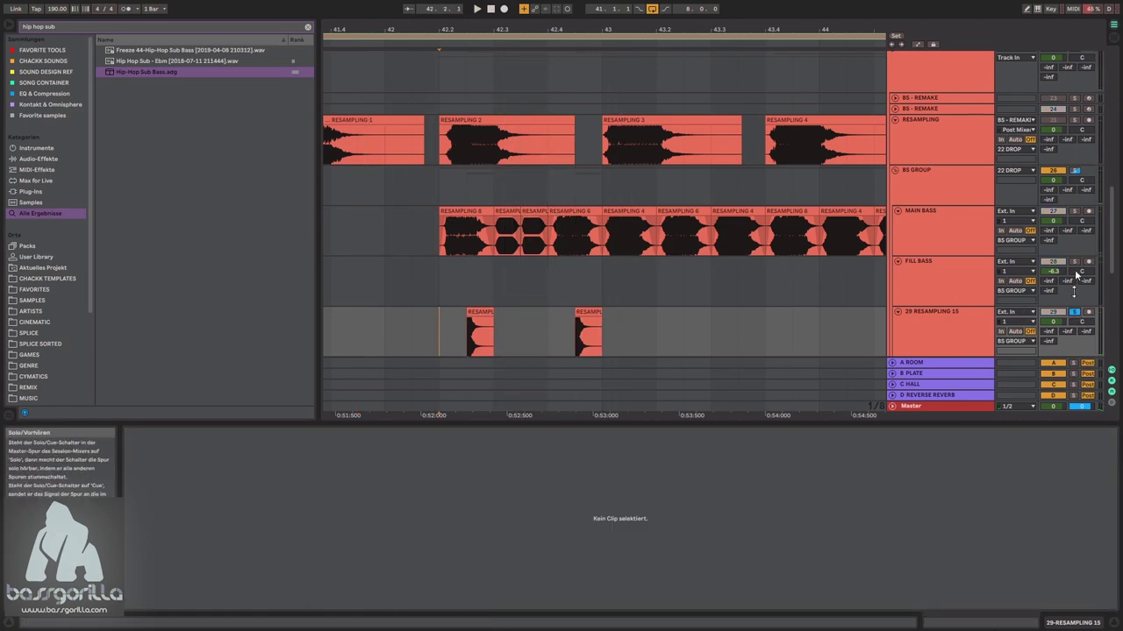
key("space")
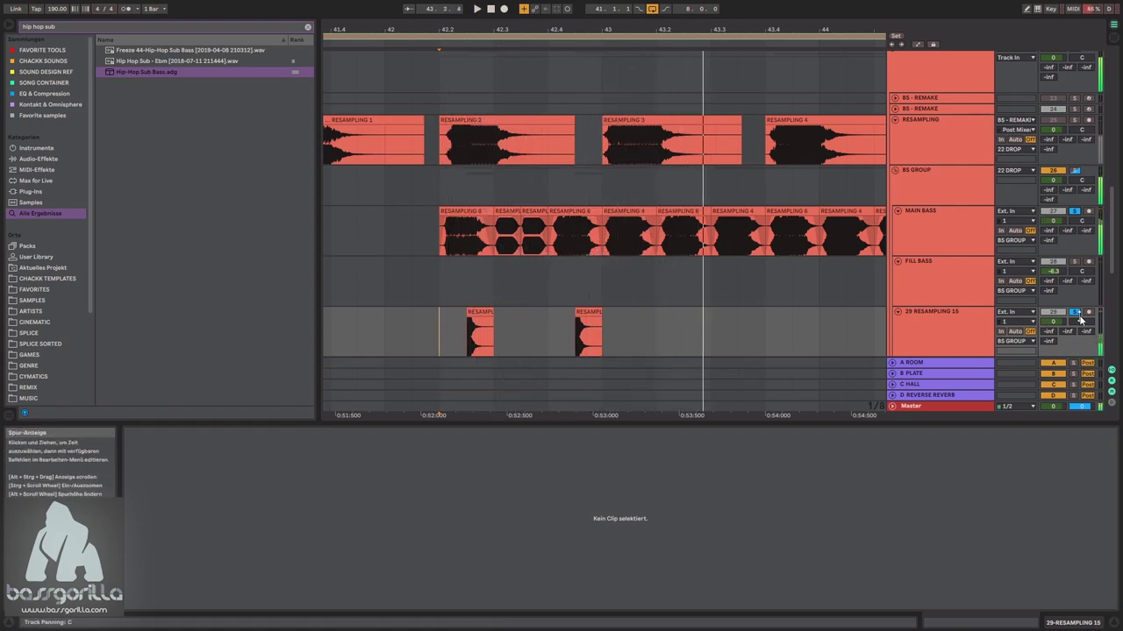
left_click(589, 326)
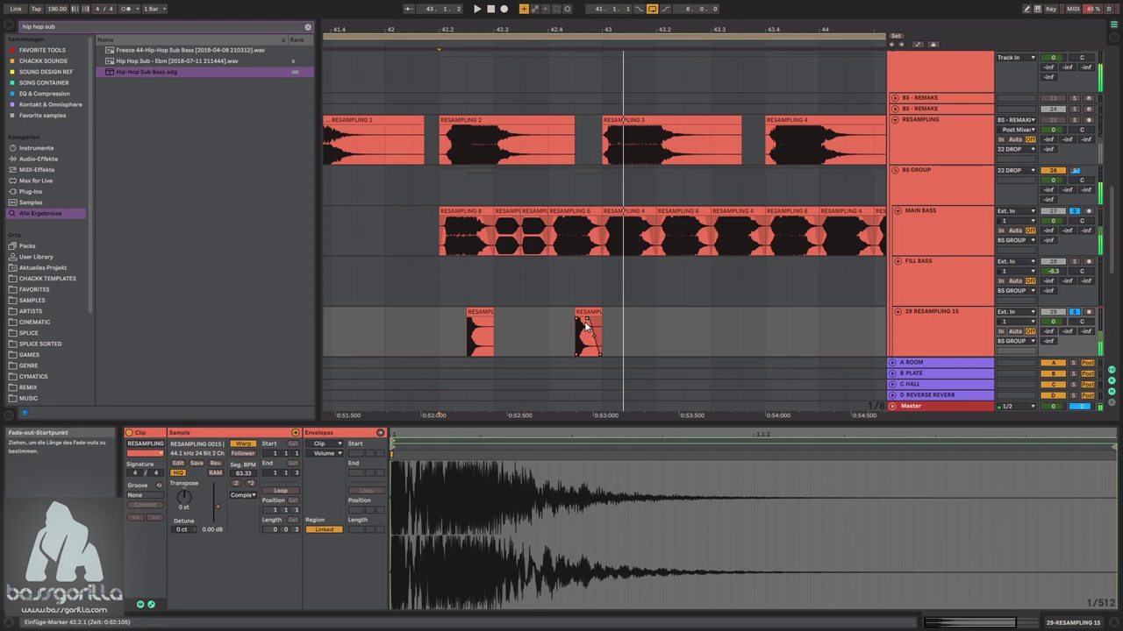
left_click(366, 313)
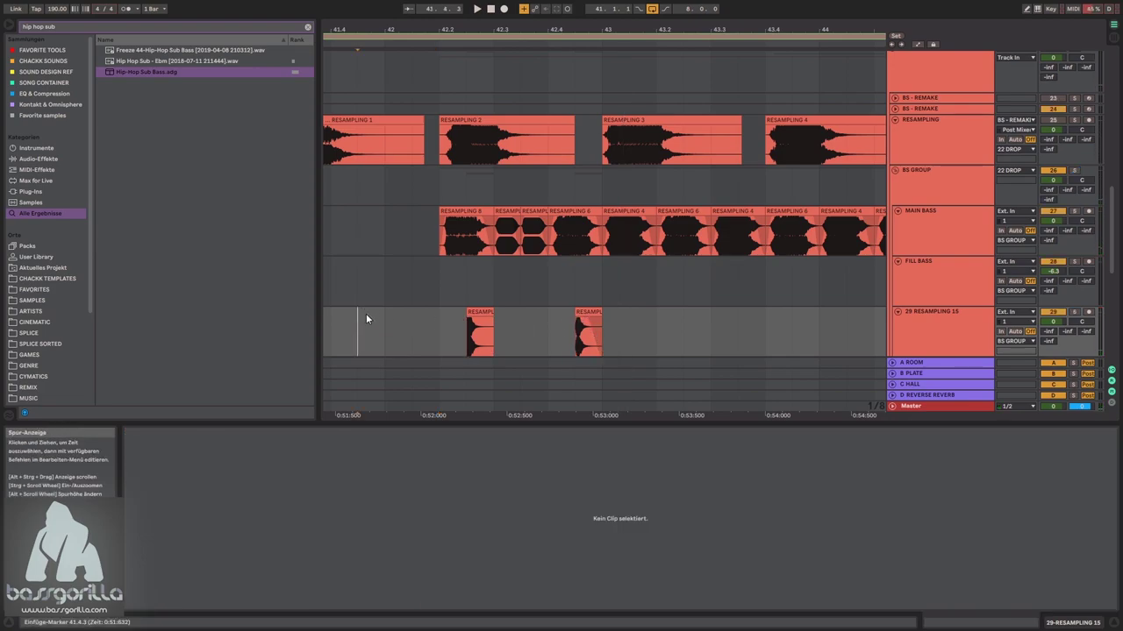
- Copy the RESAMPLING 15 slice from 42.4.3 to 43.4.3 on the same track and audition it in the mix
left_click_drag(556, 32, 438, 9)
left_click(447, 321)
left_click_drag(449, 321, 531, 313)
left_click(401, 328)
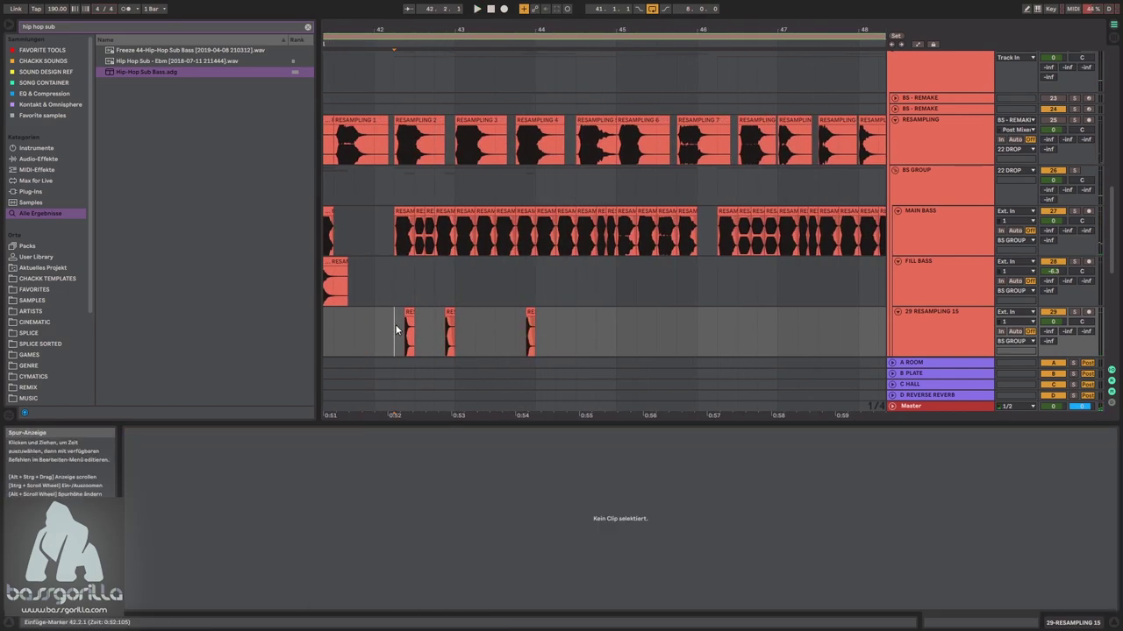
scroll(472, 342, "up", 5)
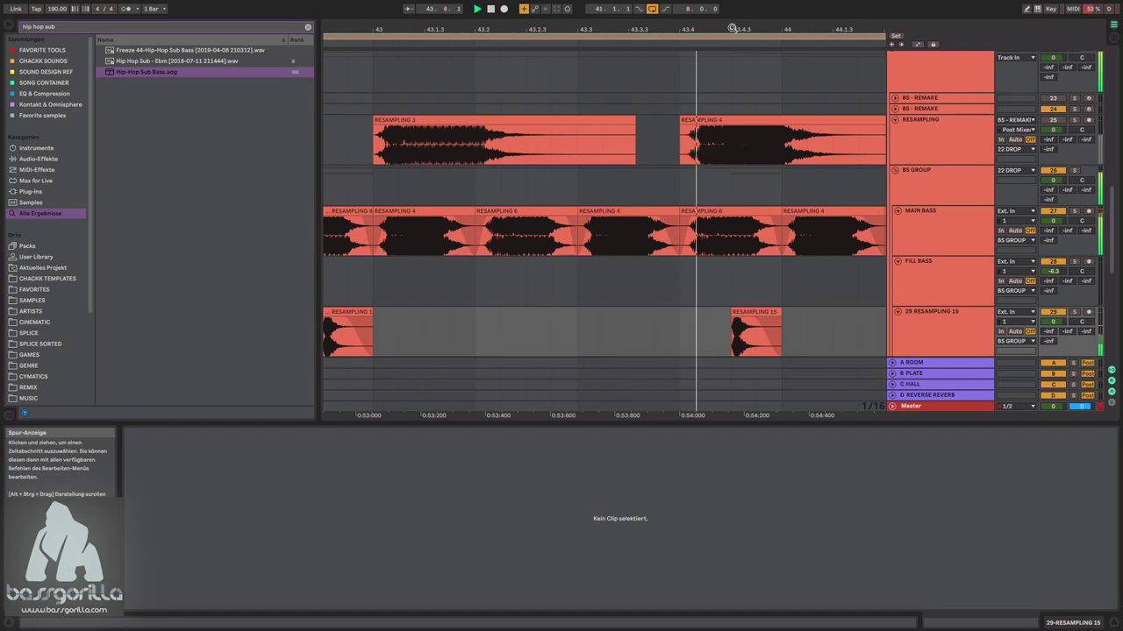
scroll(572, 342, "down", 5)
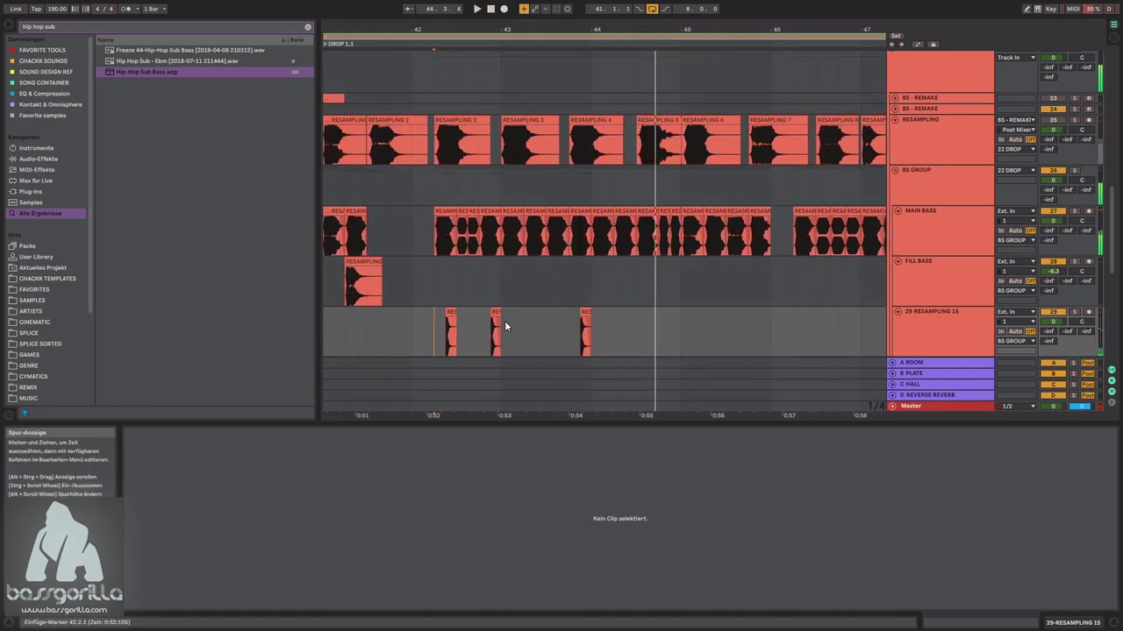
- Duplicate bar 43 of the 29-RESAMPLING 15 track into bar 44 and audition the pattern from 42.1.1
left_click_drag(504, 327, 595, 326)
key("space")
key("ctrl+d")
left_click(409, 333)
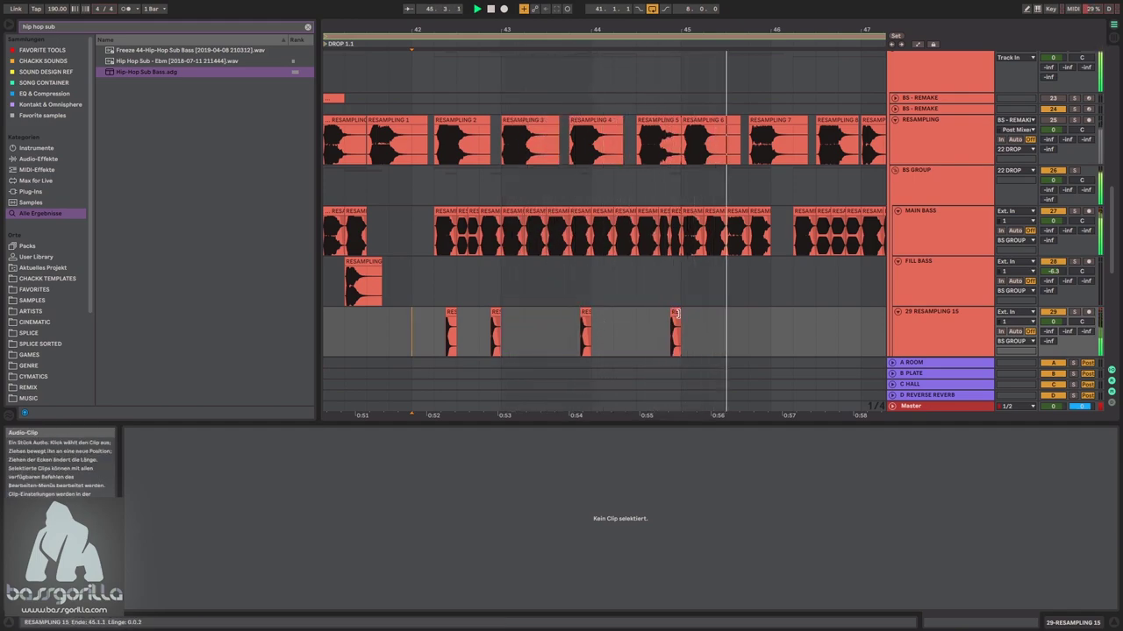
- Copy the slice at 44.4.3 to 44.2.3 on the 29-RESAMPLING 15 track and play from 43.2.1
left_click(664, 329)
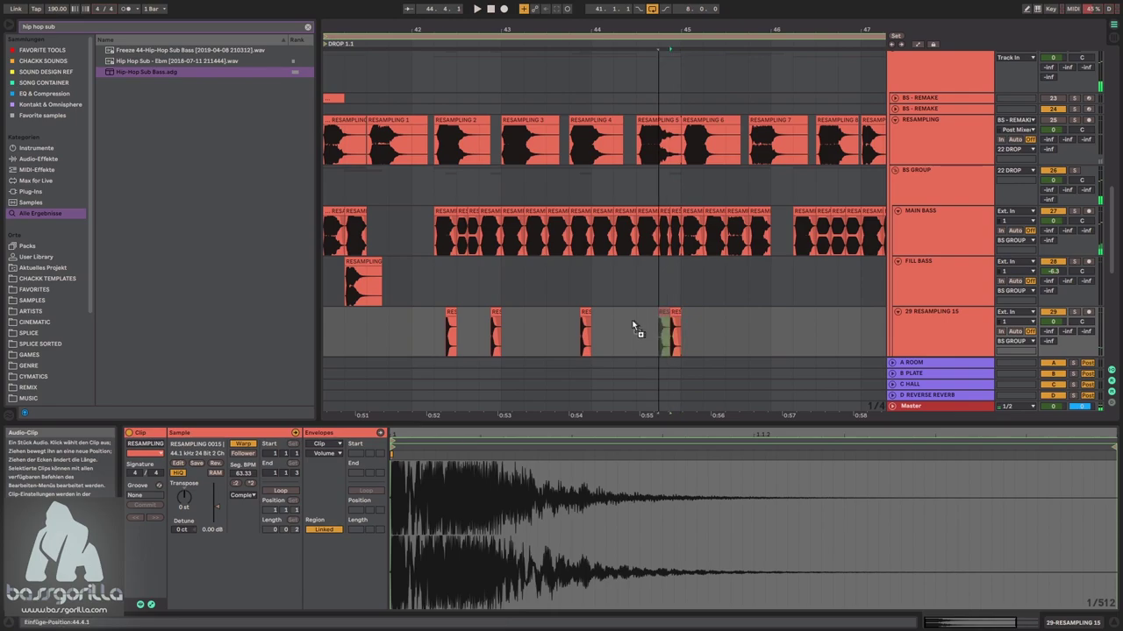
left_click_drag(629, 321, 630, 321)
left_click(529, 322)
key("space")
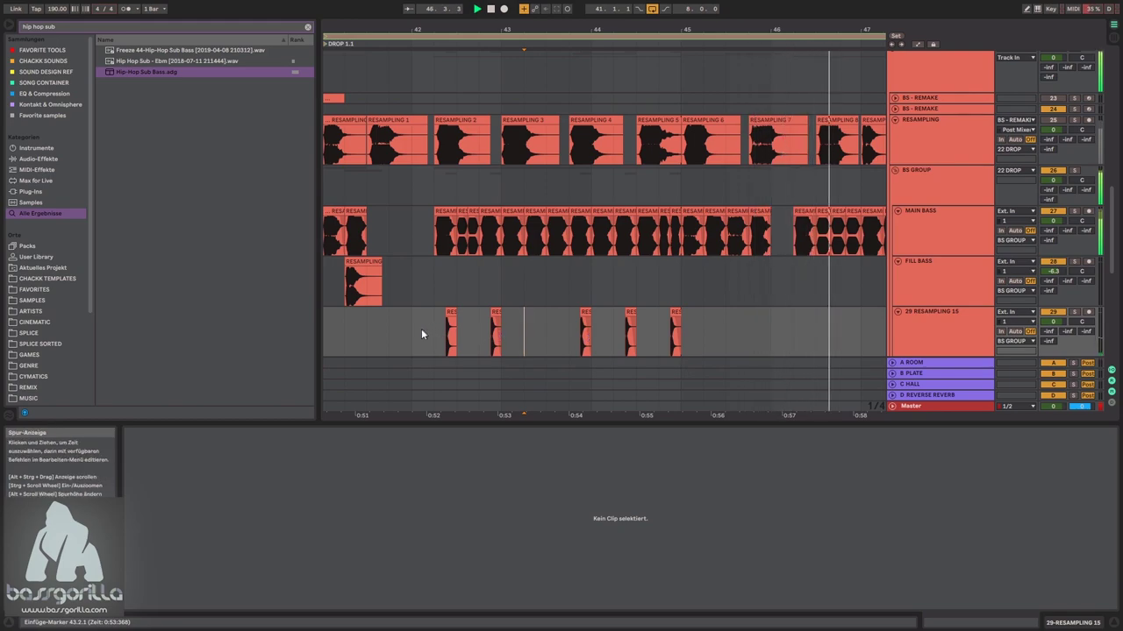
- Try to duplicate the 29-RESAMPLING 15 pattern from 41.1.1 to 46.1.1, and undo the duplication
left_click_drag(413, 331, 769, 329)
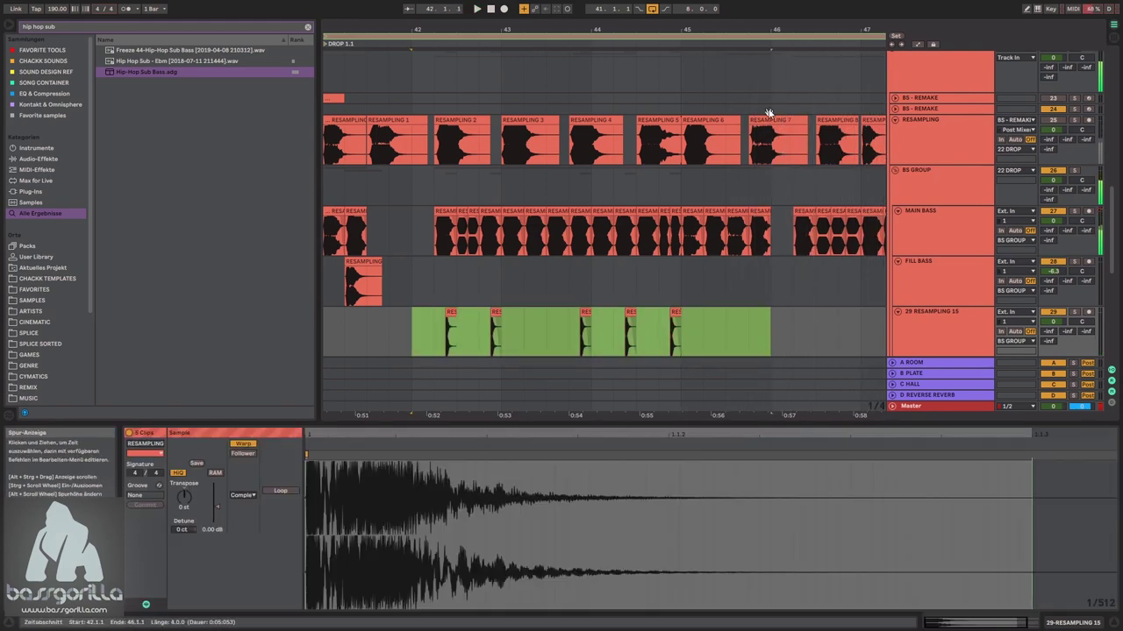
left_click_drag(745, 33, 745, 19)
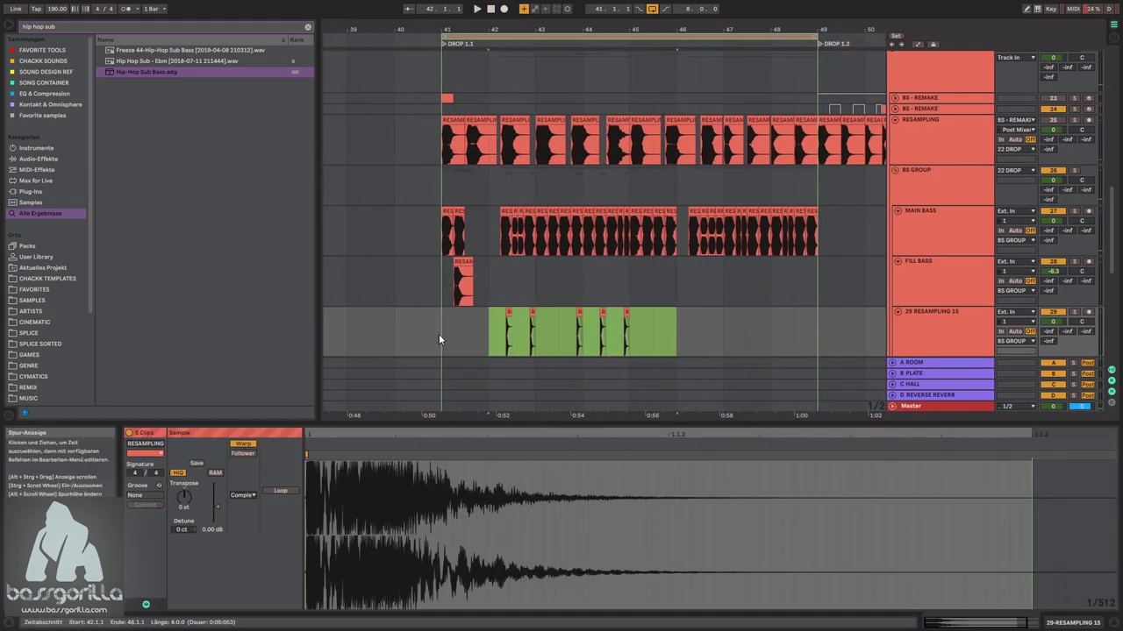
left_click_drag(438, 333, 653, 328)
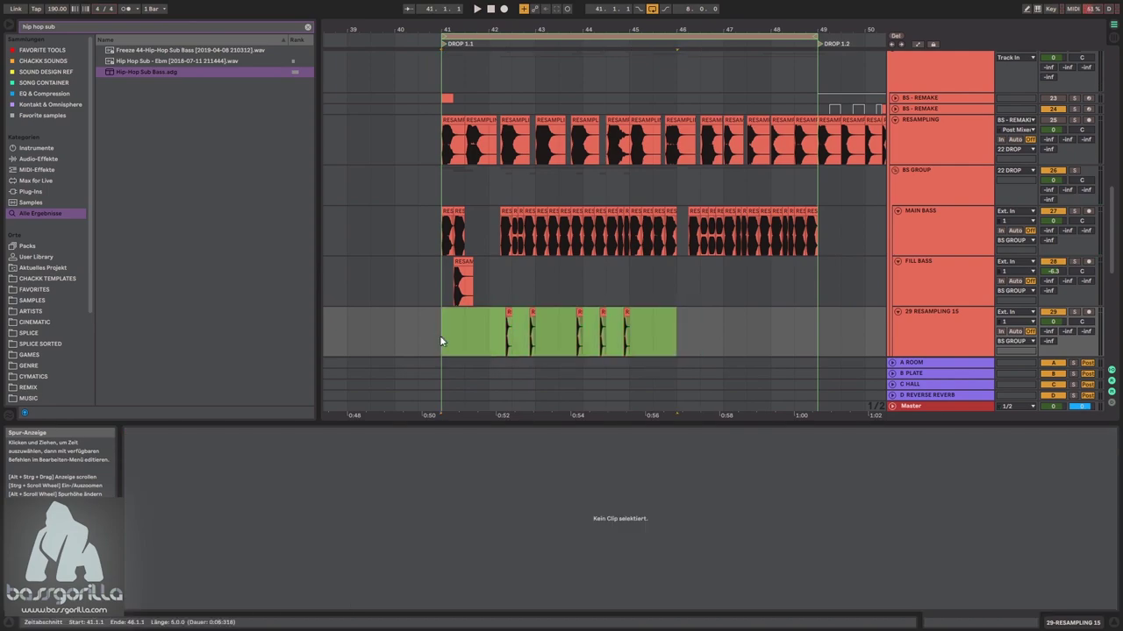
key("ctrl+d")
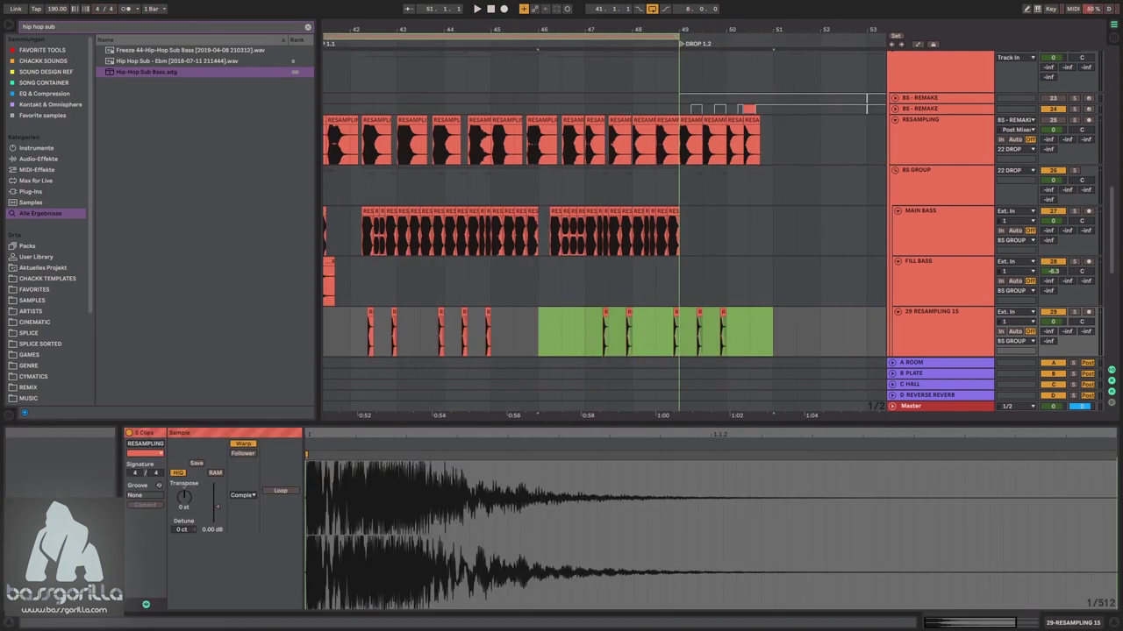
left_click_drag(530, 29, 731, 33)
key("ctrl+z")
- Duplicate the 29-RESAMPLING 15 pattern from 41.1.1 to 45.1.1 into bars 45 to 48 and play it
left_click_drag(491, 343, 691, 339)
key("ctrl+d")
key("space")
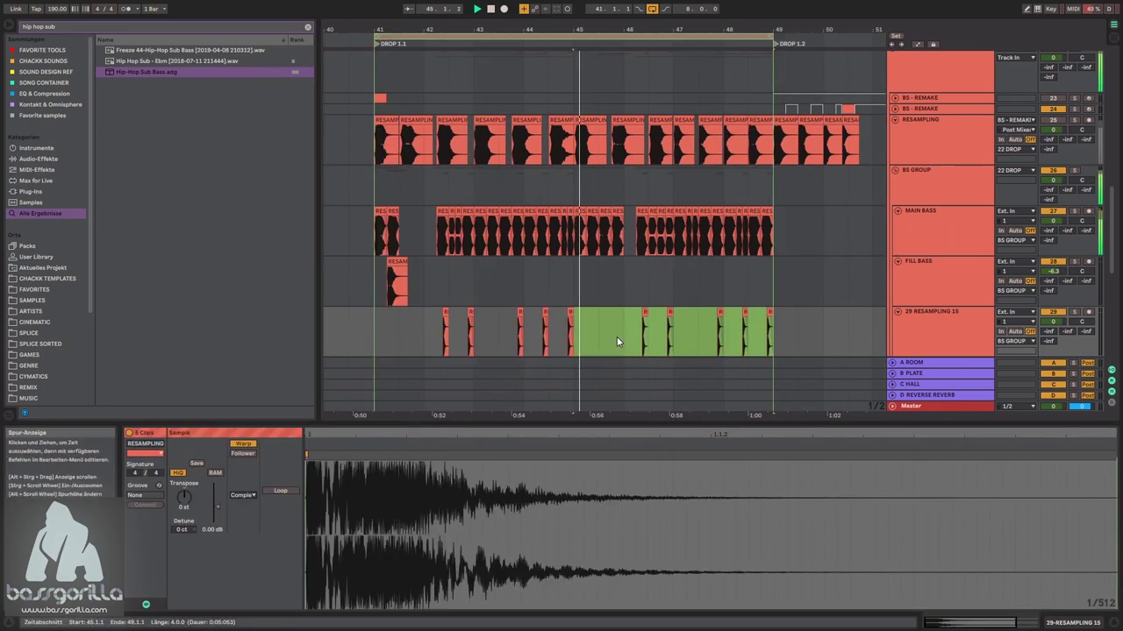
- Delete the duplicated RESAMPLING 15 slices at 46.4.3 and 47.4.3 while listening to the section
scroll(623, 338, "up", 3)
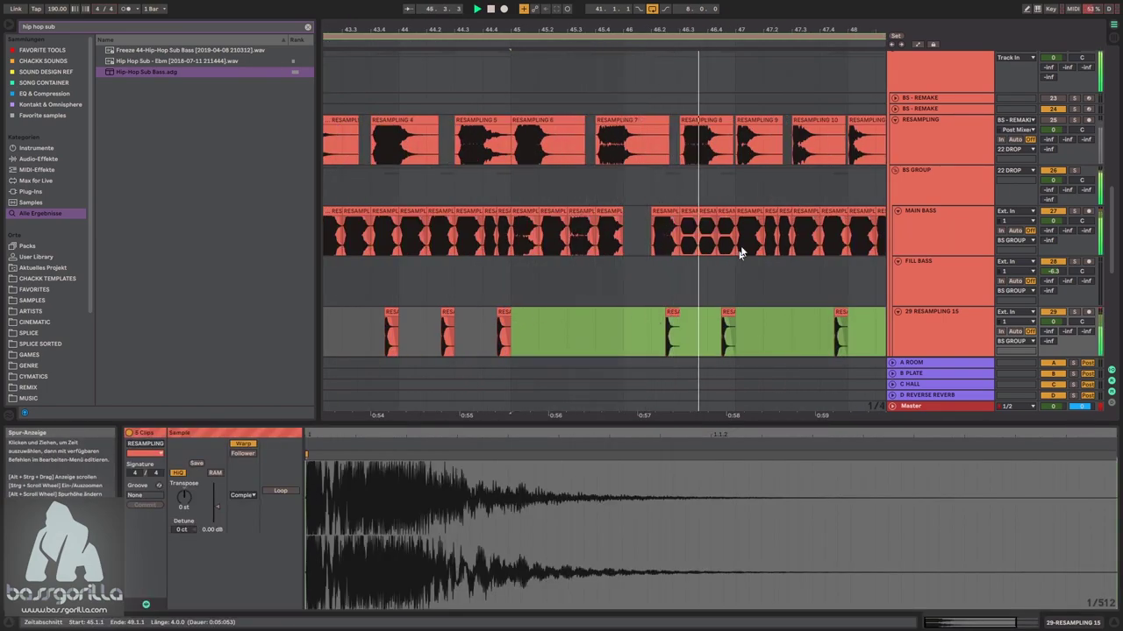
left_click_drag(740, 29, 656, 33)
left_click(645, 313)
key("Delete")
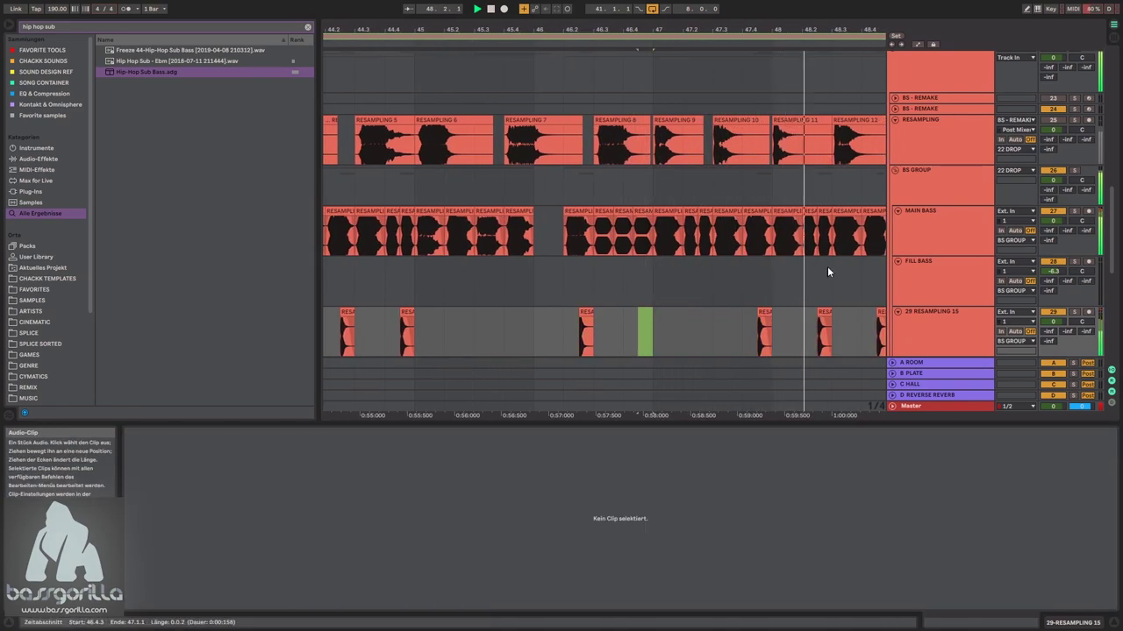
left_click_drag(801, 29, 662, 30)
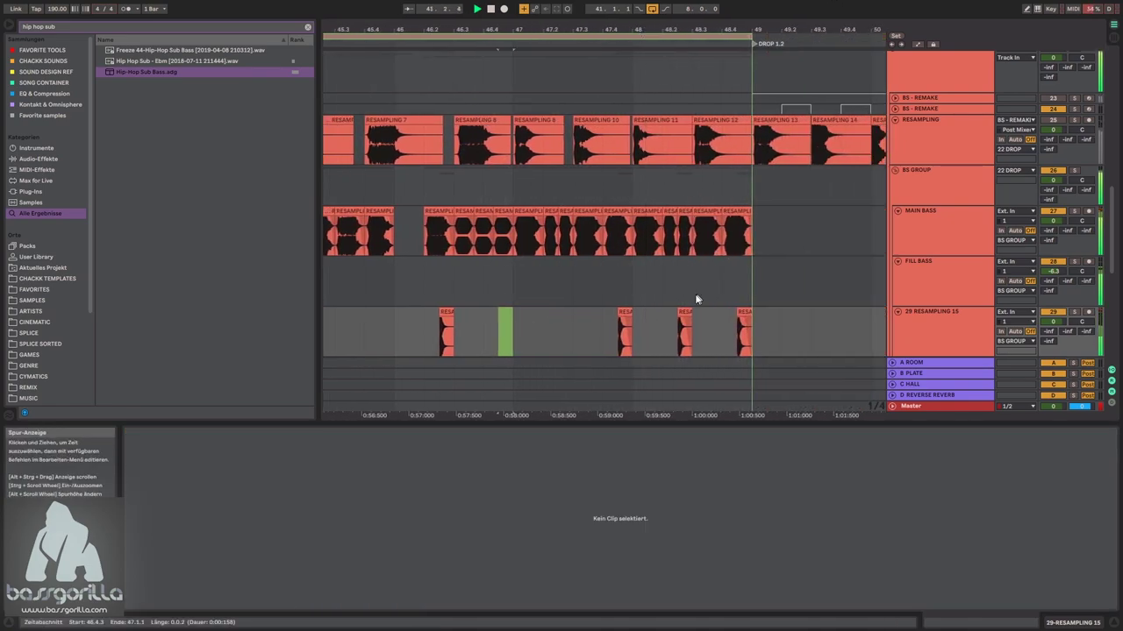
left_click(627, 312)
key("Delete")
- Audition the clips RESAMPLING 9 to 12 on the soloed RESAMPLING track to find another fill sound
left_click(659, 120)
key("space")
left_click(727, 119)
key("space")
key("space")
key("space")
key("space")
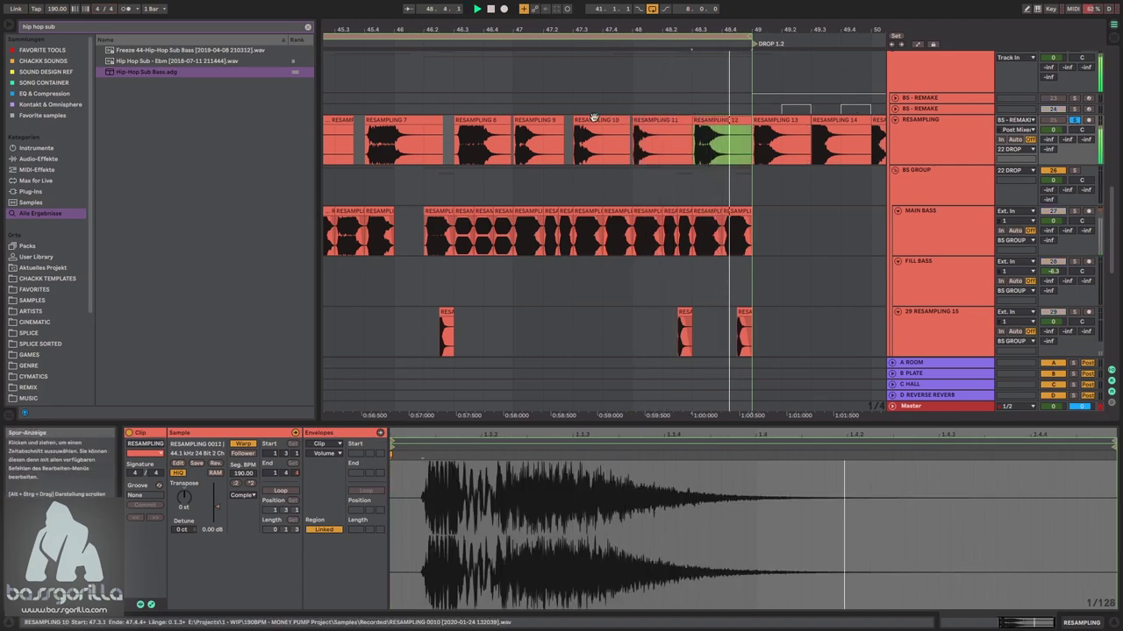
left_click(595, 117)
key("space")
key("space")
key("space")
key("space")
left_click(533, 120)
key("space")
key("space")
key("space")
key("space")
left_click(594, 118)
key("space")
key("space")
key("space")
- Unsolo the RESAMPLING track and listen to the bass section from 45.1.1 to find a spot for the fill
left_click_drag(547, 32, 826, 28)
key("s")
left_click(588, 294)
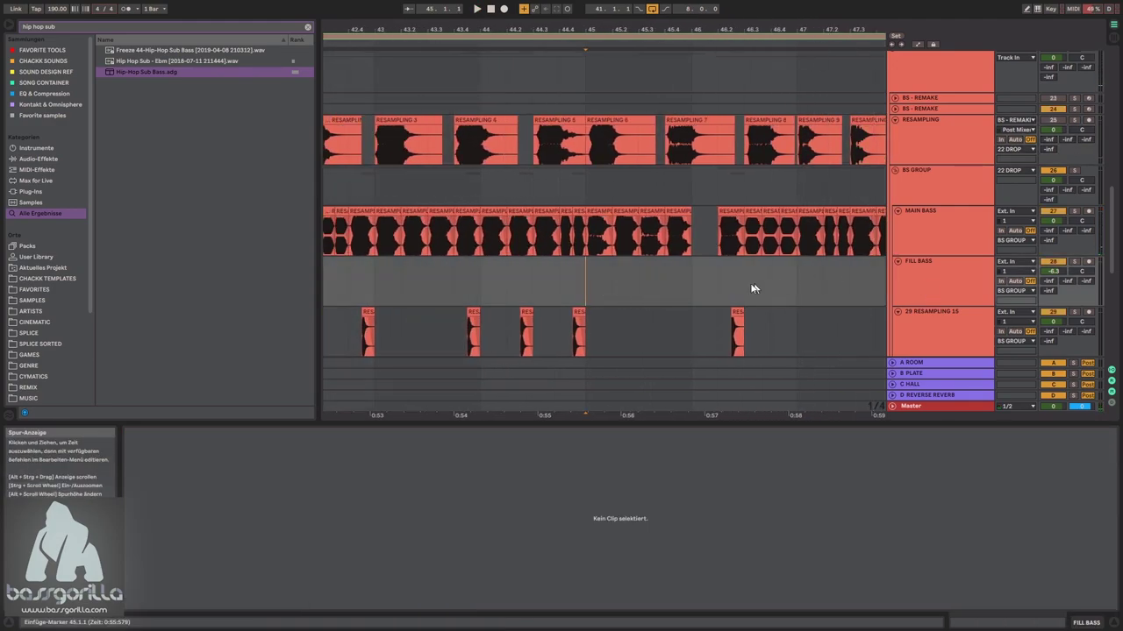
scroll(755, 279, "down", 3)
left_click_drag(590, 28, 590, 56)
scroll(627, 211, "up", 2)
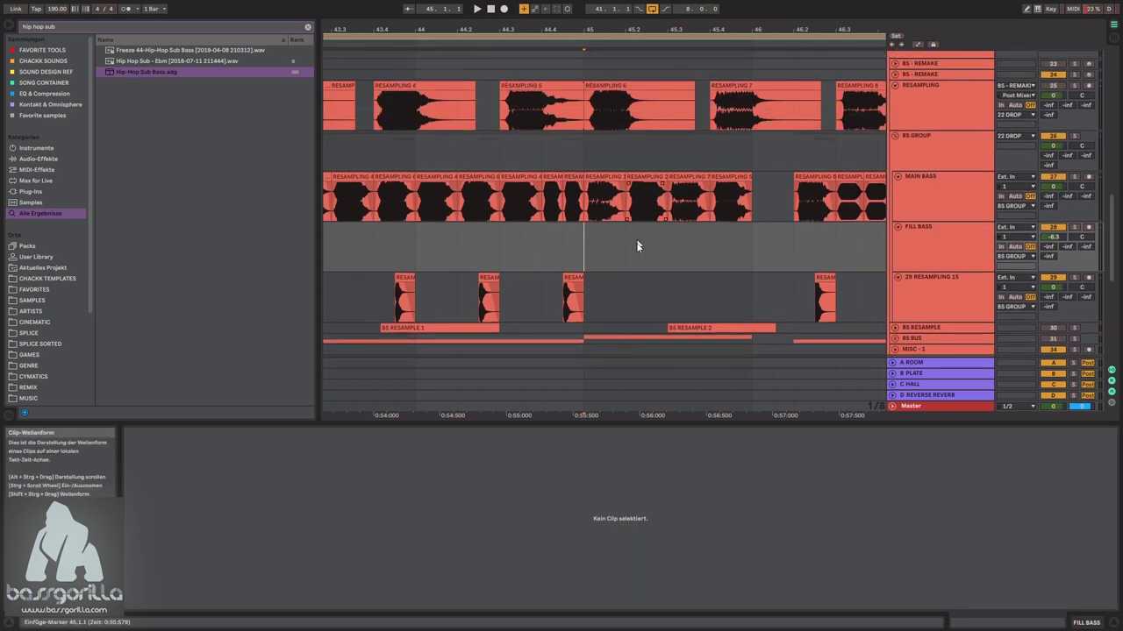
key("space")
key("space")
key("space")
- Paste a copy of RESAMPLING 10 into bar 45, audition it, and move it to FILL BASS at 45.2.3
left_click(624, 292)
key("ctrl+v")
key("space")
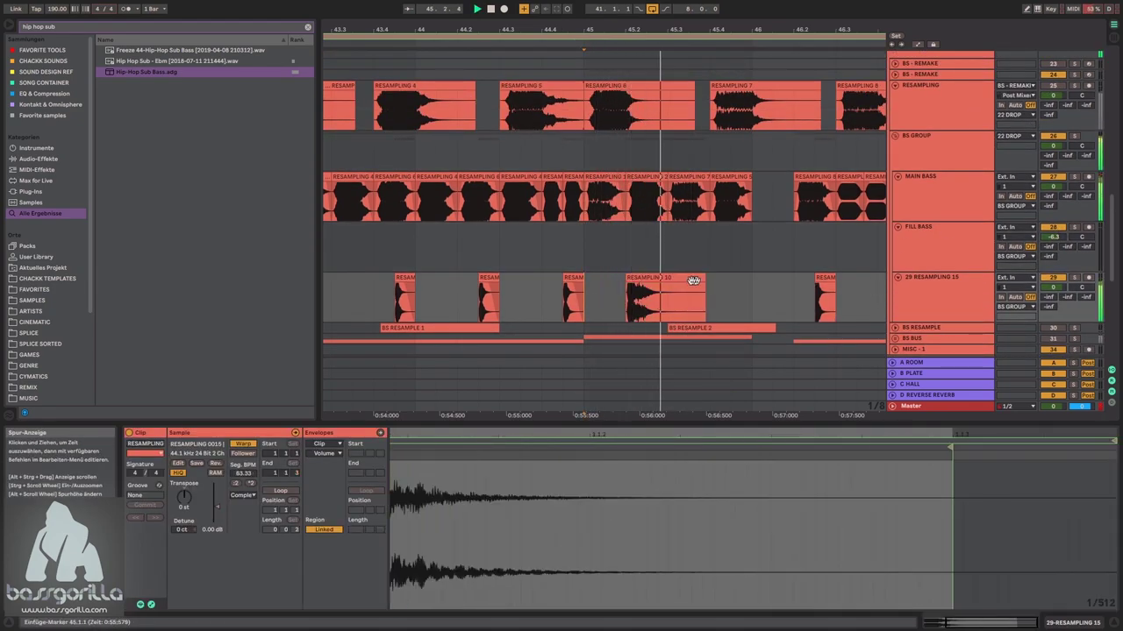
left_click_drag(694, 281, 672, 259)
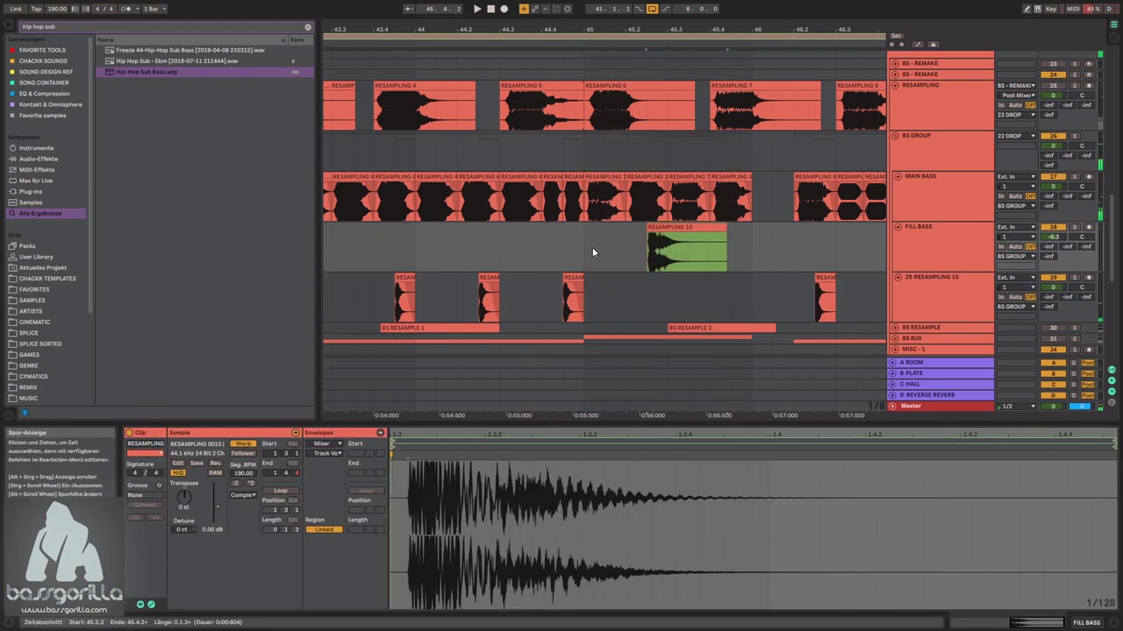
- Solo FILL BASS, shorten the RESAMPLING 10 clip to end at 45.3.1, and audition it with MAIN BASS
left_click(592, 253)
left_click(1074, 228)
key("space")
left_click(650, 238)
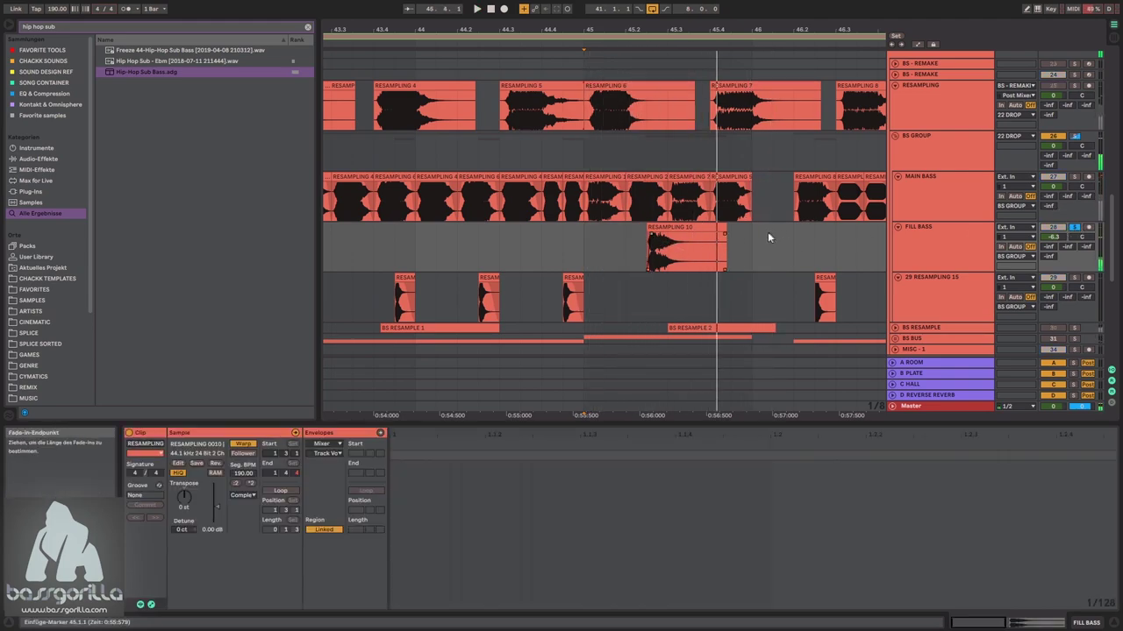
left_click_drag(725, 233, 667, 239)
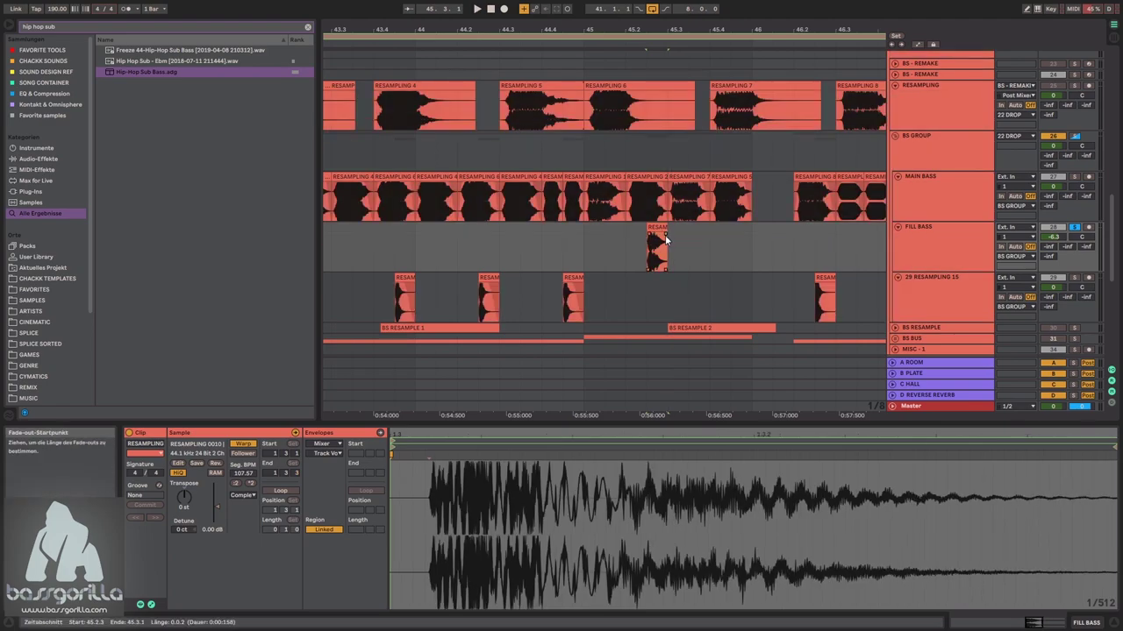
left_click(577, 253)
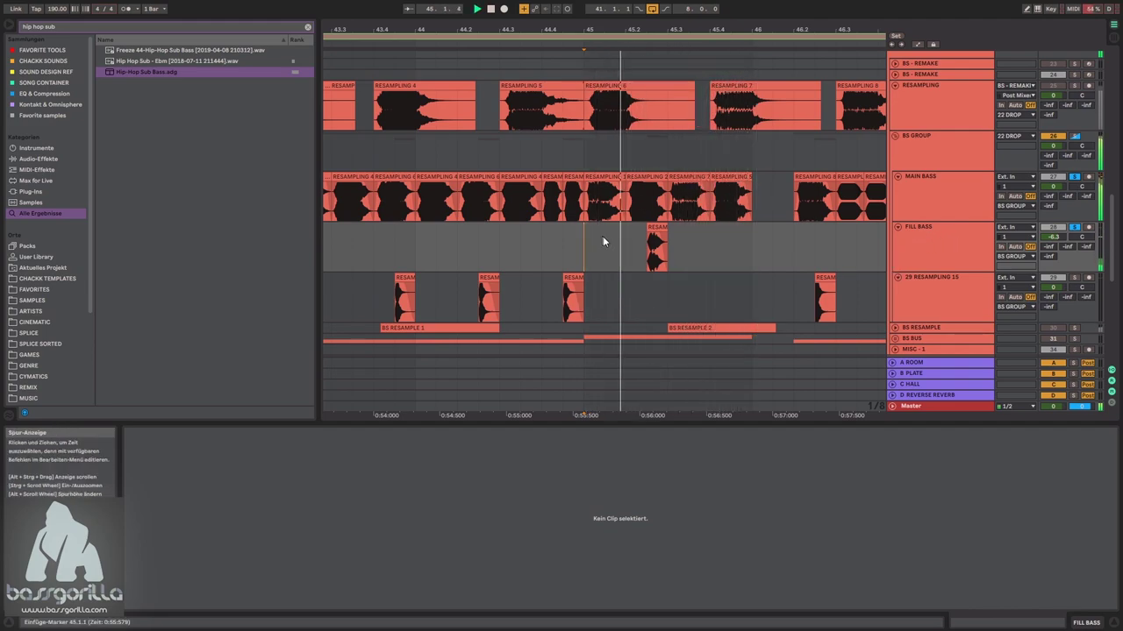
- Set the FILL BASS volume to -0.8 dB and play DROP 1.1 from bar 40 in the full mix
scroll(600, 235, "up", 3)
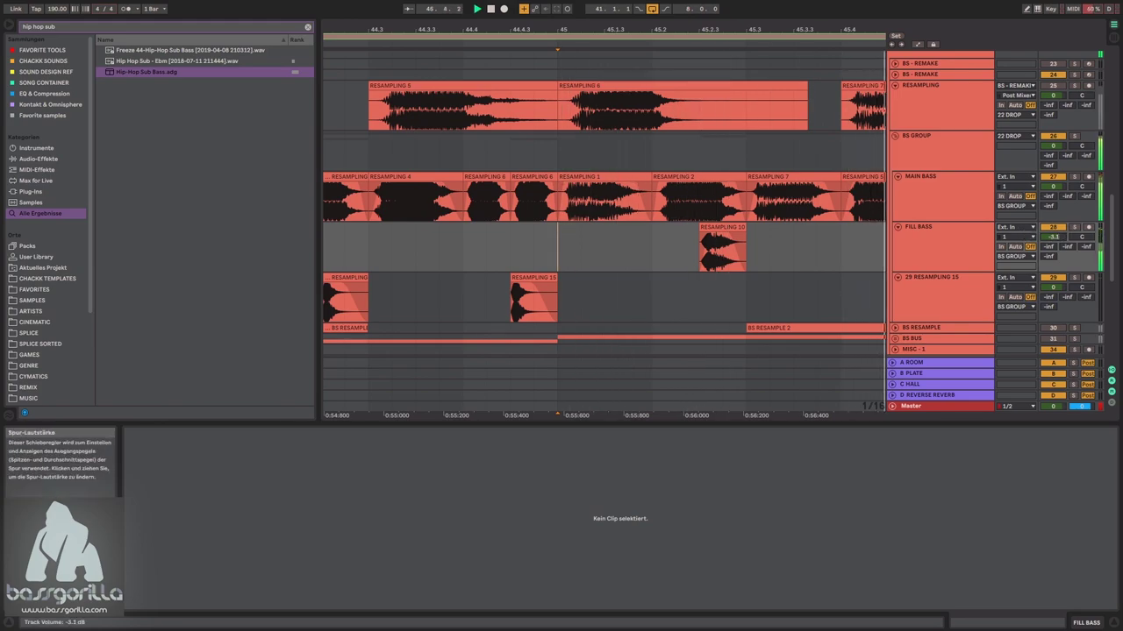
left_click_drag(703, 31, 698, 7)
left_click(459, 247)
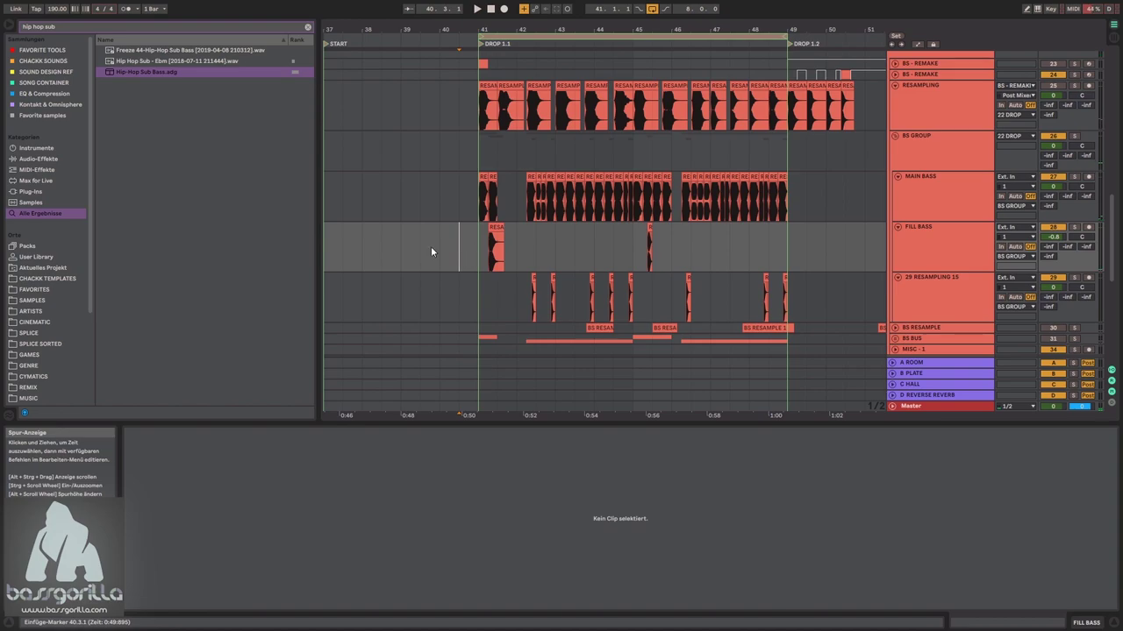
key("space")
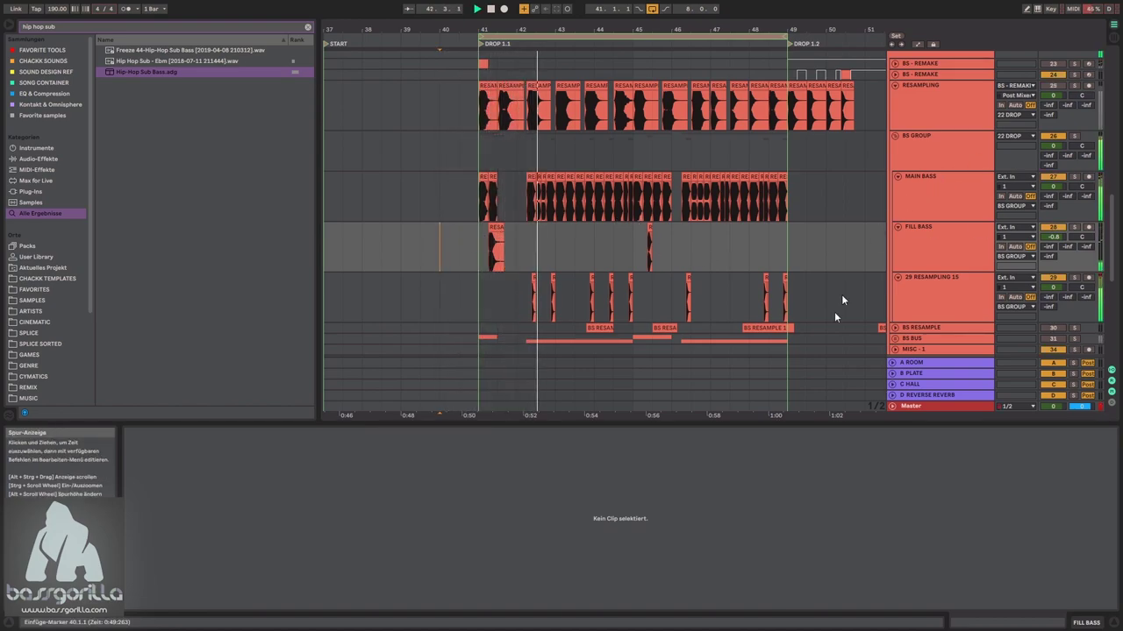
- Hide the clip detail view and deactivate the FILL BASS slice at 45.2.3 while DROP 1.1 loops
left_click(693, 423)
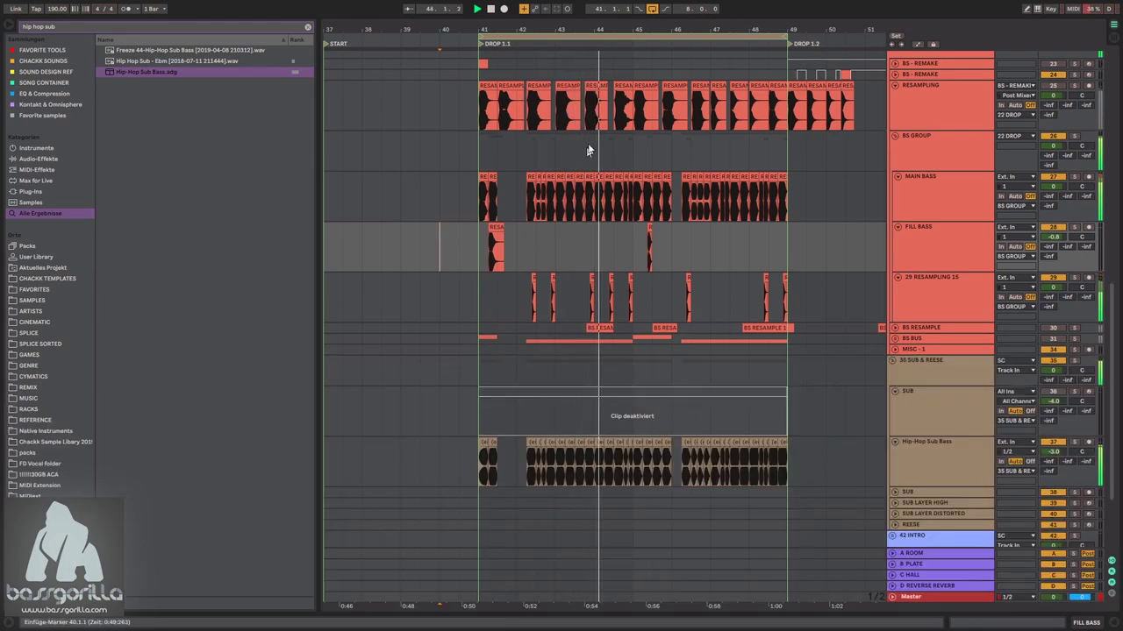
left_click_drag(545, 26, 580, 32)
scroll(559, 248, "up", 2)
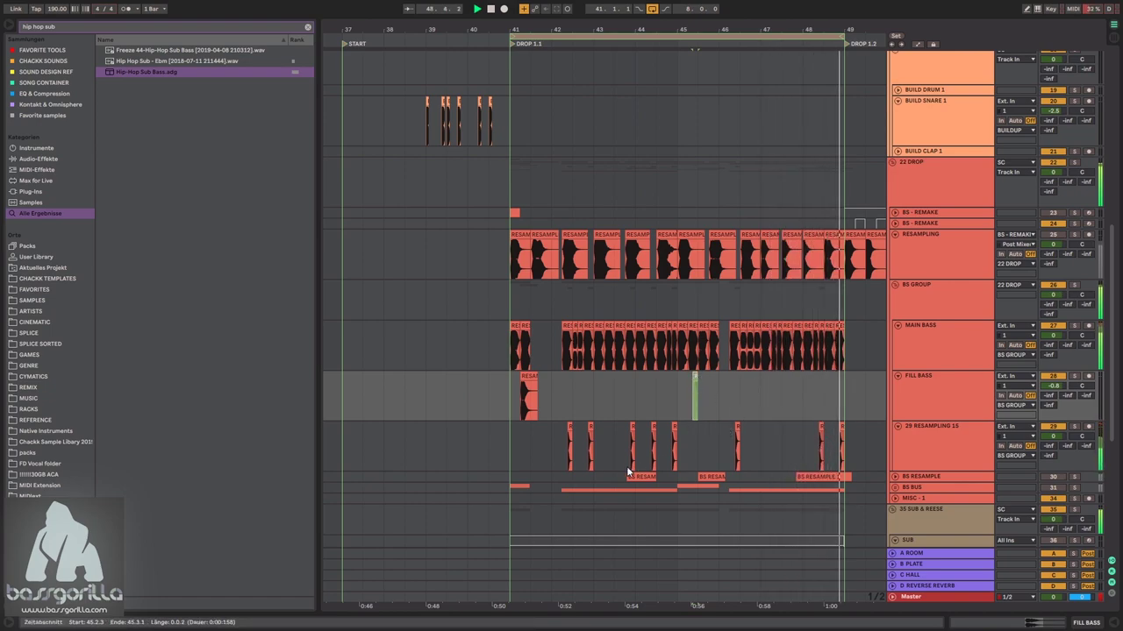
left_click(736, 399)
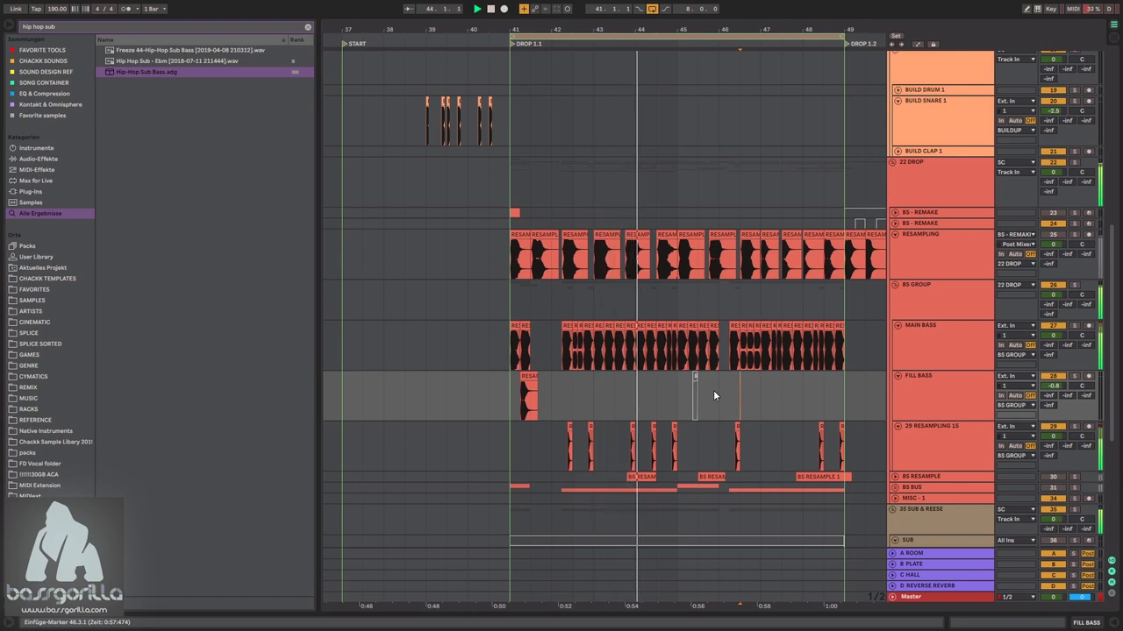